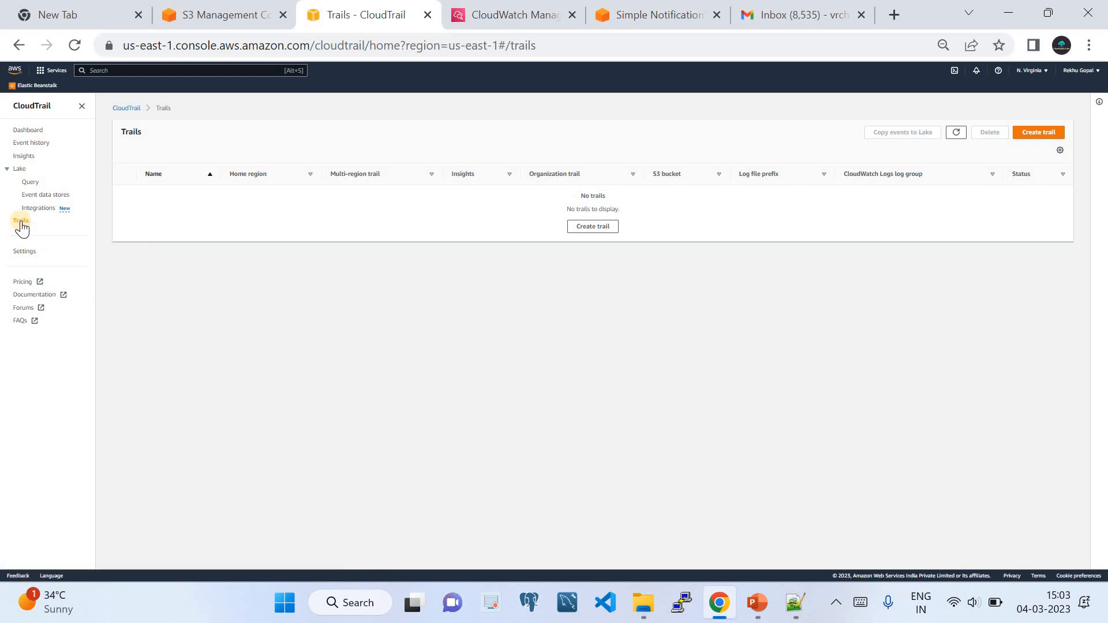
Check the CloudWatch and SNS tabs, present the architecture title slide, then return to CloudTrail Trails.
left_click(516, 15)
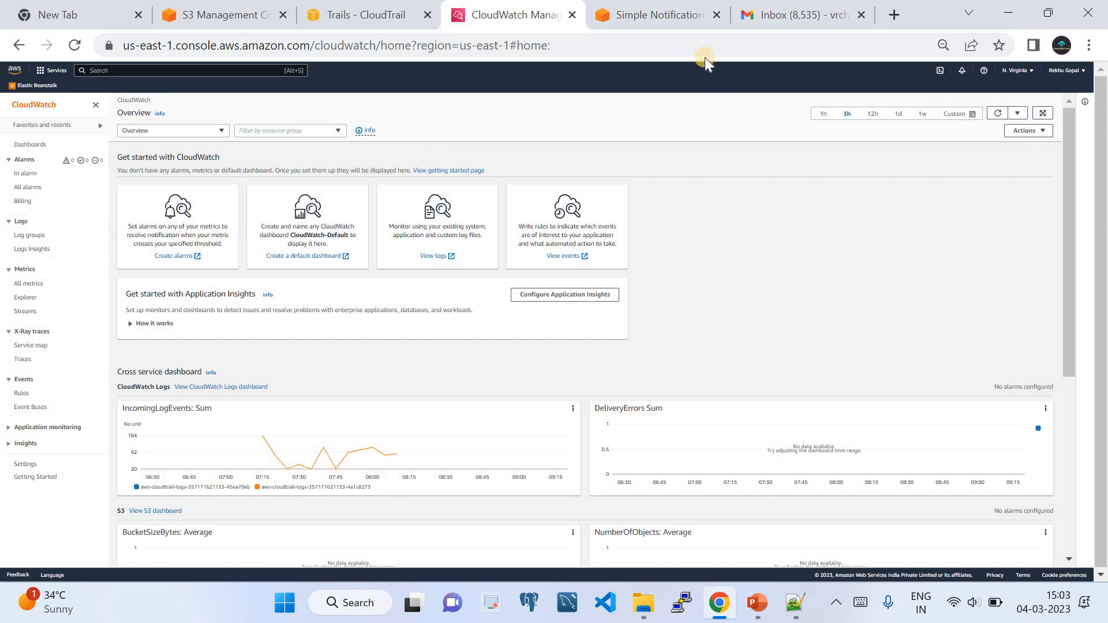
left_click(674, 17)
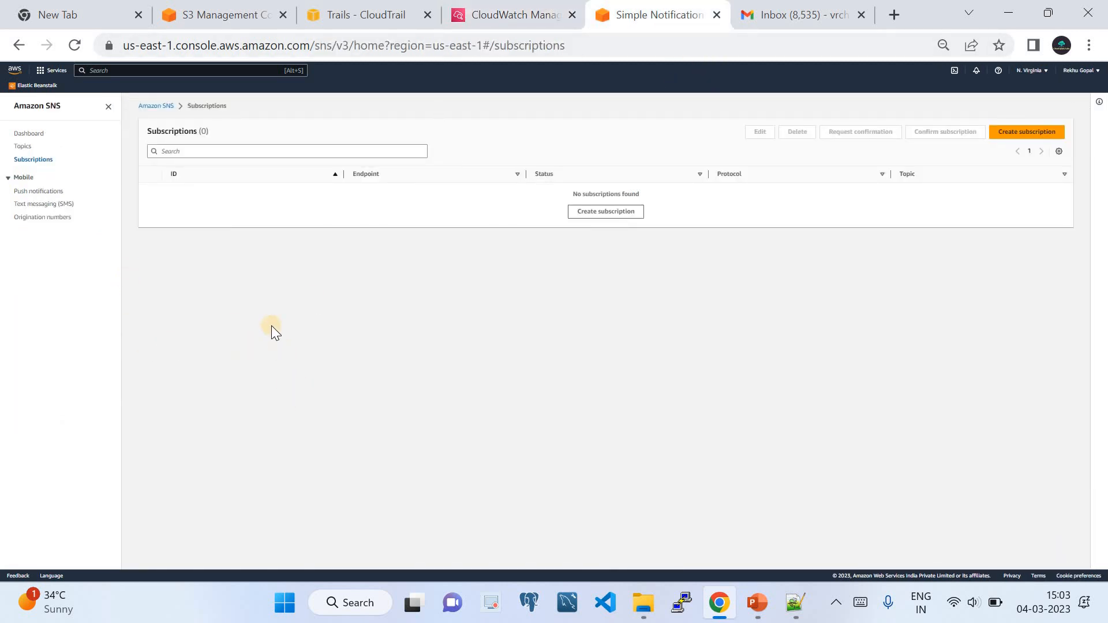
left_click(334, 20)
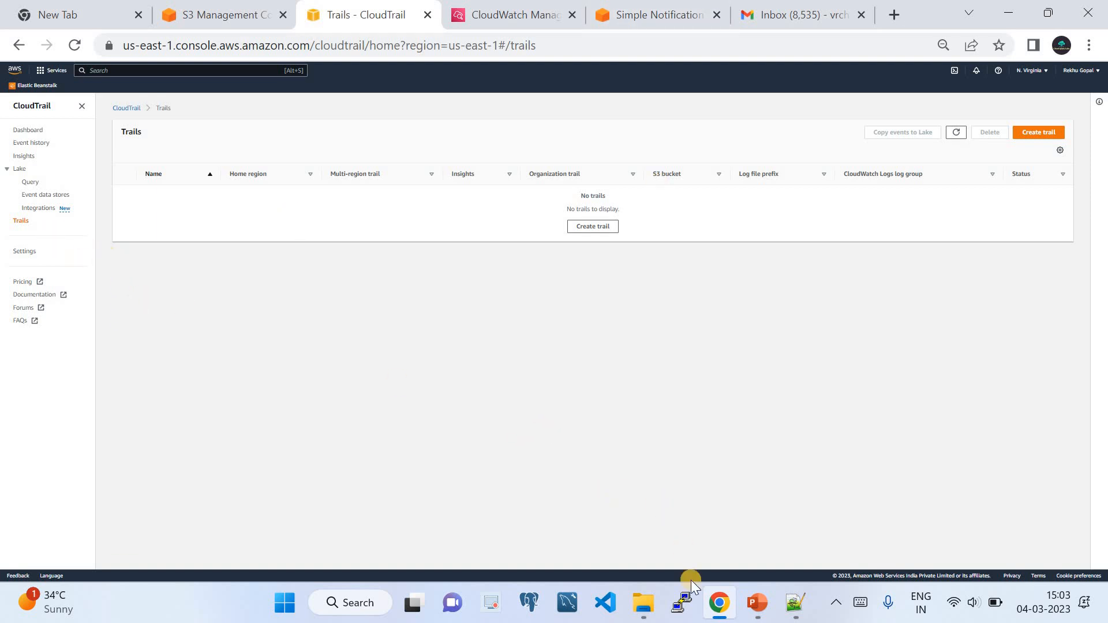
left_click(757, 602)
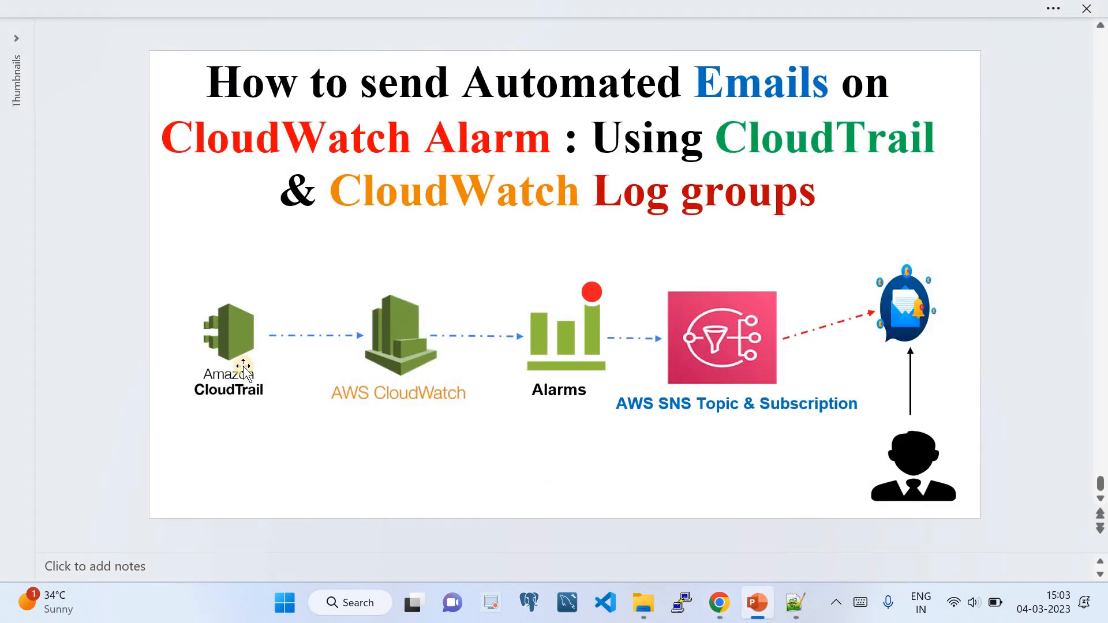
left_click(719, 602)
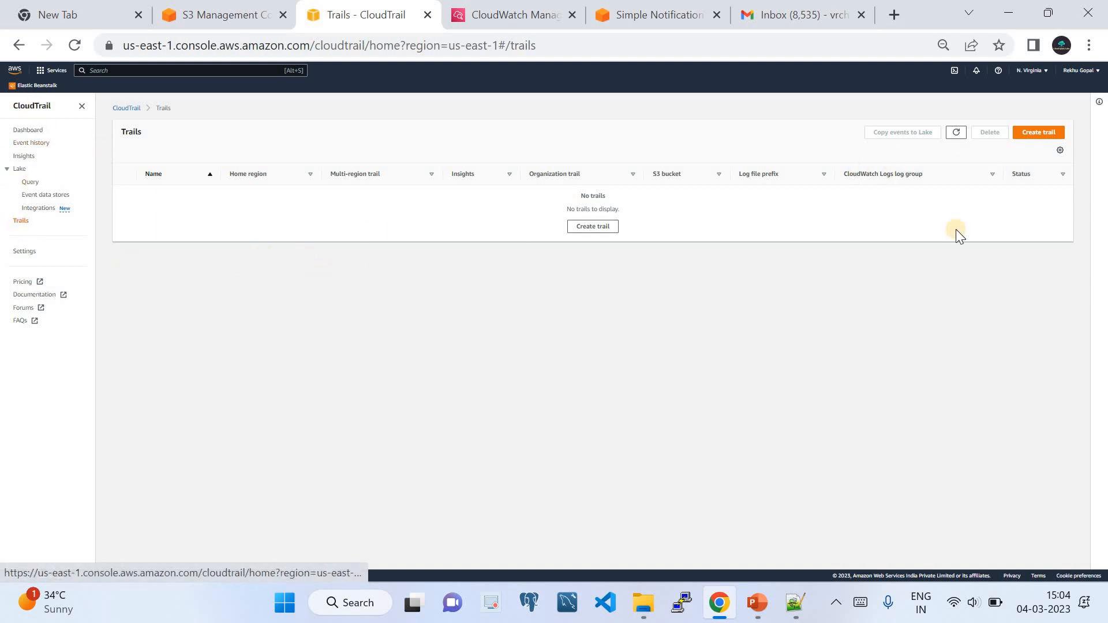
Start a new CloudTrail trail and name it CloudQuickLabsDemo.
left_click(1025, 136)
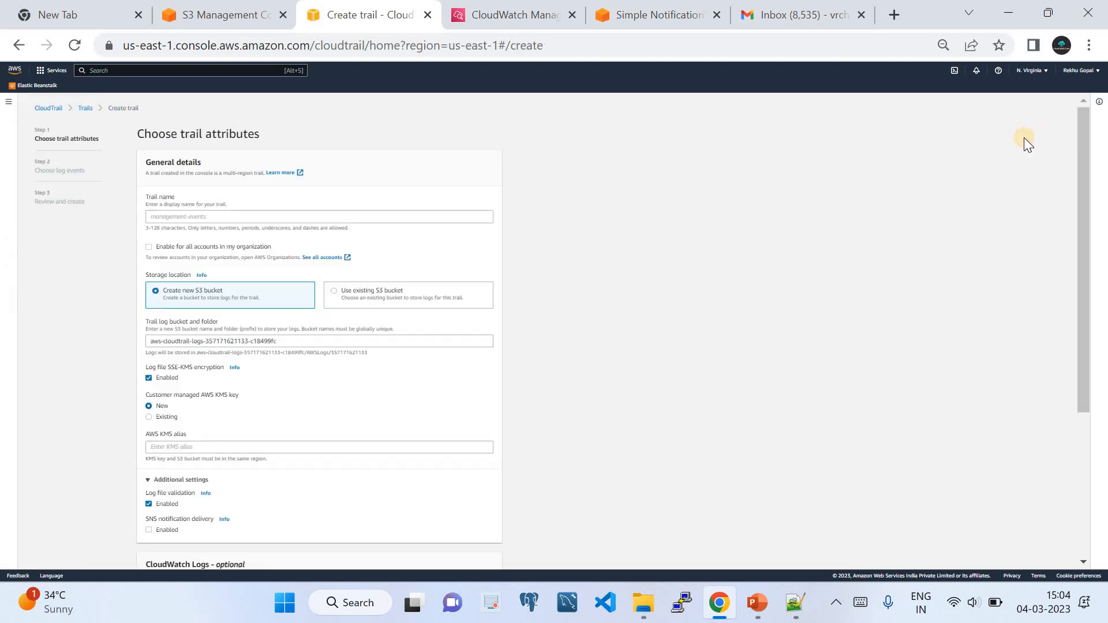
left_click(230, 219)
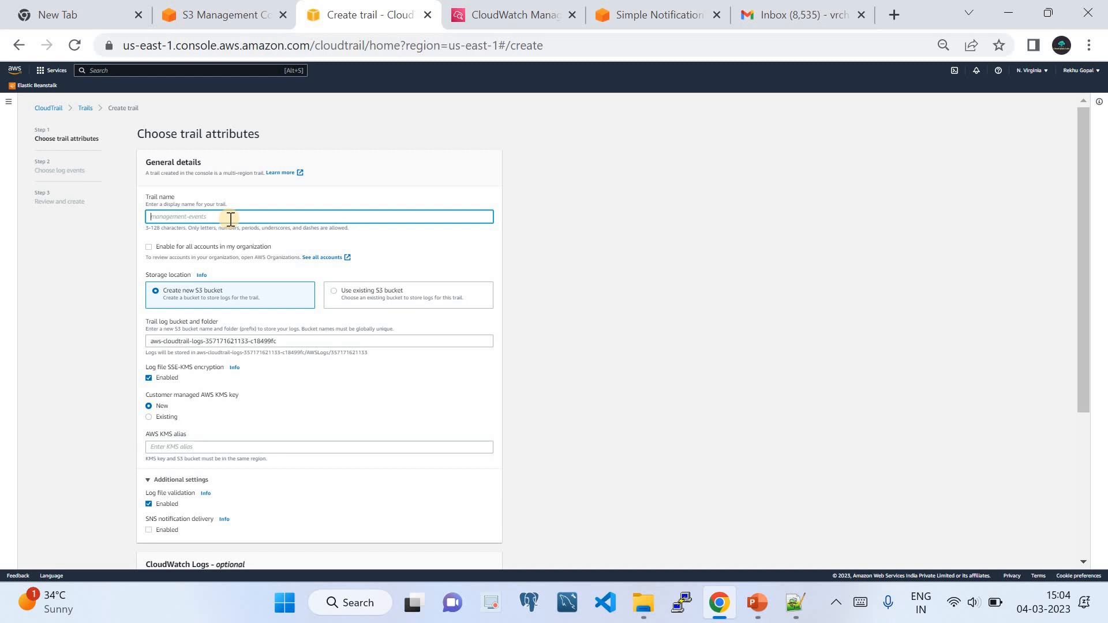
type("CloudQuickLabsDemo")
scroll(163, 330, "down", 2)
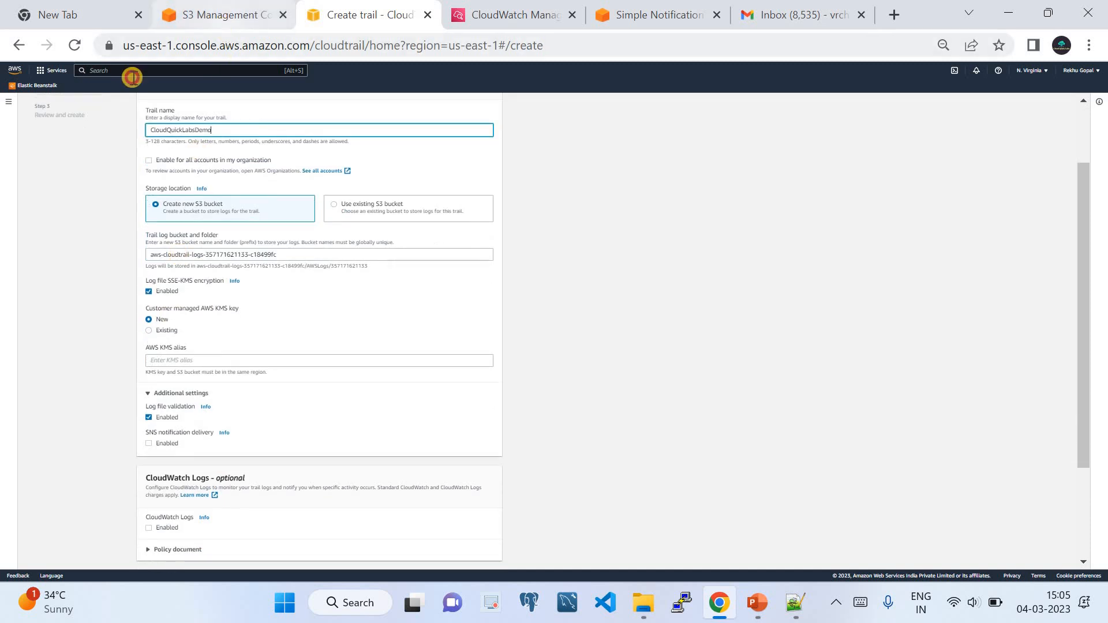
After glancing at the S3 console, turn off SSE-KMS encryption for the trail's log files.
left_click(222, 14)
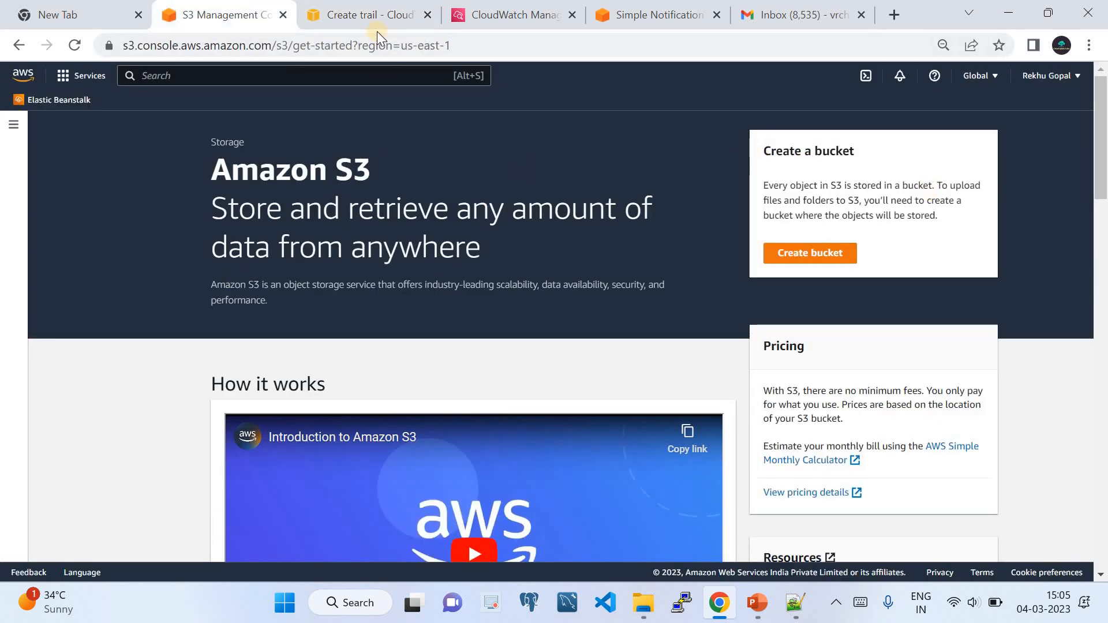
left_click(371, 18)
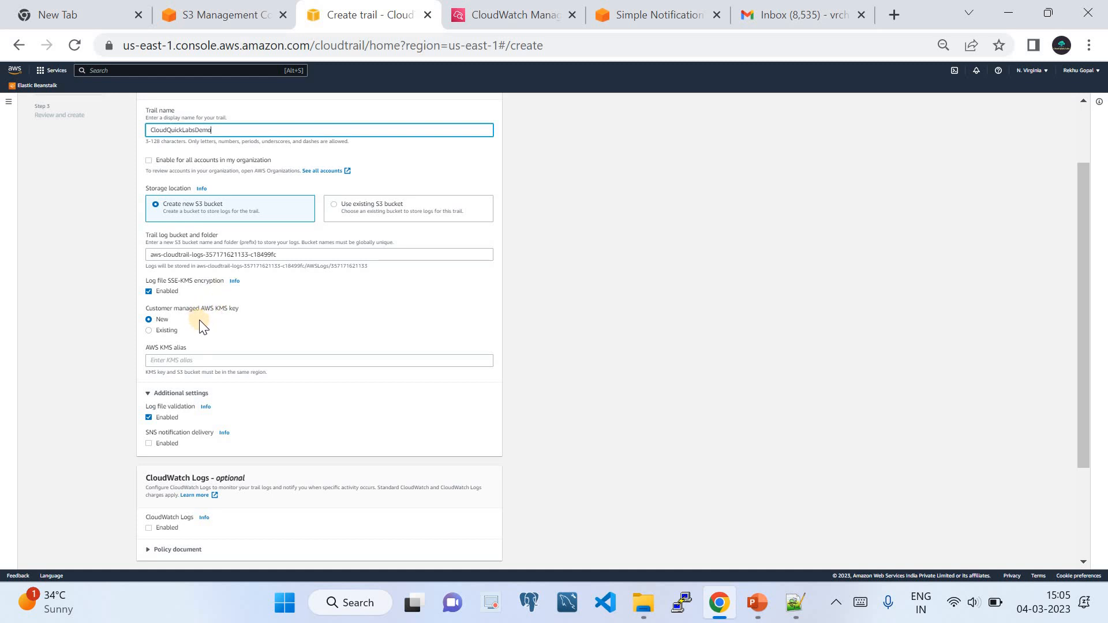
left_click(148, 290)
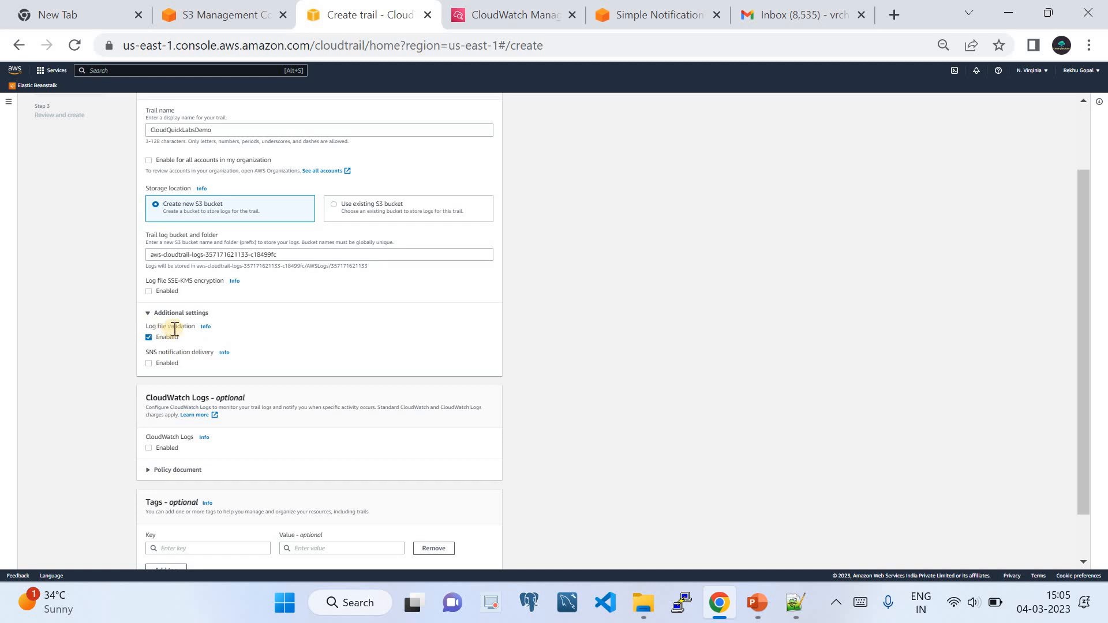
scroll(172, 286, "down", 2)
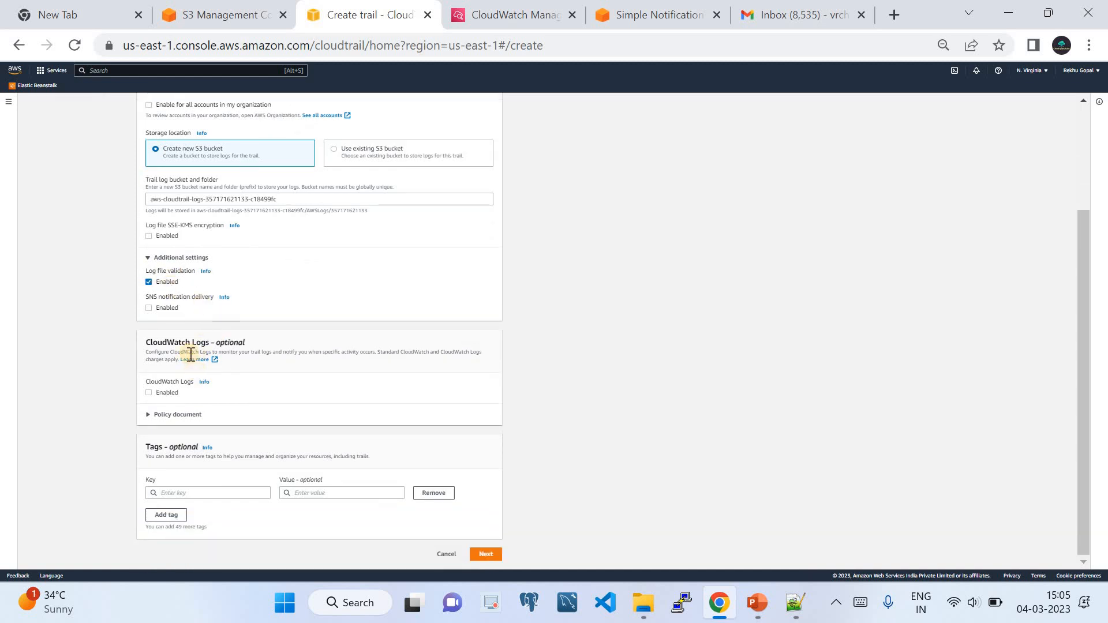
Enable CloudWatch Logs with a new log group and IAM role CloudQuickLabsDemoCloudWatchAlarm.
left_click_drag(146, 342, 246, 341)
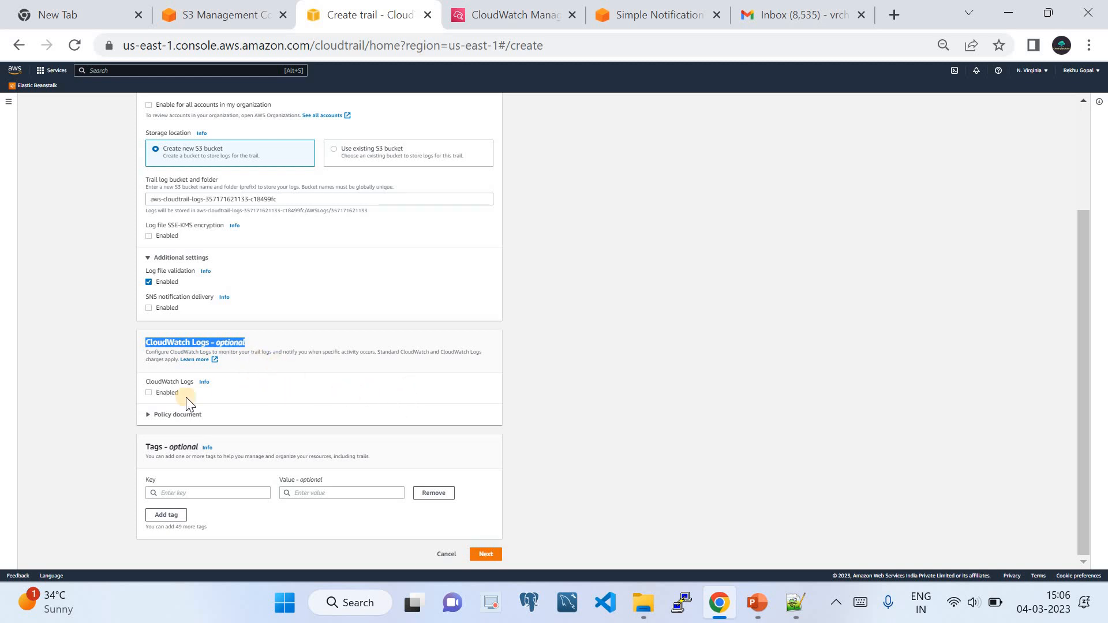
left_click(149, 393)
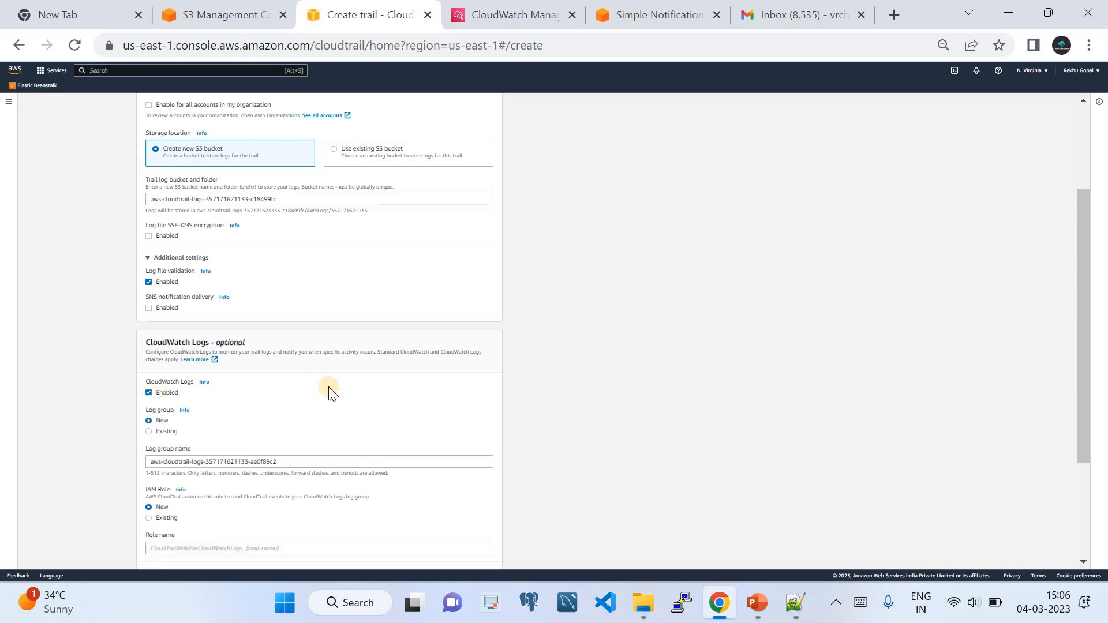
scroll(493, 421, "down", 3)
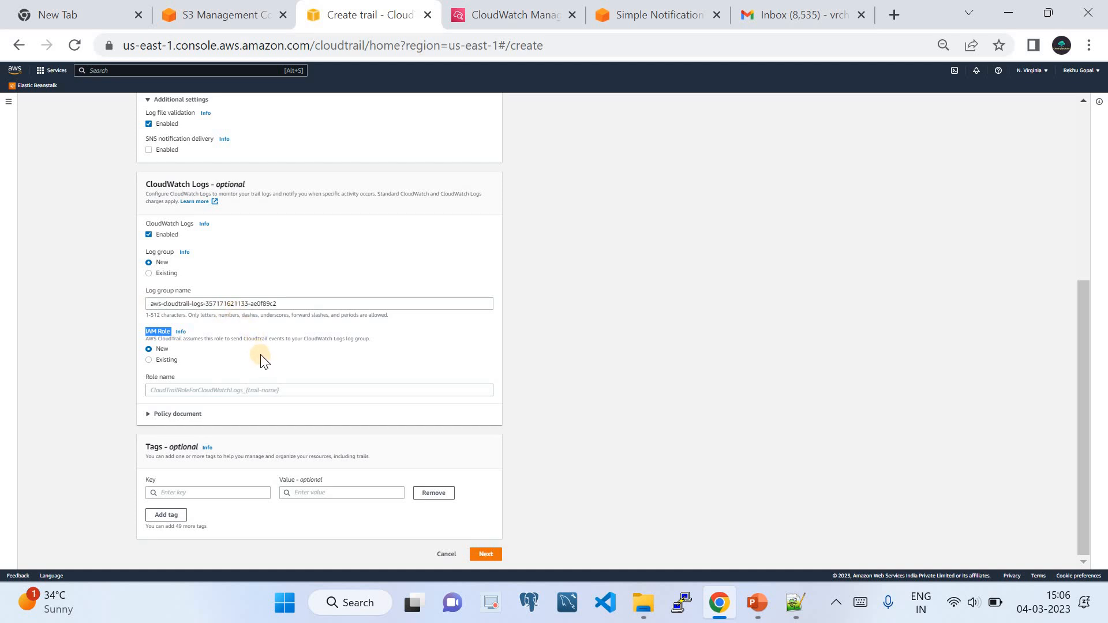
left_click(167, 388)
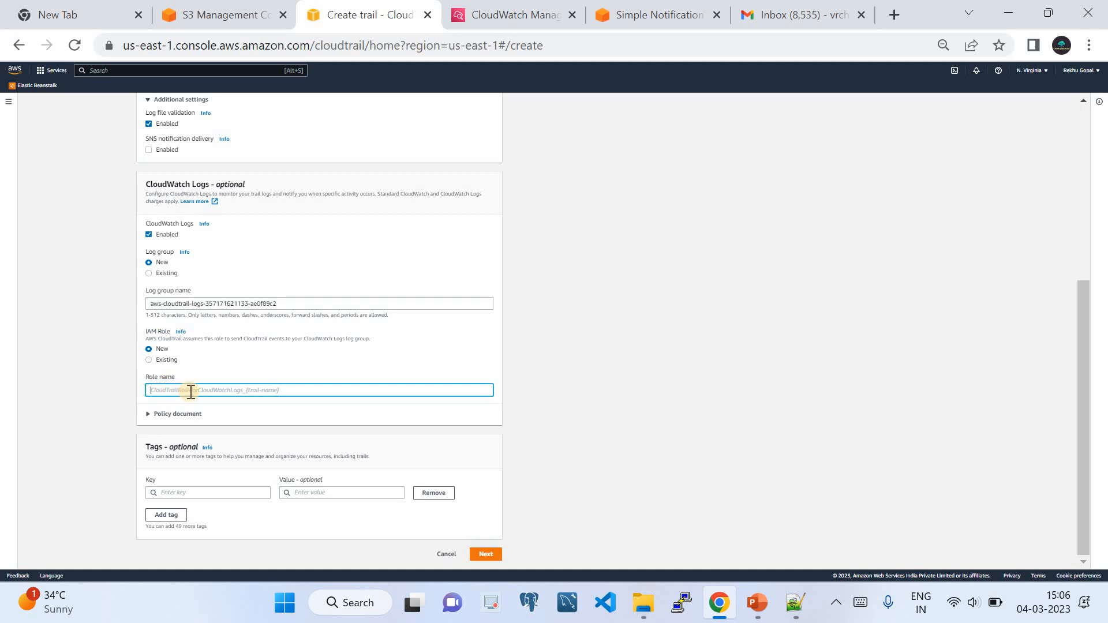
scroll(203, 238, "up", 3)
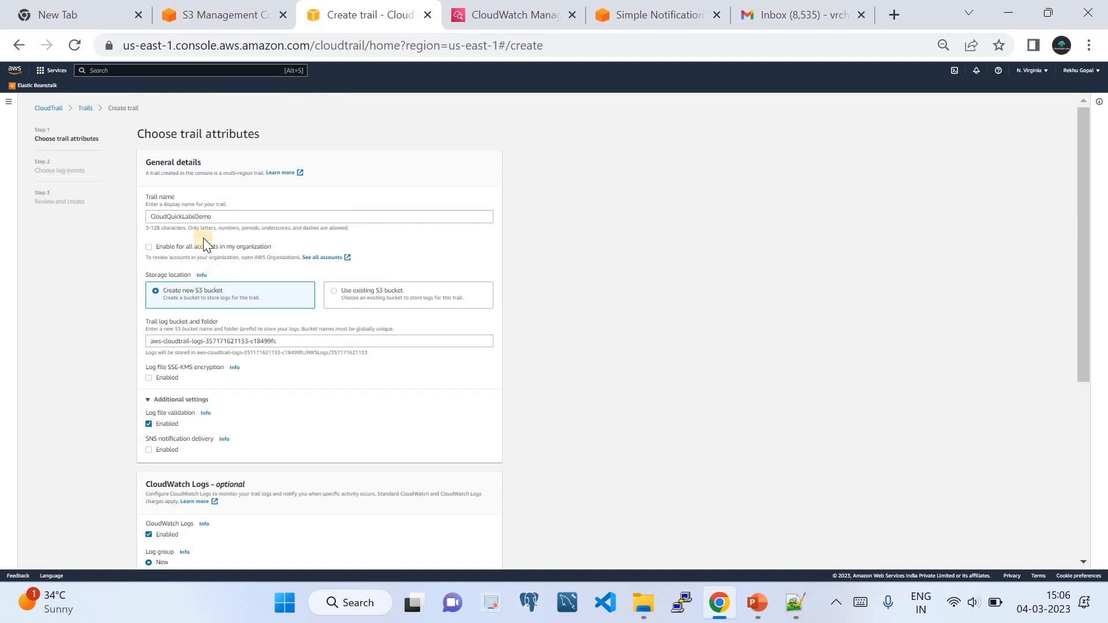
left_click_drag(216, 220, 149, 216)
key("ctrl+c")
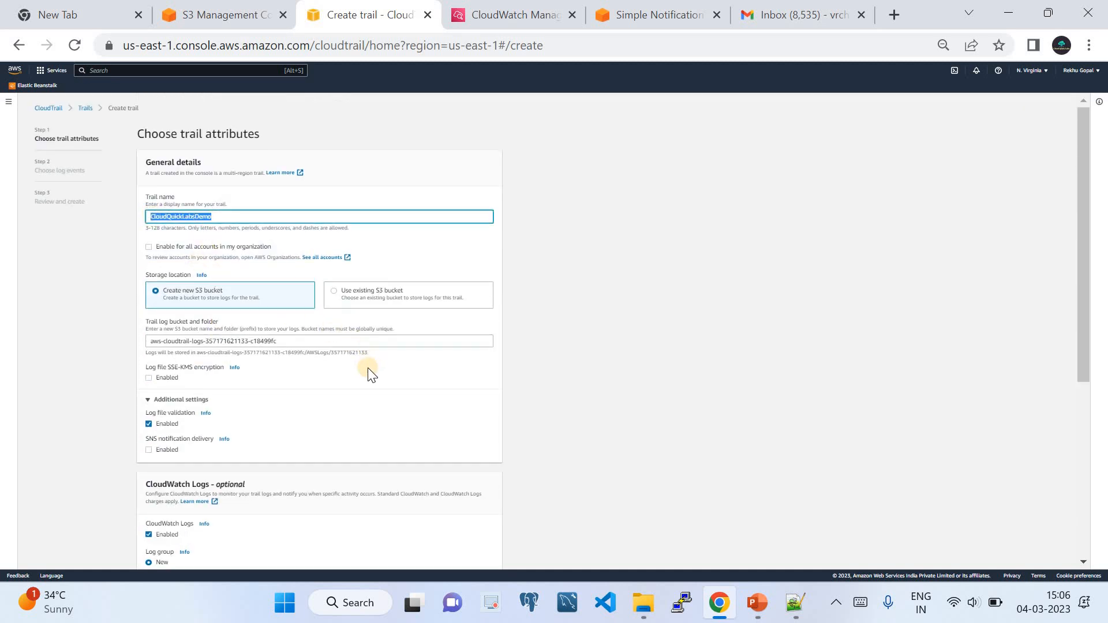
scroll(344, 368, "down", 7)
left_click(211, 390)
key("ctrl+v")
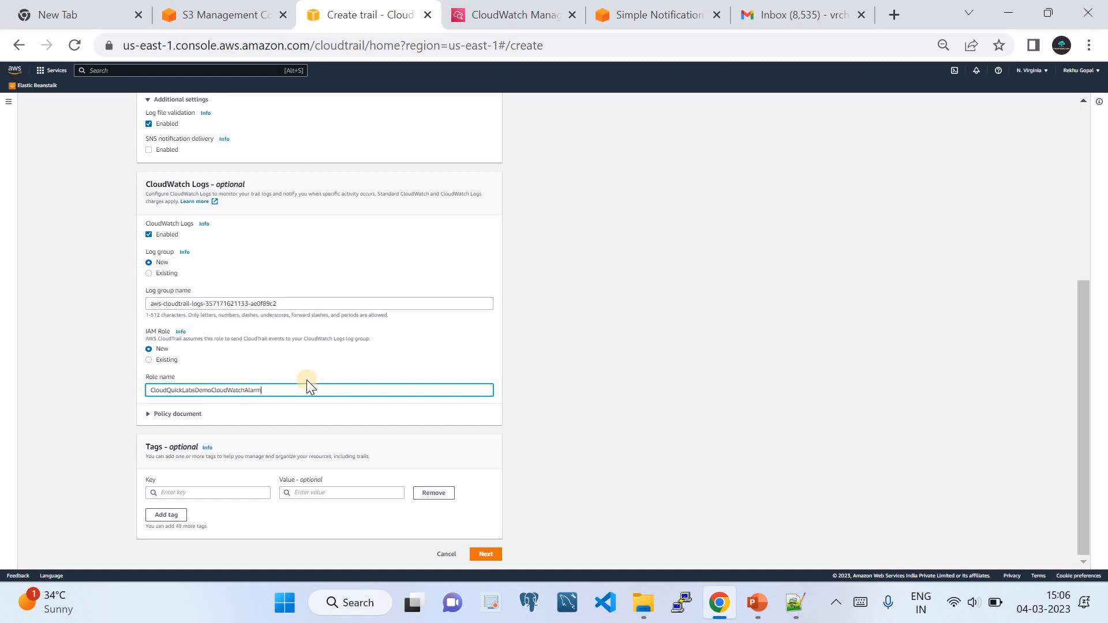
left_click(477, 552)
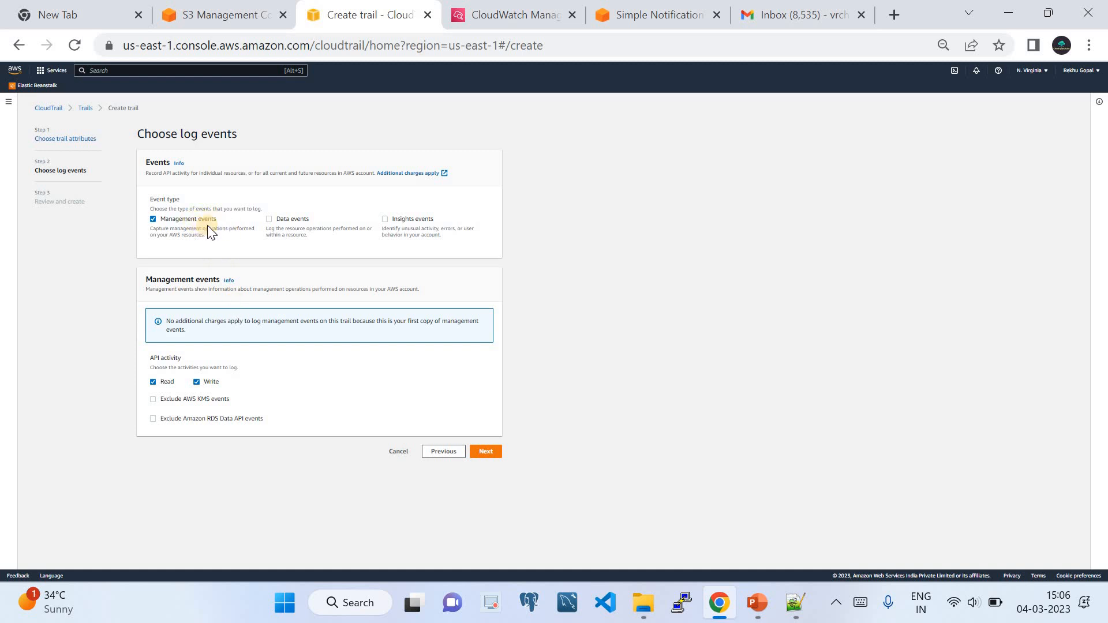
Keep Read and Write management events, review, and create the CloudQuickLabsDemo trail.
left_click_drag(147, 230, 224, 240)
left_click(487, 451)
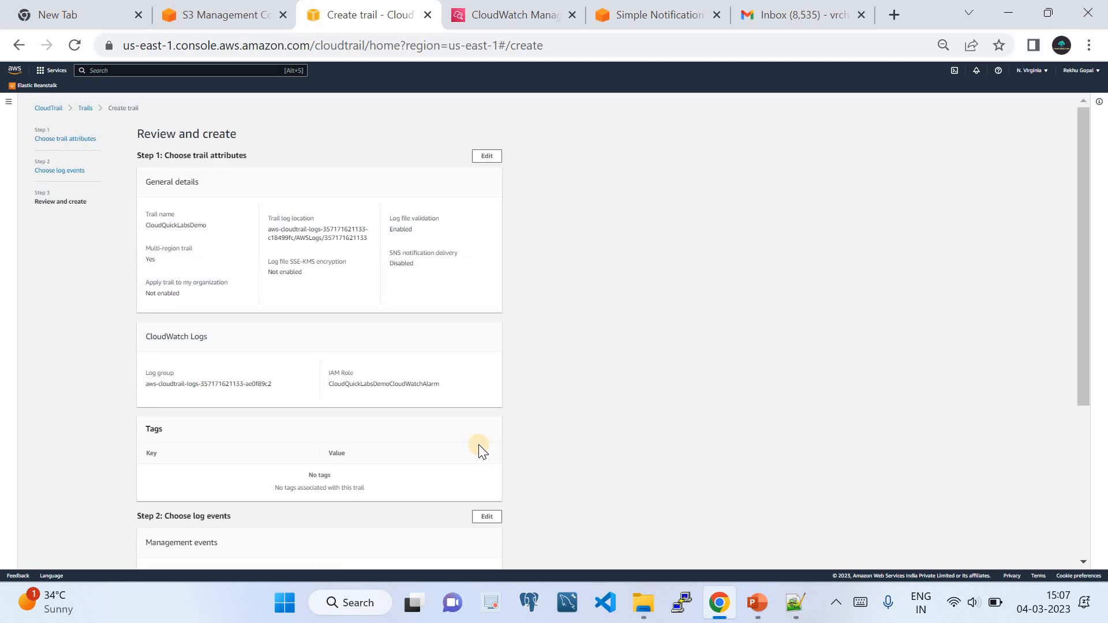
scroll(560, 481, "down", 4)
left_click(474, 554)
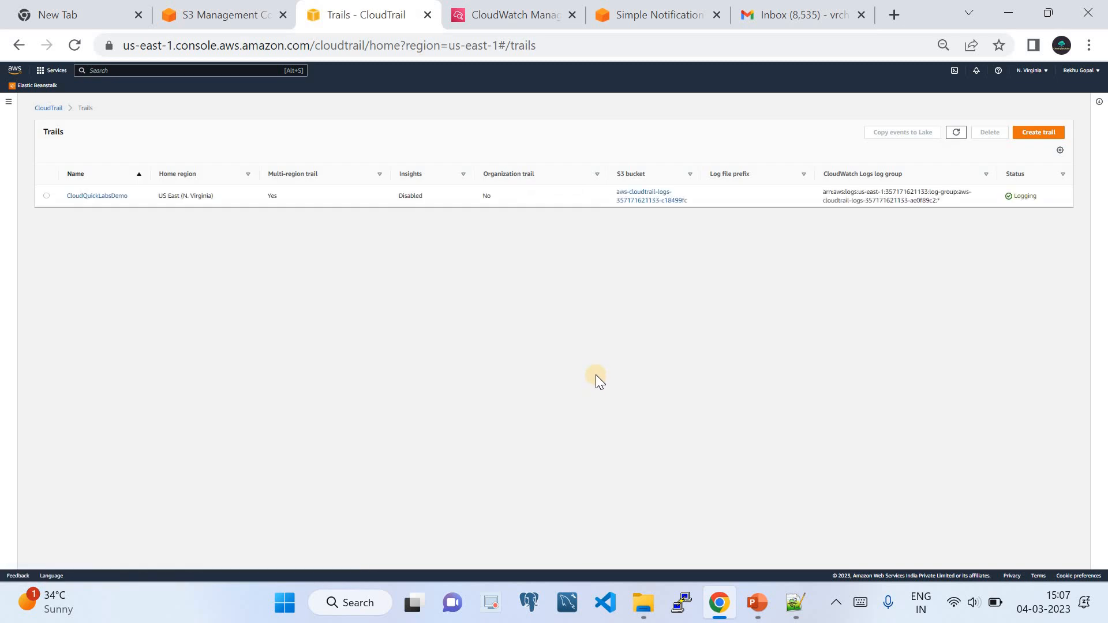
Refresh the trails list, open CloudQuickLabsDemo's details, and switch to the S3 console.
left_click(956, 132)
left_click(108, 197)
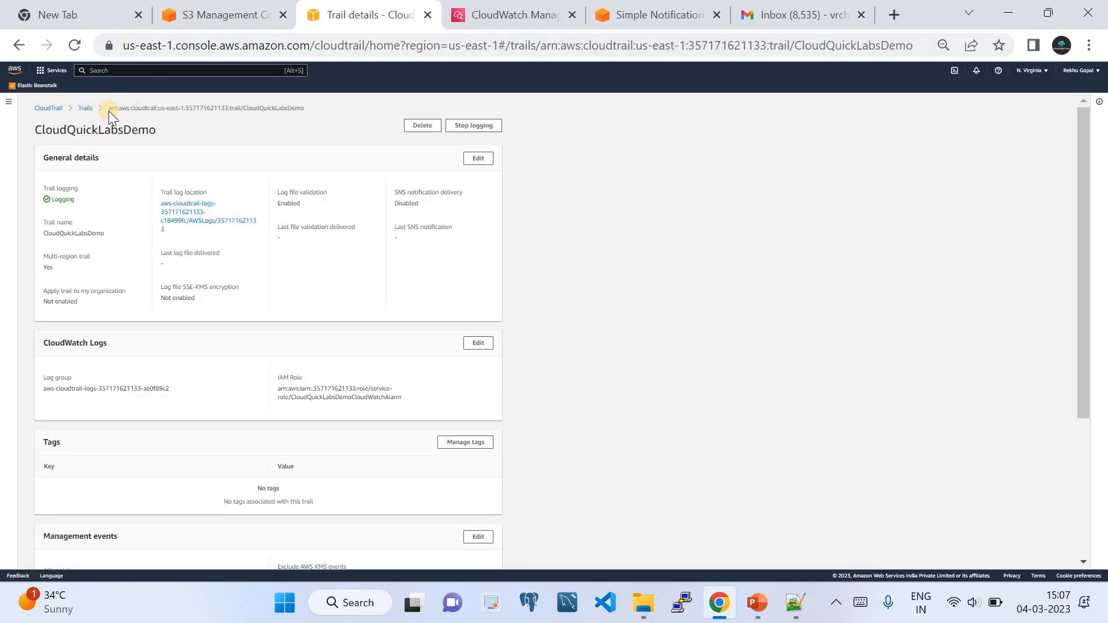
left_click(189, 22)
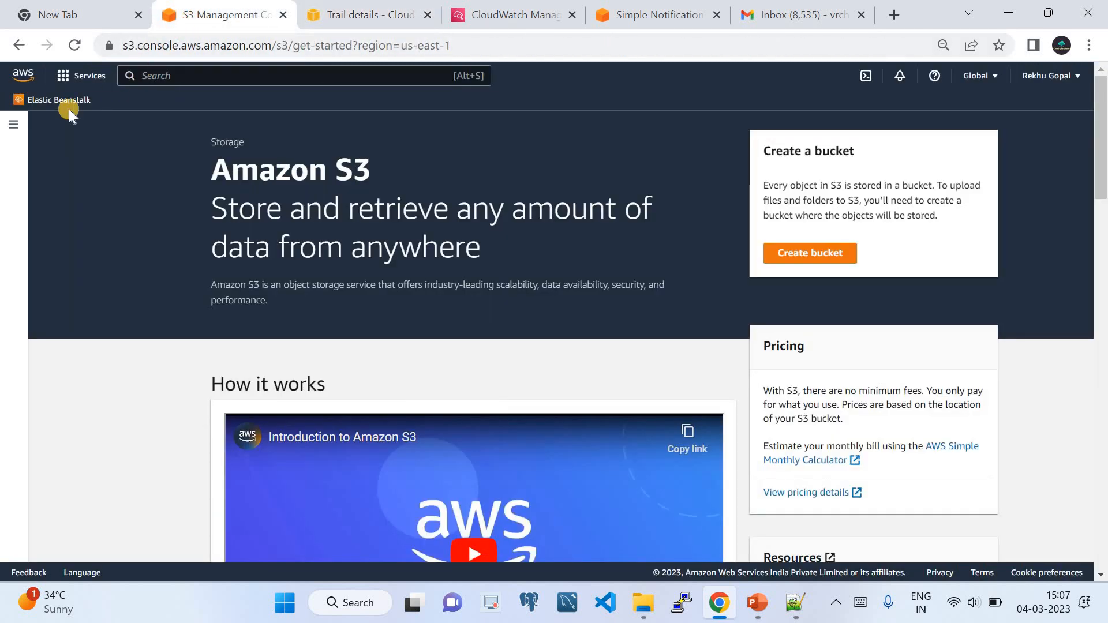
Browse into the trail's S3 log bucket through the AWSLogs and account folders.
left_click(11, 120)
left_click(38, 176)
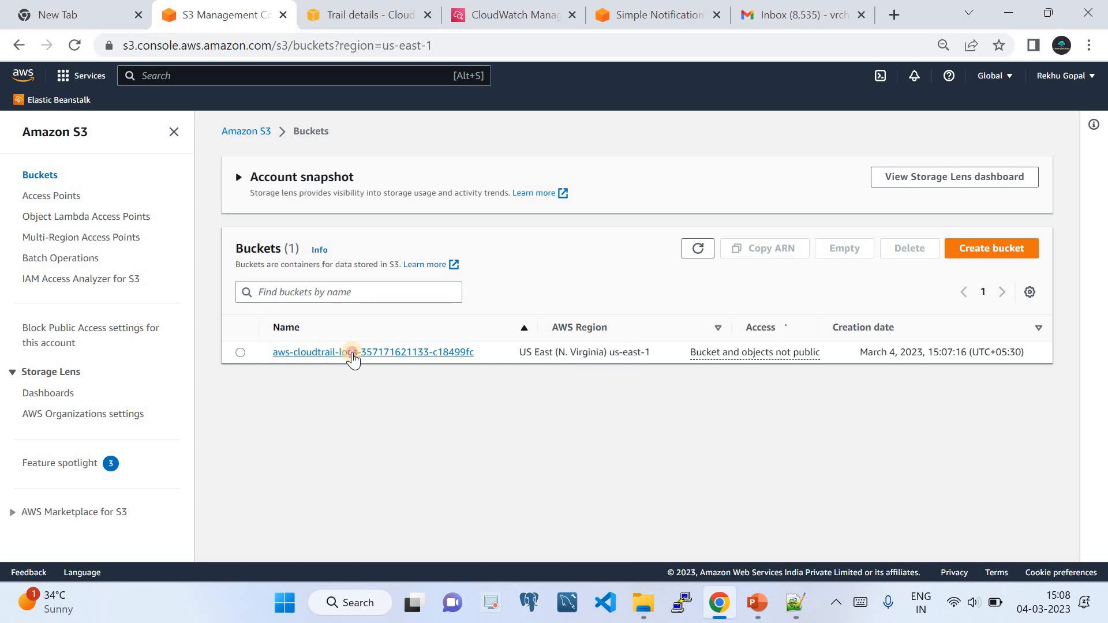
left_click(345, 355)
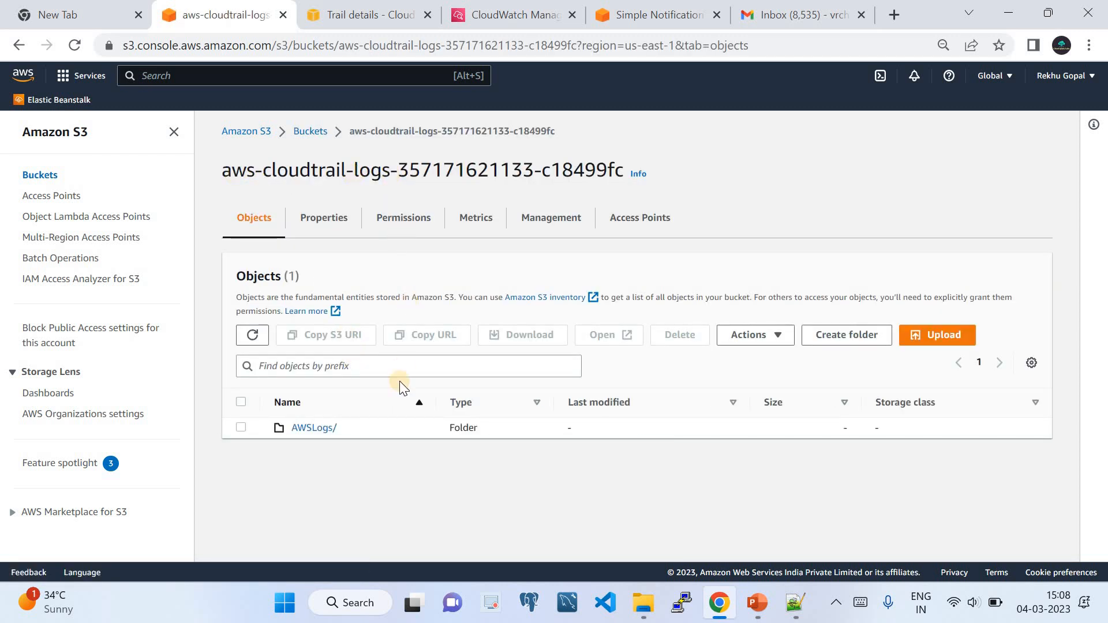
left_click(316, 429)
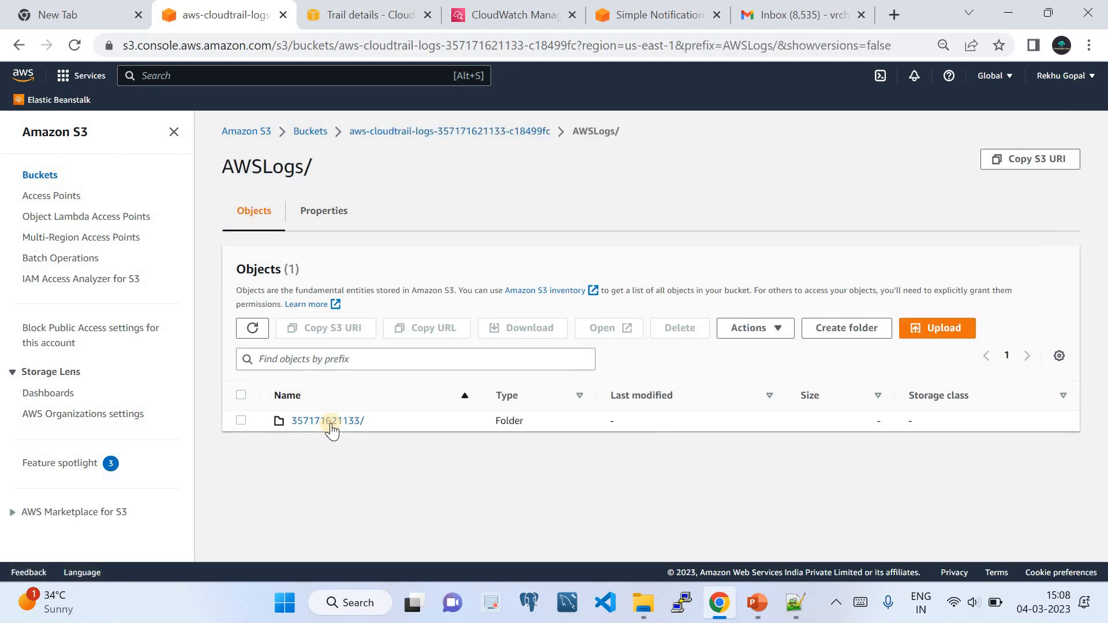
left_click(330, 422)
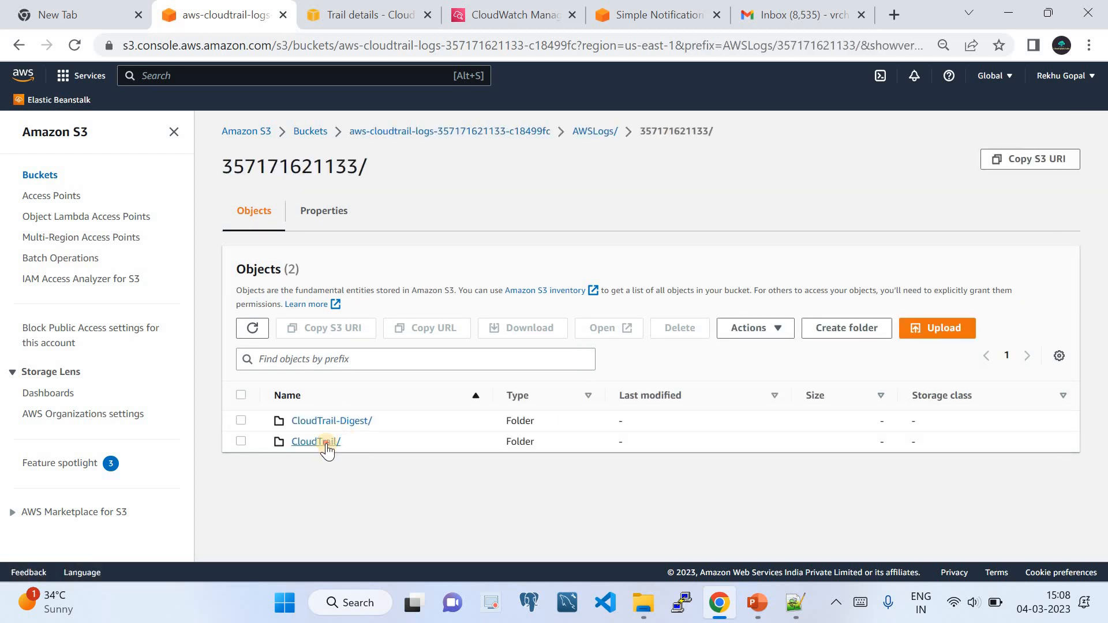
Refresh the still-empty CloudTrail folder, go up to the bucket, and return to trail details.
left_click(326, 444)
left_click(255, 329)
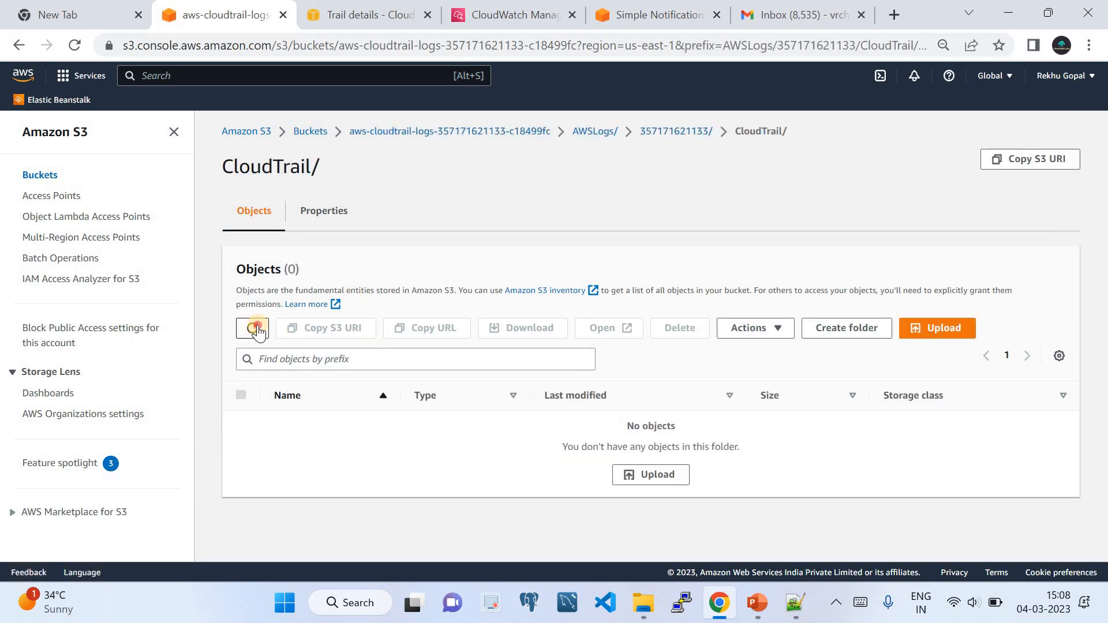
left_click(256, 329)
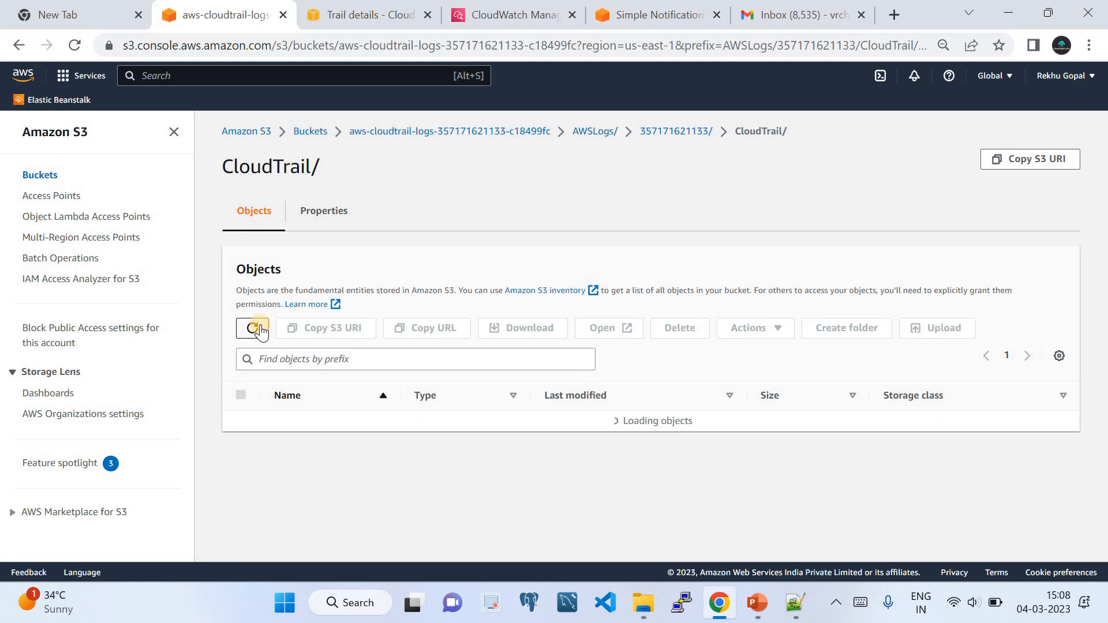
left_click(256, 329)
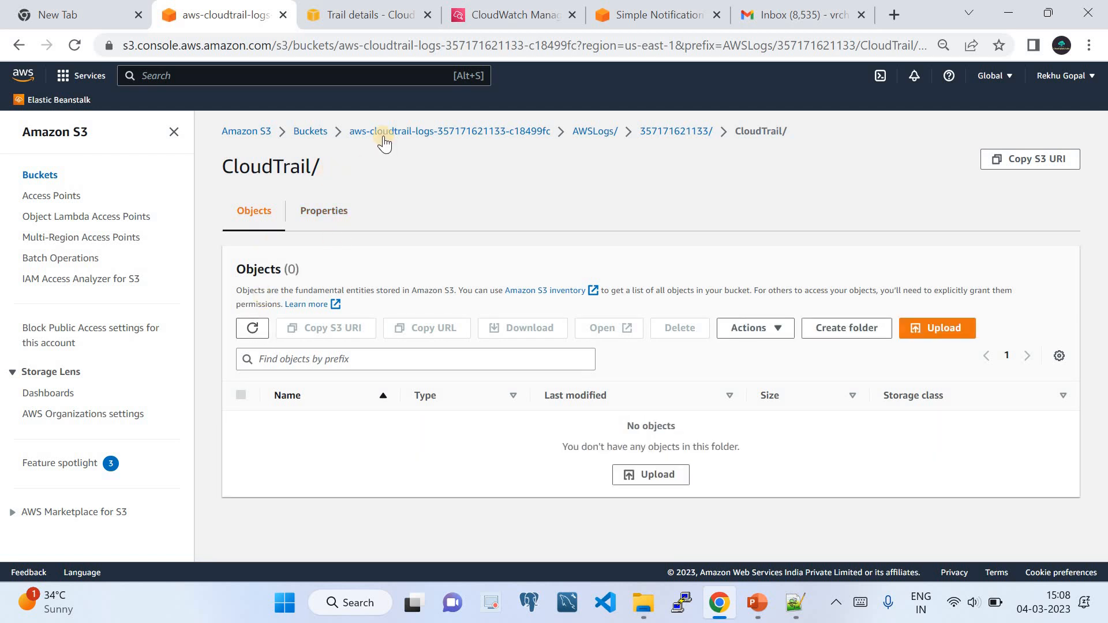
left_click(384, 139)
left_click(355, 22)
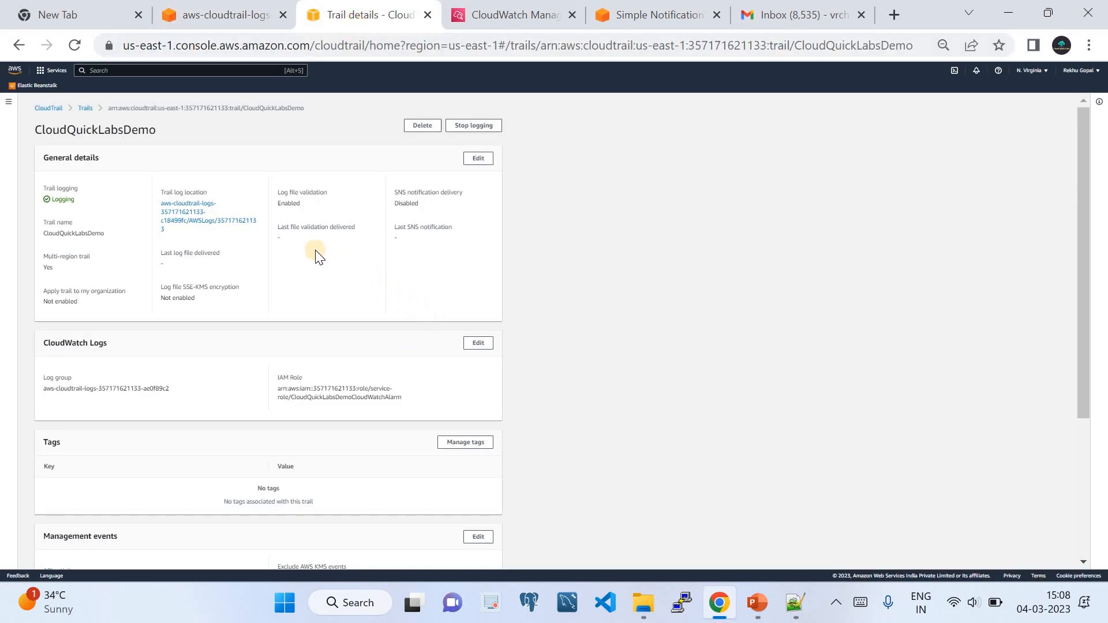
Peek at CloudWatch, move the CloudTrail tab to the Trails list, then return to CloudWatch.
left_click(496, 13)
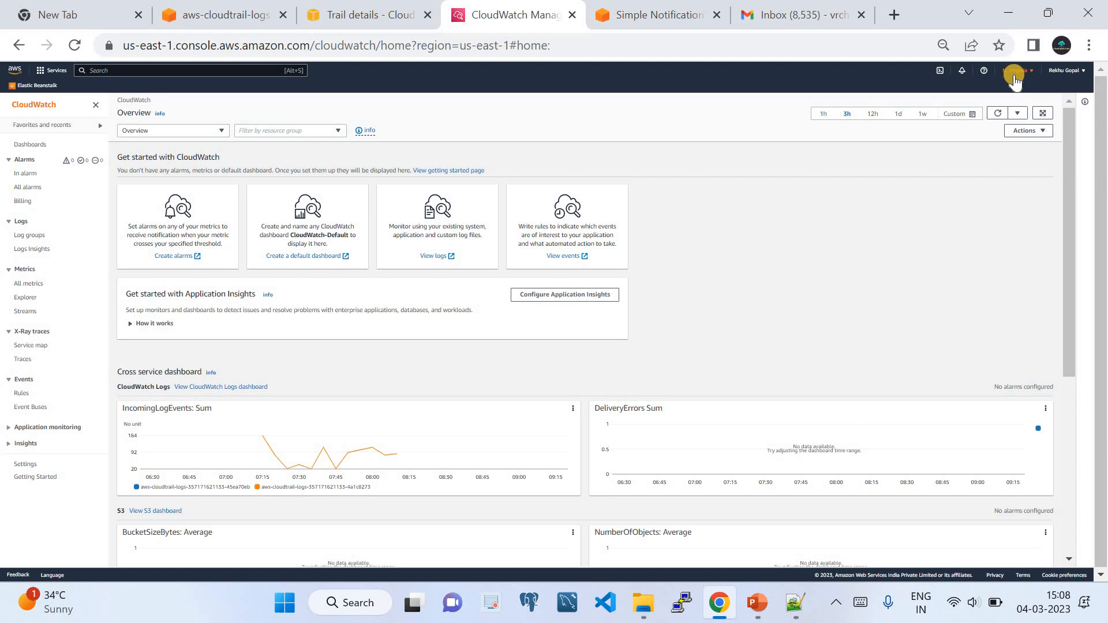
left_click(366, 14)
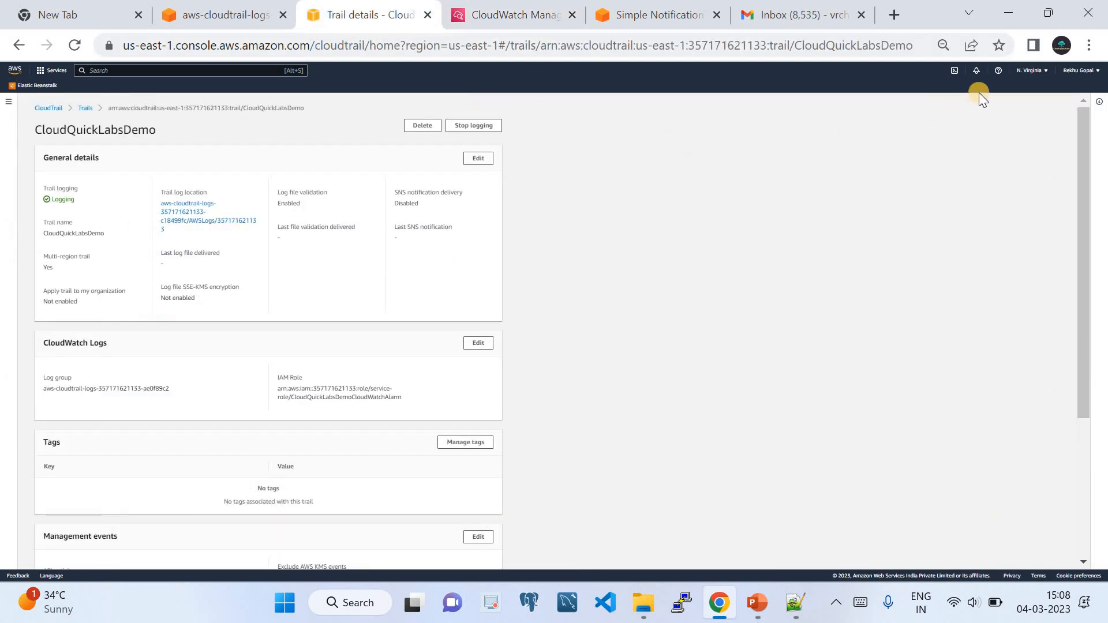
left_click(84, 108)
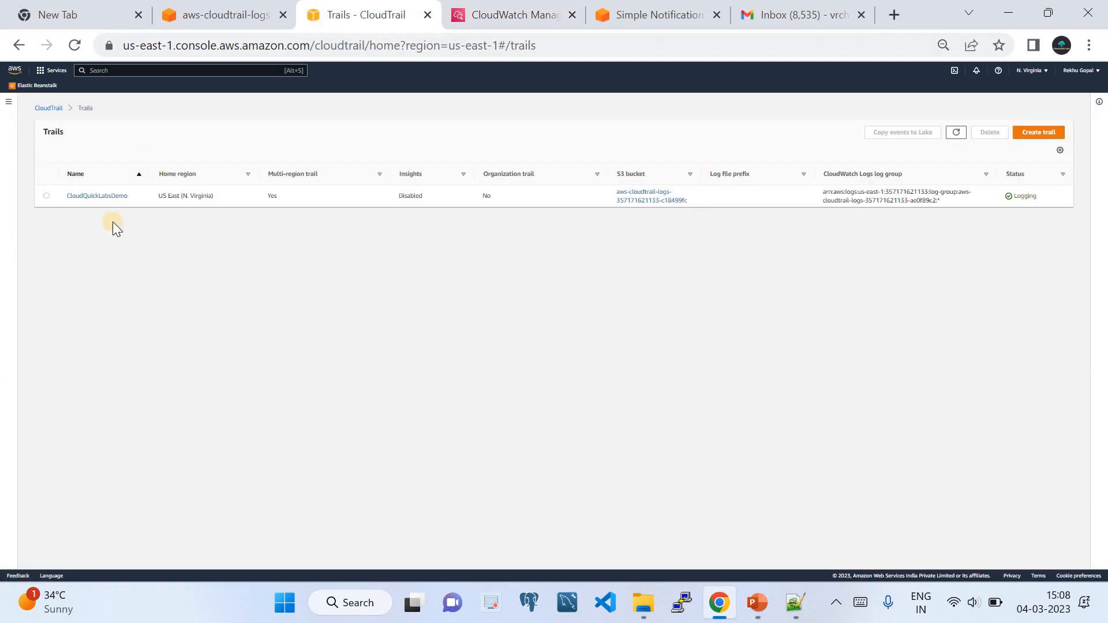
left_click(456, 24)
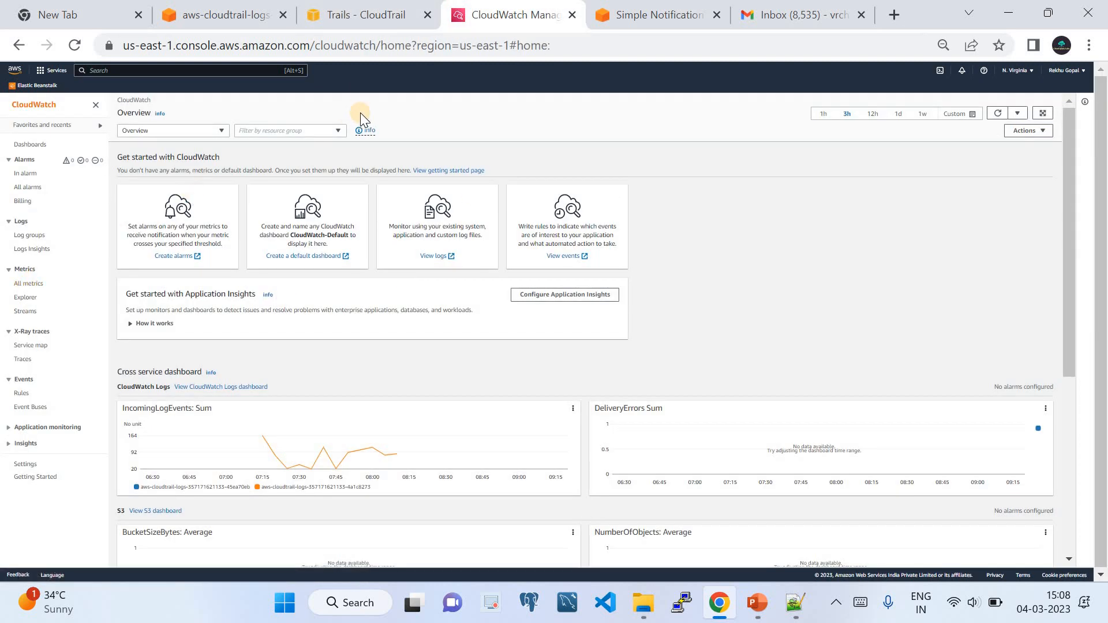
Refresh the log groups and open the CloudTrail log group's us-east-1 log stream.
left_click(30, 235)
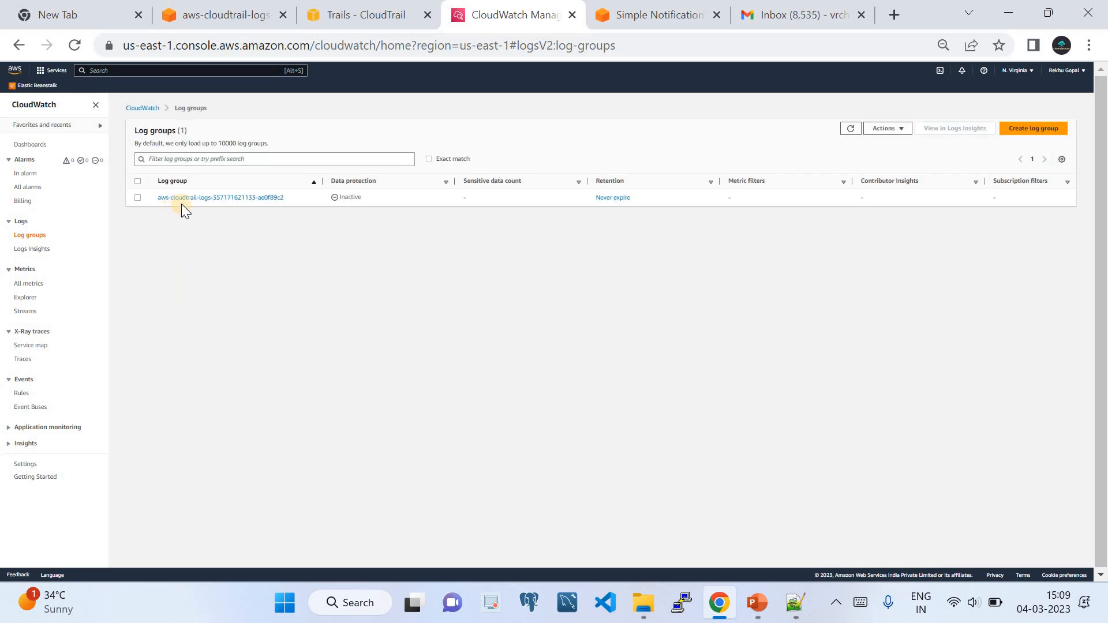
left_click(850, 129)
left_click(245, 199)
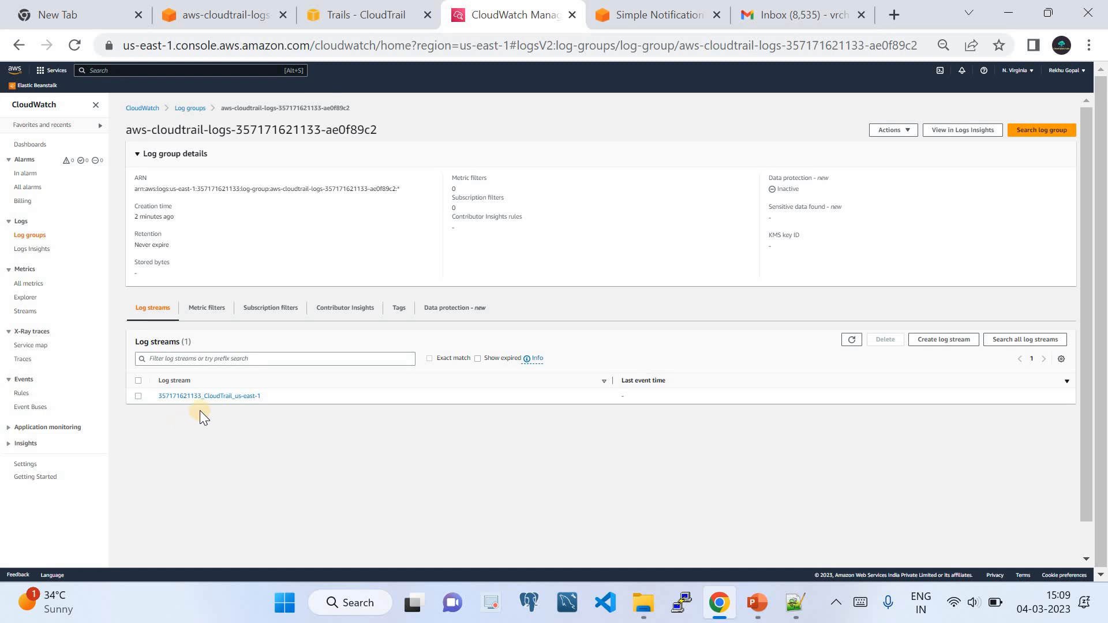
left_click(212, 396)
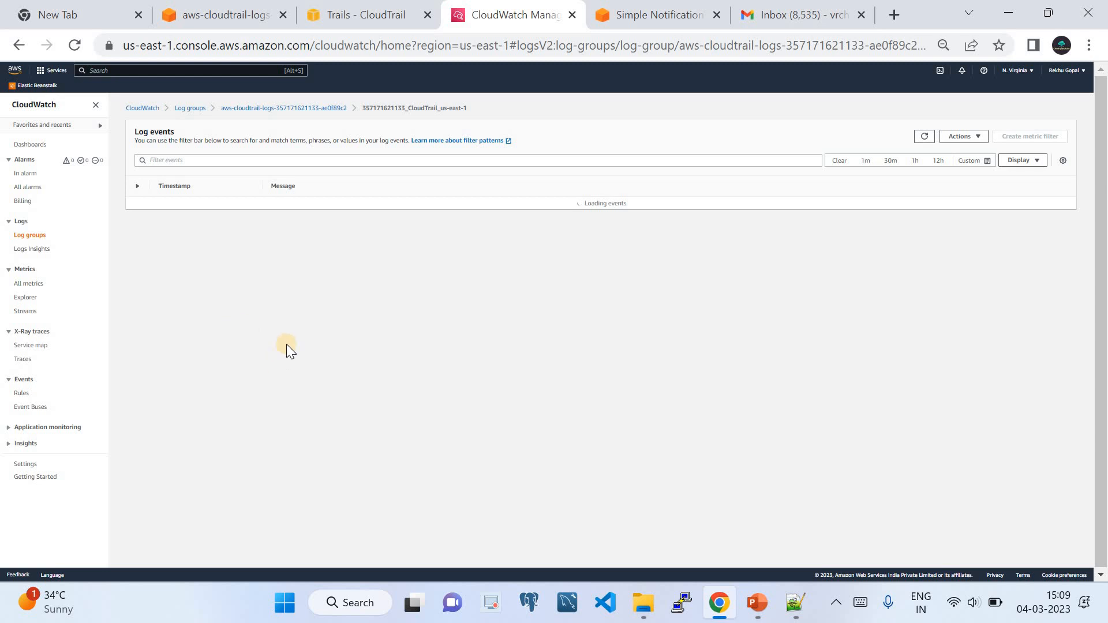
Refresh the log streams and reopen the stream's events, still finding none.
left_click(322, 108)
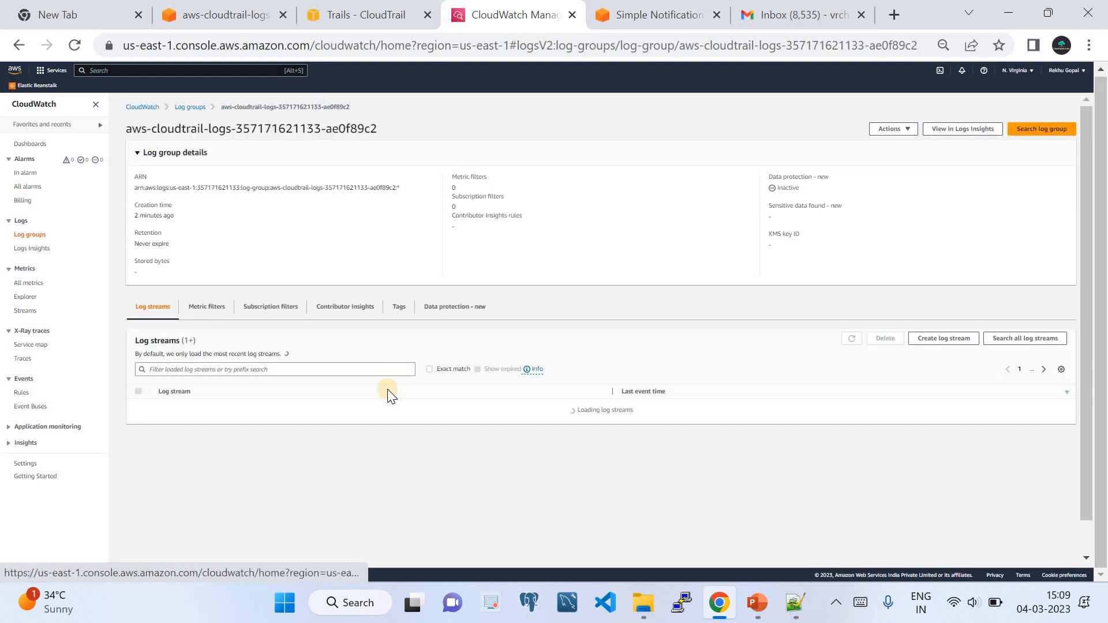
left_click(852, 340)
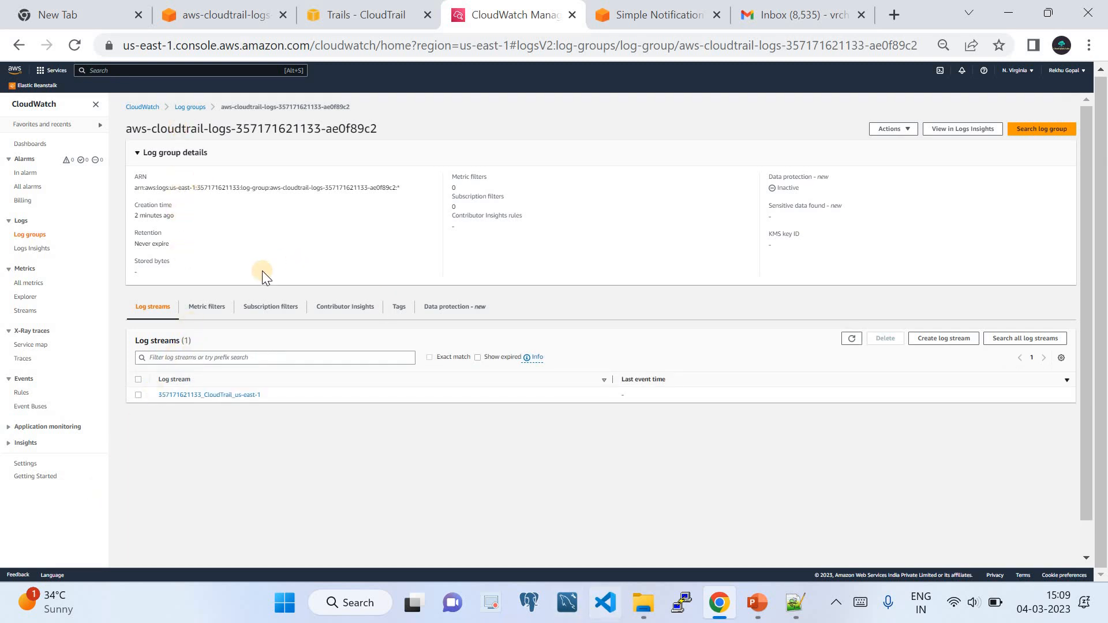
left_click(190, 107)
left_click(237, 196)
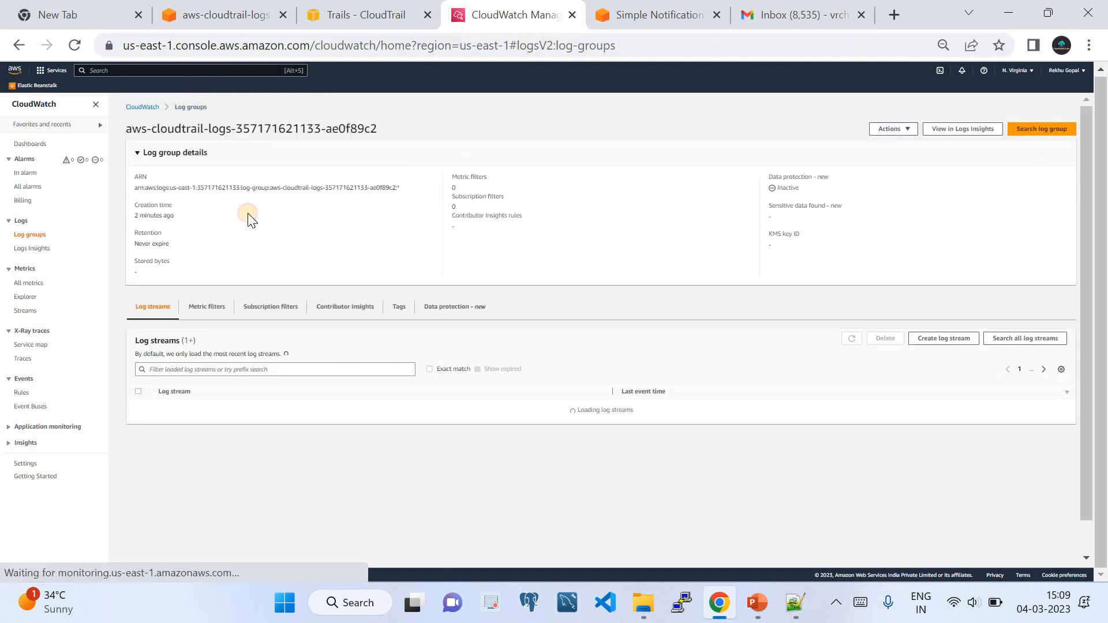
left_click(194, 400)
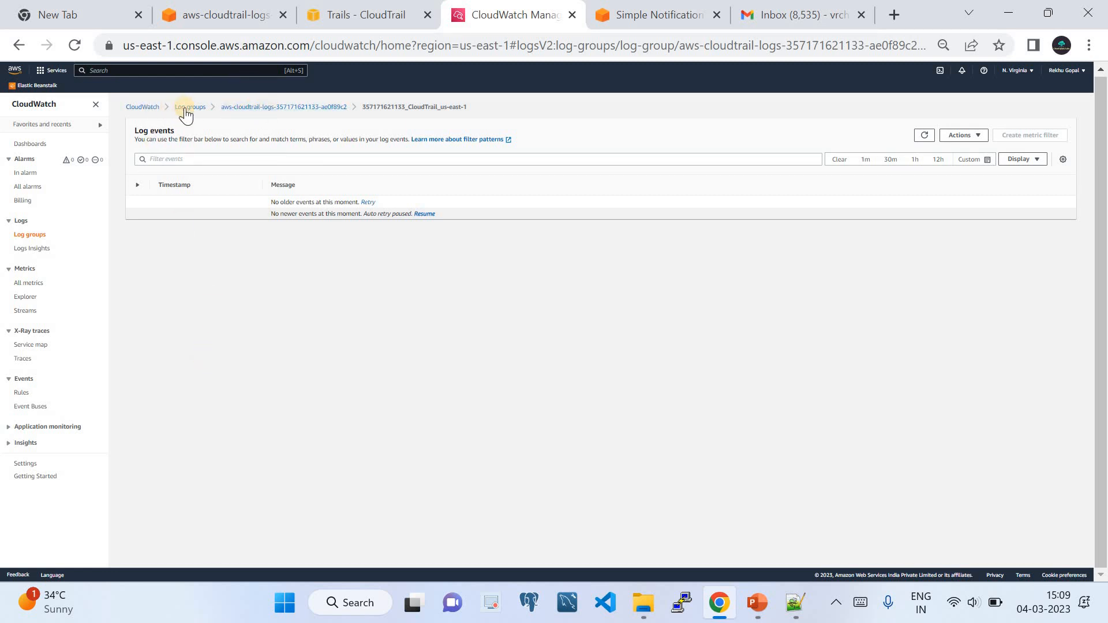
left_click(331, 26)
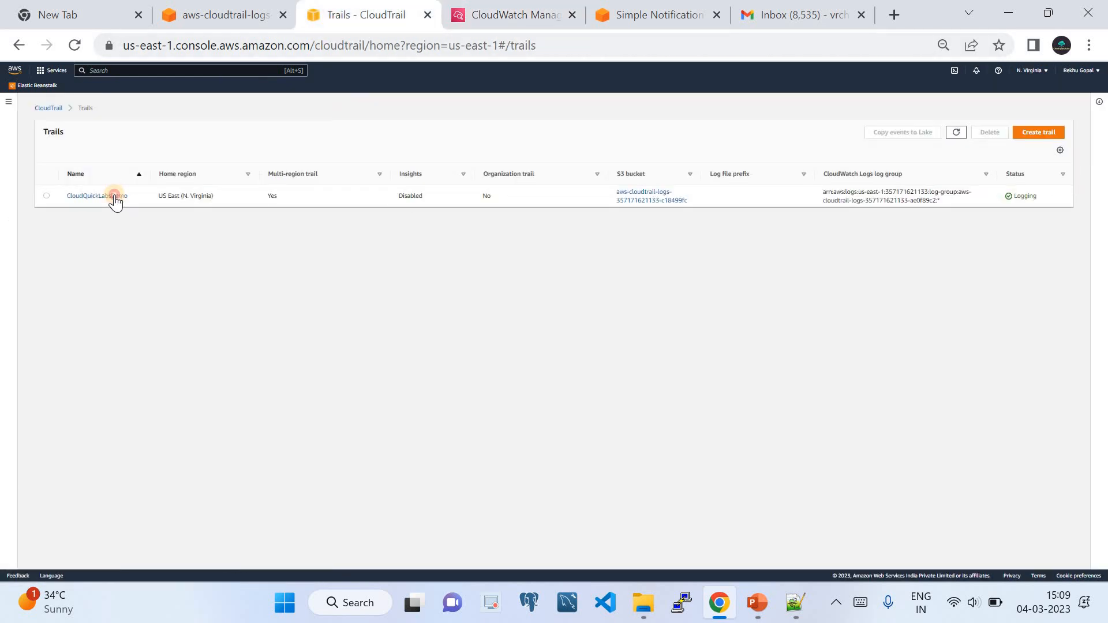
left_click(115, 196)
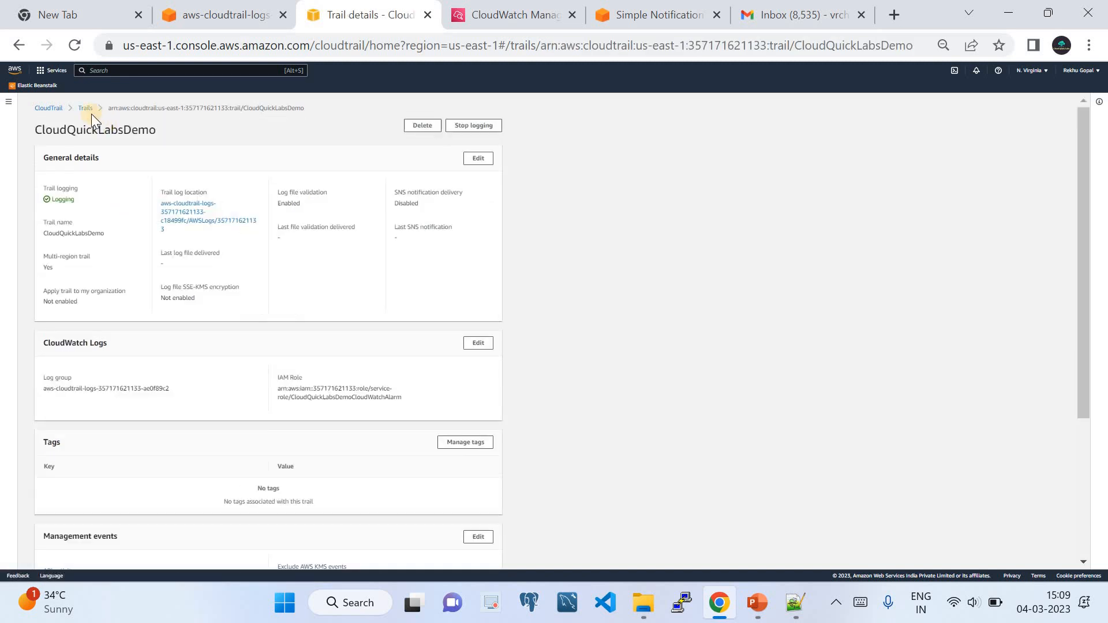
left_click(84, 109)
left_click(46, 109)
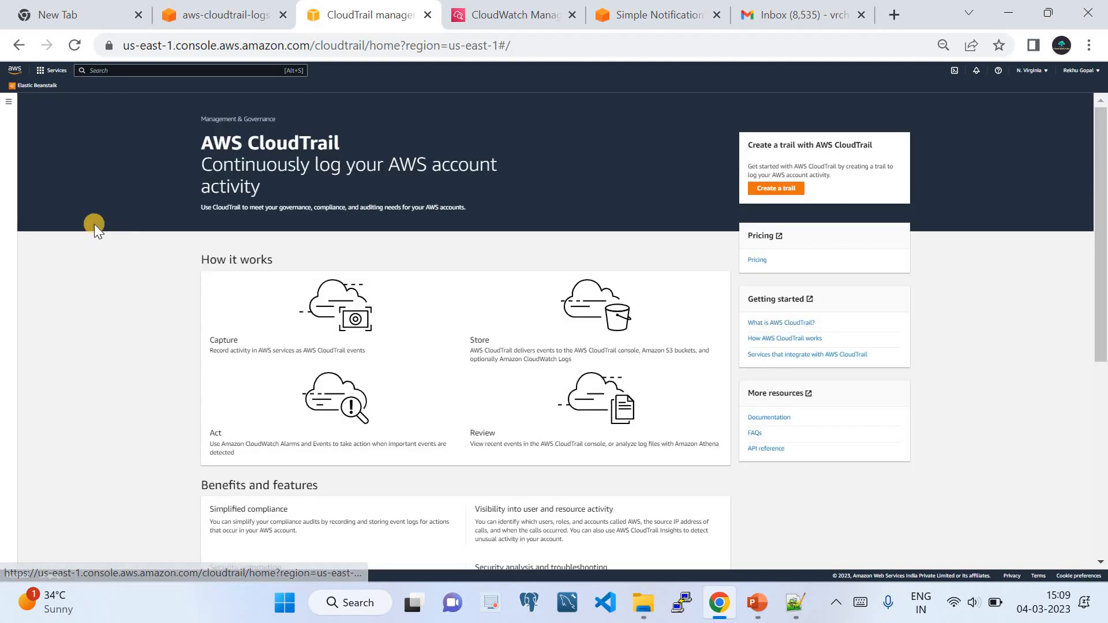
left_click(8, 102)
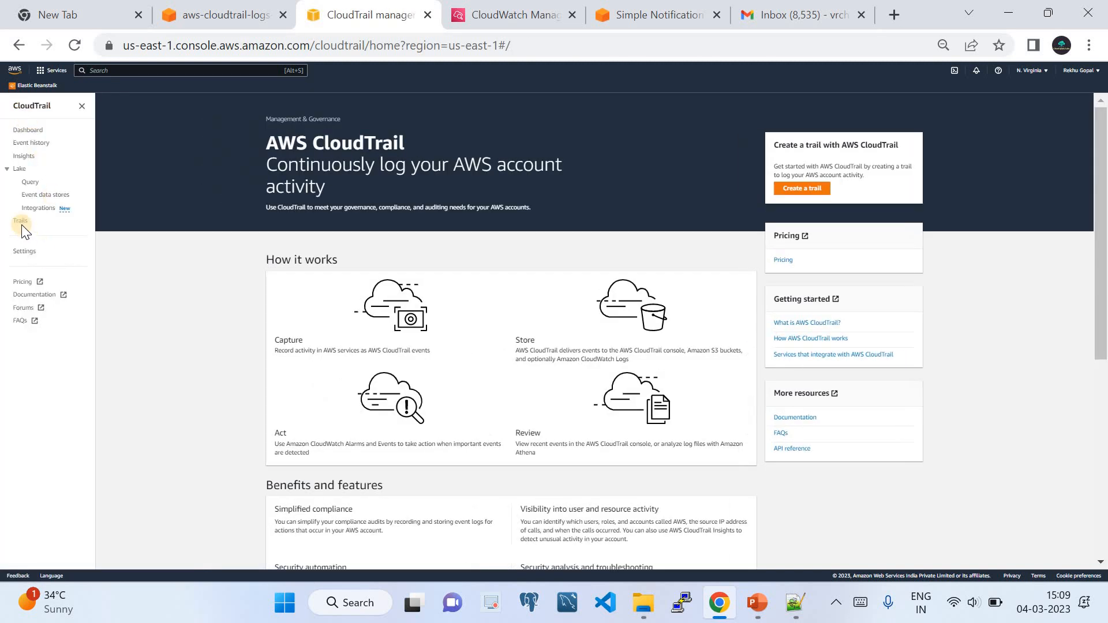
left_click(21, 221)
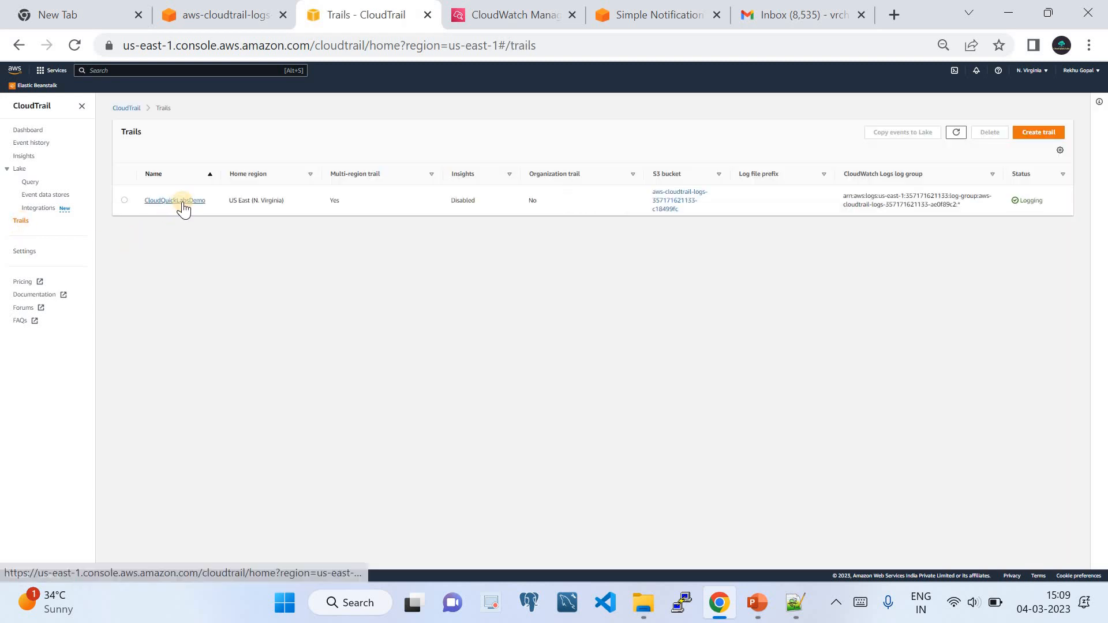
left_click(182, 203)
scroll(195, 312, "down", 3)
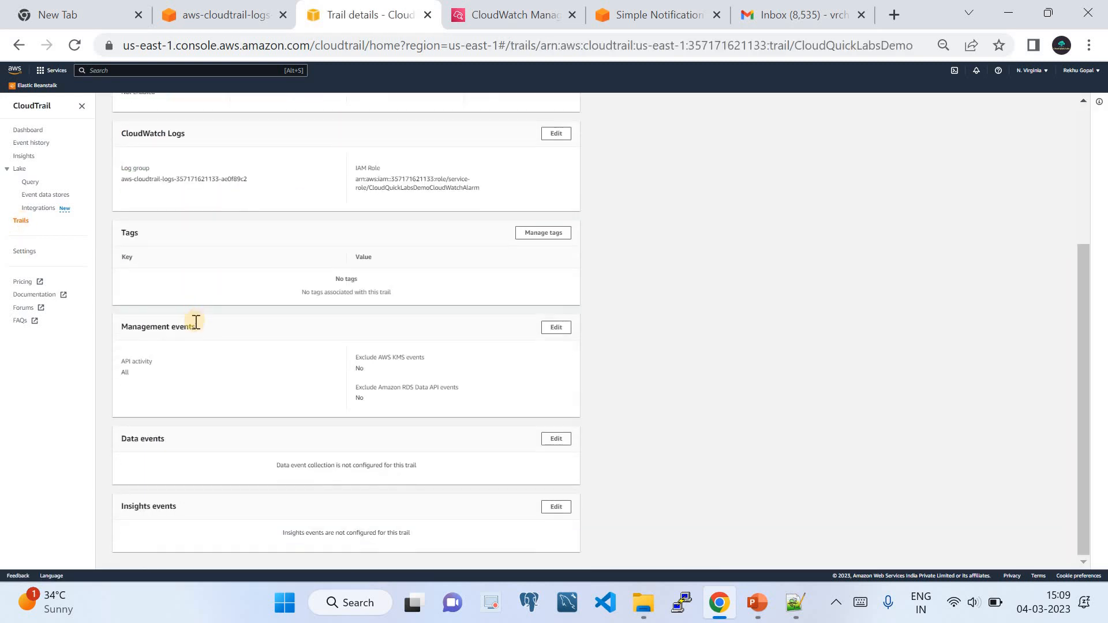
scroll(195, 327, "up", 4)
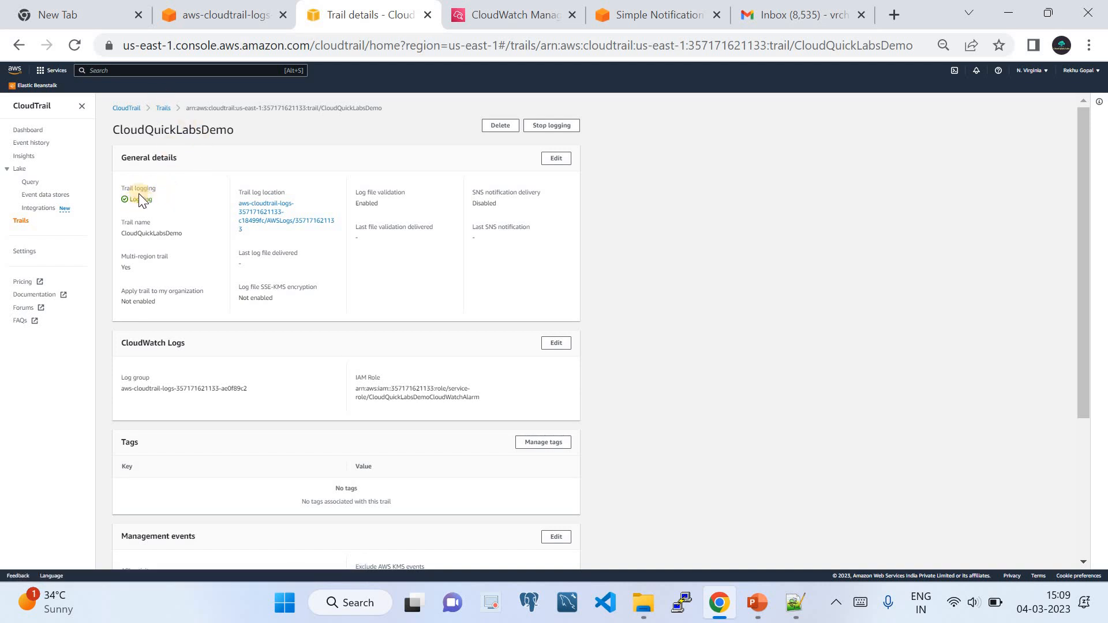
left_click(494, 11)
Refresh and reload the log events, then return to the log group's stream list.
left_click(925, 137)
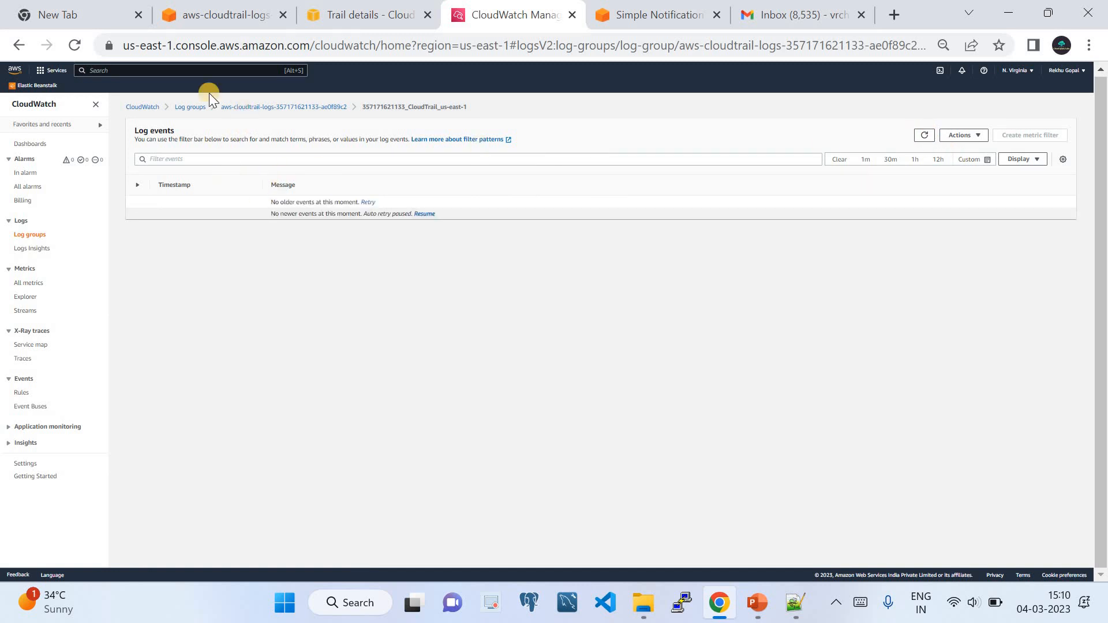
left_click(72, 47)
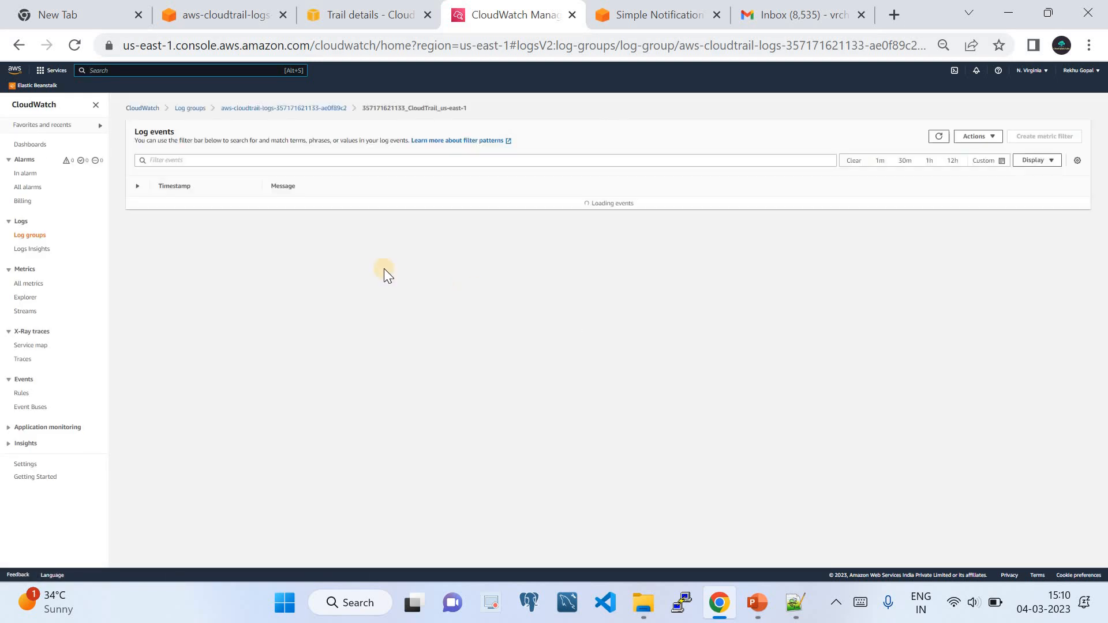
left_click(261, 108)
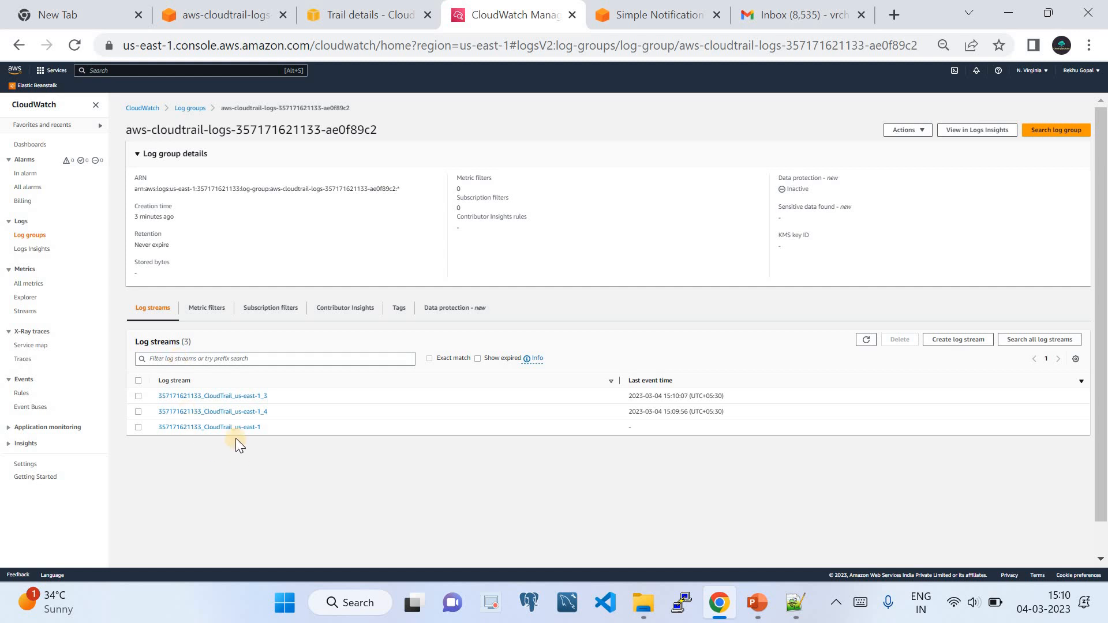
Highlight the three log streams and their 15:09–15:10 times, then view the third stream.
left_click_drag(176, 421, 158, 428)
left_click_drag(267, 413, 154, 399)
left_click(198, 436)
left_click(212, 430)
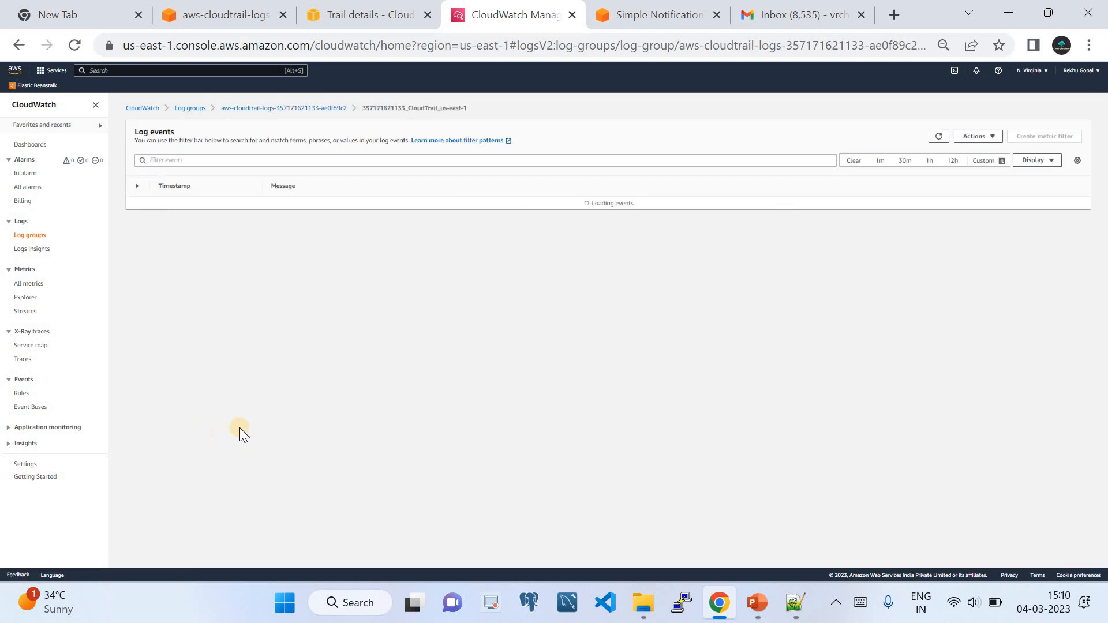
left_click(315, 107)
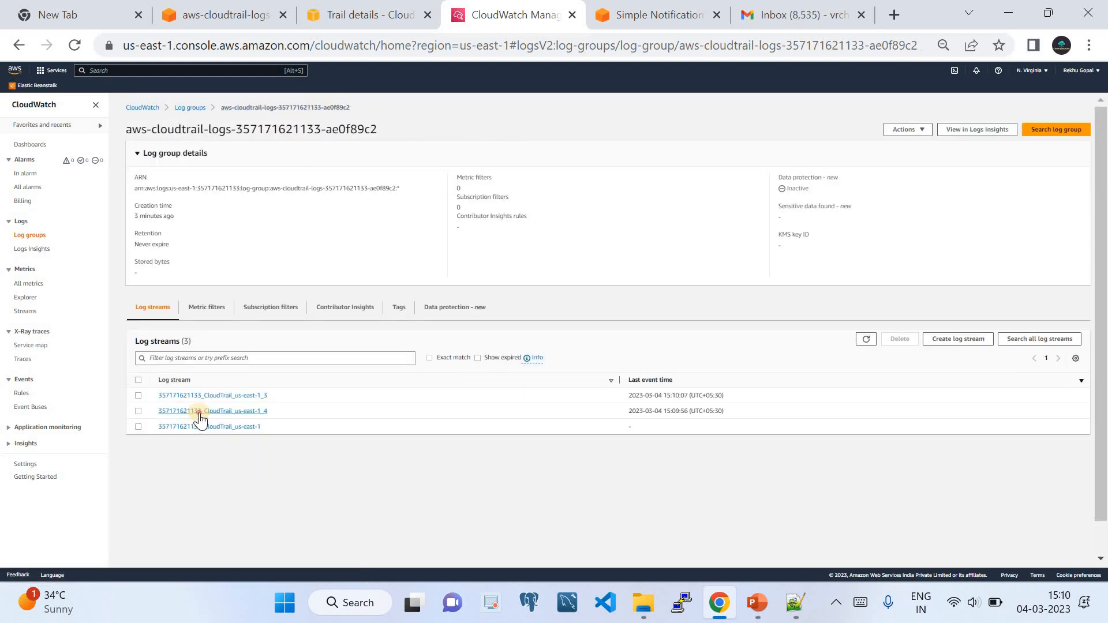
Open the second log stream and expand its first event to inspect the full JSON.
left_click(199, 411)
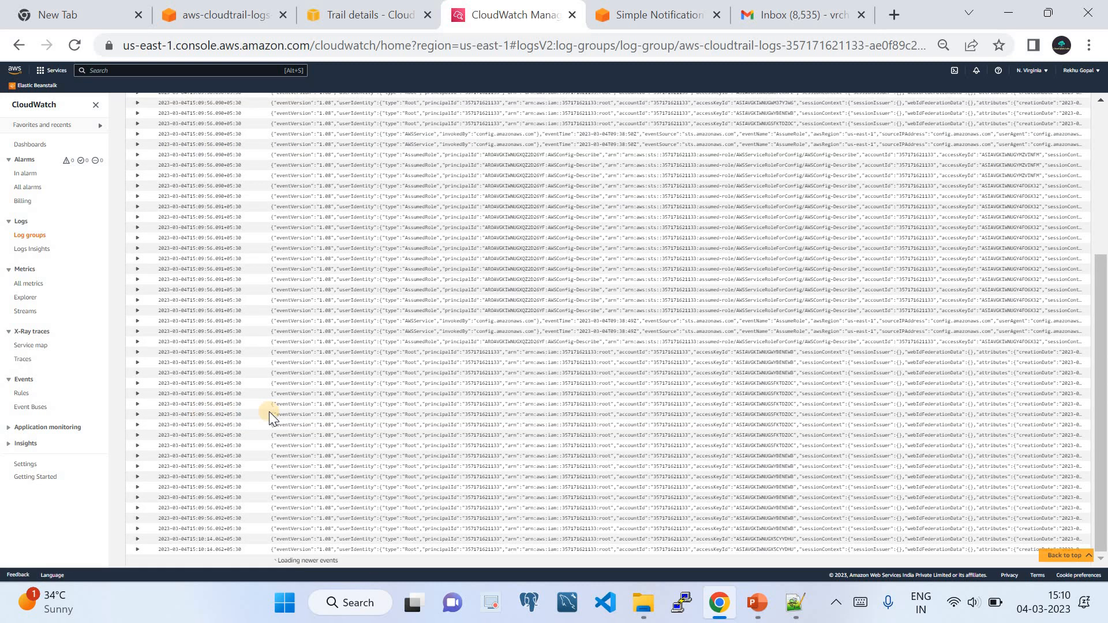
scroll(268, 410, "up", 5)
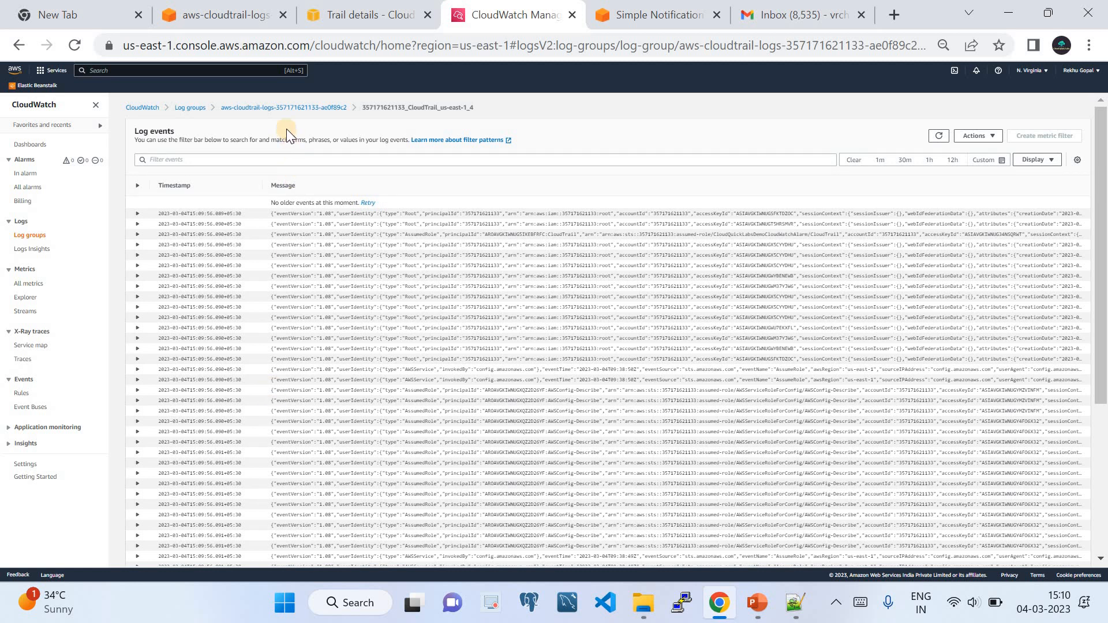
left_click(319, 217)
scroll(327, 289, "down", 5)
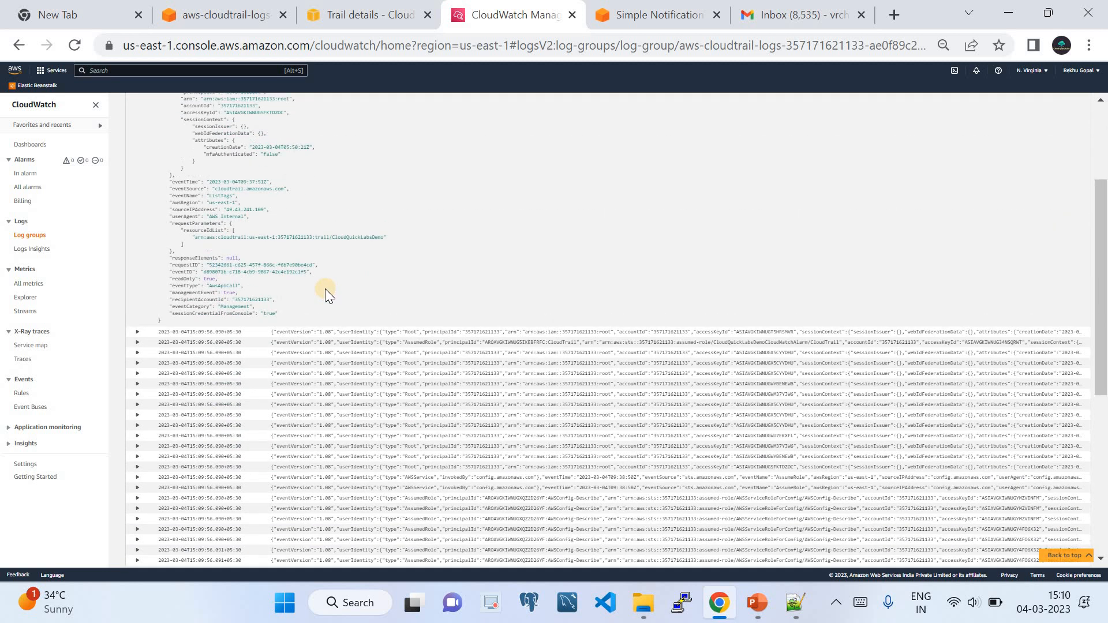
scroll(325, 289, "up", 5)
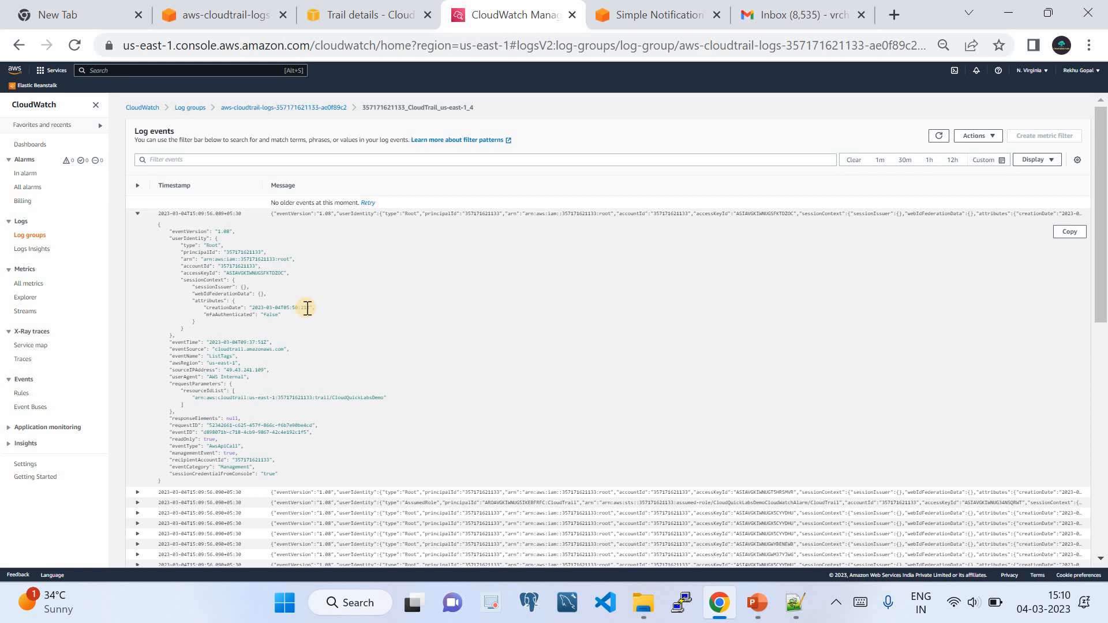
left_click_drag(159, 224, 213, 476)
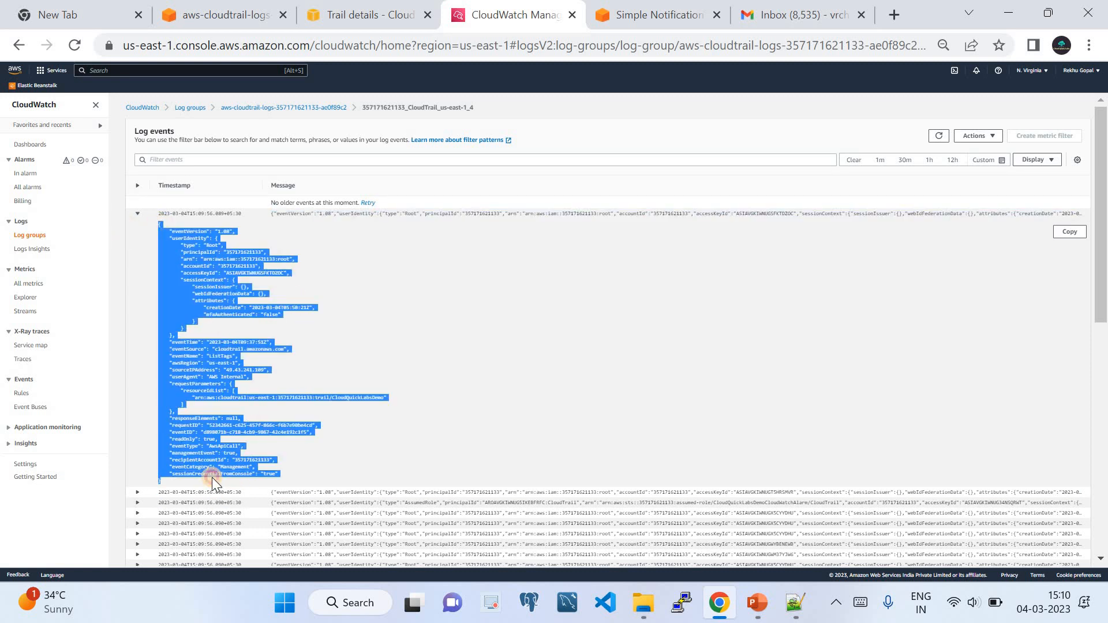
left_click(399, 365)
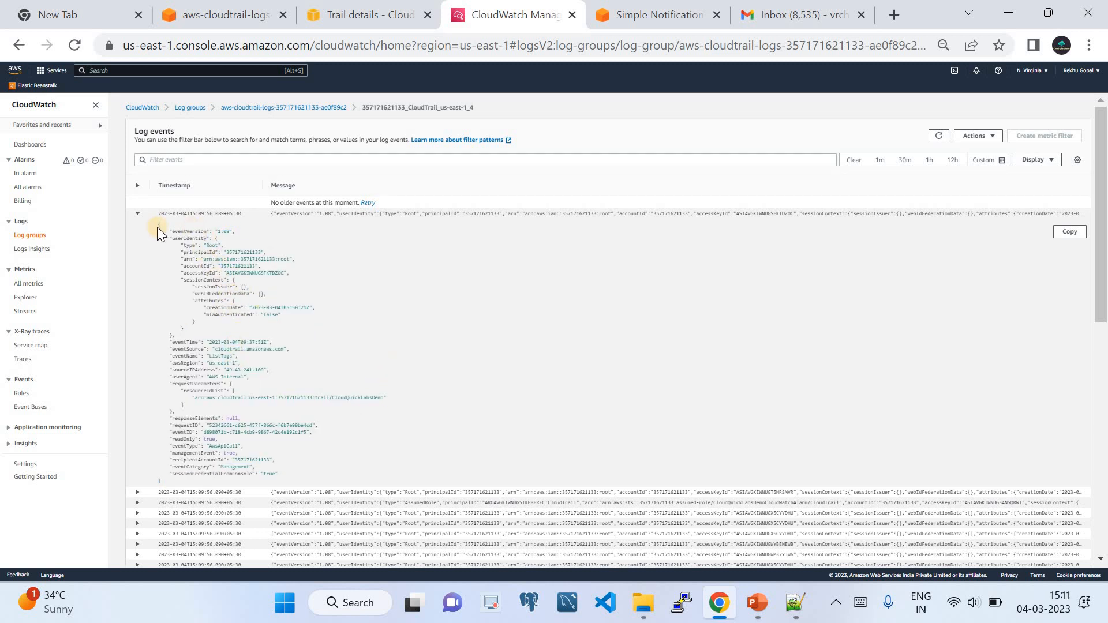
left_click_drag(157, 223, 168, 482)
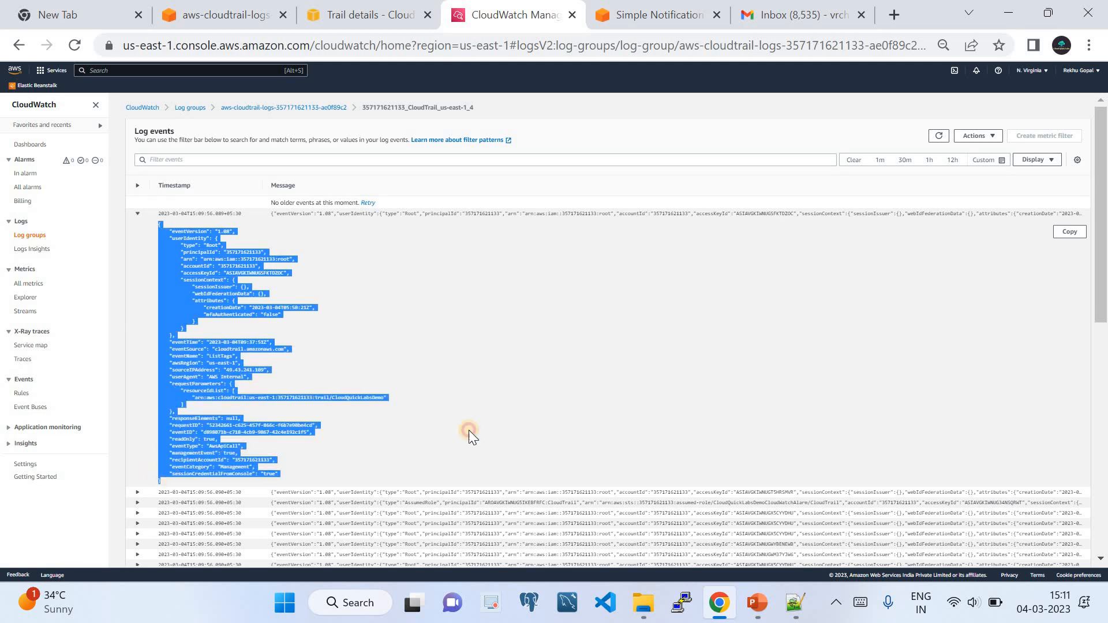
left_click(492, 334)
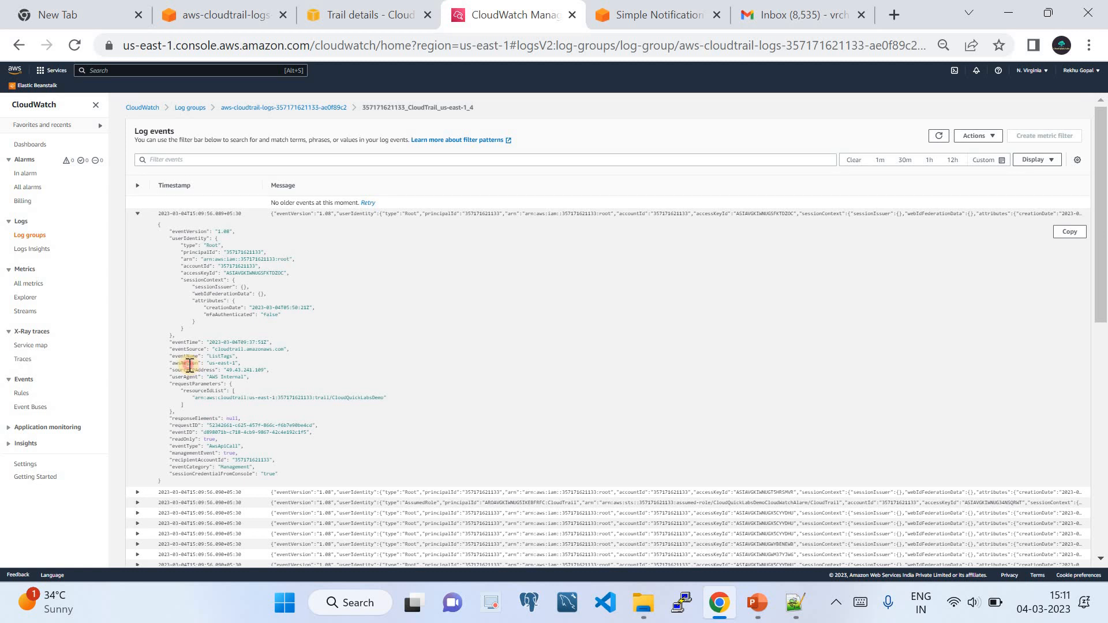
Collapse the expanded event and return to the CloudTrail log group's details page.
scroll(225, 420, "down", 4)
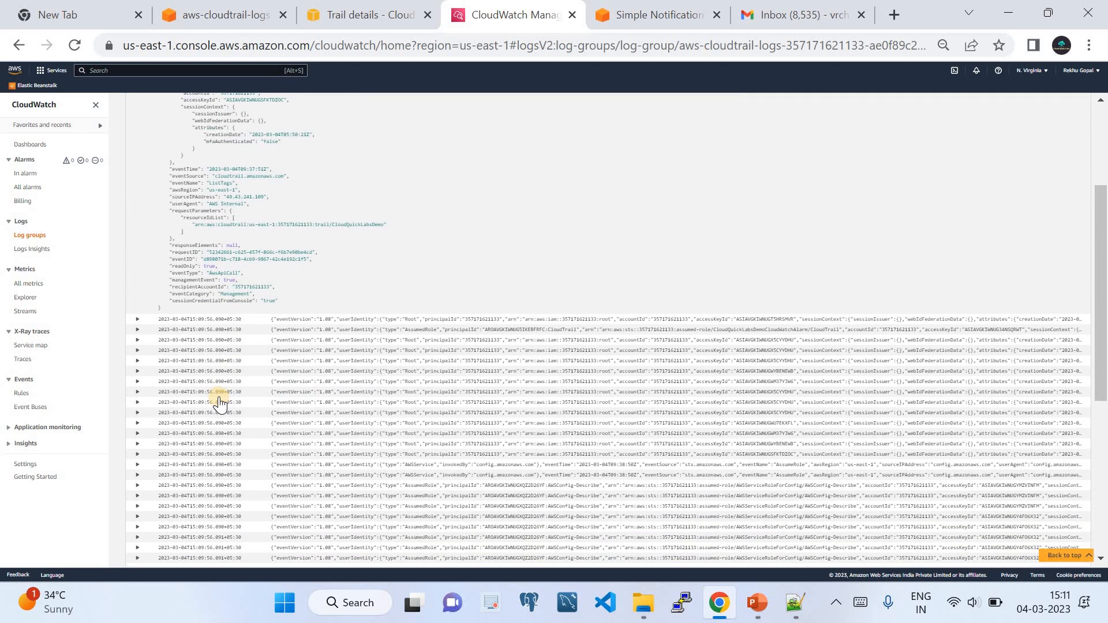
scroll(219, 398, "up", 4)
left_click(137, 211)
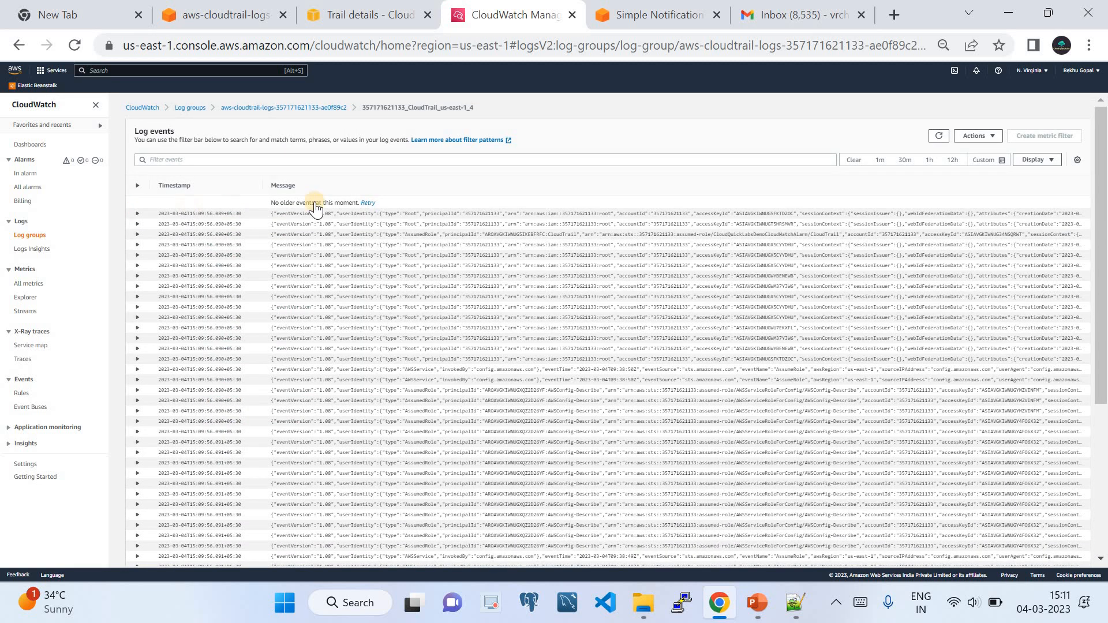
scroll(460, 395, "down", 5)
scroll(462, 397, "up", 5)
left_click(283, 108)
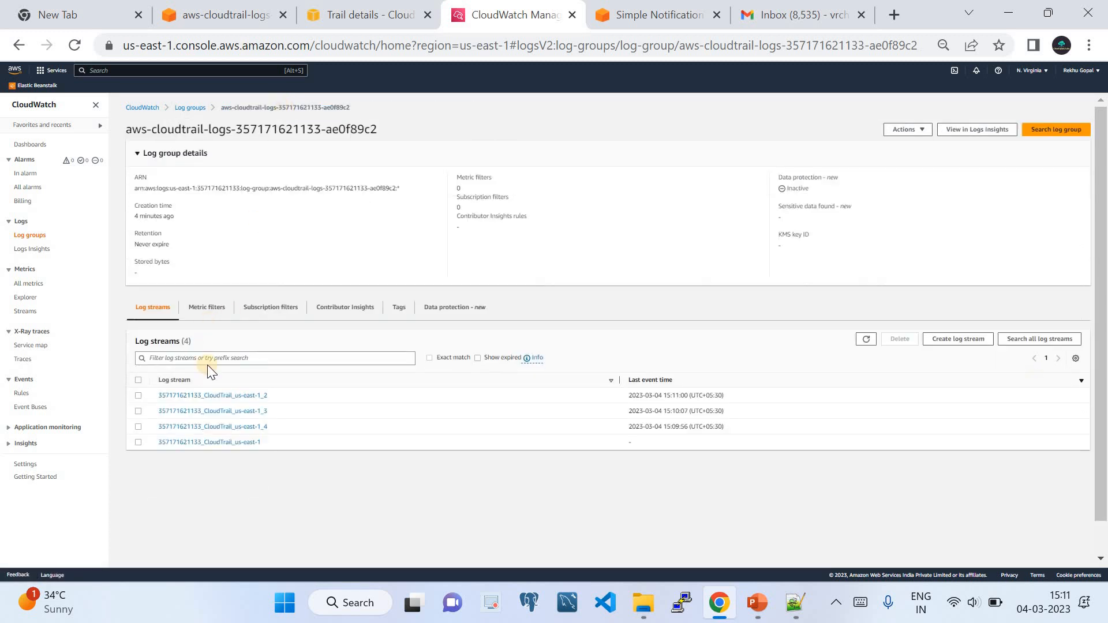
left_click(220, 395)
scroll(264, 396, "up", 4)
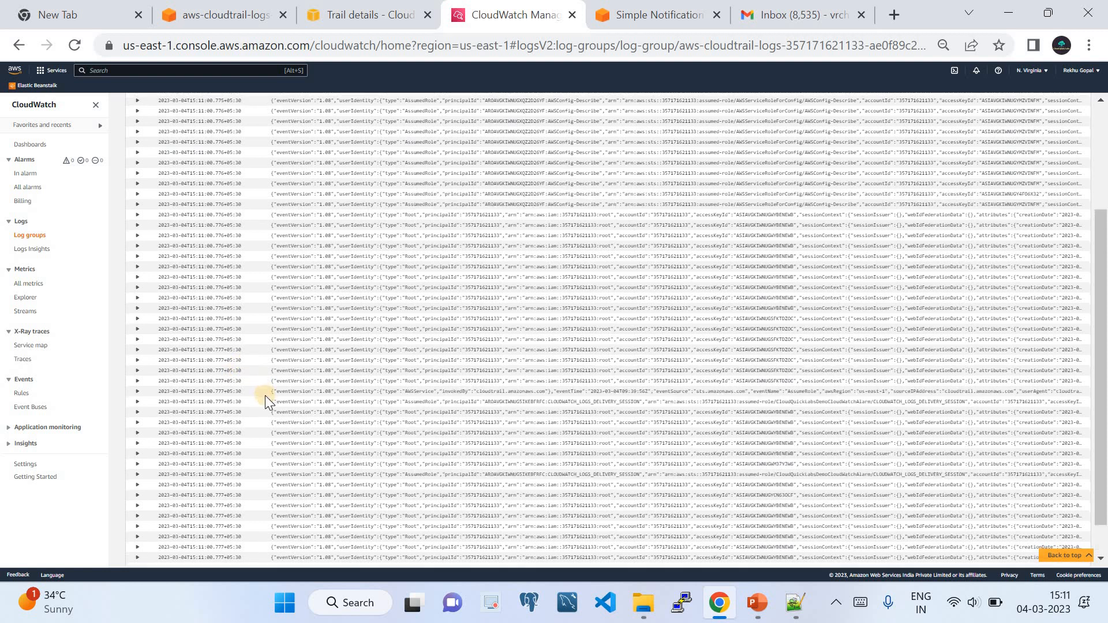
left_click(275, 109)
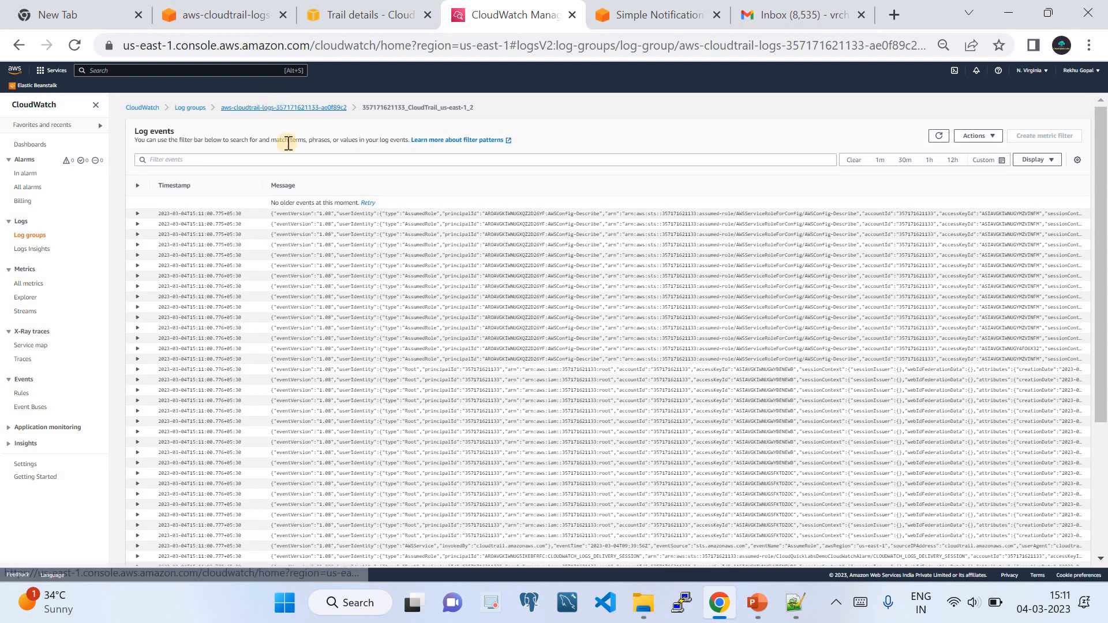
left_click(757, 600)
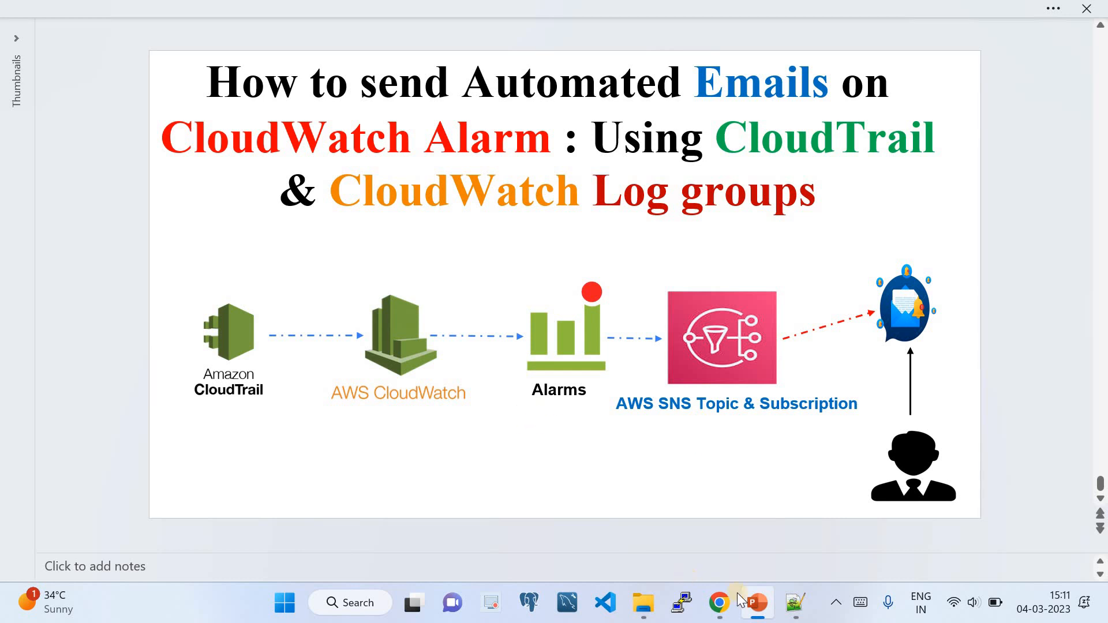
left_click(720, 604)
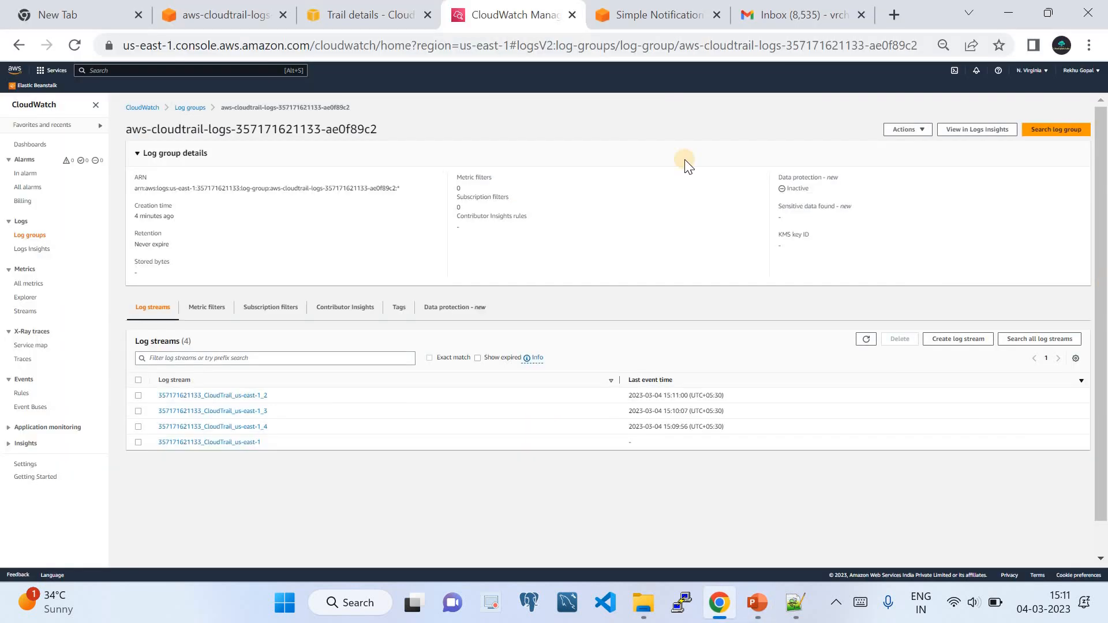
Navigate from All metrics through Log groups to the CloudTrail log group's Actions list.
left_click(23, 286)
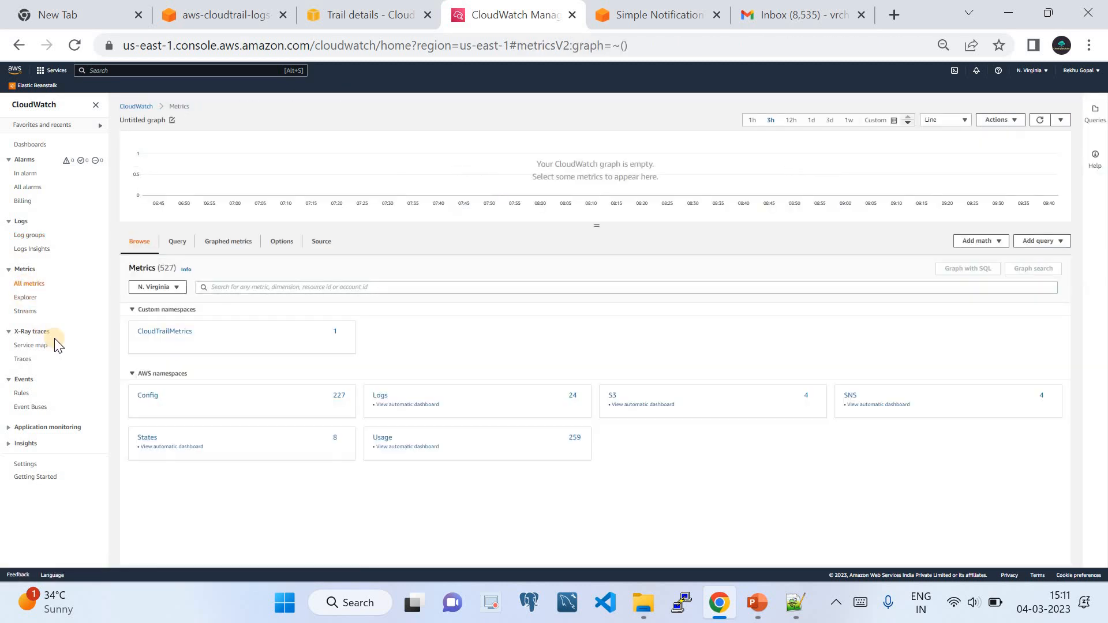
left_click(141, 107)
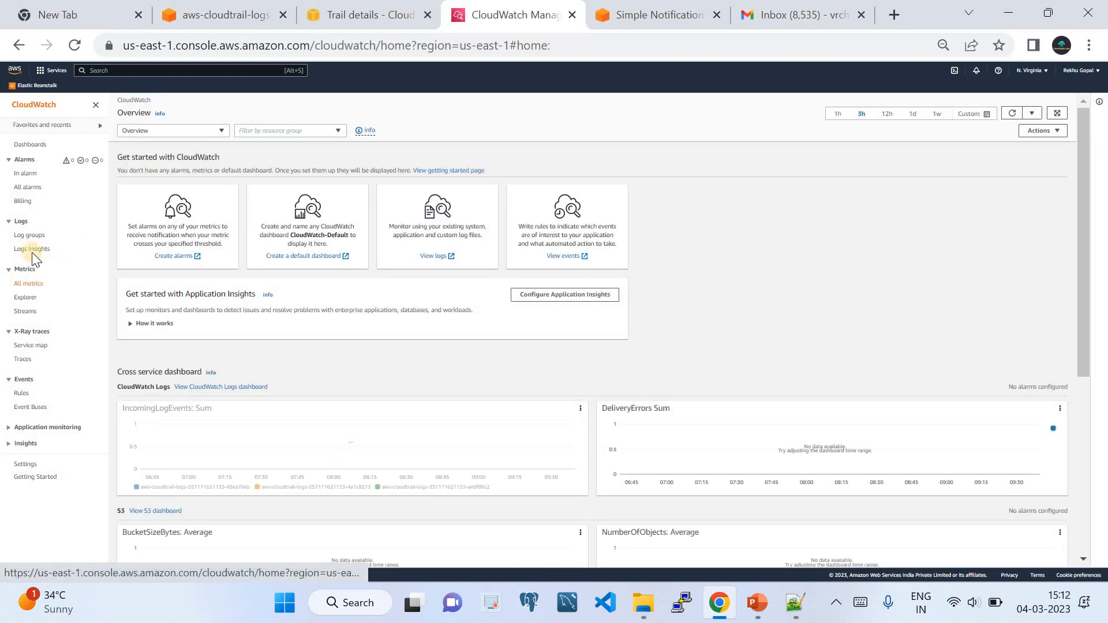
left_click(30, 235)
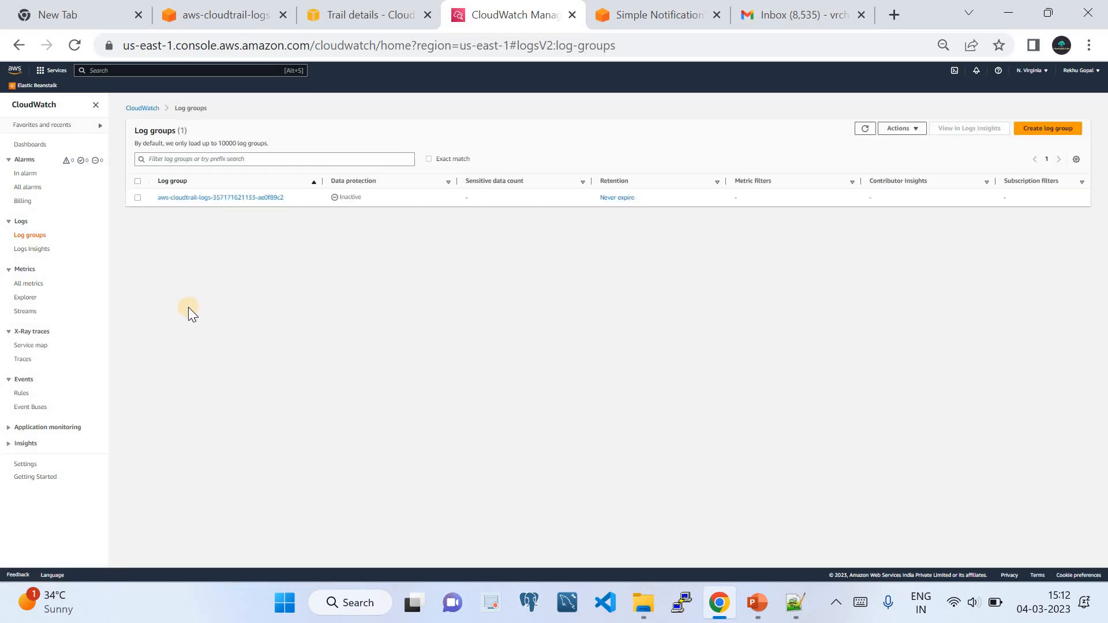
left_click(209, 198)
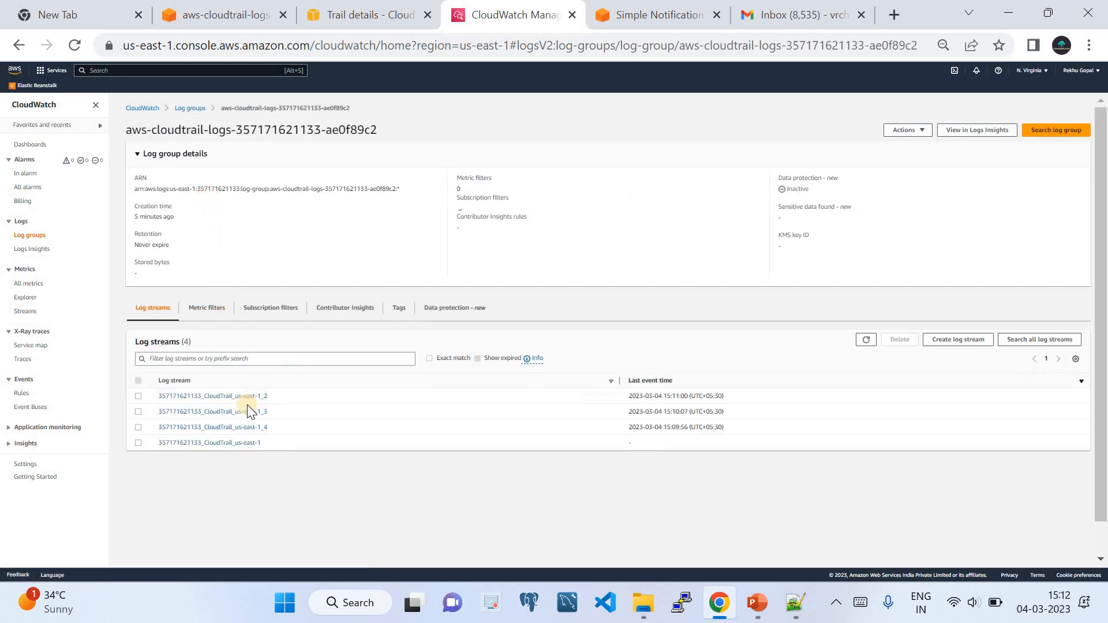
left_click(897, 131)
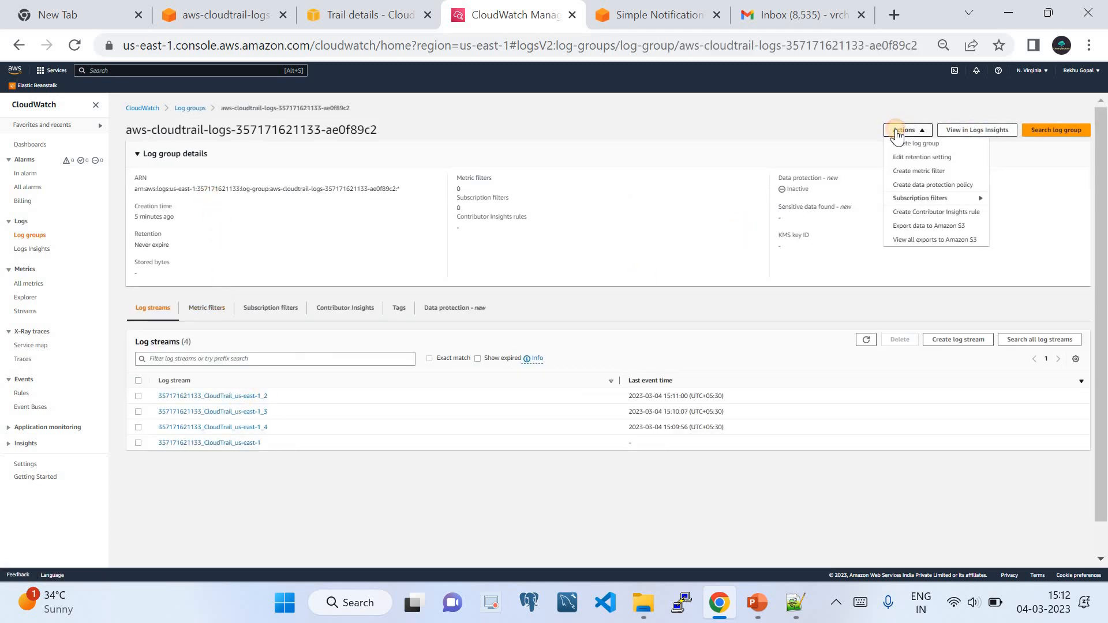
Start Create metric filter and keep it in a duplicated tab, returning to the original tab.
left_click(920, 172)
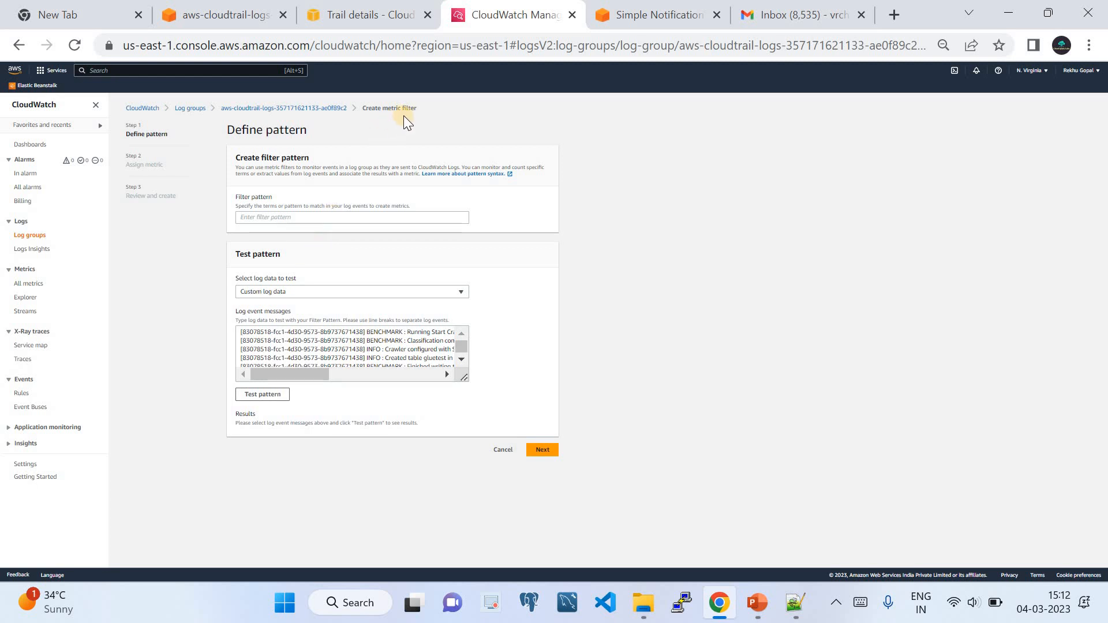
right_click(480, 15)
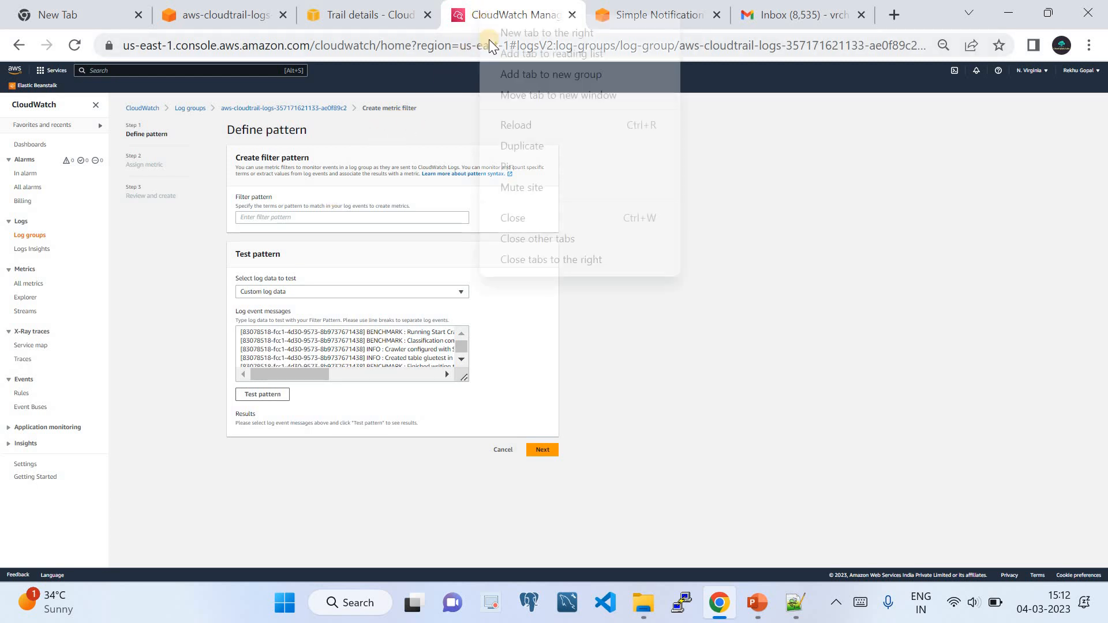
left_click(535, 148)
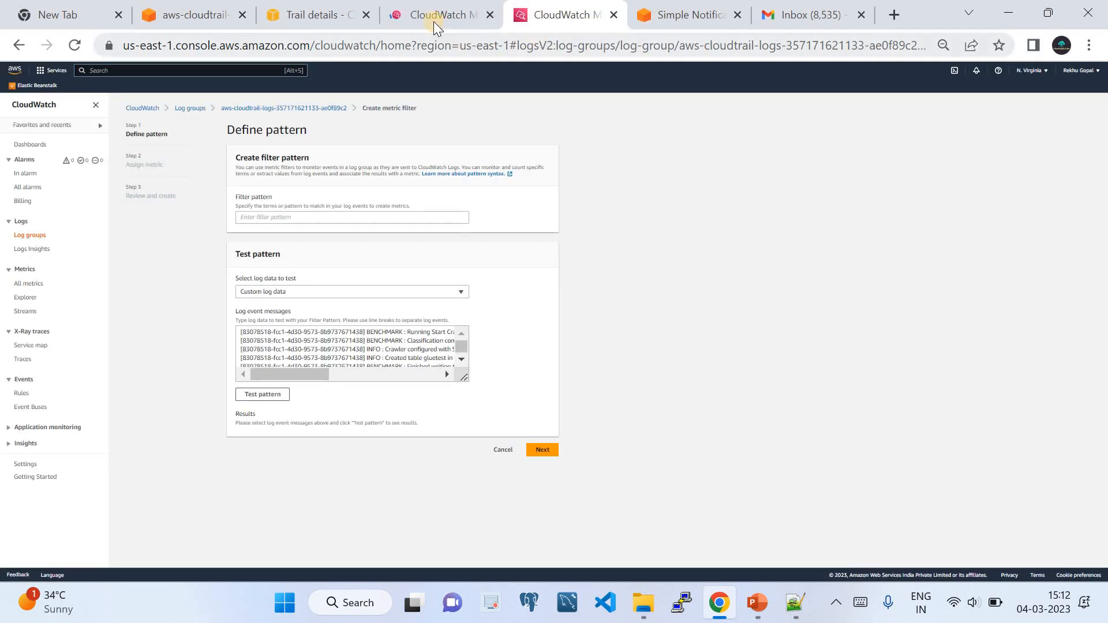
left_click(434, 20)
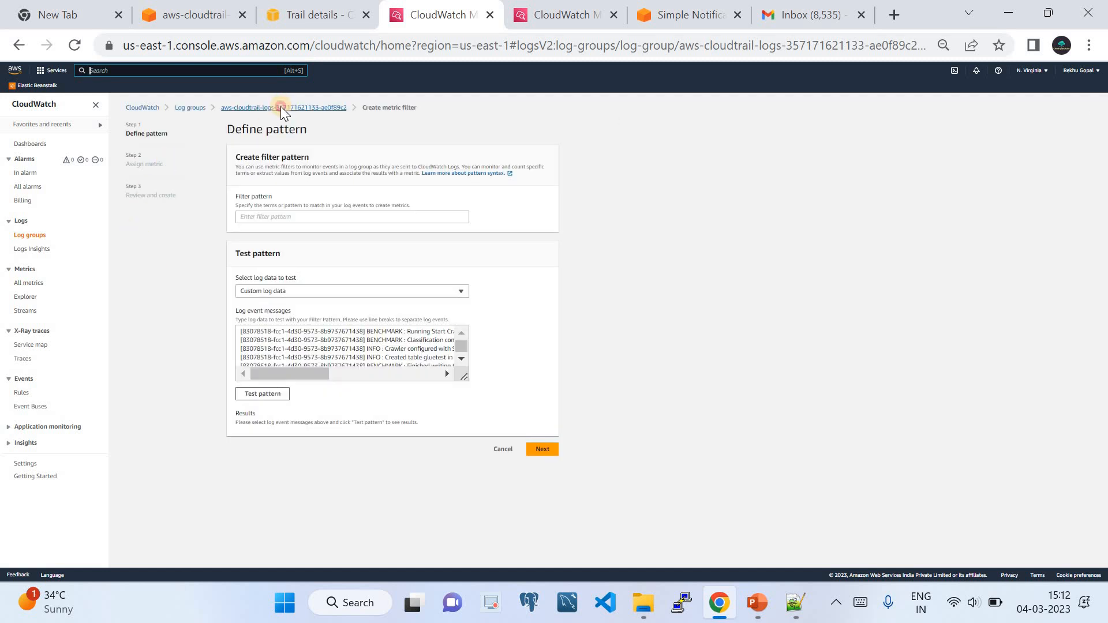
Open the us-east-1_2 log stream's events and expand one to view its JSON.
left_click(281, 108)
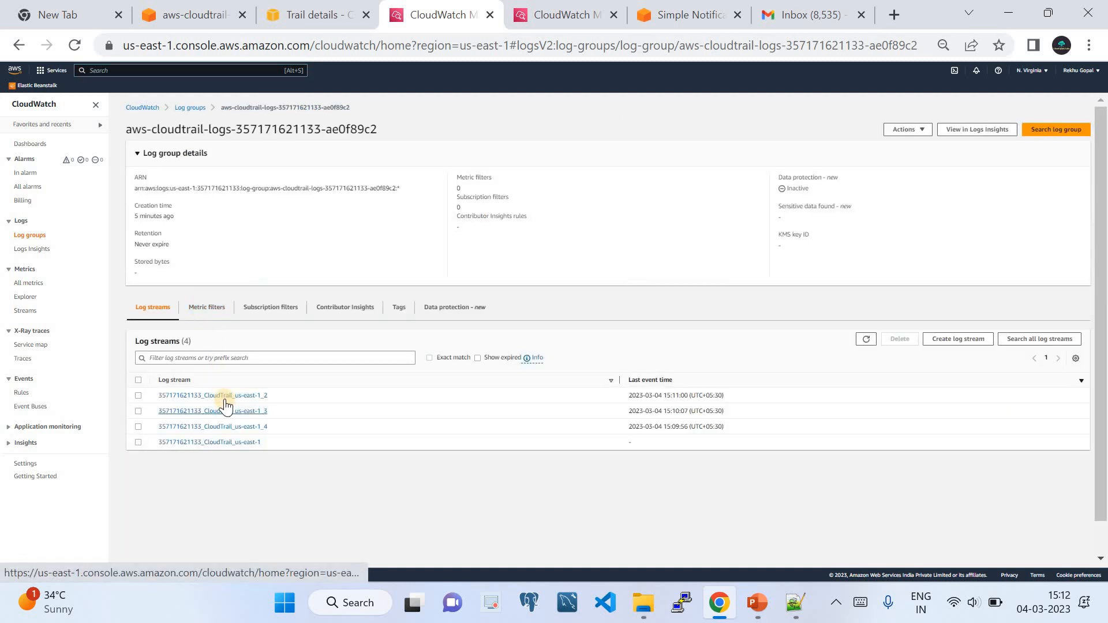
left_click(224, 398)
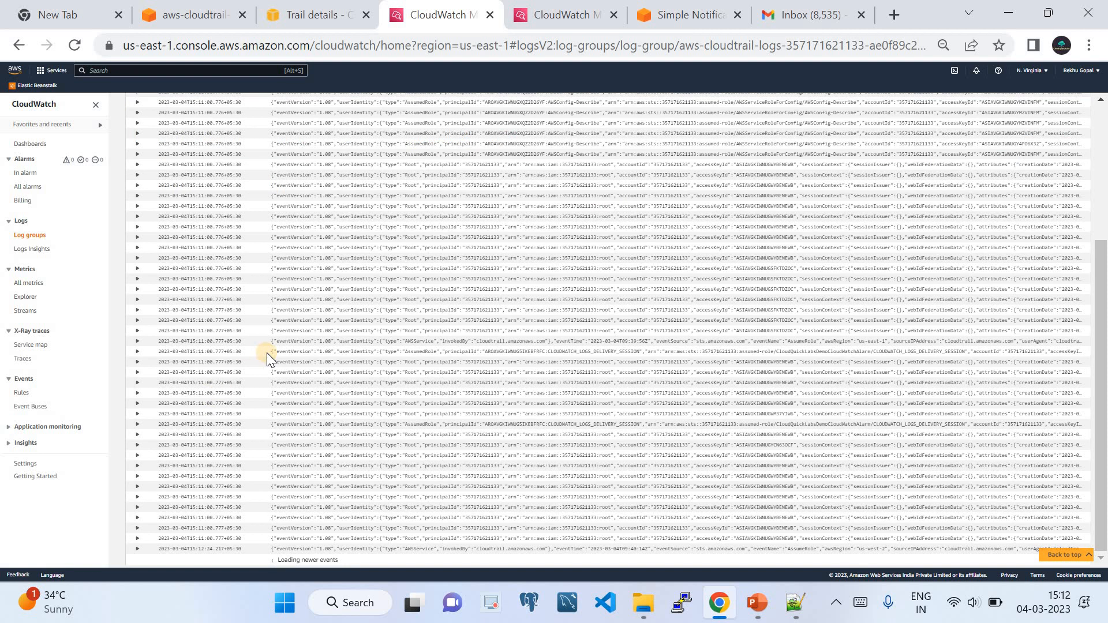
scroll(266, 351, "up", 4)
left_click(301, 298)
Inspect the expanded GetBucketReplication event's JSON, then bring up the Notepad++ filter pattern draft.
left_click(299, 299)
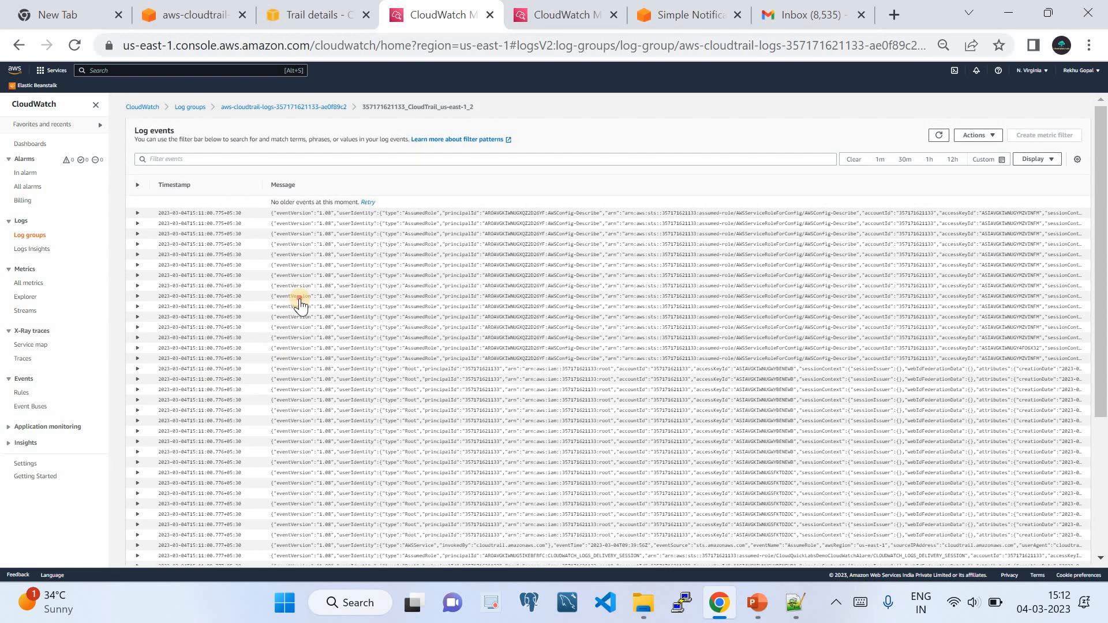
scroll(326, 427, "down", 2)
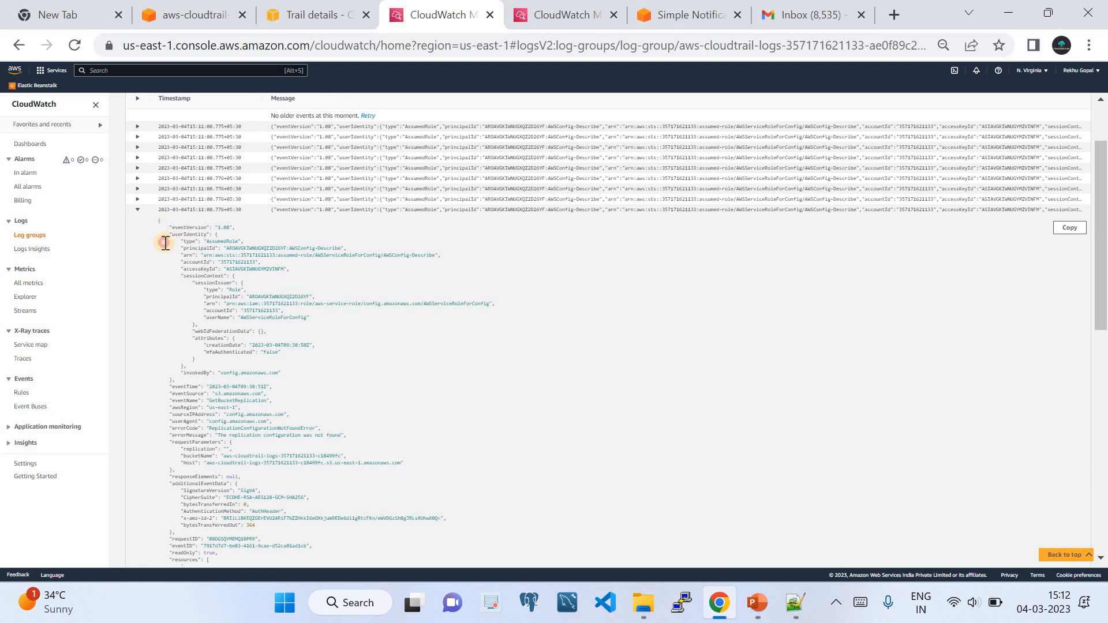
left_click_drag(163, 238, 175, 406)
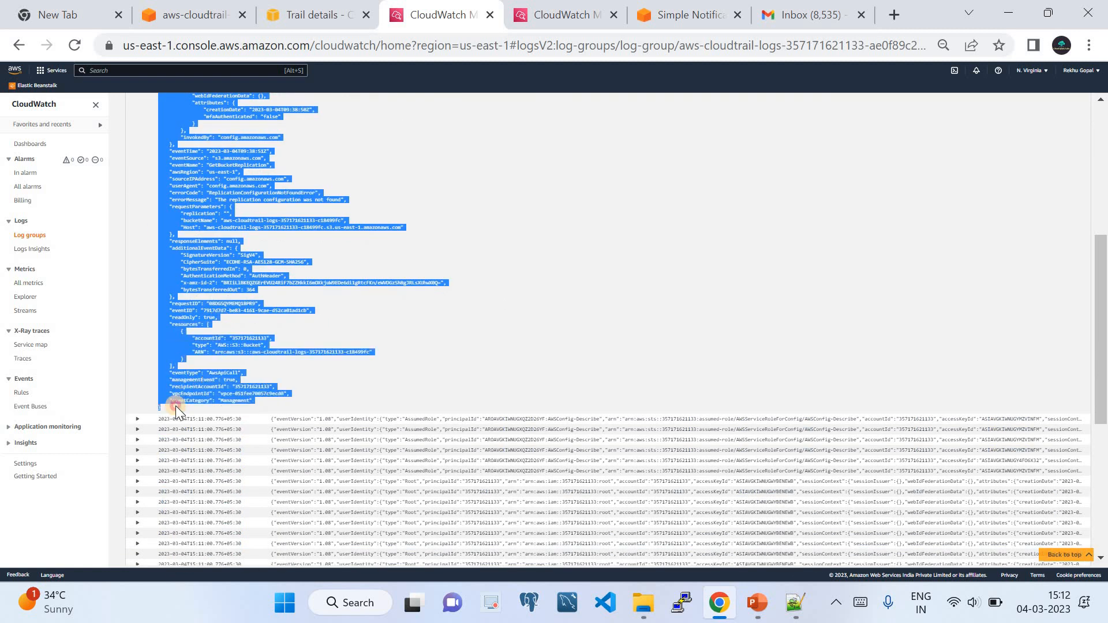
scroll(212, 382, "up", 3)
scroll(368, 302, "down", 3)
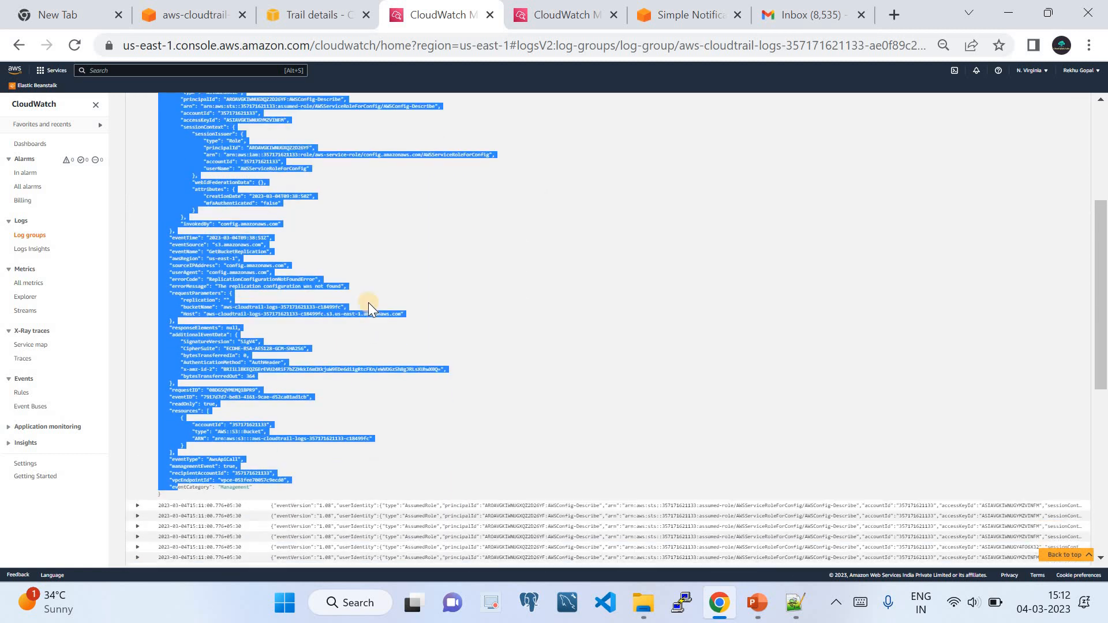
scroll(368, 299, "up", 2)
left_click(369, 295)
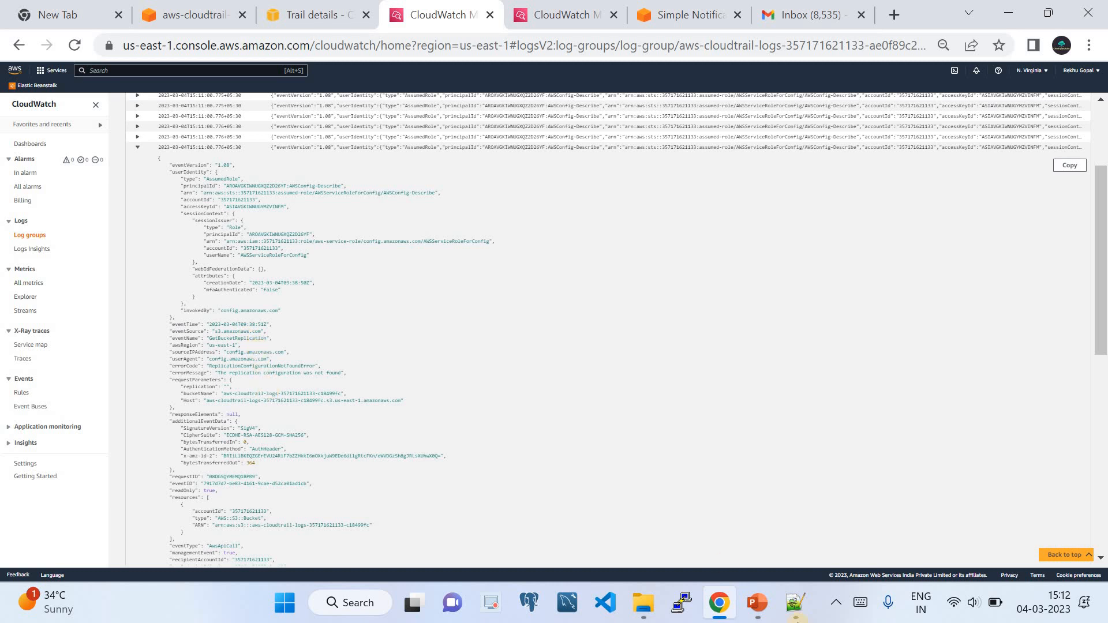
left_click(795, 602)
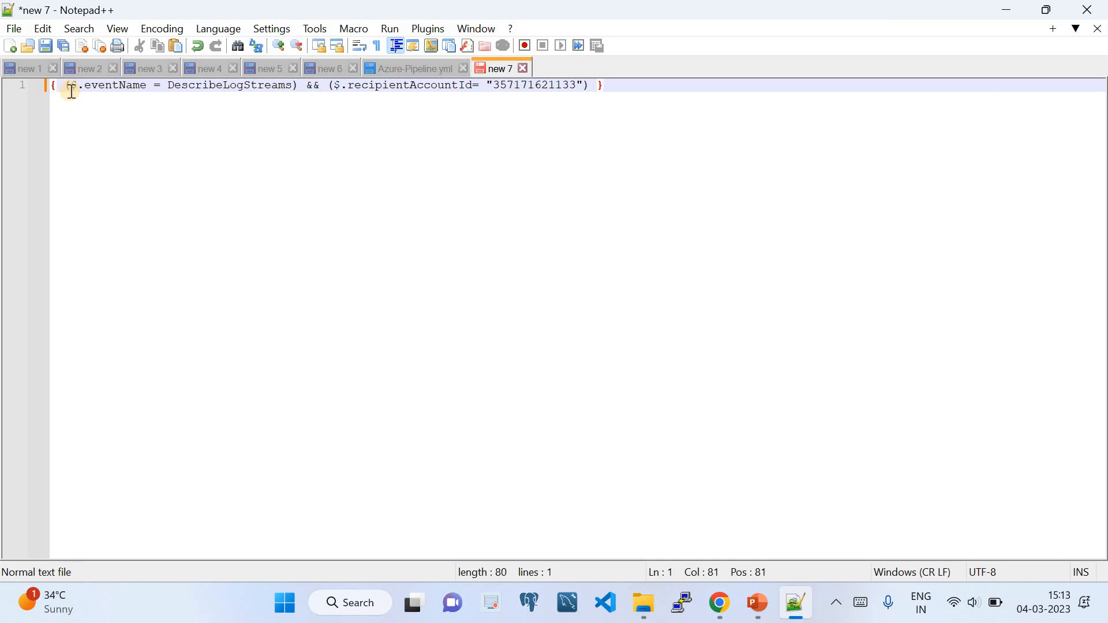
Check the filter's eventName field against the log events with an in-page search.
double_click(104, 86)
key("ctrl+c")
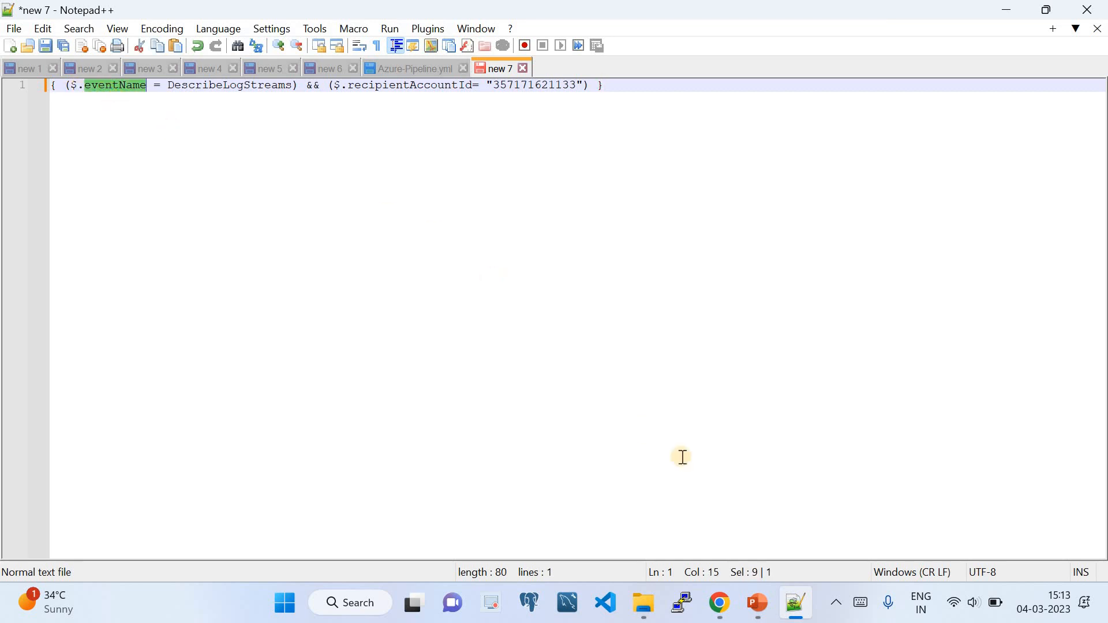
left_click(720, 603)
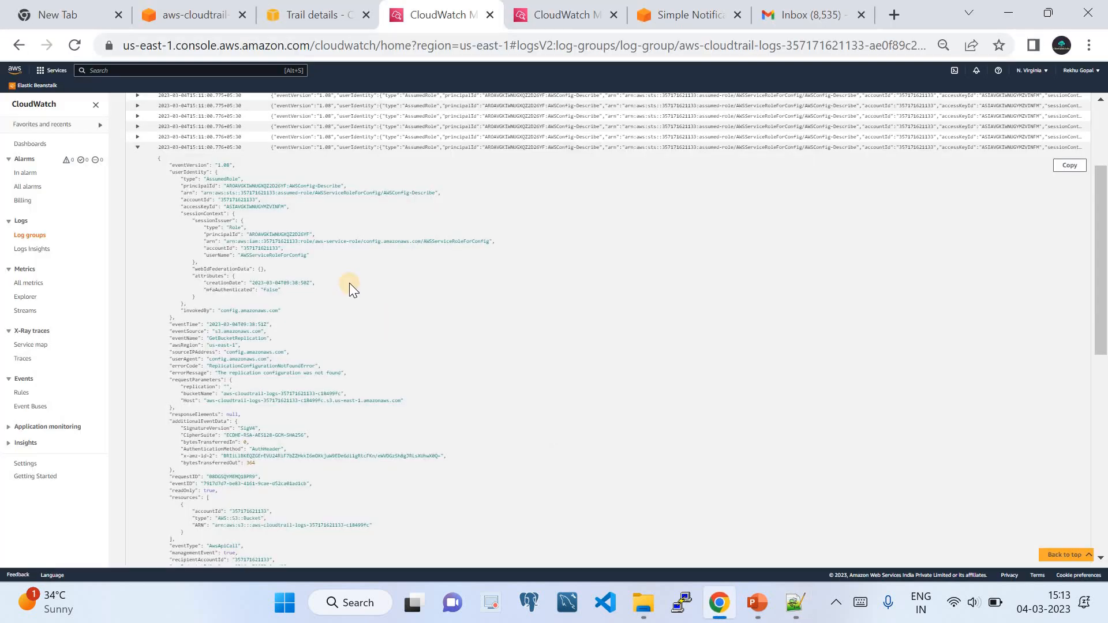
key("ctrl+f")
key("ctrl+v")
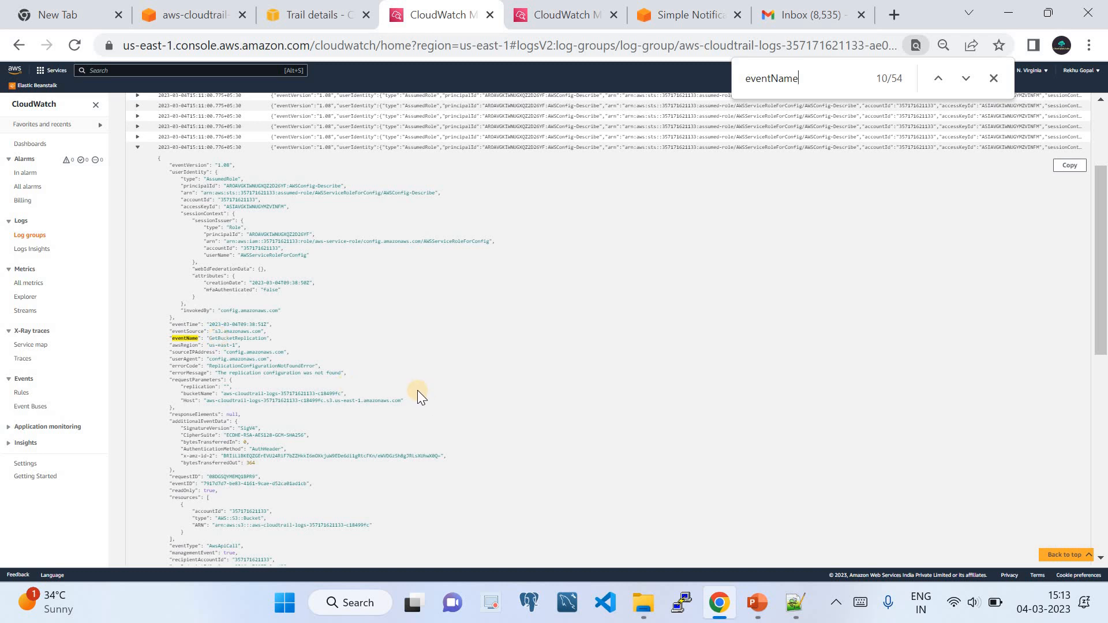
double_click(241, 339)
left_click(792, 603)
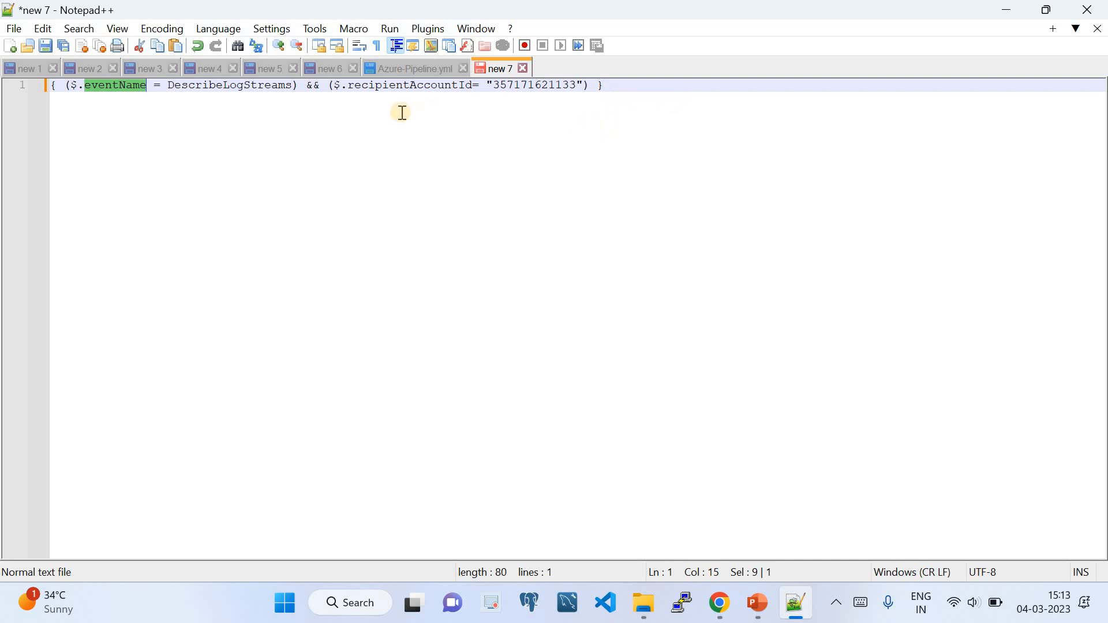
Verify the recipientAccountId field name by searching for it in the log events.
double_click(196, 88)
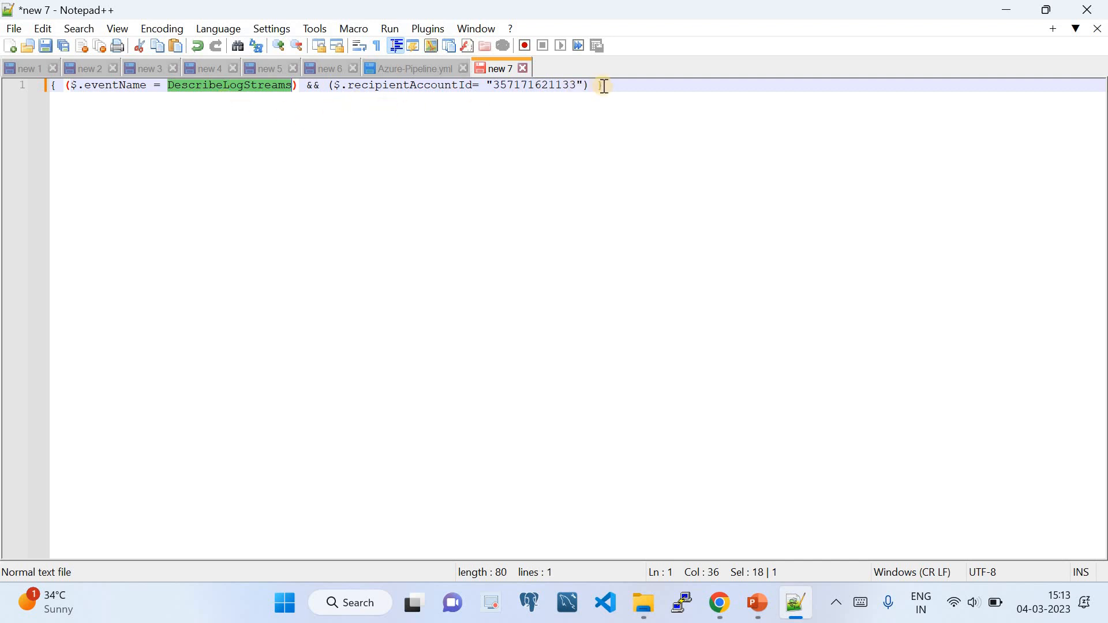
double_click(419, 88)
key("ctrl+c")
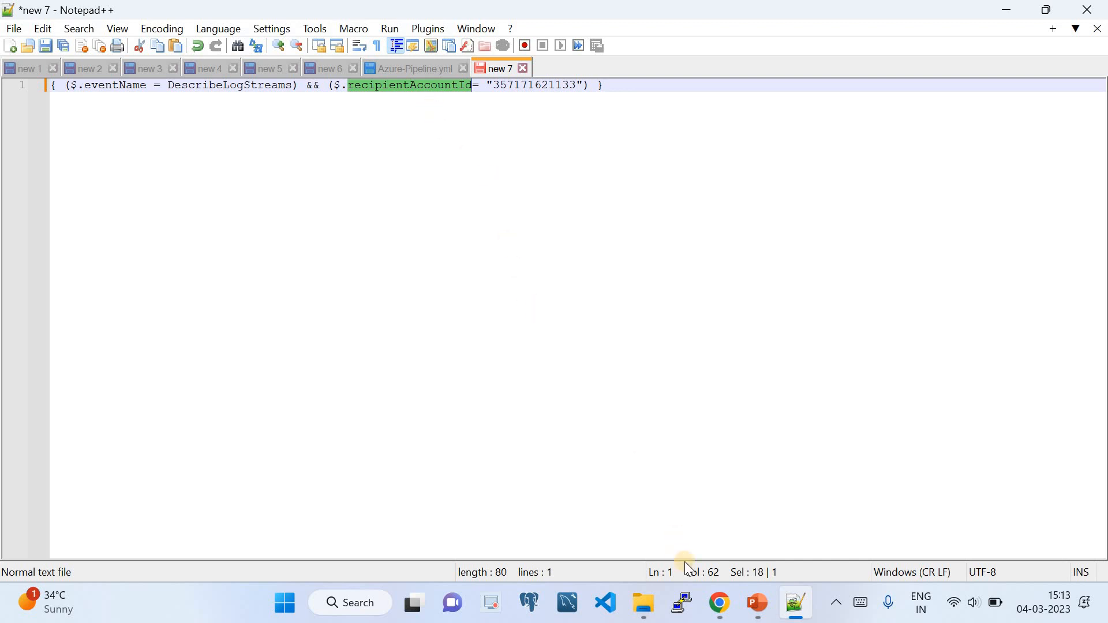
left_click(722, 616)
key("ctrl+f")
key("ctrl+v")
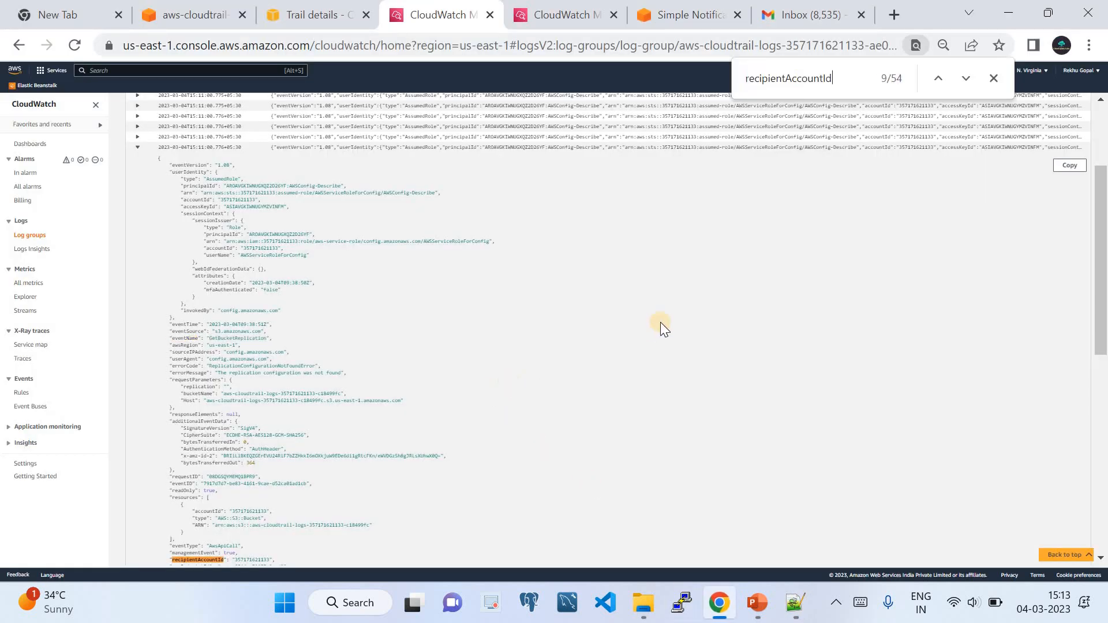
left_click(965, 79)
scroll(237, 359, "down", 5)
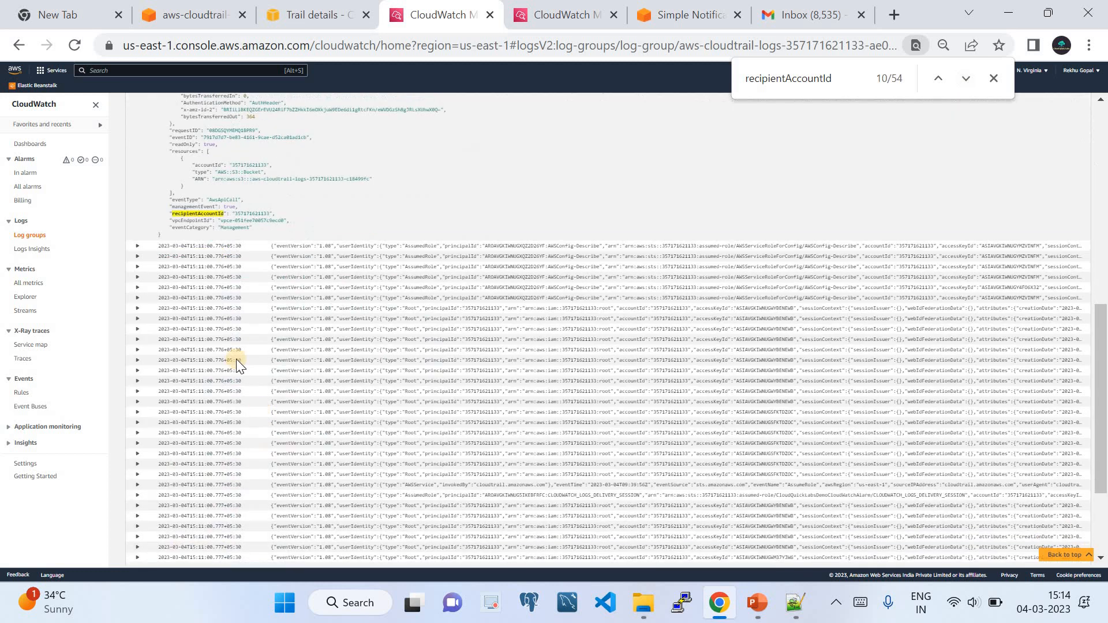
scroll(230, 358, "up", 3)
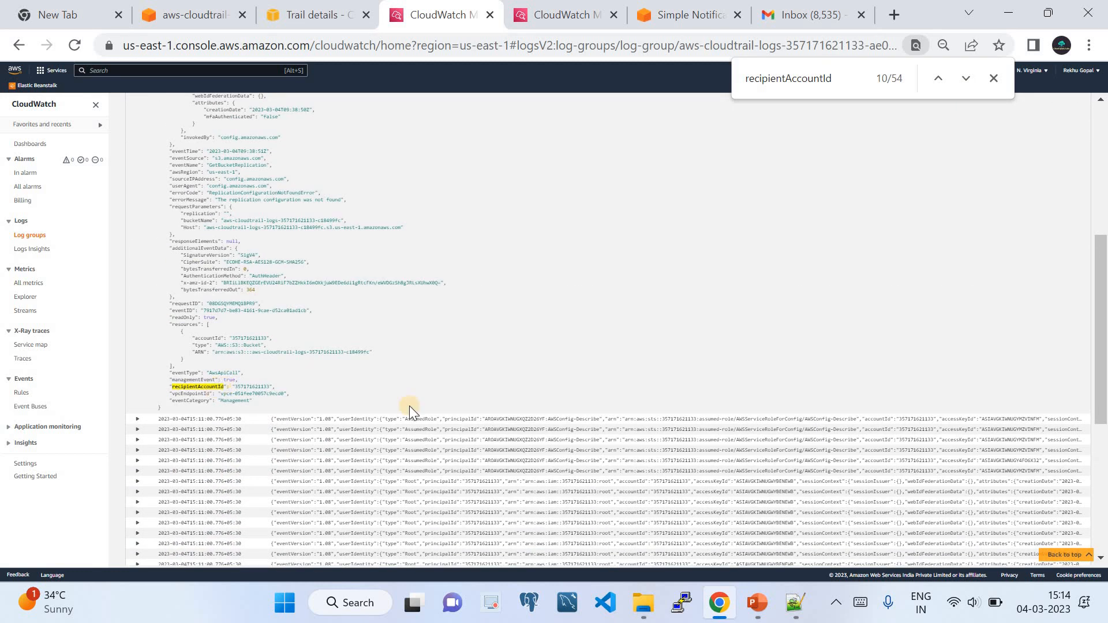
left_click(993, 78)
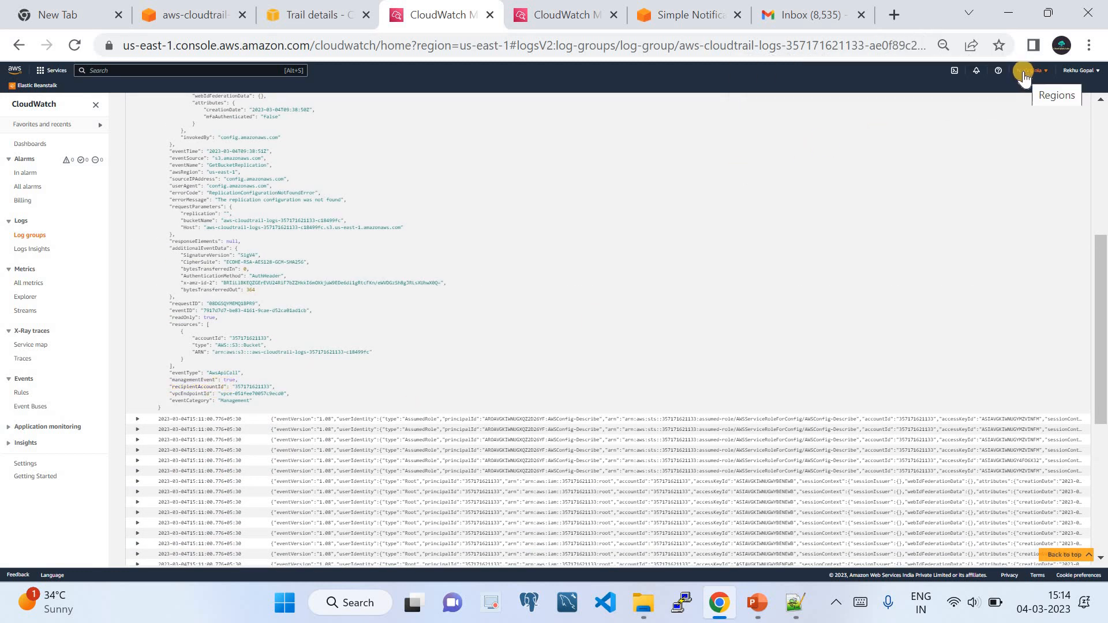
Confirm the account ID in the account menu and select the whole filter expression.
left_click(1070, 72)
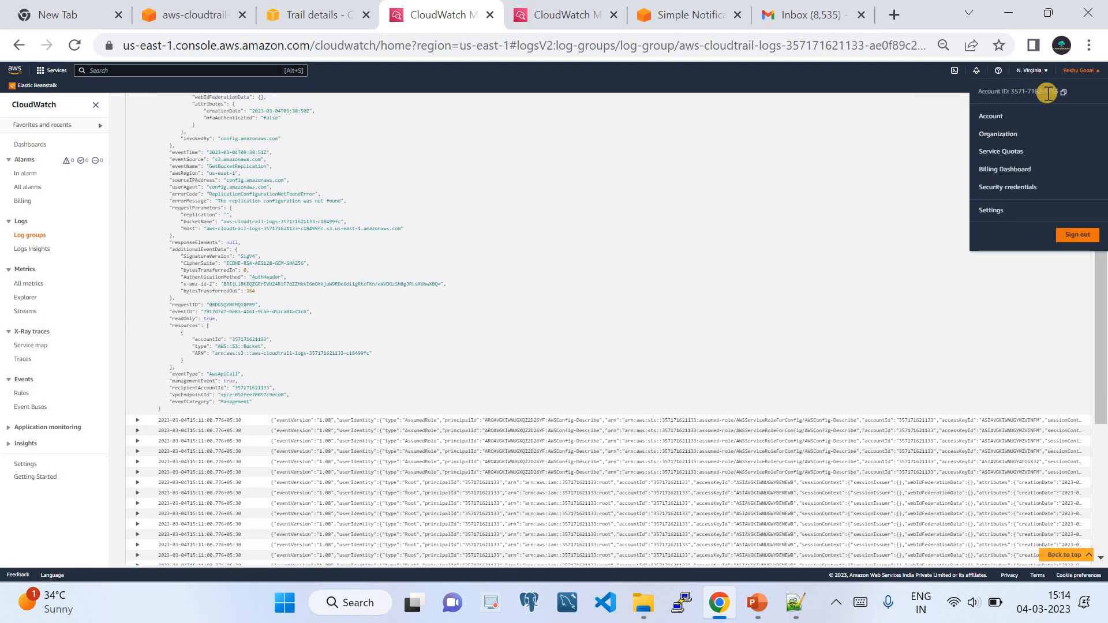
left_click(775, 221)
left_click(791, 612)
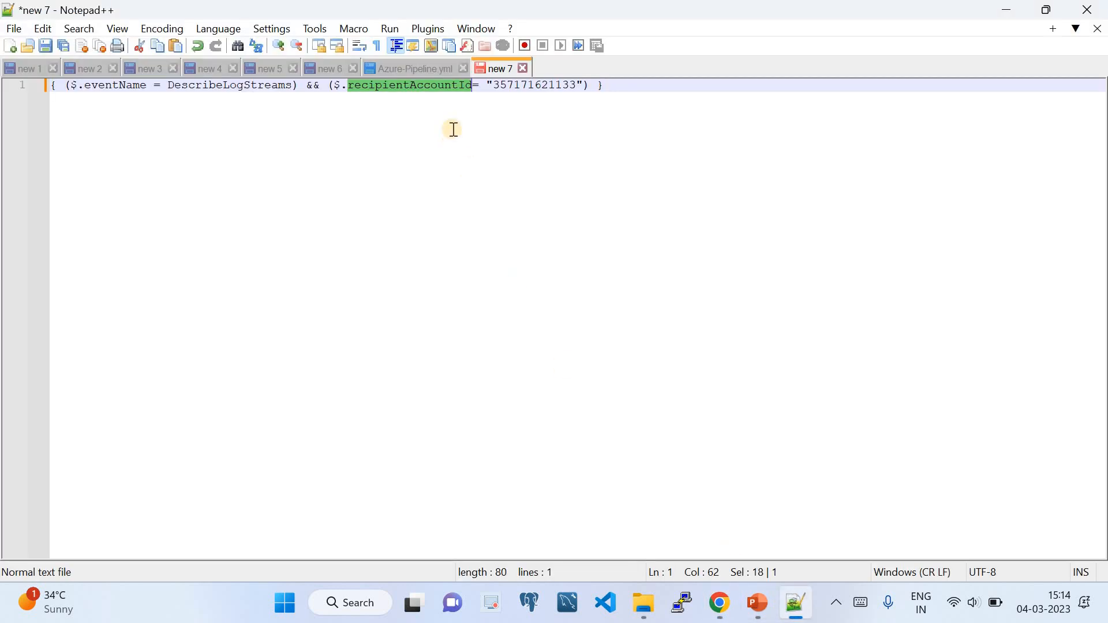
key("ctrl+a")
key("ctrl+c")
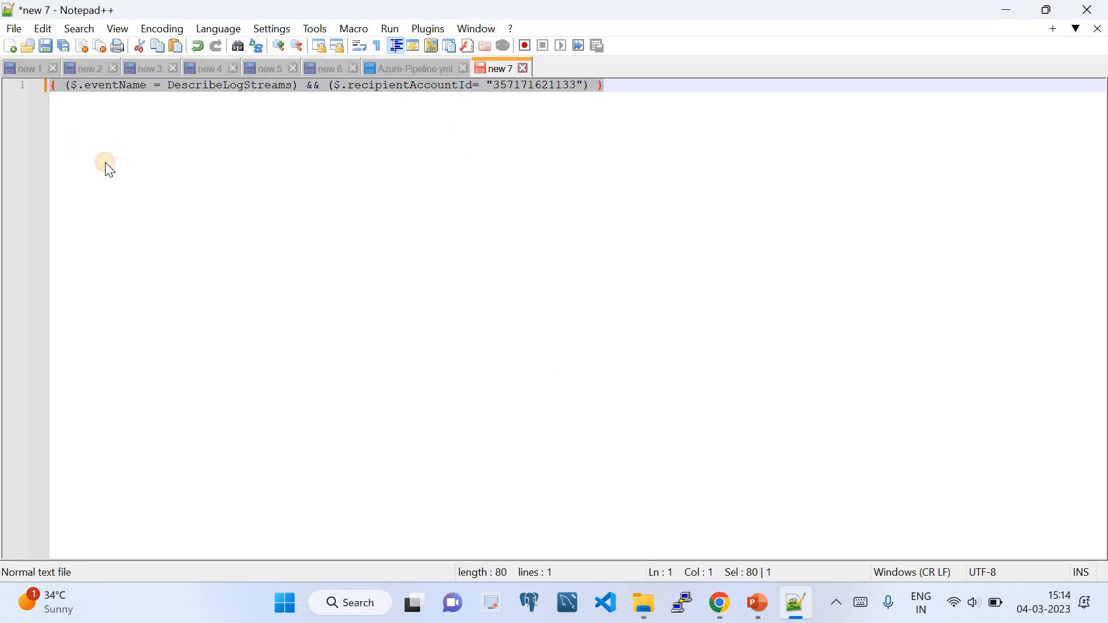
Paste the DescribeLogStreams filter expression into the Create metric filter pattern field.
left_click(720, 602)
left_click(537, 17)
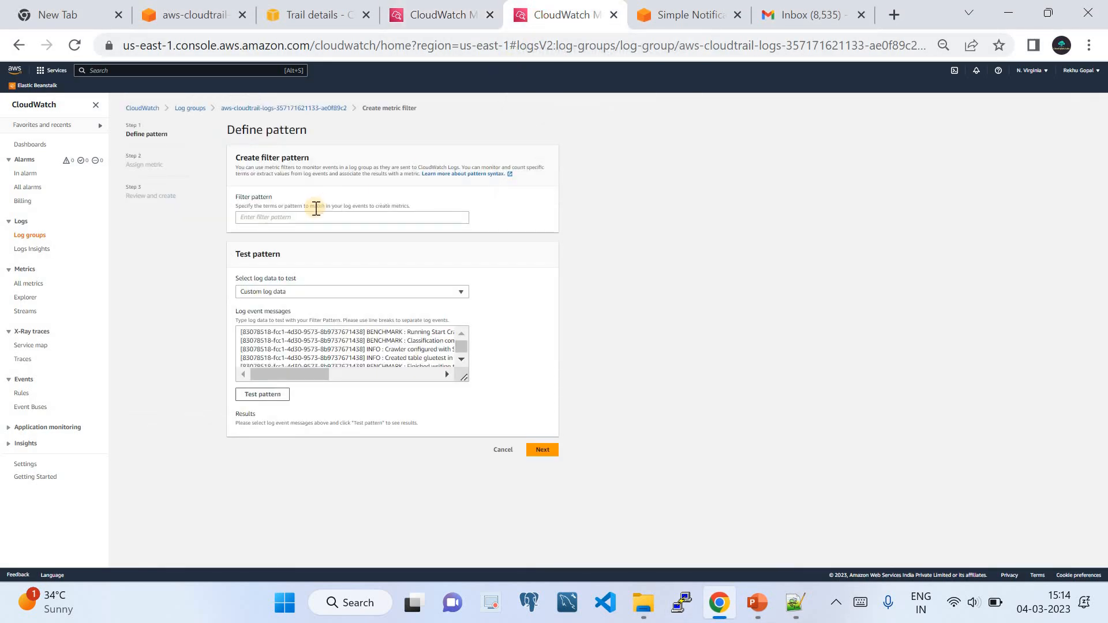
left_click(295, 224)
key("ctrl+v")
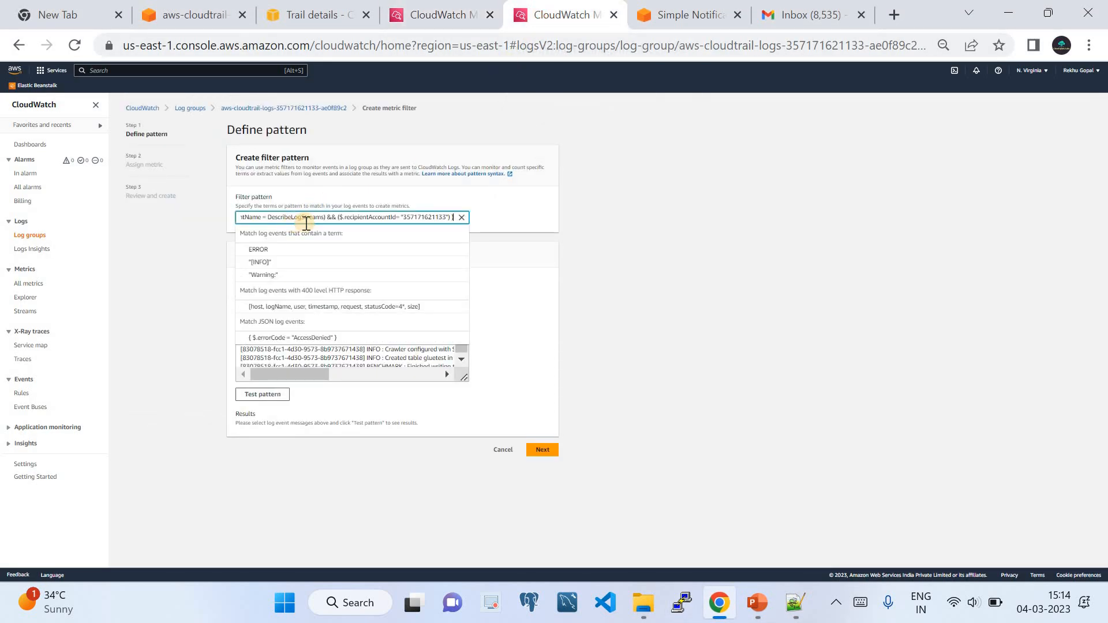
left_click(619, 242)
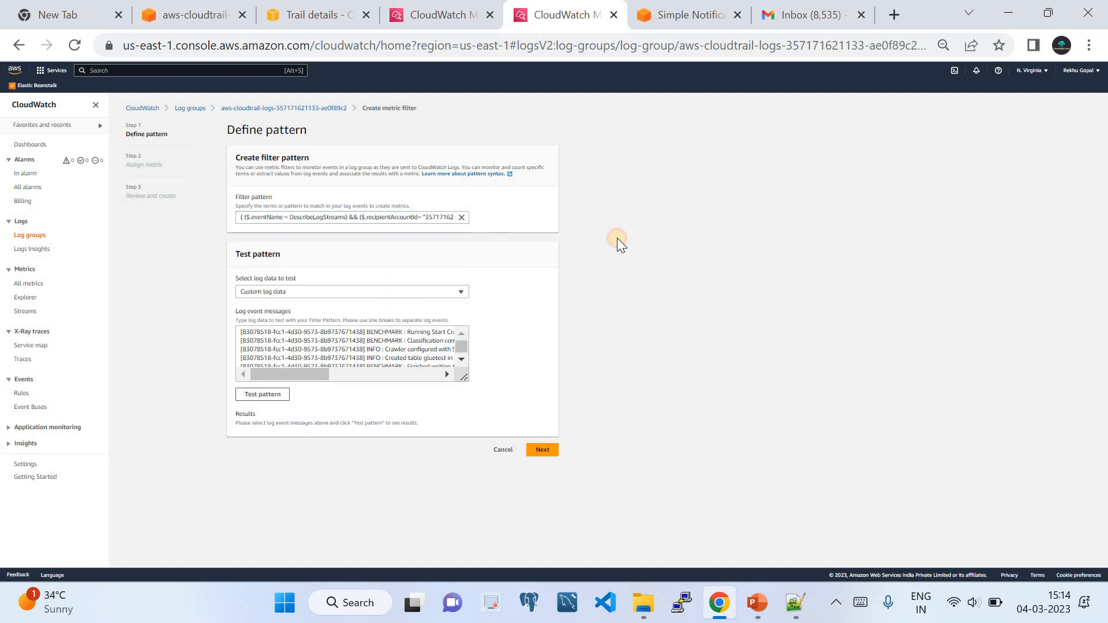
Test the pattern against the us-east-1_3 stream (3 of 27 events match) and continue.
left_click(257, 396)
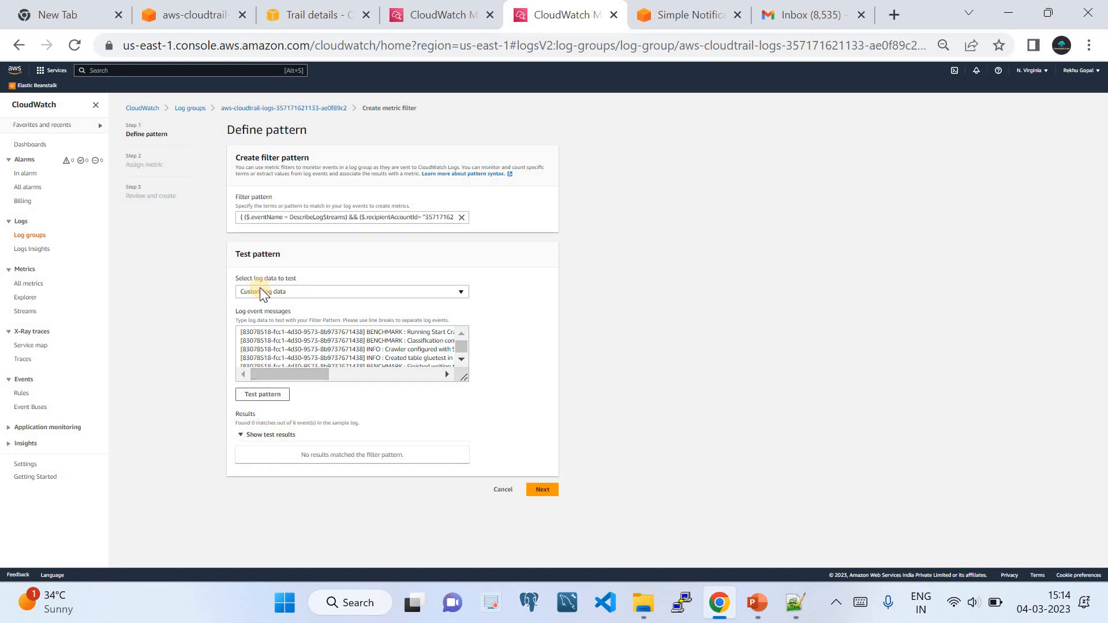
left_click(279, 291)
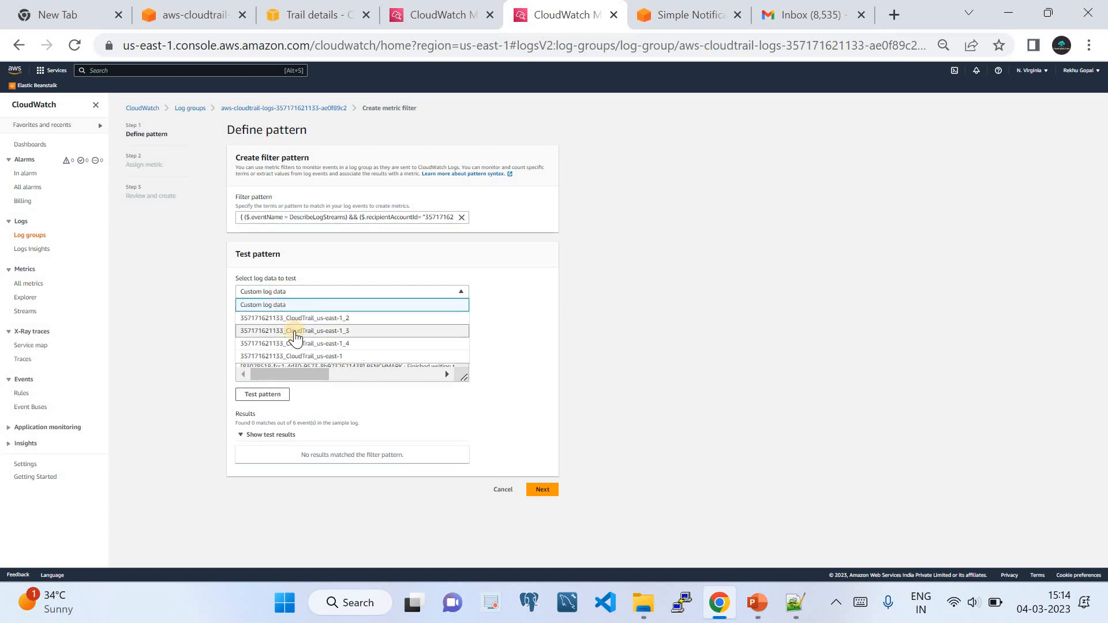
left_click(292, 334)
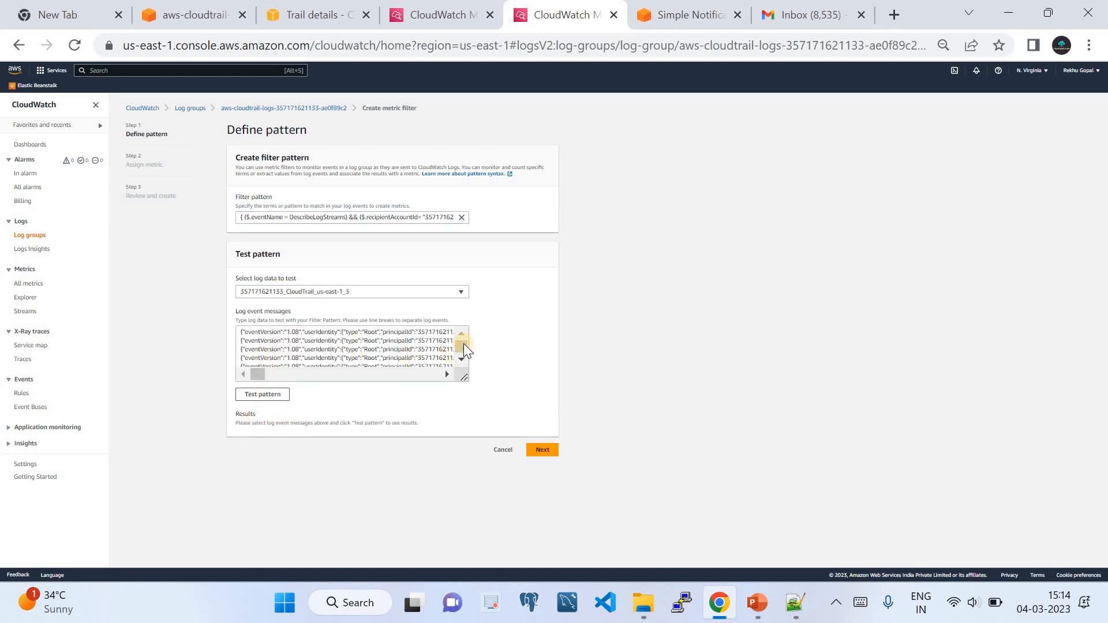
left_click_drag(462, 345, 466, 355)
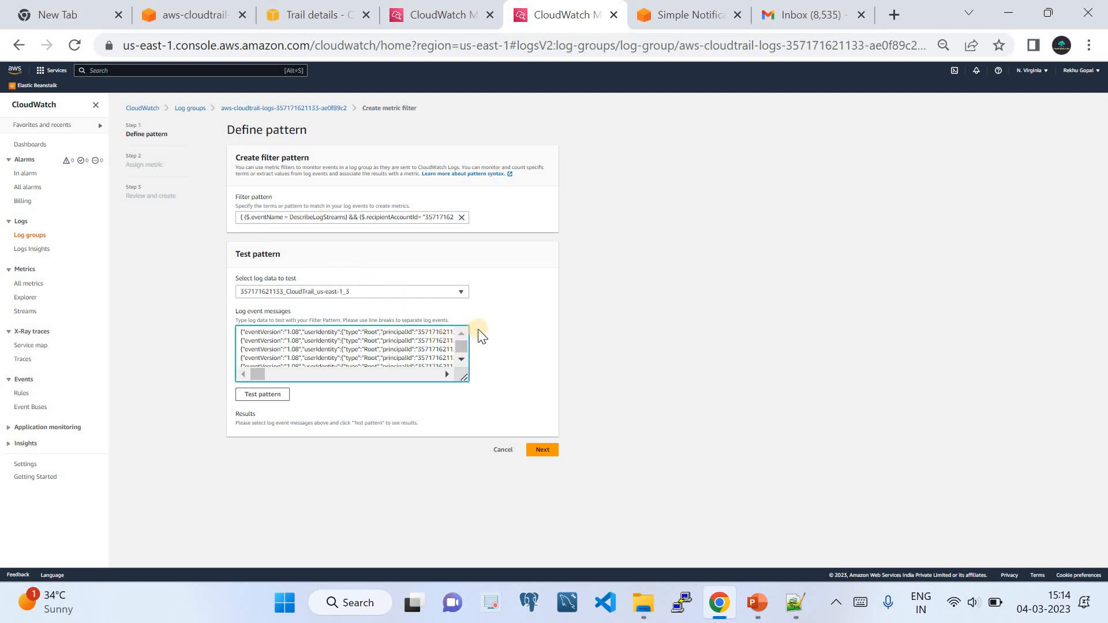
left_click(542, 454)
left_click(252, 398)
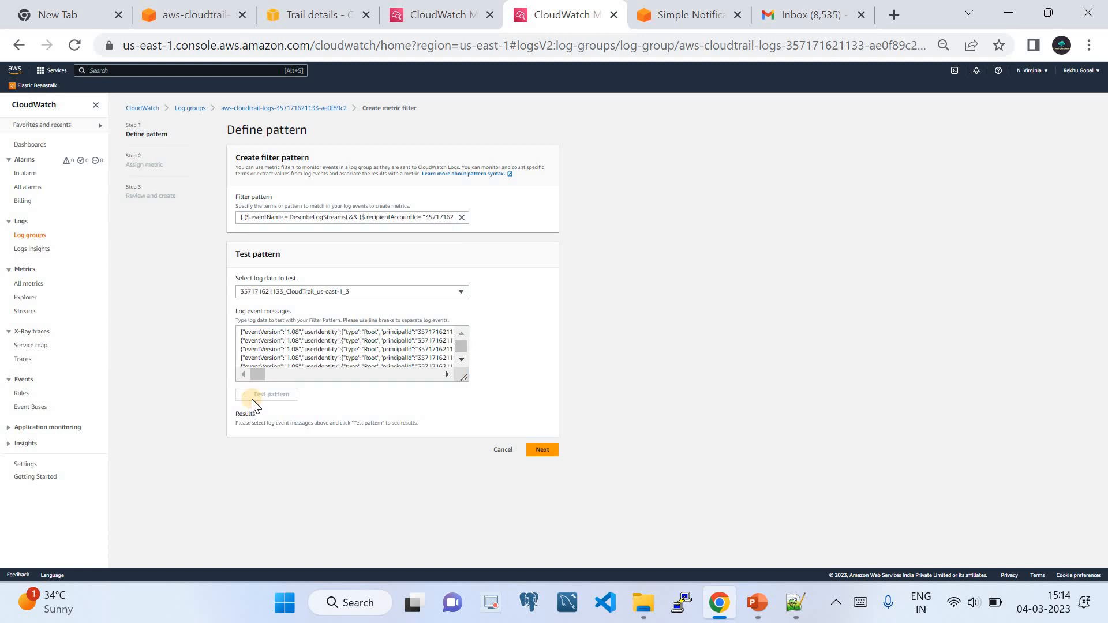
scroll(309, 418, "down", 1)
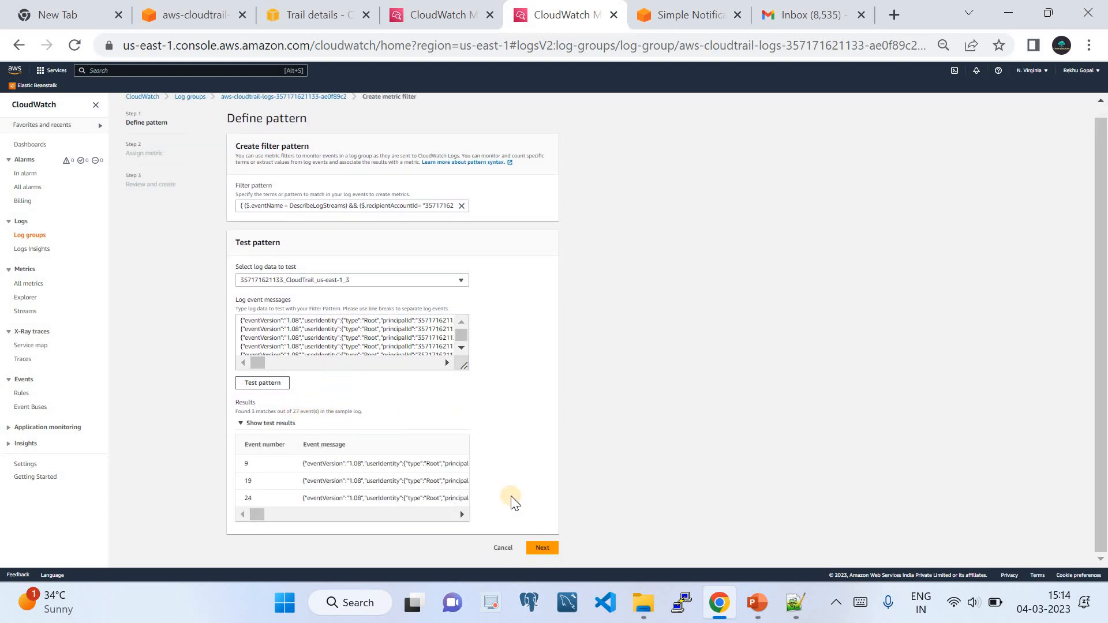
left_click(542, 549)
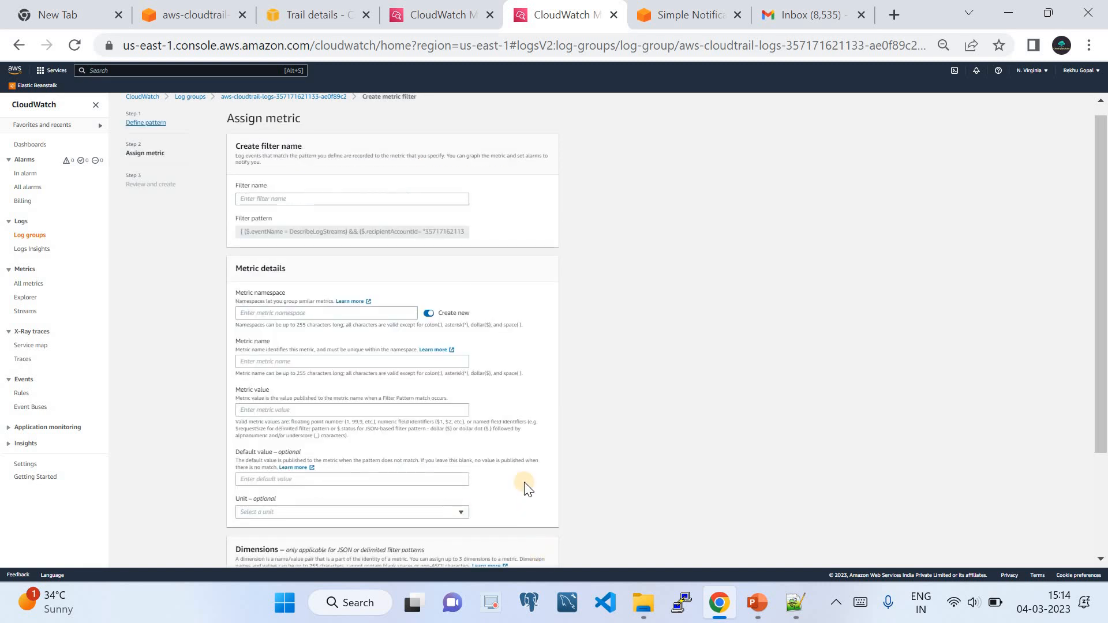
Name the metric filter CloudQuickLabs.
left_click(315, 198)
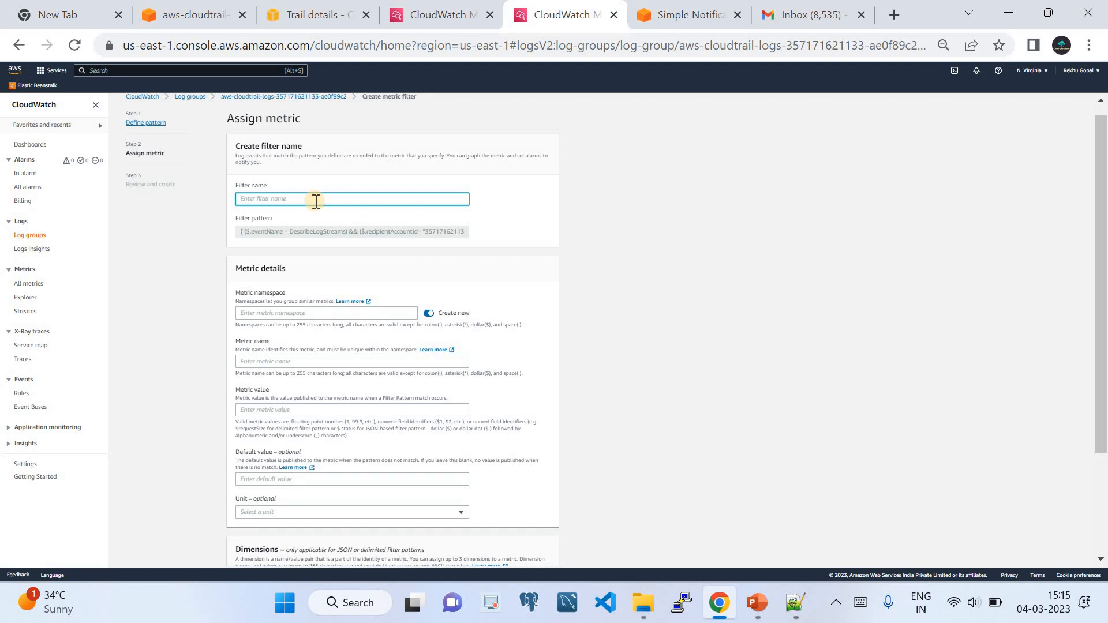
type("CloudQuick")
key("BackSpace")
key("BackSpace")
key("BackSpace")
key("BackSpace")
key("BackSpace")
key("BackSpace")
key("BackSpace")
key("BackSpace")
key("BackSpace")
type("CloudQuickLabs")
Set the new metric namespace to FilterLogGroupDescribe, correcting the typed name.
left_click(323, 313)
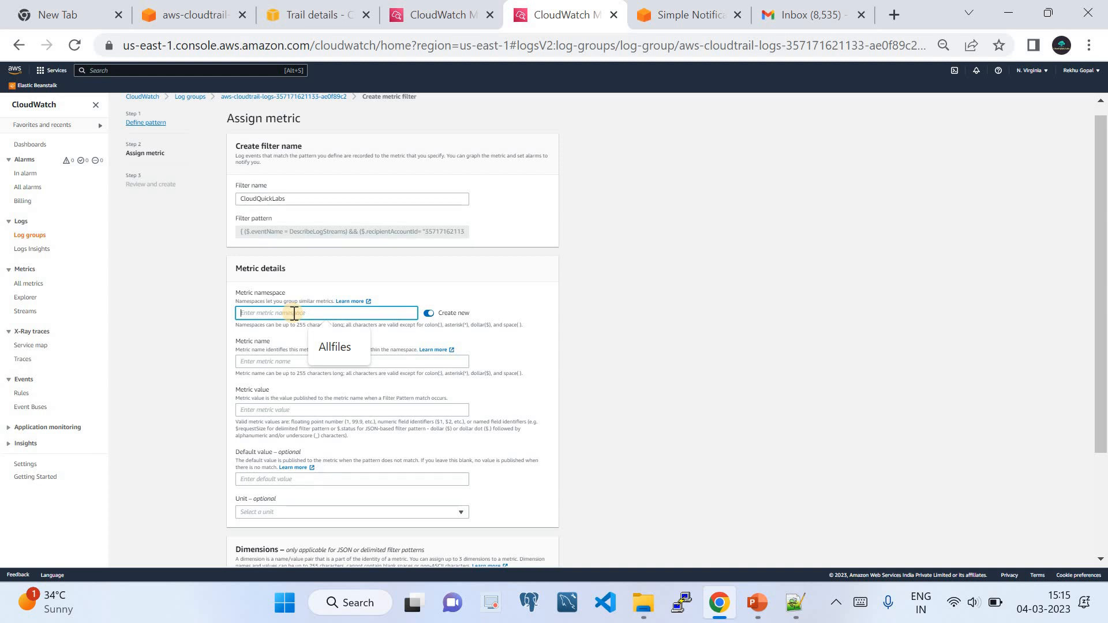
type("Filte")
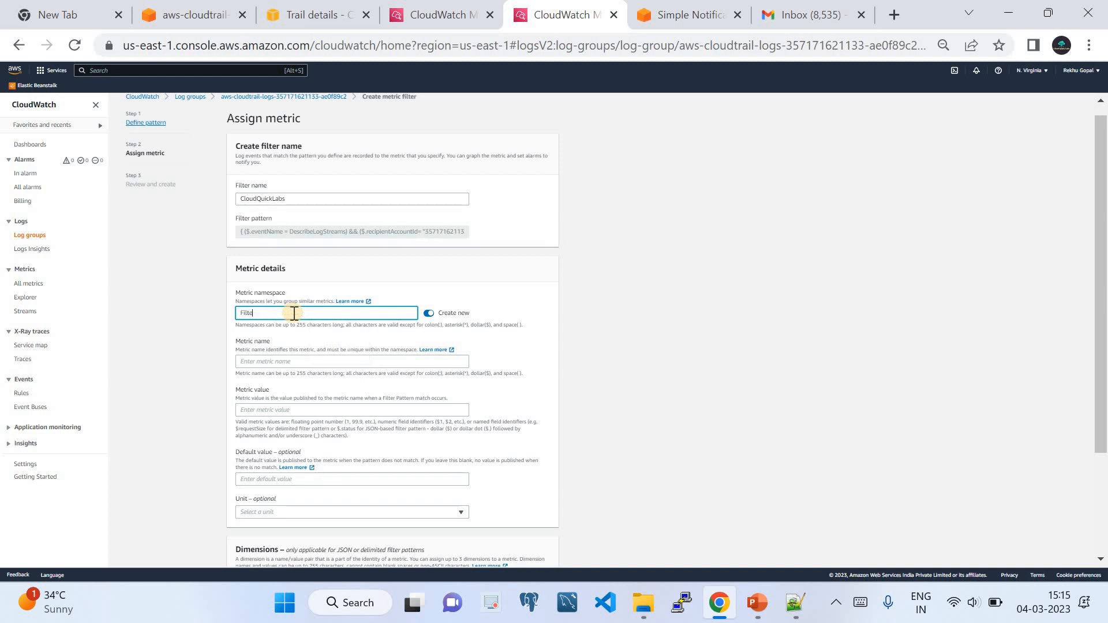
type("rMet")
type("LogDescribe")
left_click(265, 313)
type("GroupDescribe")
left_click(294, 362)
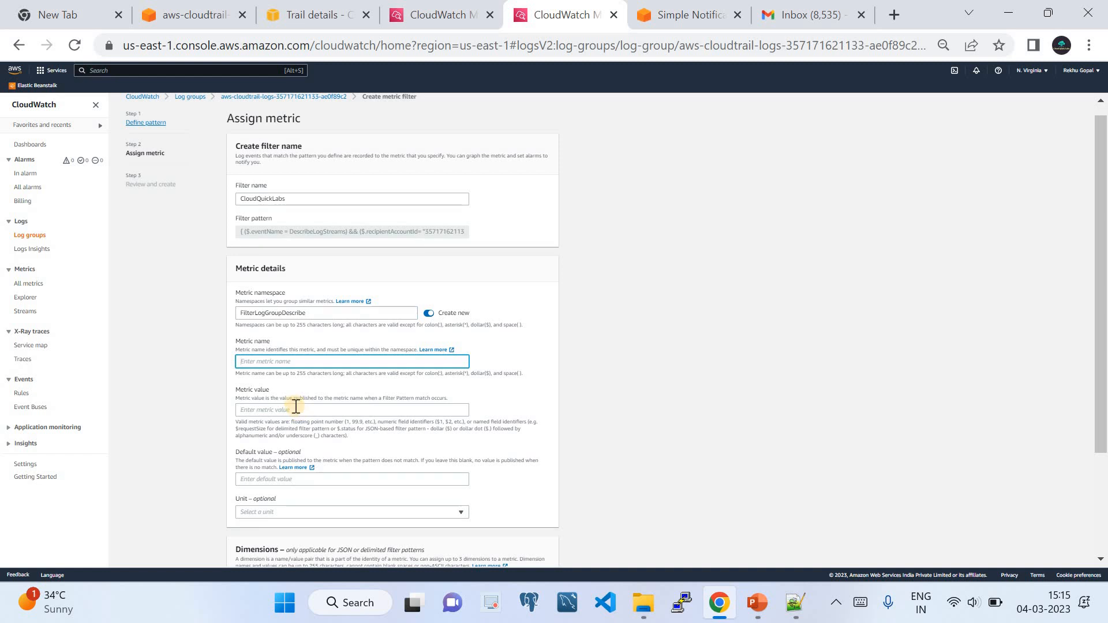
scroll(300, 413, "down", 2)
scroll(296, 420, "up", 2)
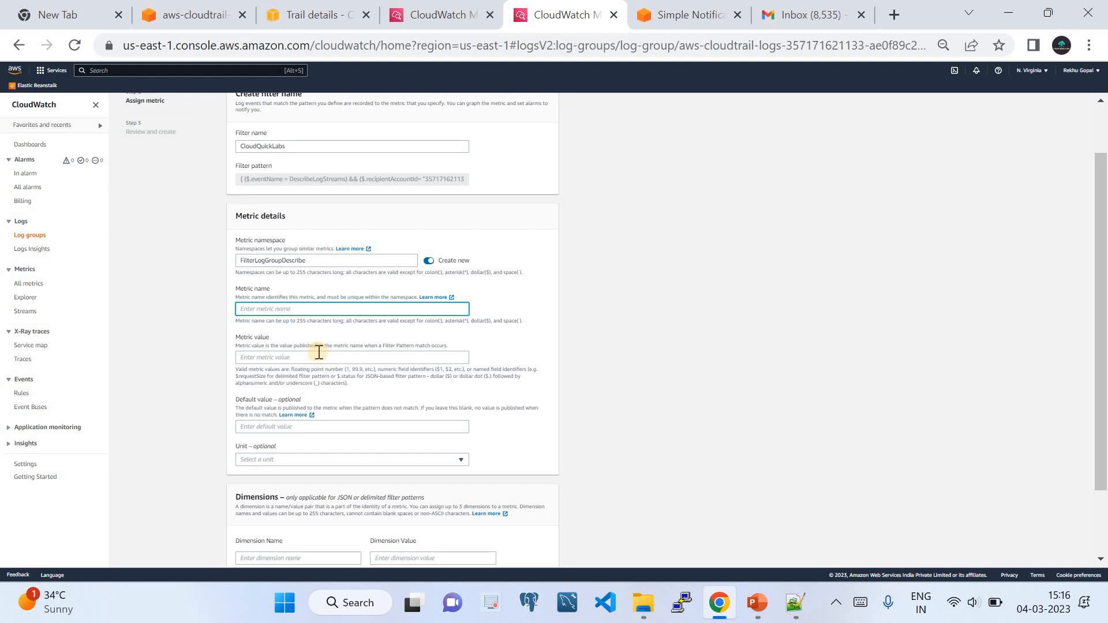
Enter Logtask as the metric name.
left_click(794, 602)
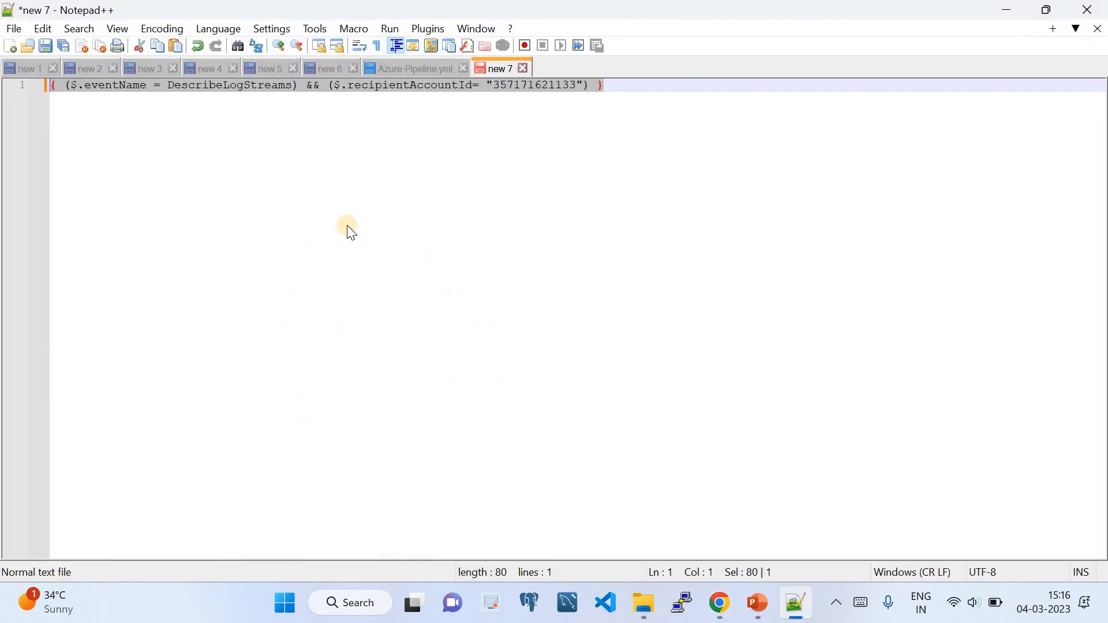
left_click(720, 604)
left_click(303, 309)
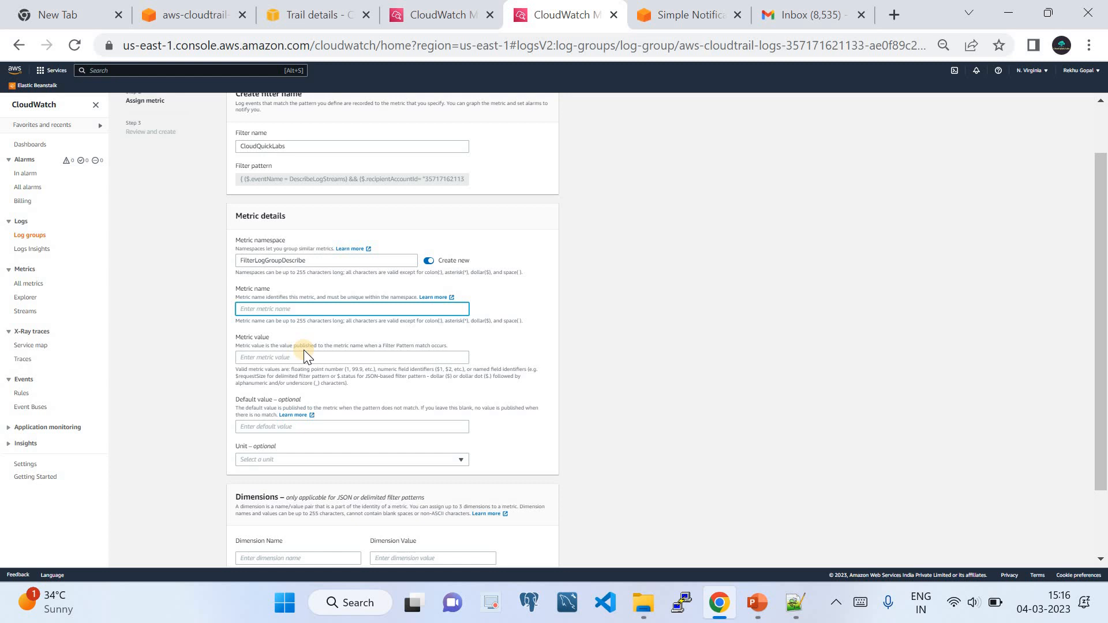
type("Logtask")
Enter the metric value and change it to lowercase describelogs, still flagged invalid.
left_click(310, 356)
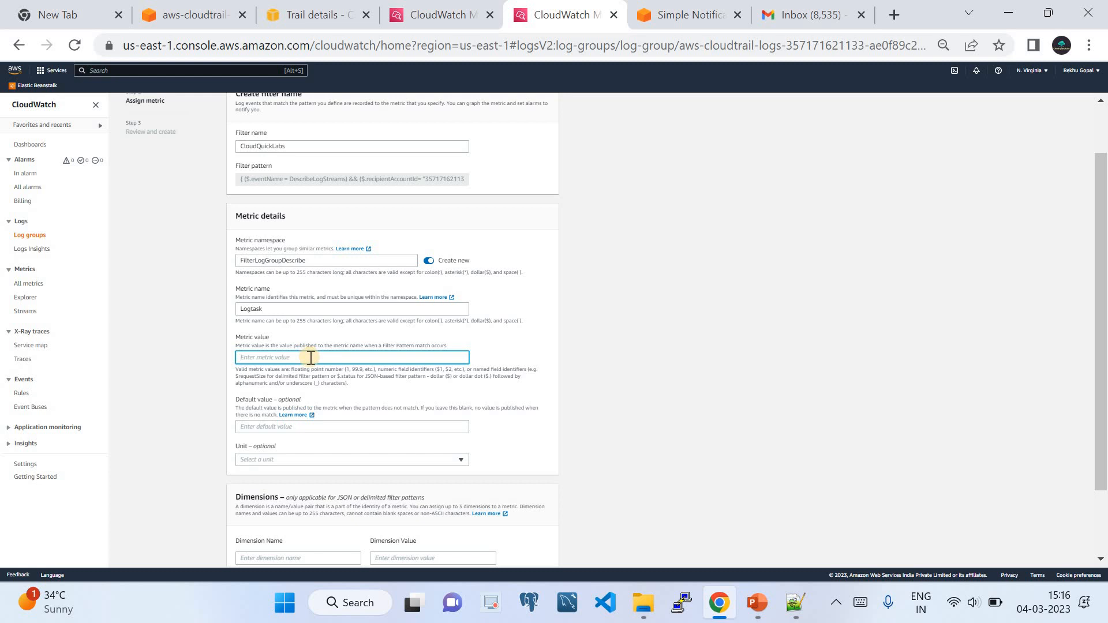
type("DescribeLogs")
scroll(495, 353, "down", 3)
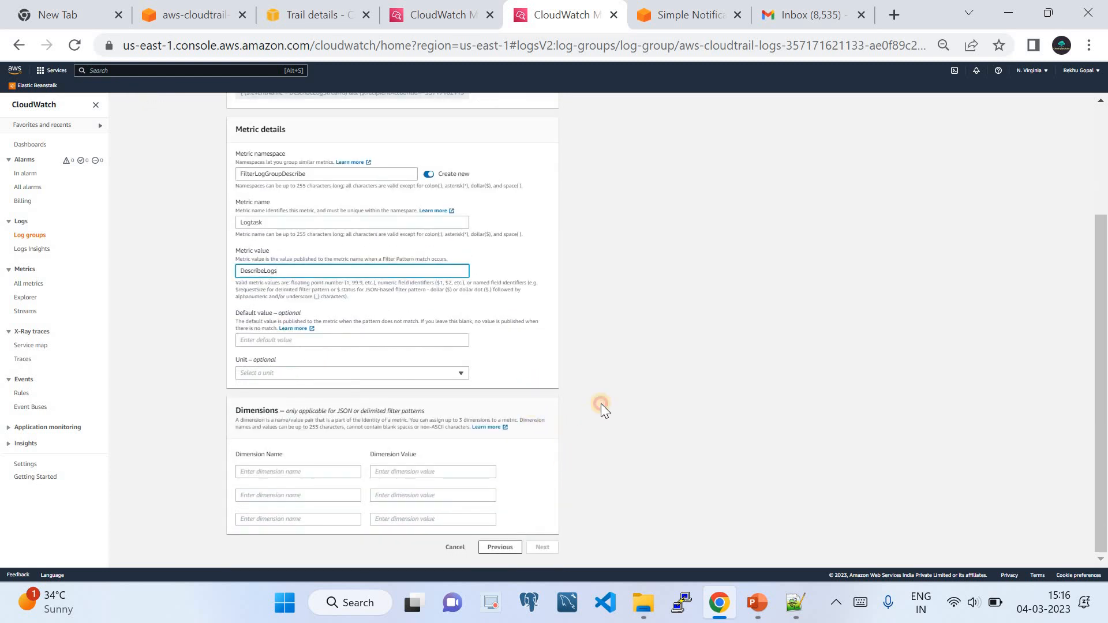
left_click(600, 403)
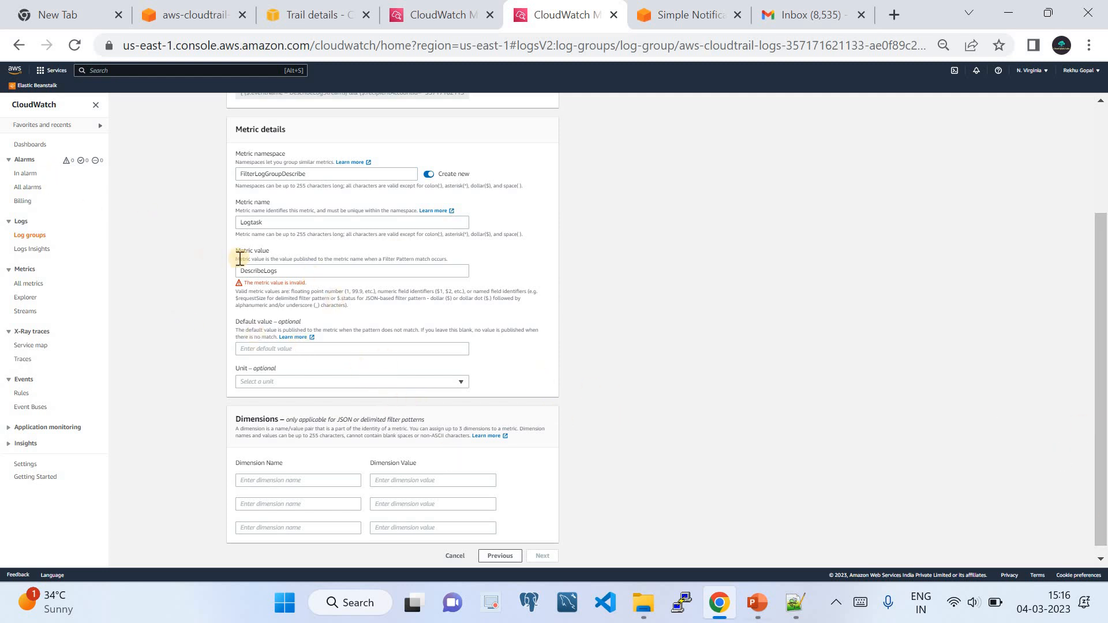
left_click(270, 271)
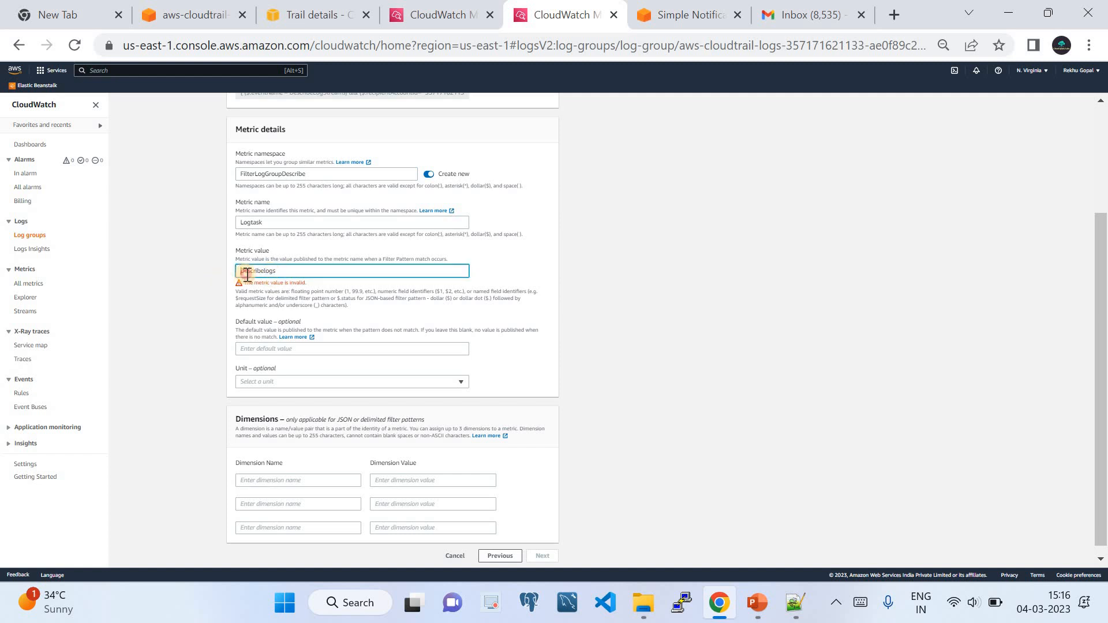
key("Delete")
type("d")
left_click(501, 297)
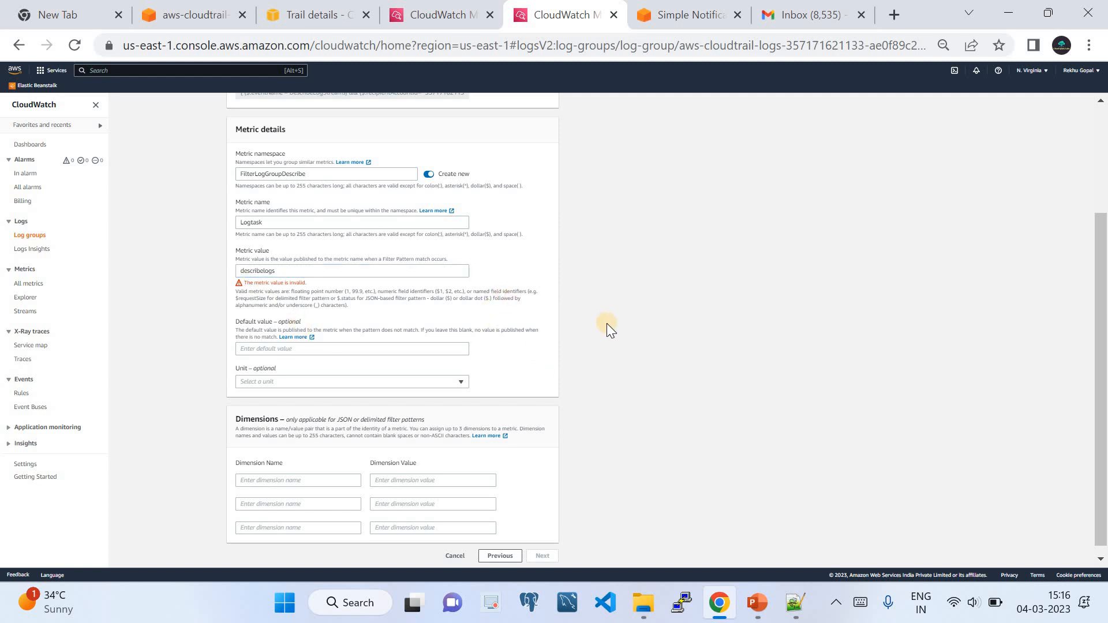
scroll(571, 412, "down", 1)
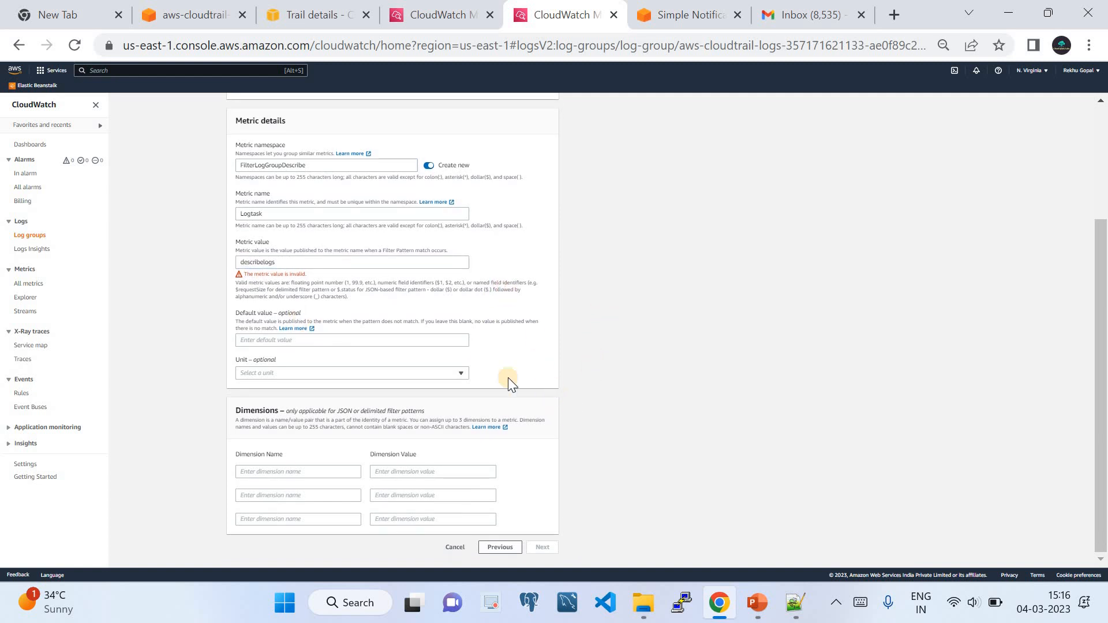
Search Google in a new tab for 'how to create custom metrics in aws cloudwatch'.
left_click(891, 15)
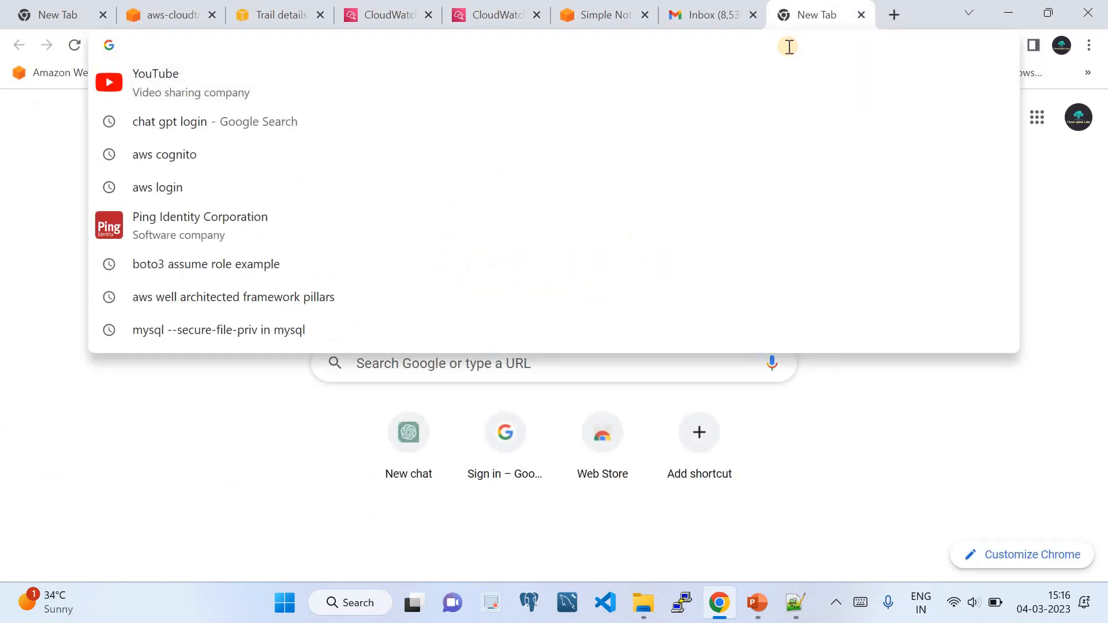
type("how ")
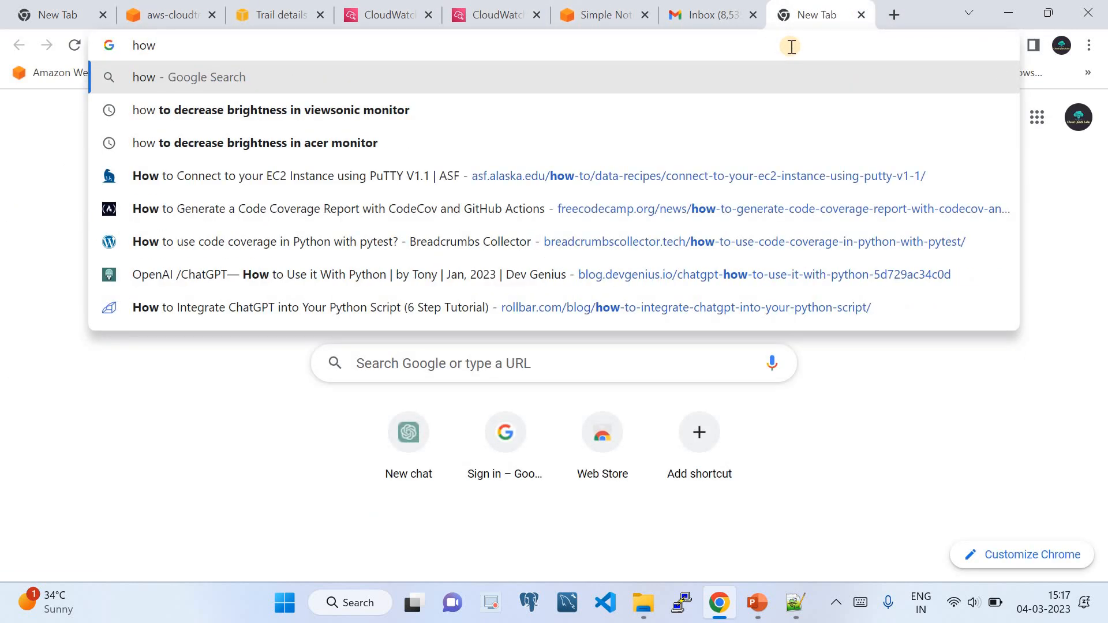
type(" create mertyci")
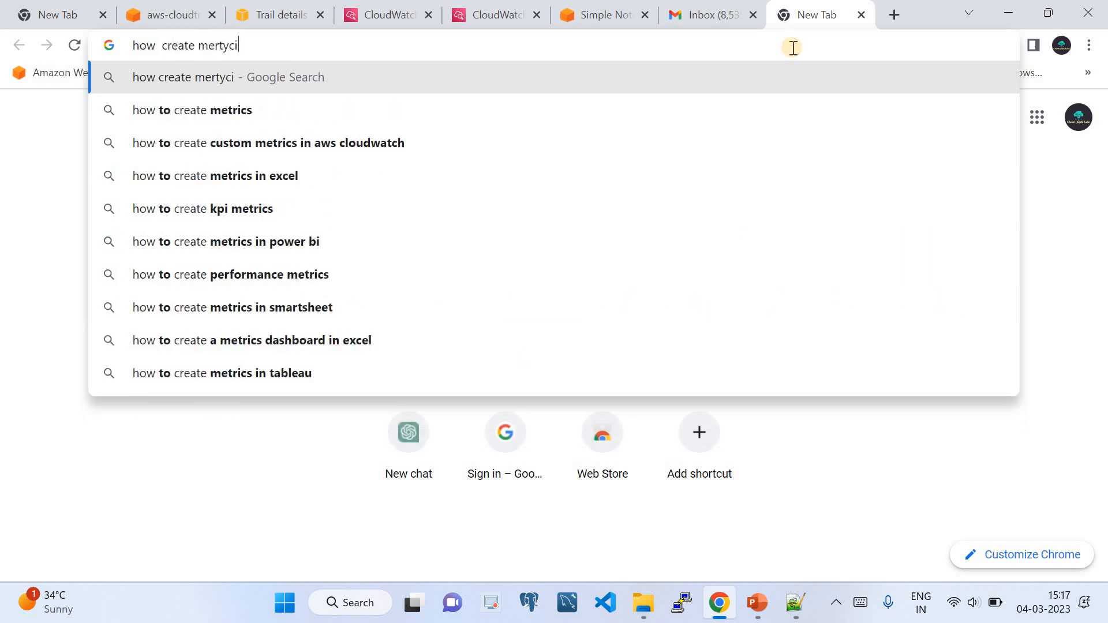
left_click(323, 141)
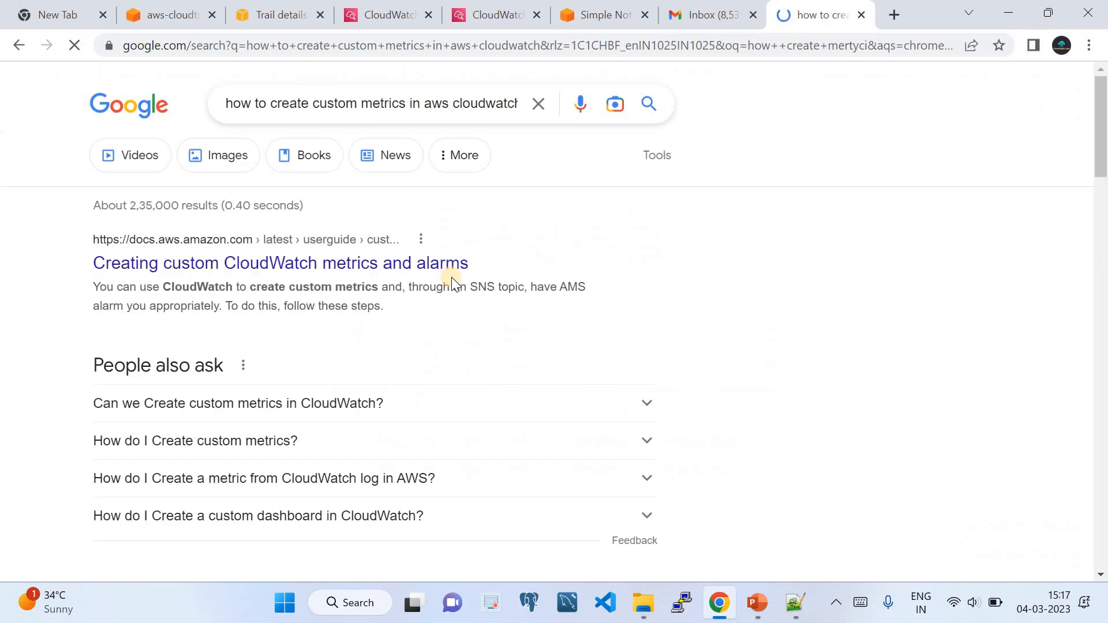
scroll(444, 281, "down", 10)
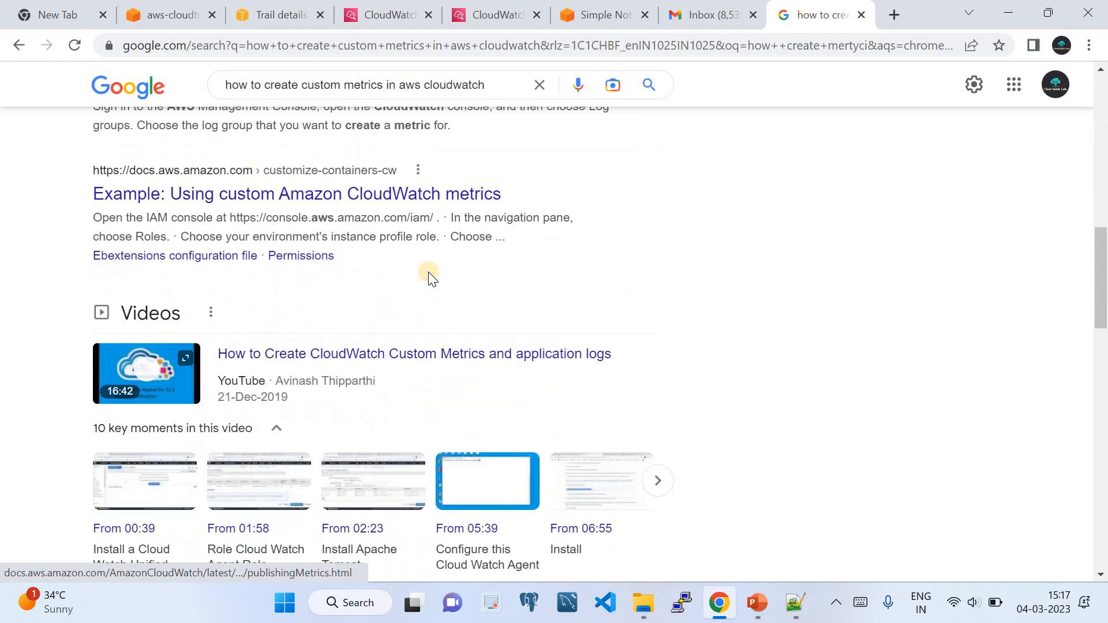
scroll(427, 271, "up", 10)
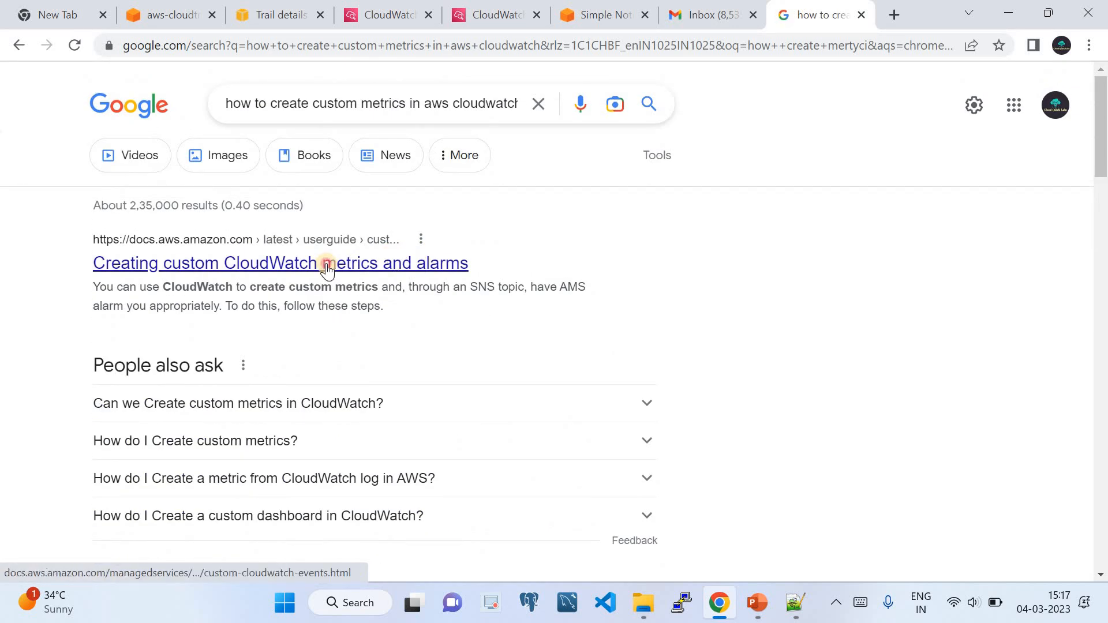
left_click(327, 267)
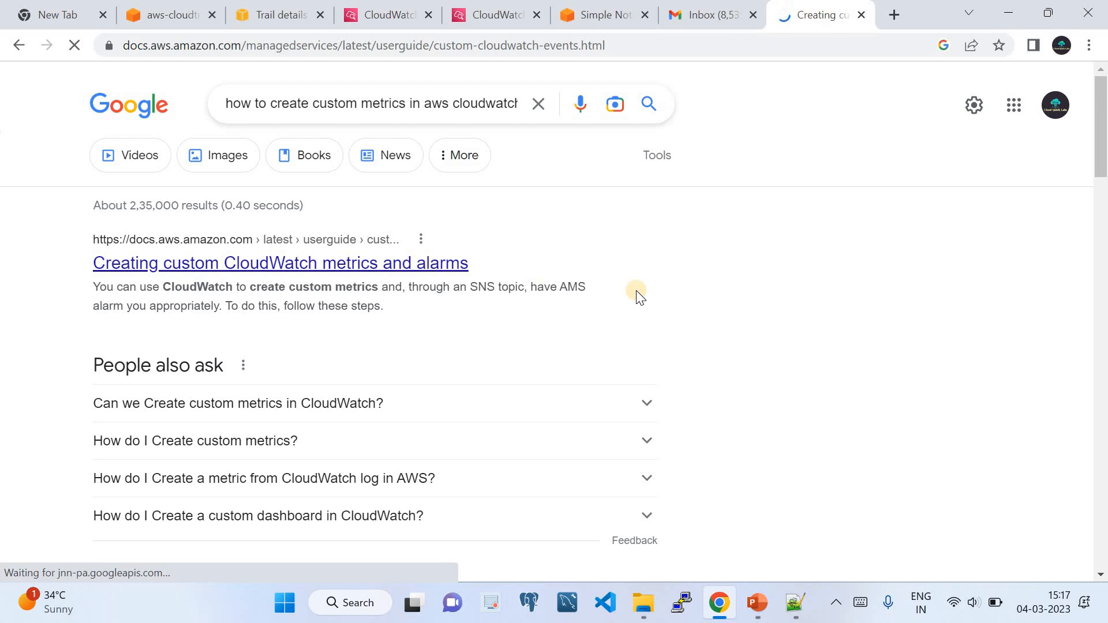
scroll(635, 300, "down", 10)
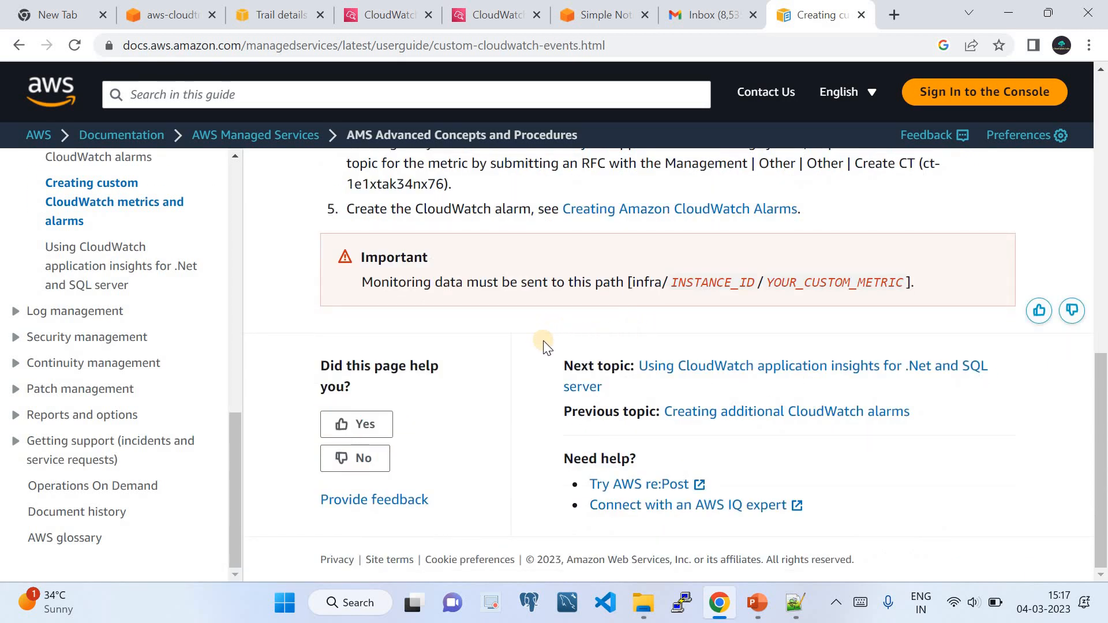
left_click(741, 411)
scroll(522, 306, "down", 10)
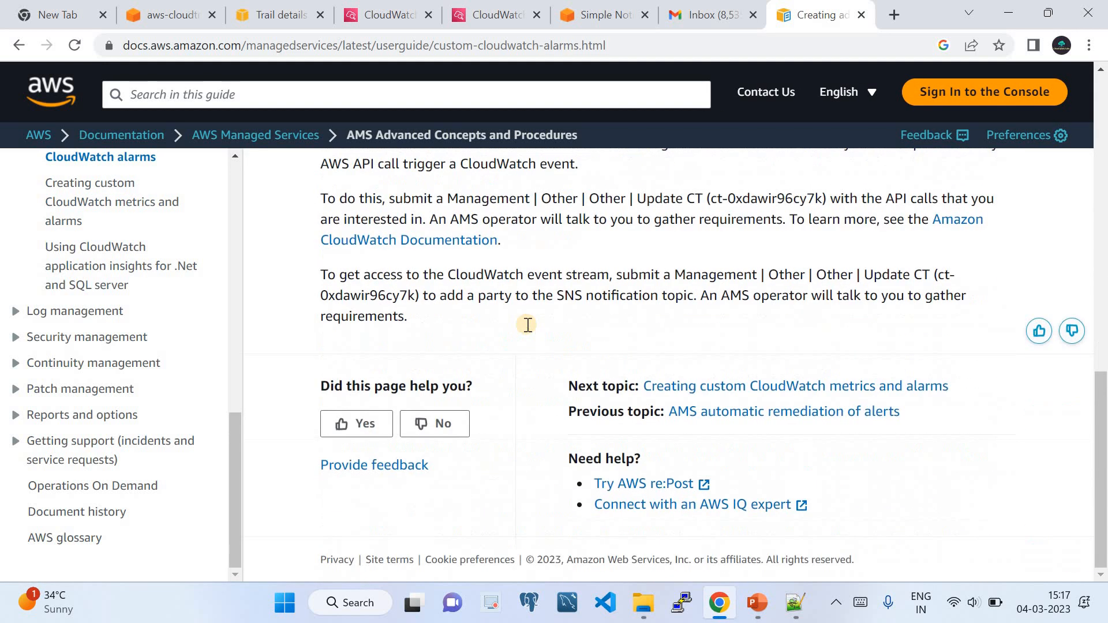
left_click(776, 386)
scroll(654, 351, "down", 10)
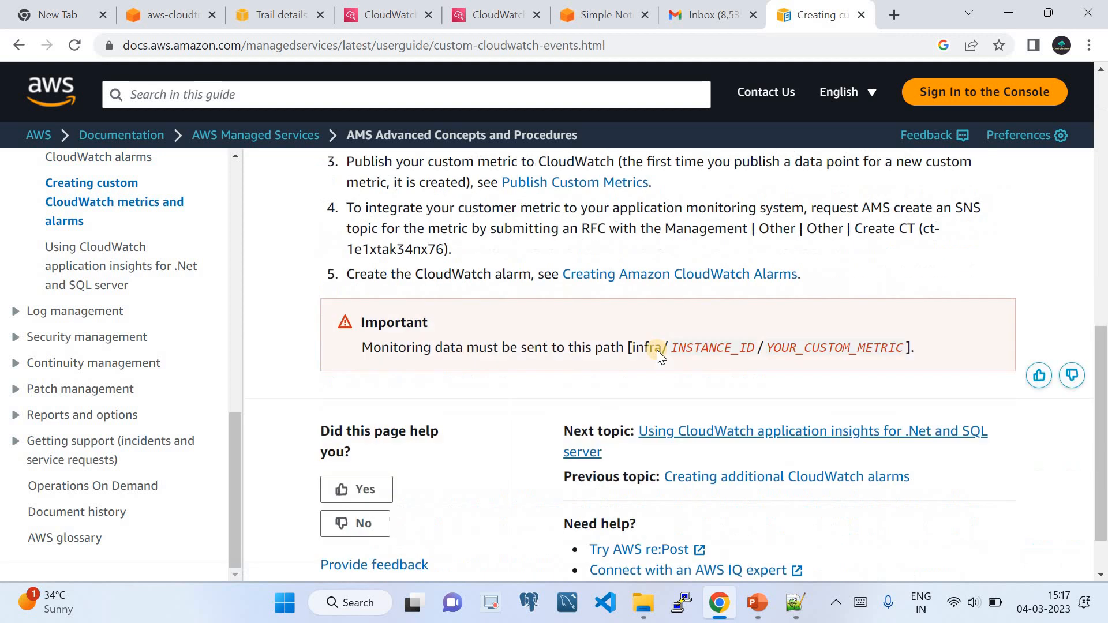
scroll(737, 427, "down", 2)
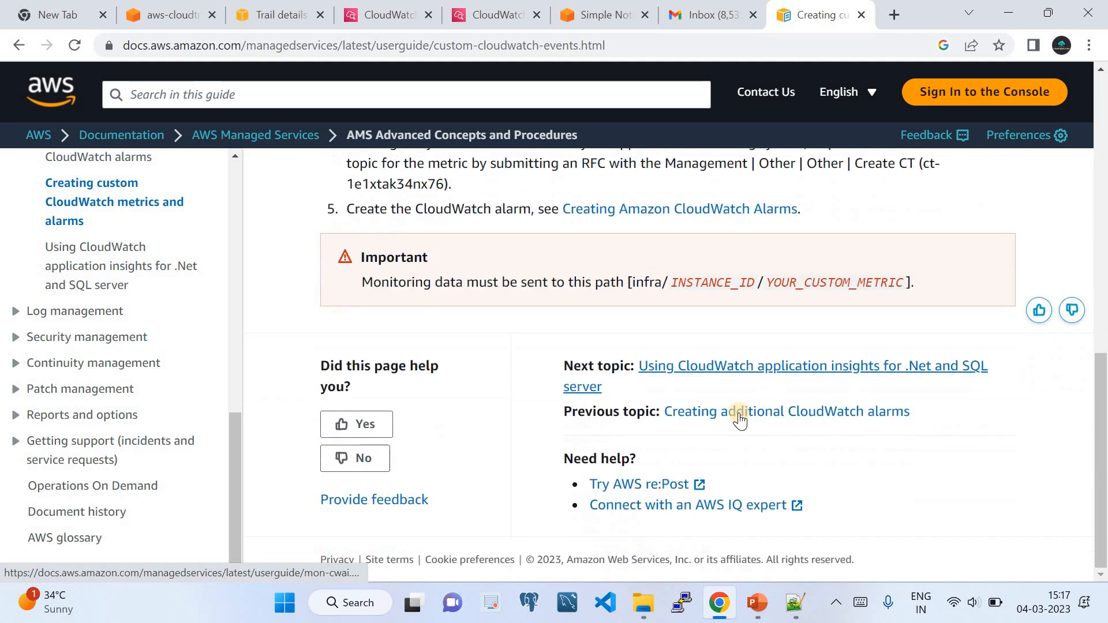
left_click(740, 413)
scroll(705, 388, "down", 10)
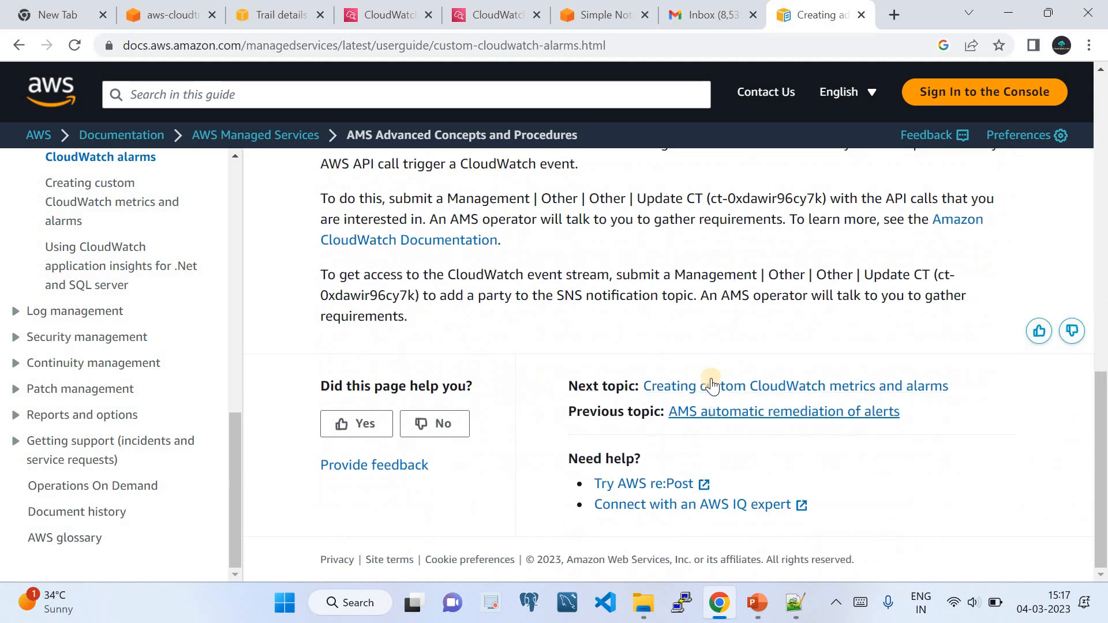
scroll(70, 341, "up", 5)
left_click(18, 45)
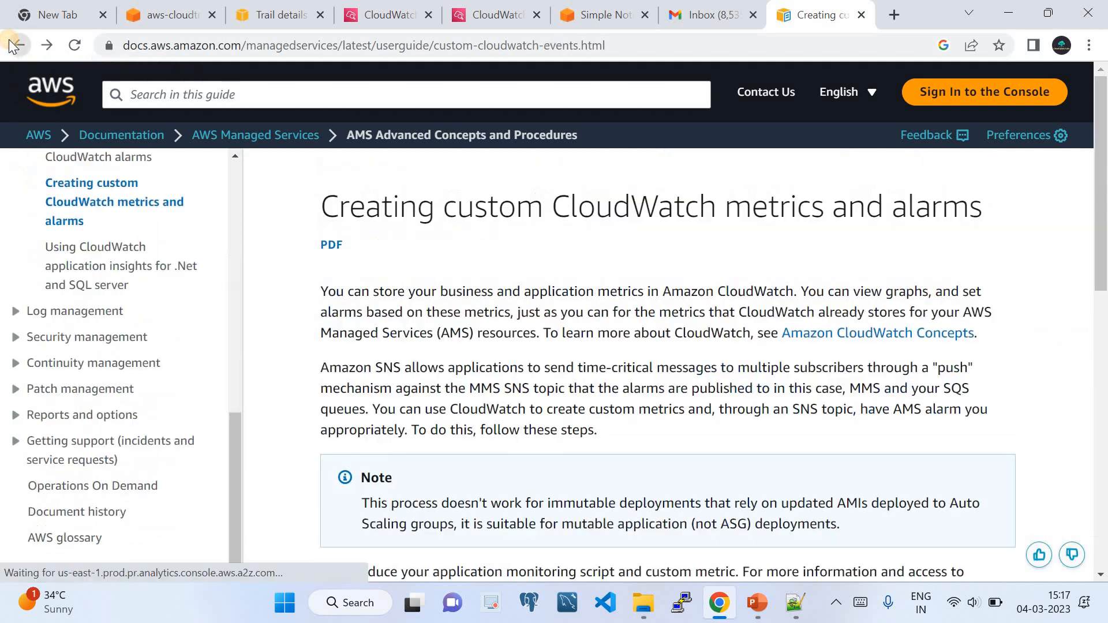
left_click(15, 49)
left_click(15, 49)
left_click(14, 47)
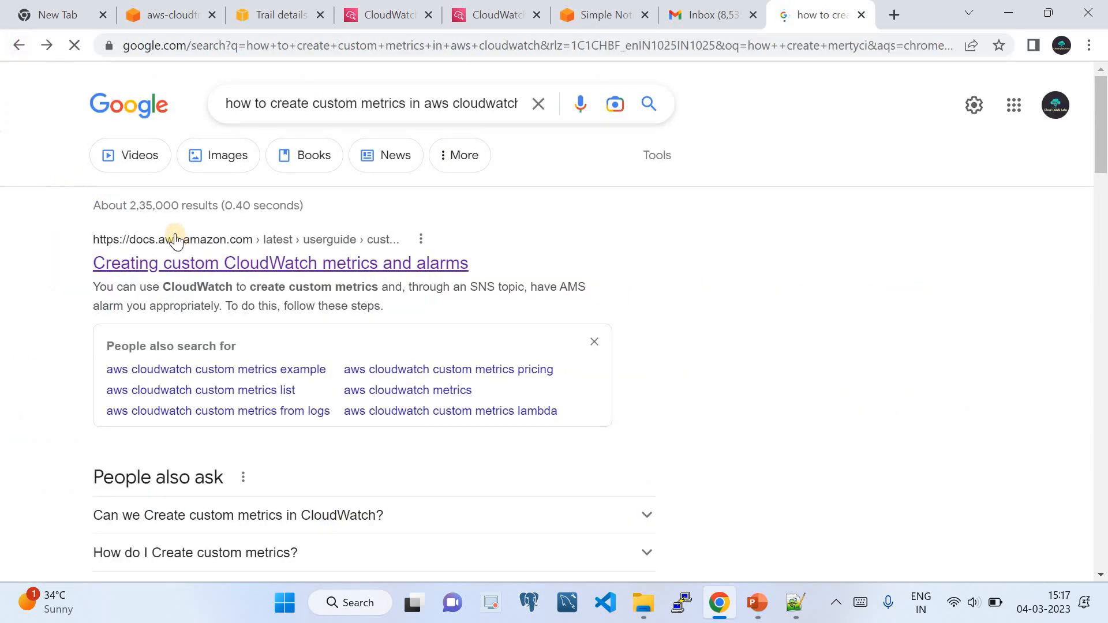
scroll(310, 304, "down", 6)
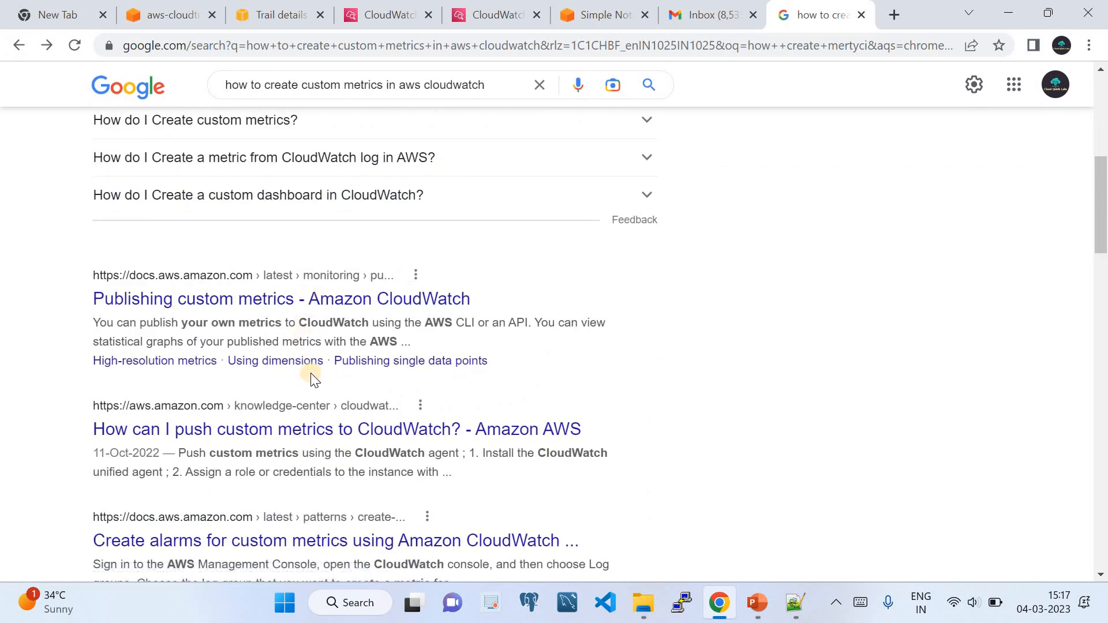
scroll(300, 408, "up", 7)
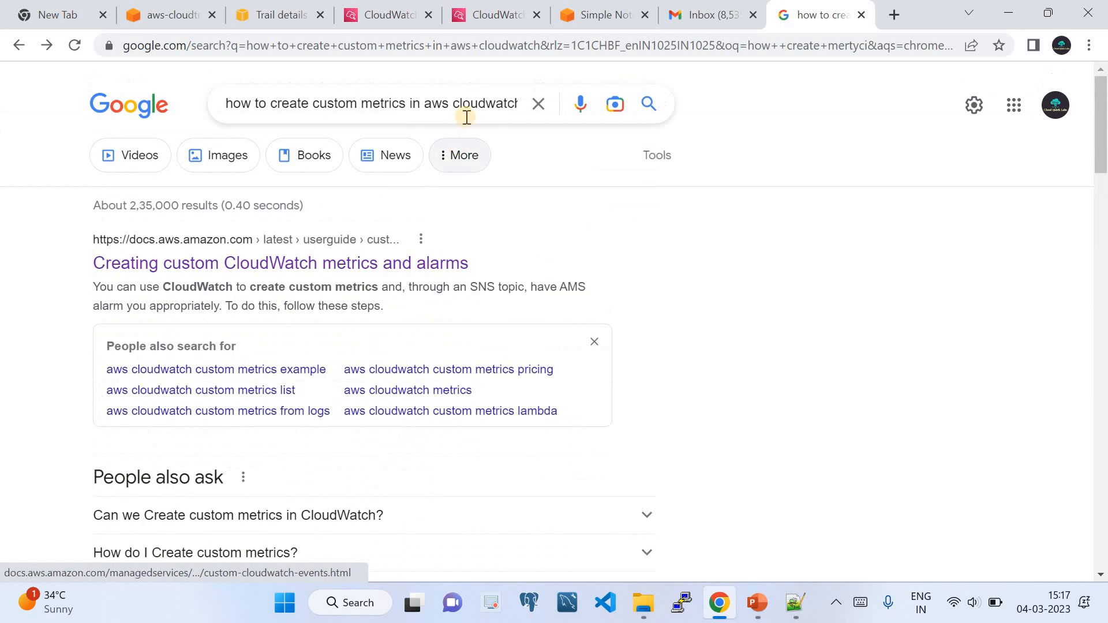
left_click(367, 106)
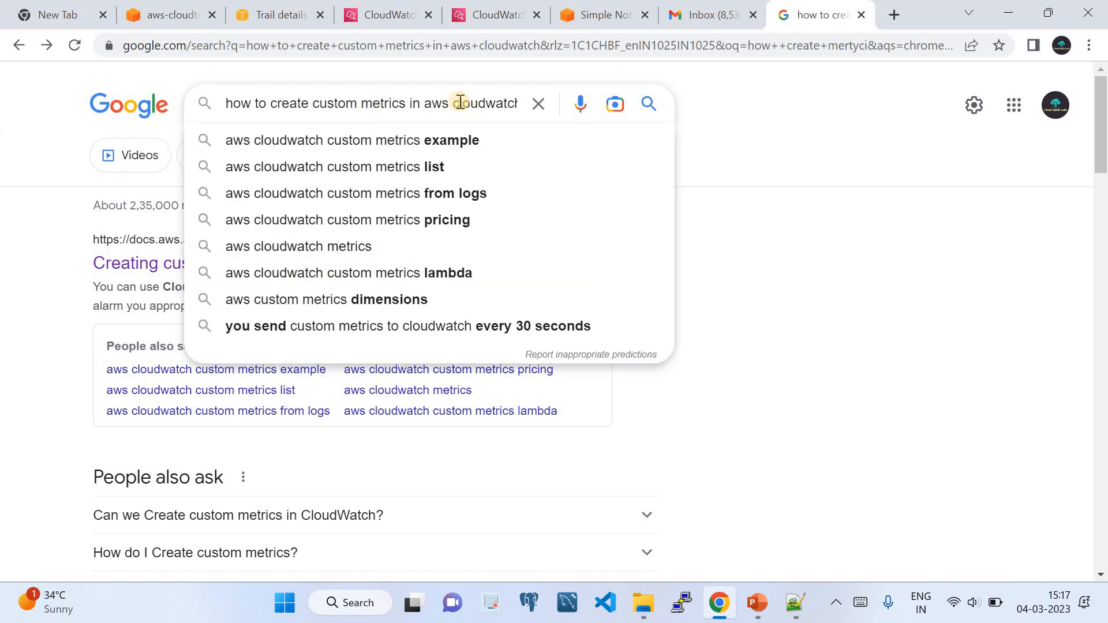
key("Return")
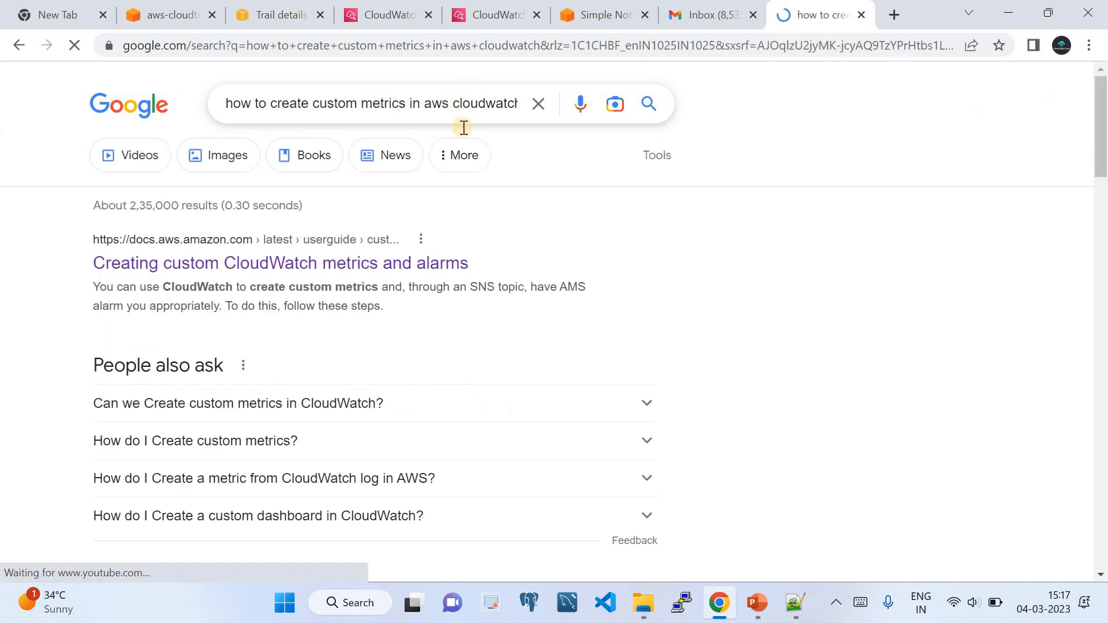
scroll(465, 246, "down", 3)
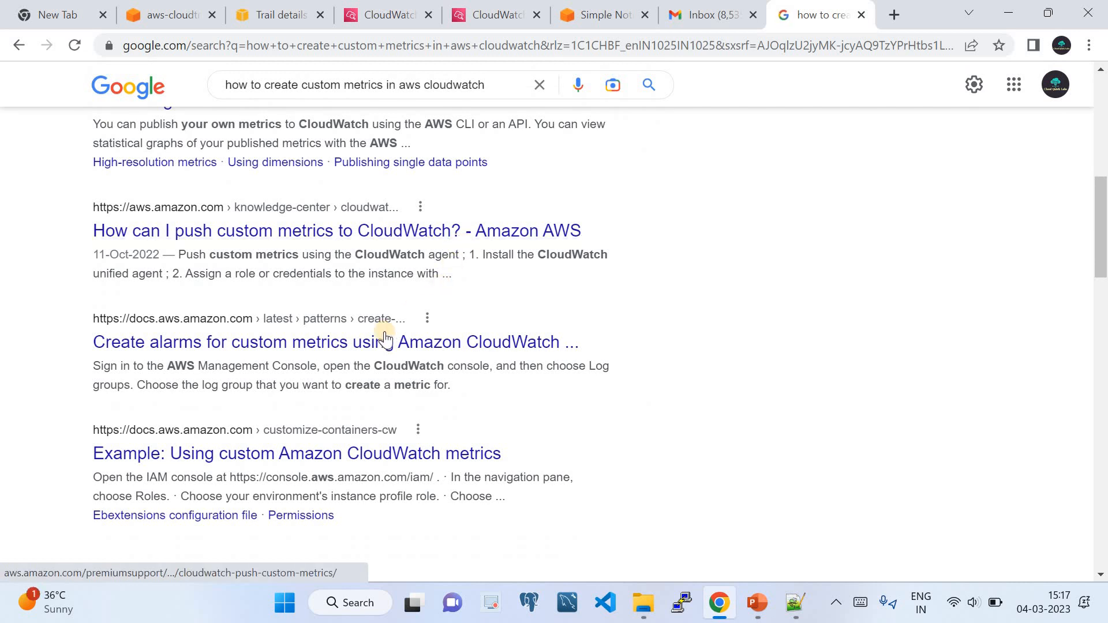
left_click(368, 342)
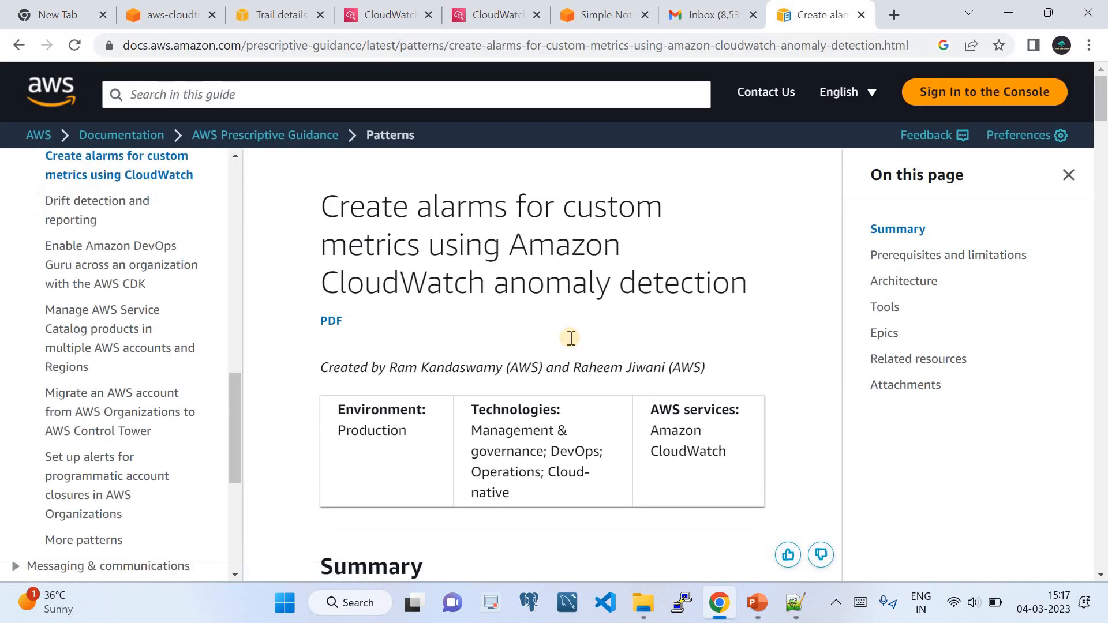
scroll(563, 350, "down", 8)
scroll(565, 358, "down", 5)
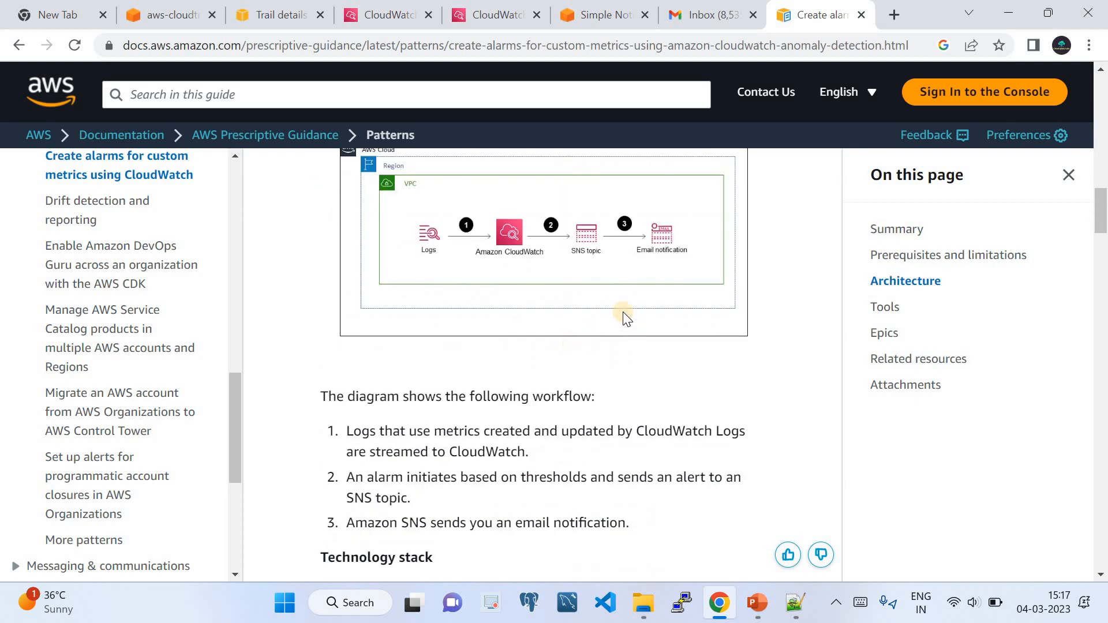
left_click(11, 46)
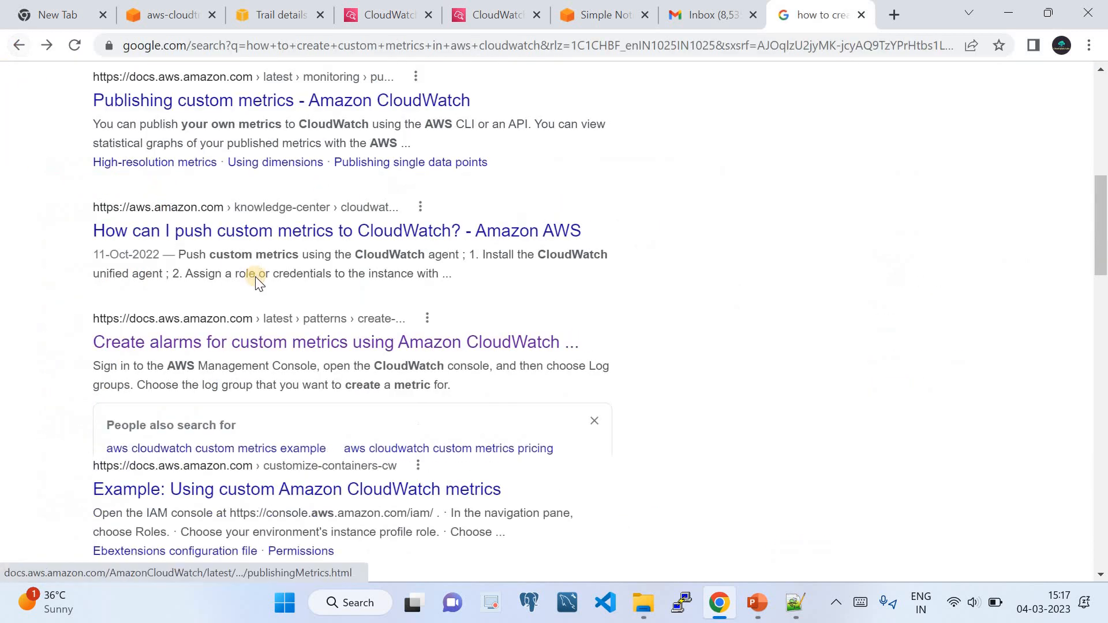
scroll(255, 280, "up", 10)
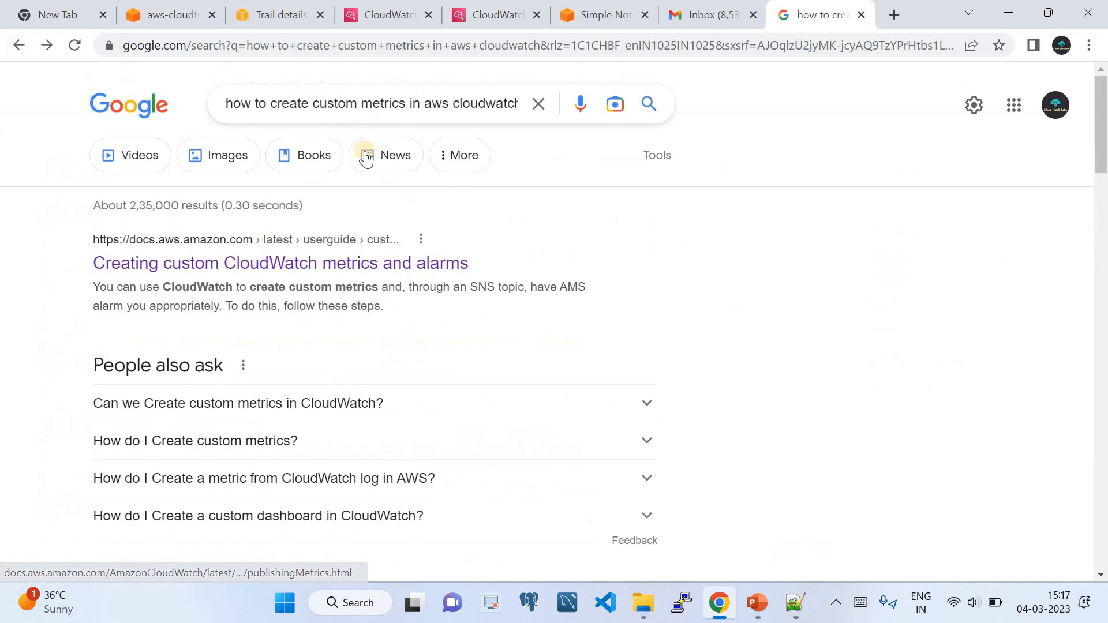
Refine the search to CloudWatch metric filters and open 'Create a metric filter for a log group'.
left_click(361, 105)
key("BackSpace")
key("BackSpace")
key("BackSpace")
key("BackSpace")
key("BackSpace")
key("BackSpace")
key("BackSpace")
key("BackSpace")
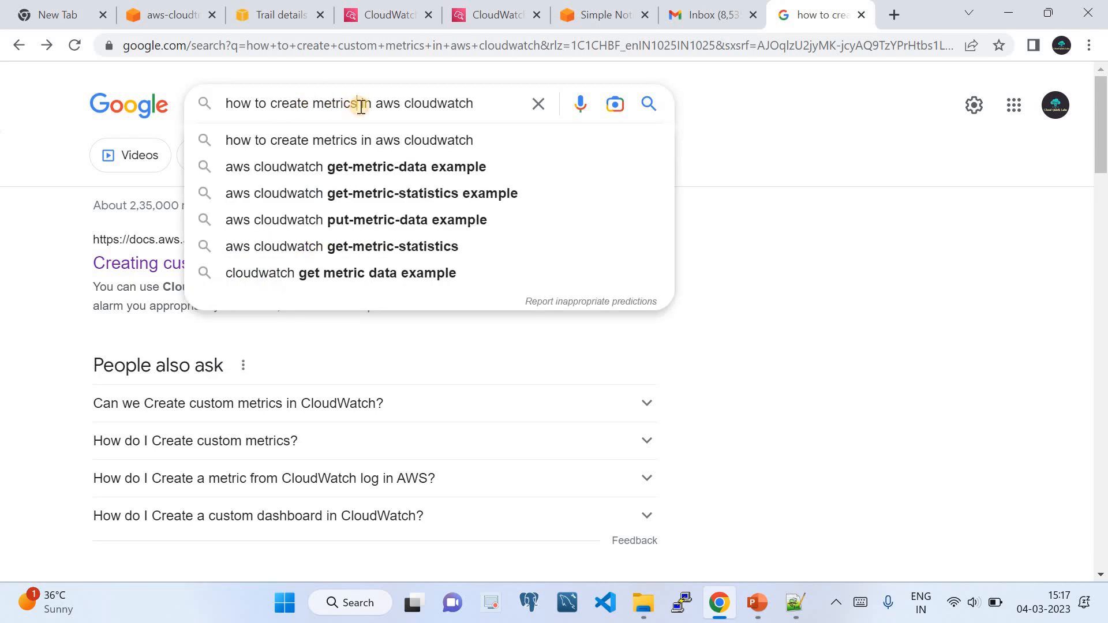
key("BackSpace")
type("filte")
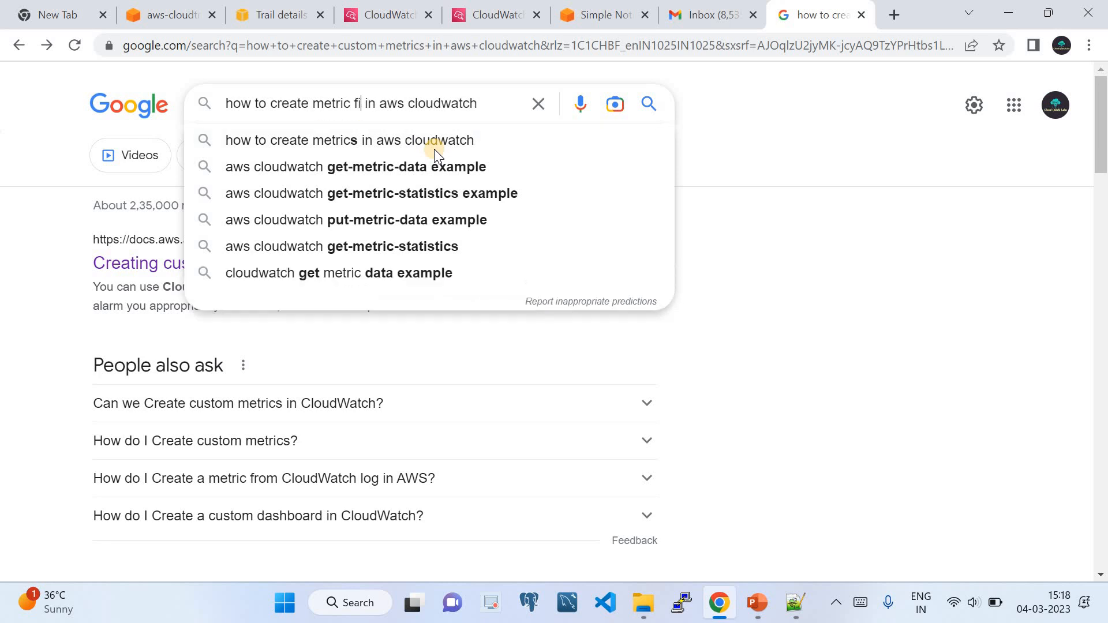
type("r")
left_click(434, 149)
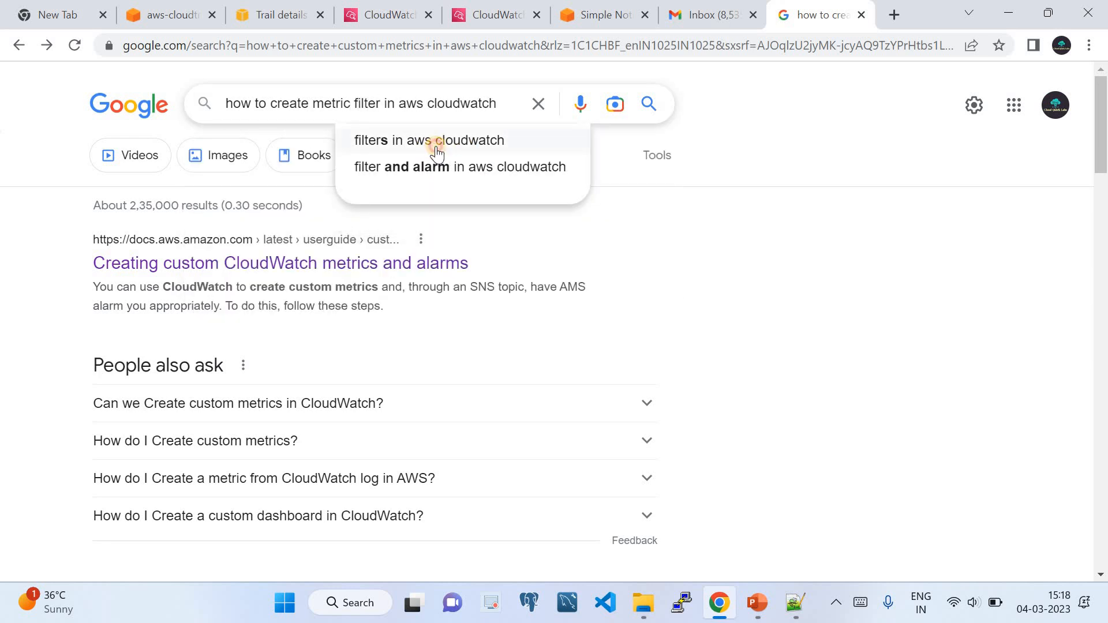
scroll(366, 254, "down", 3)
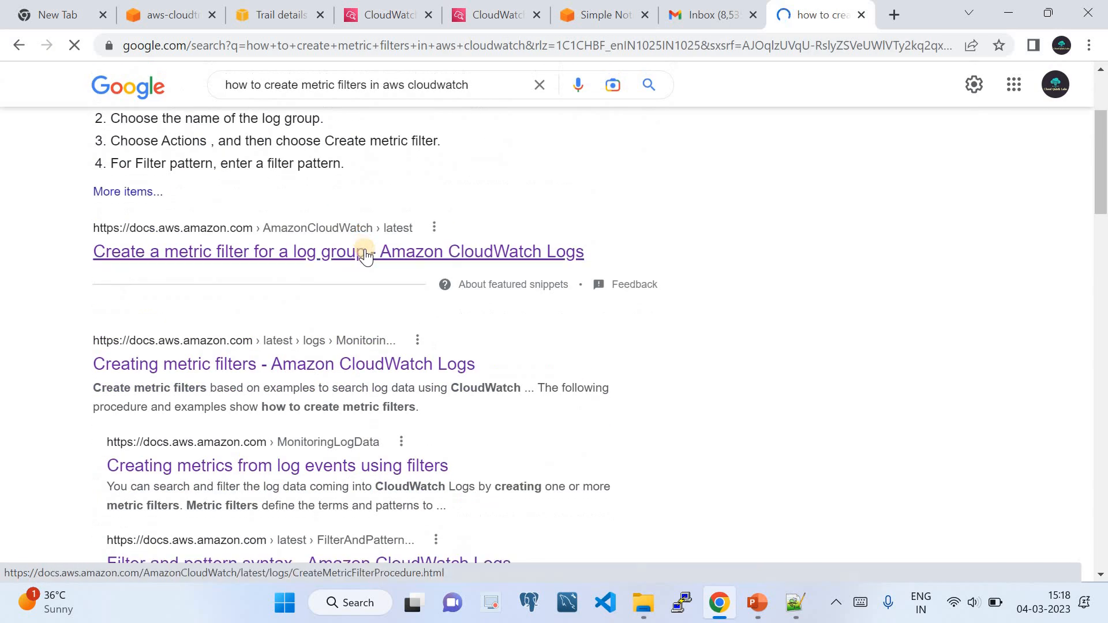
left_click(365, 253)
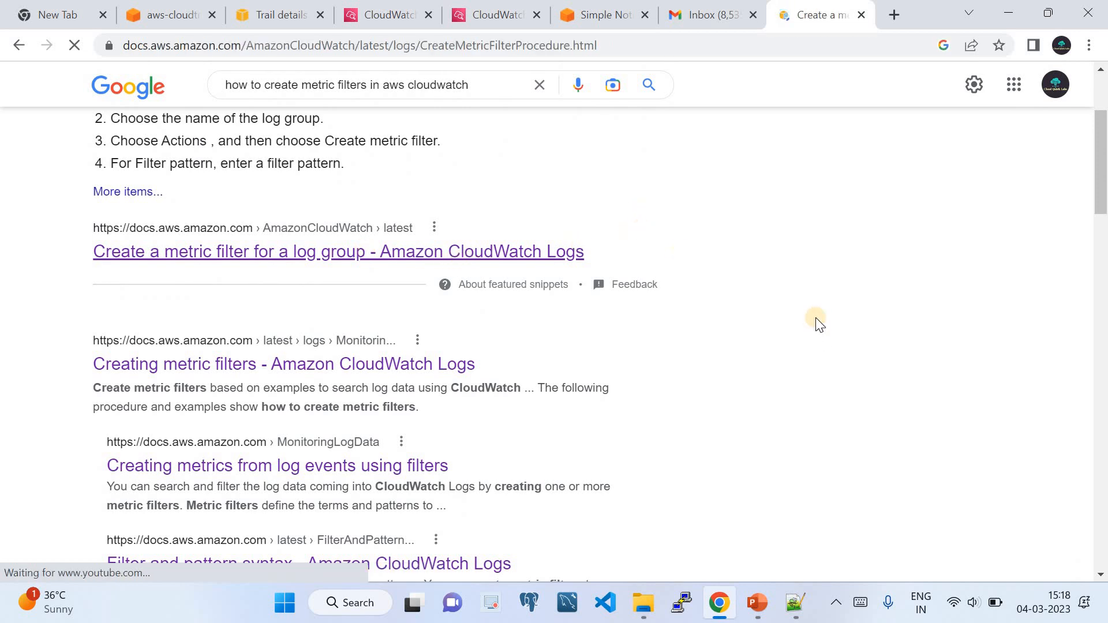
Read the 'Example: Count log events' page down to its CLI put-metric-filter command.
scroll(779, 317, "down", 10)
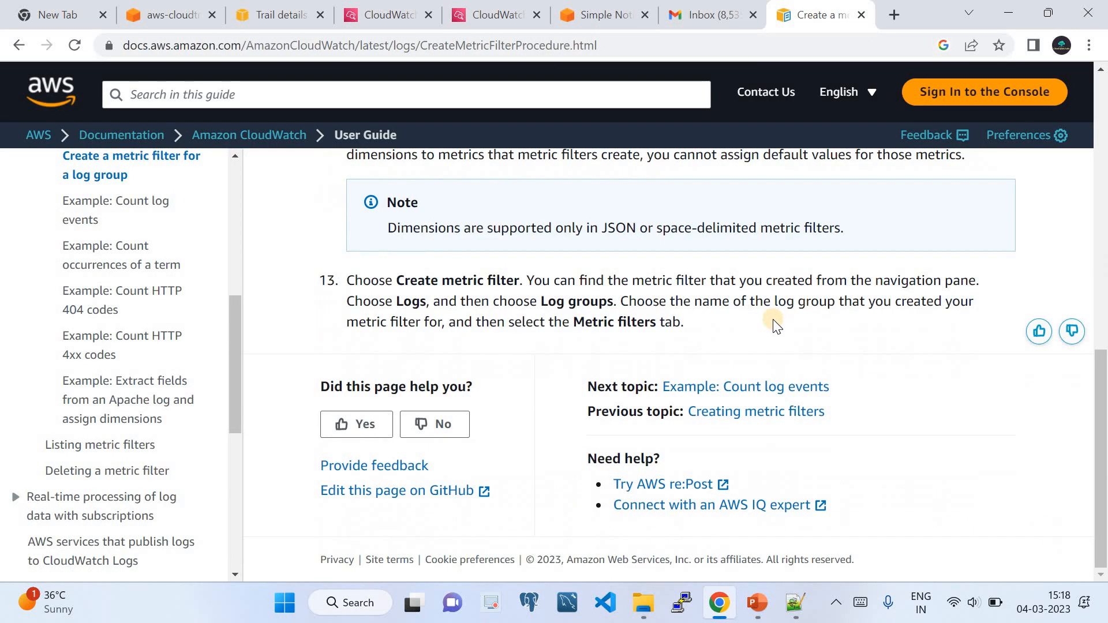
scroll(776, 326, "up", 4)
scroll(688, 298, "up", 3)
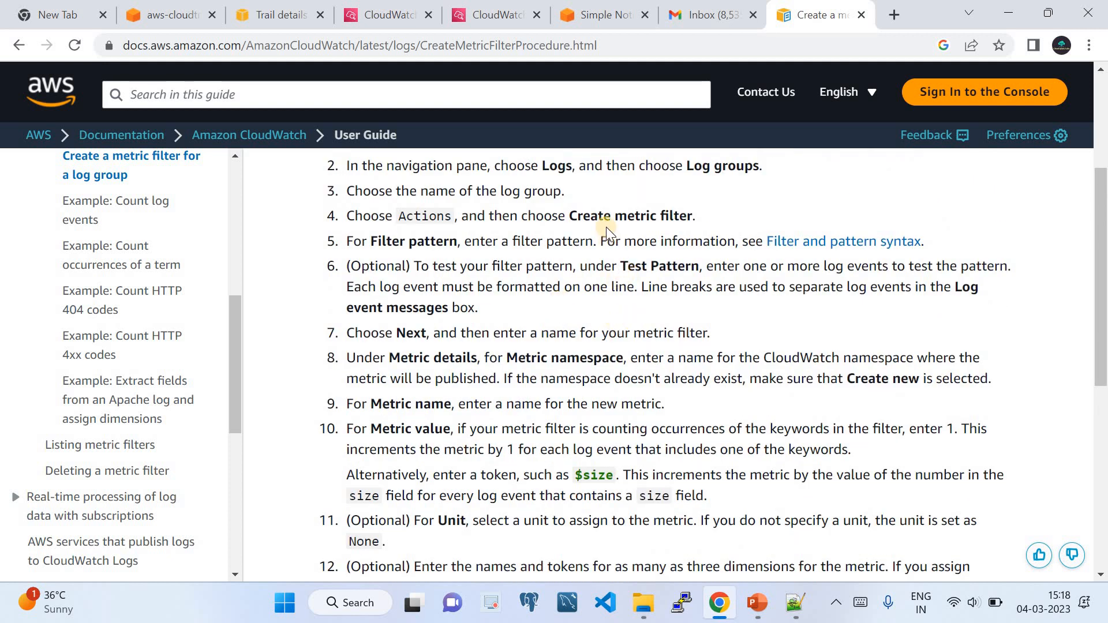
scroll(594, 283, "down", 1)
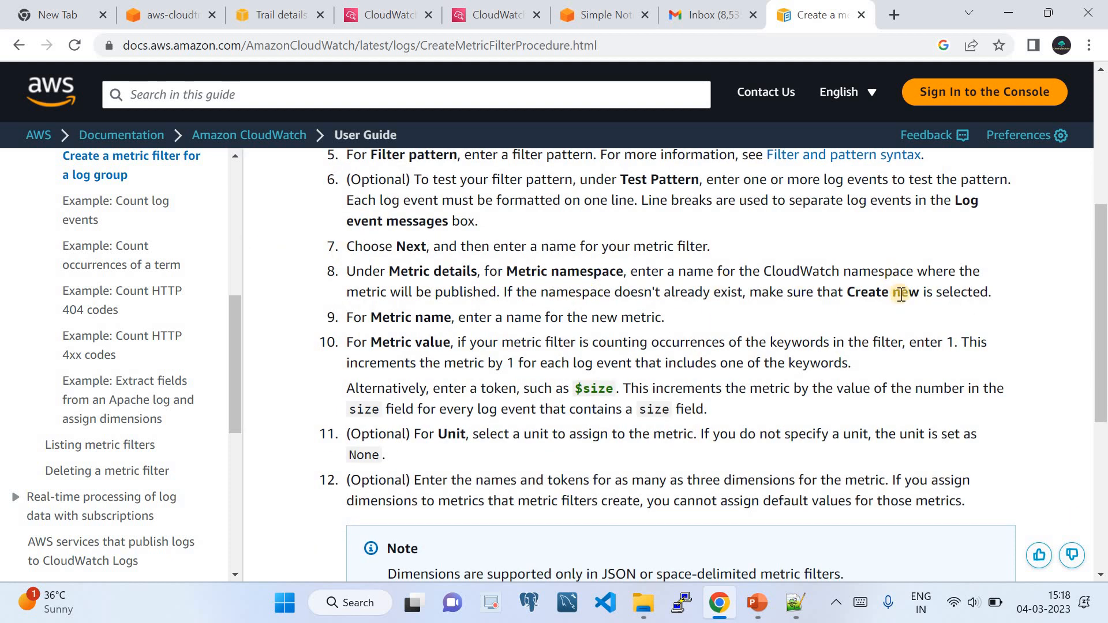
left_click(122, 202)
scroll(563, 306, "down", 6)
scroll(568, 323, "up", 4)
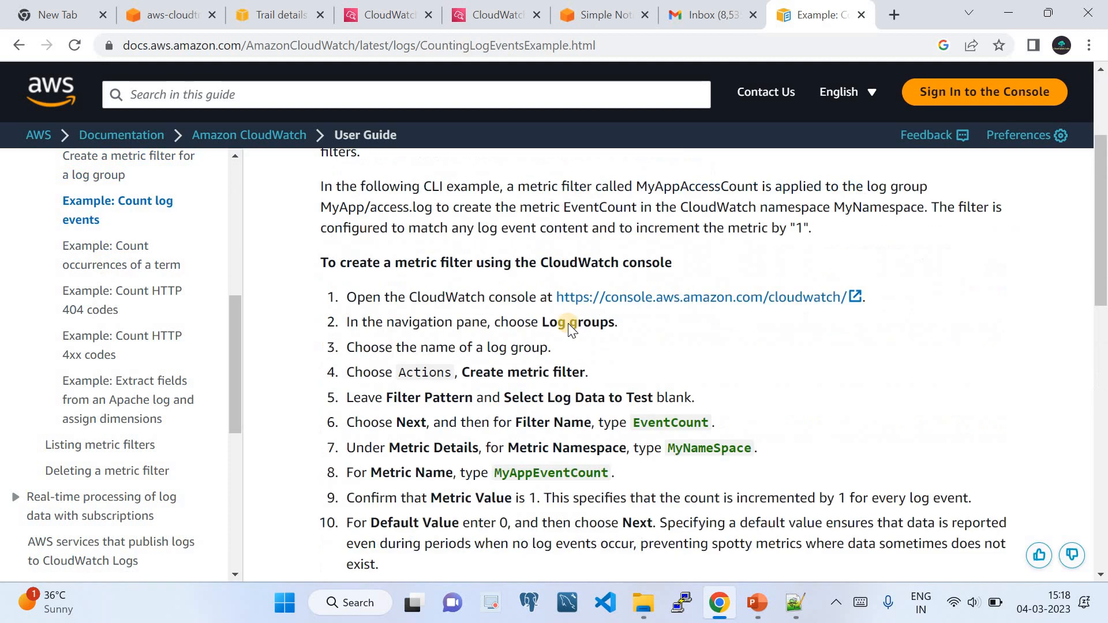
scroll(500, 352, "down", 1)
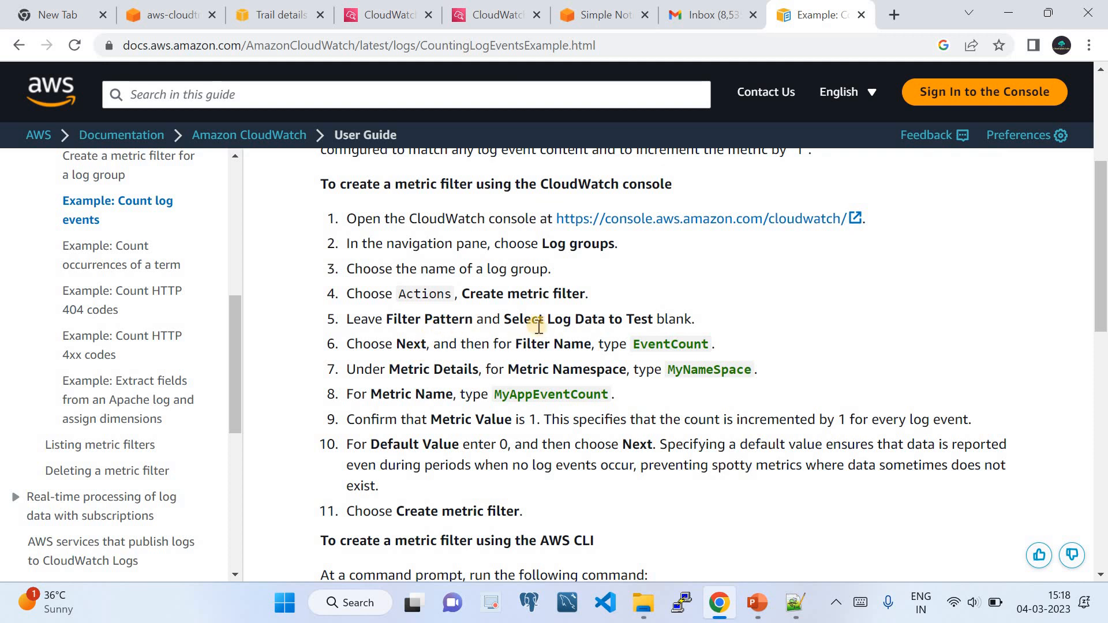
scroll(570, 374, "down", 6)
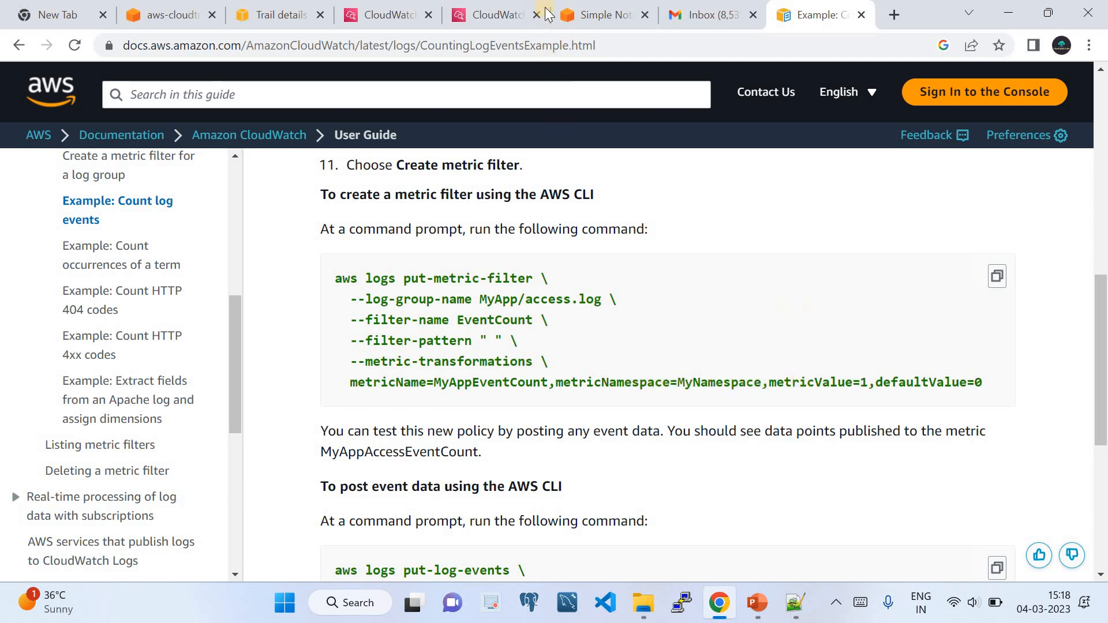
left_click(566, 14)
Change the metric value to 1 and review filter CloudQuickLabs with metric Logtask in FilterLogGroupDescribe.
left_click(483, 10)
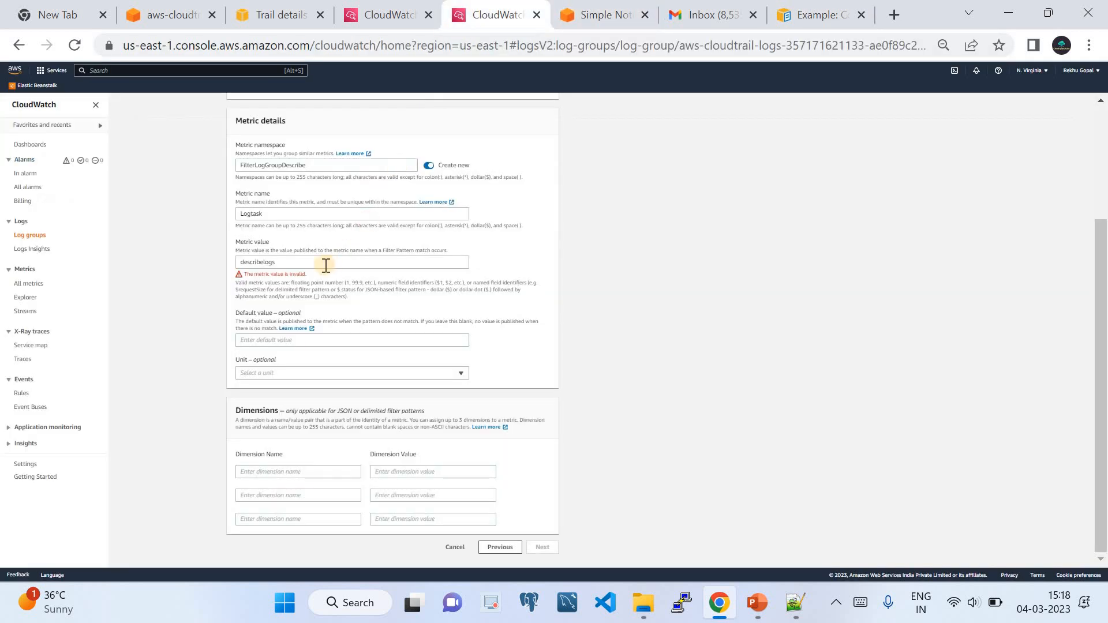
left_click(317, 258)
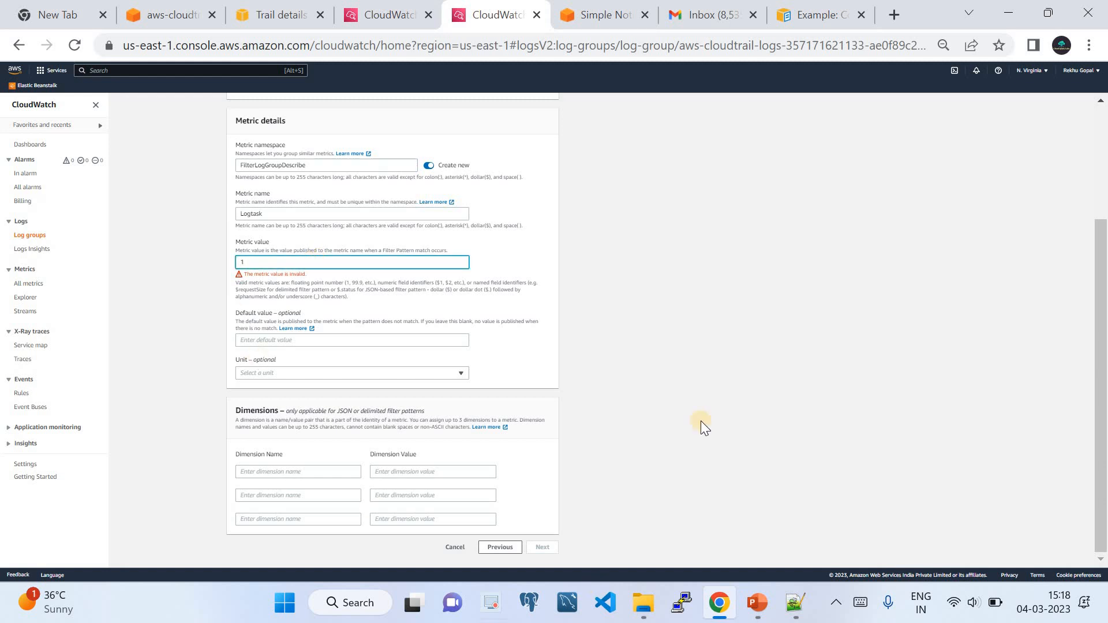
left_click(697, 400)
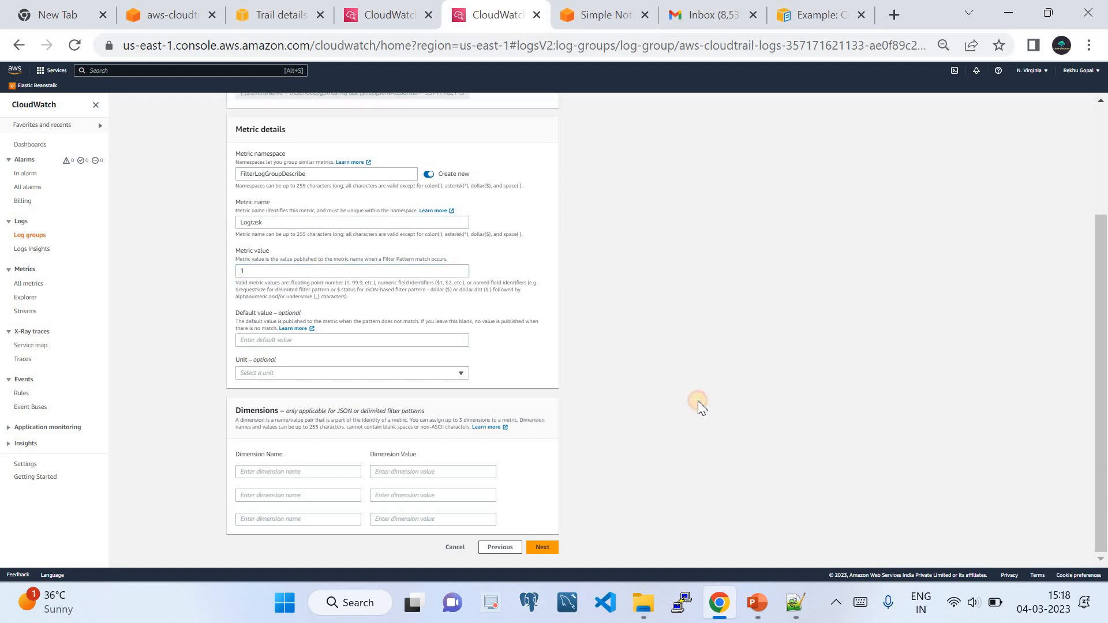
left_click(547, 545)
left_click(524, 377)
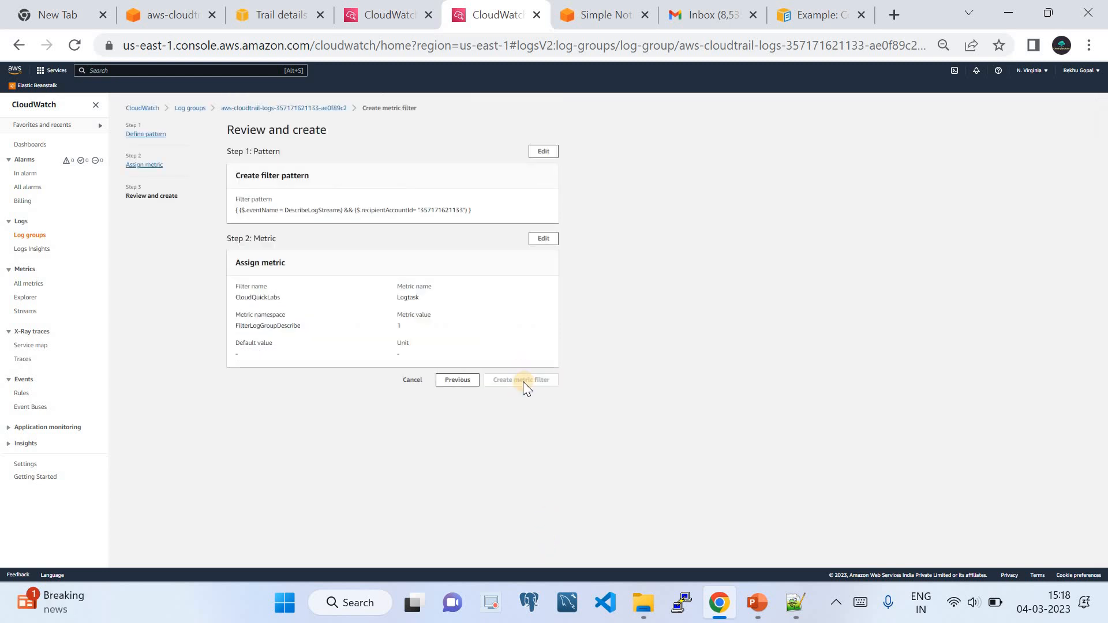
Create the CloudQuickLabs metric filter and go to the All metrics list.
scroll(309, 447, "down", 1)
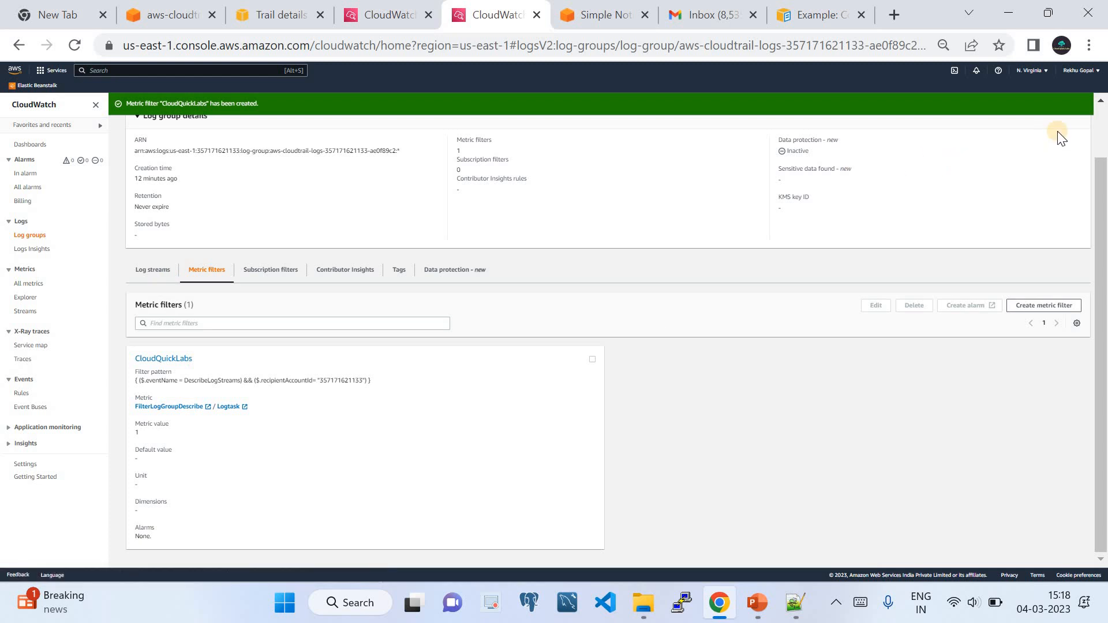
scroll(1090, 164, "up", 1)
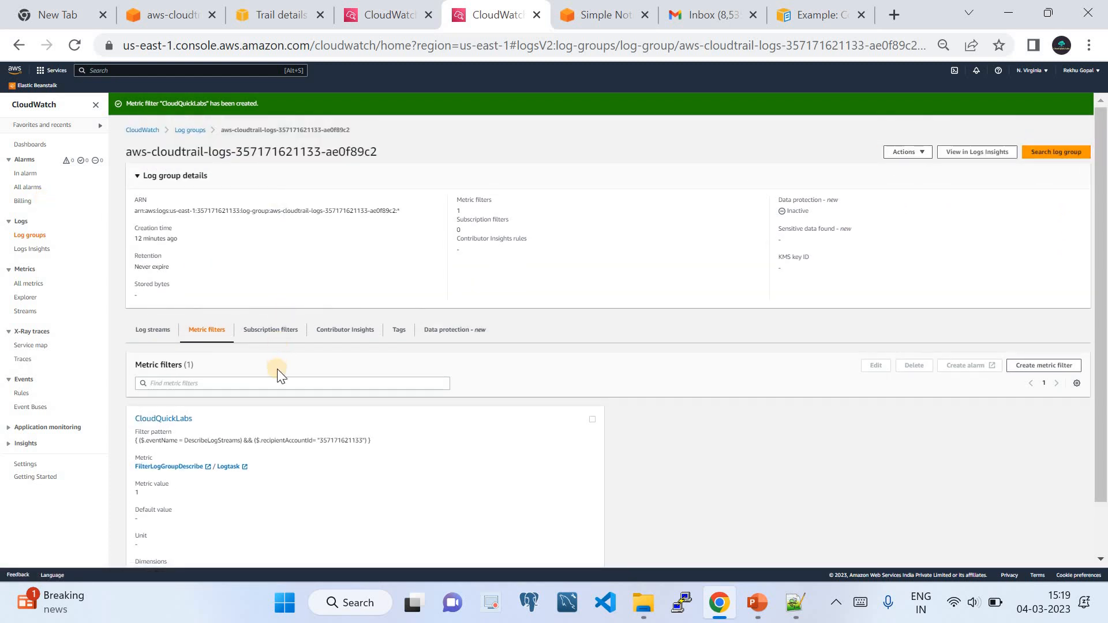
left_click(30, 284)
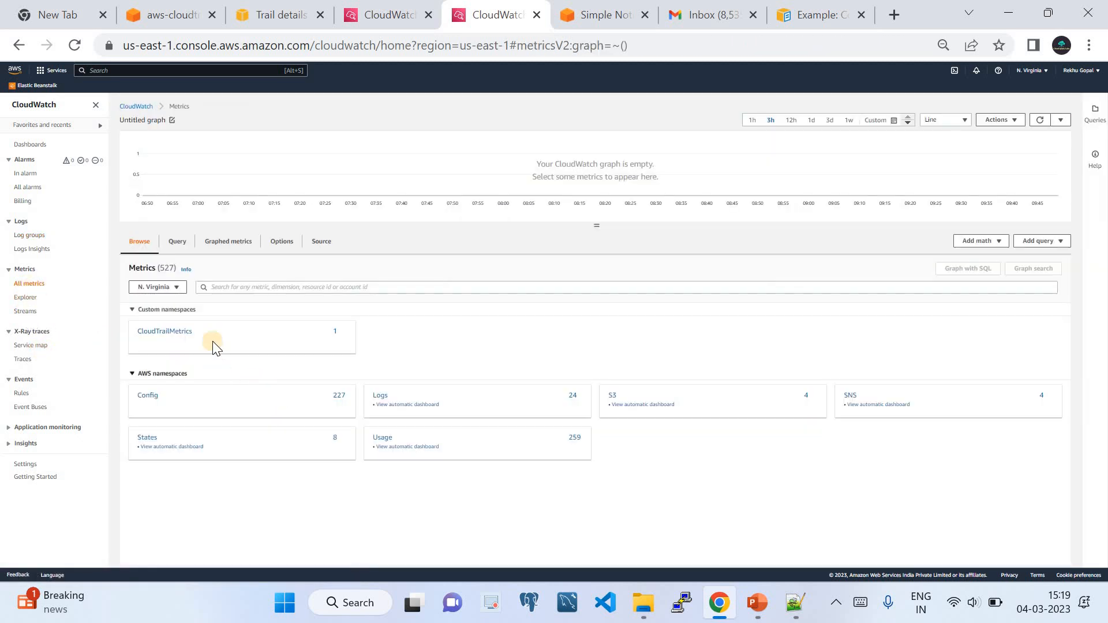
Graph the ConsoleLogCount metric from CloudTrailMetrics > Metrics with no dimensions.
left_click(187, 331)
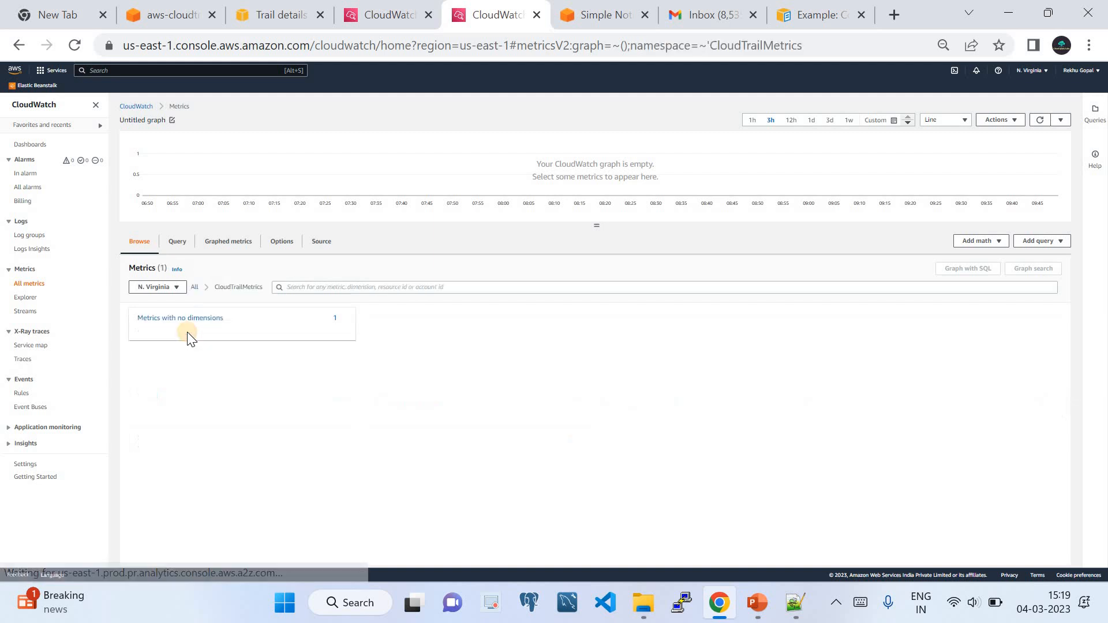
left_click(192, 320)
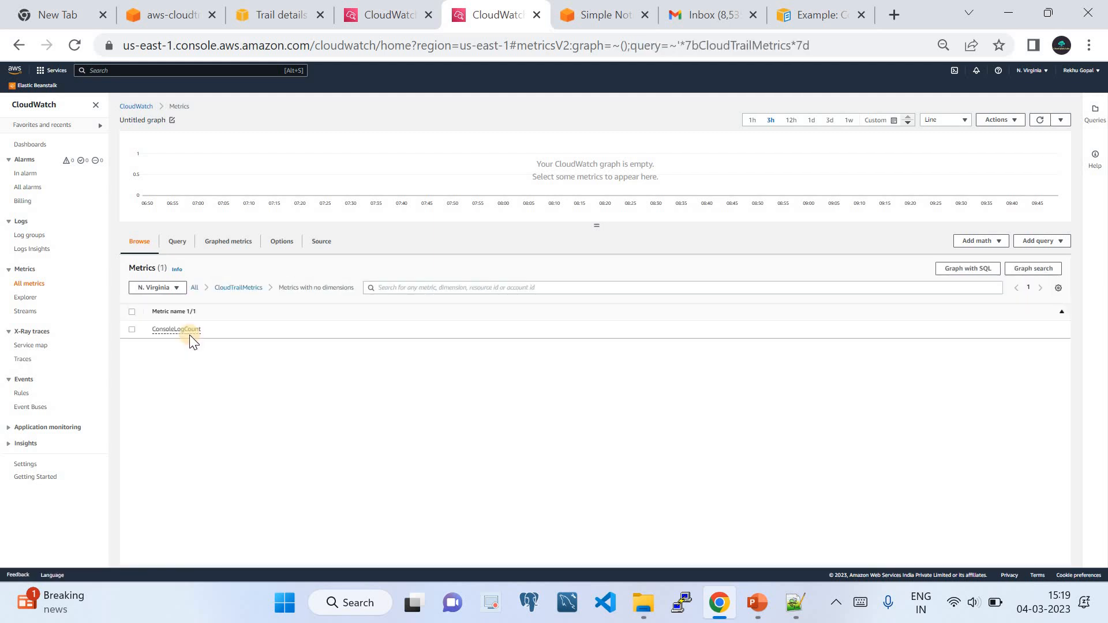
left_click(131, 327)
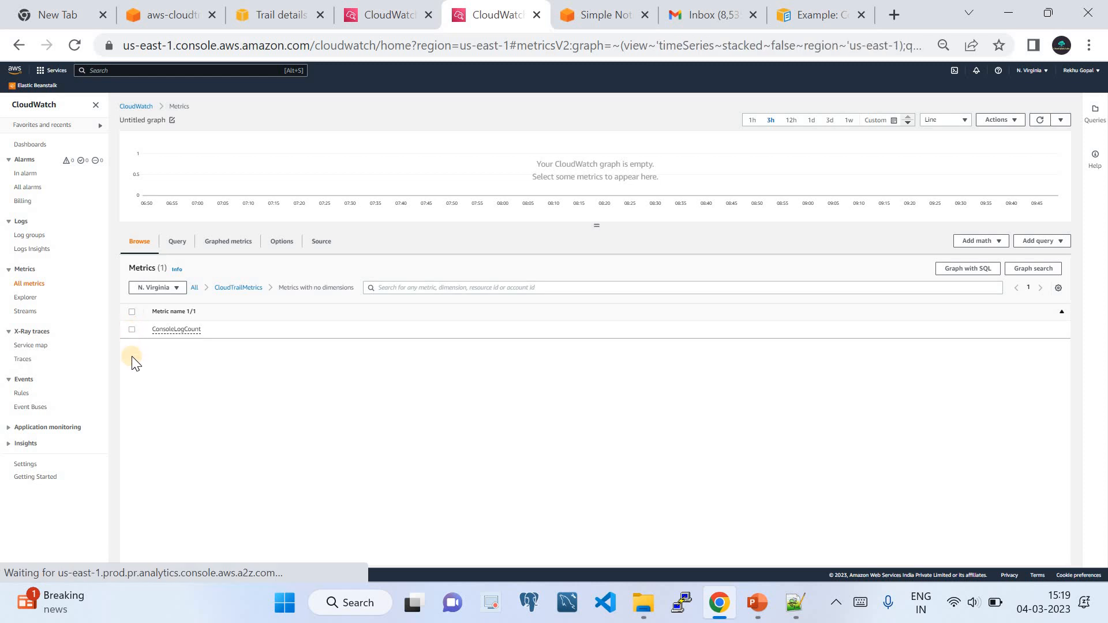
Open the first log stream's events in the CloudTrail log group.
left_click(301, 13)
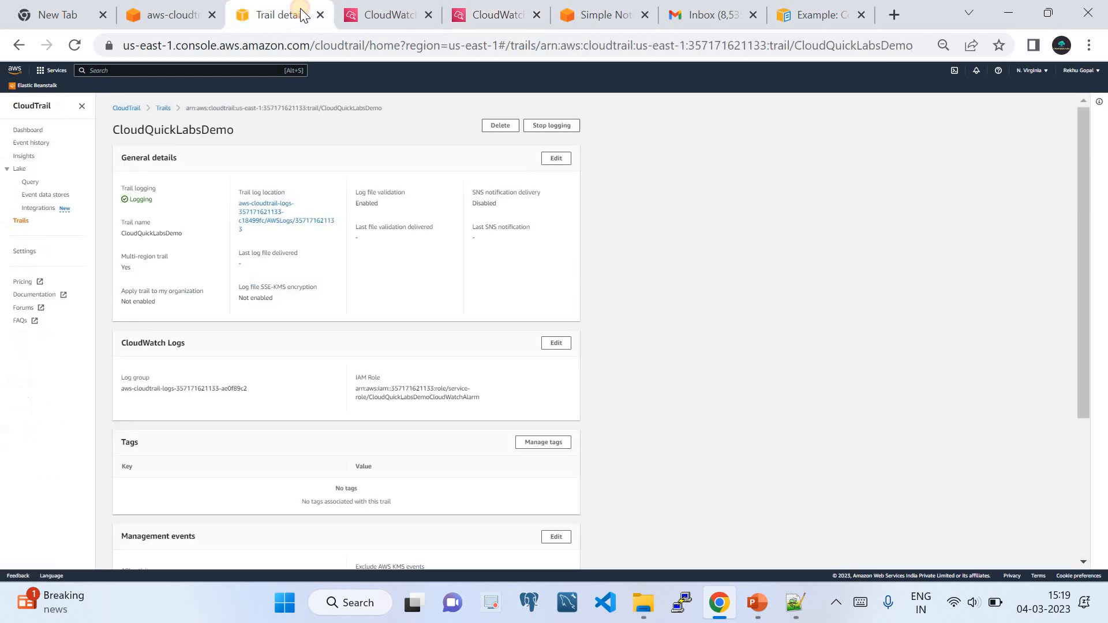
left_click(386, 16)
scroll(171, 227, "up", 10)
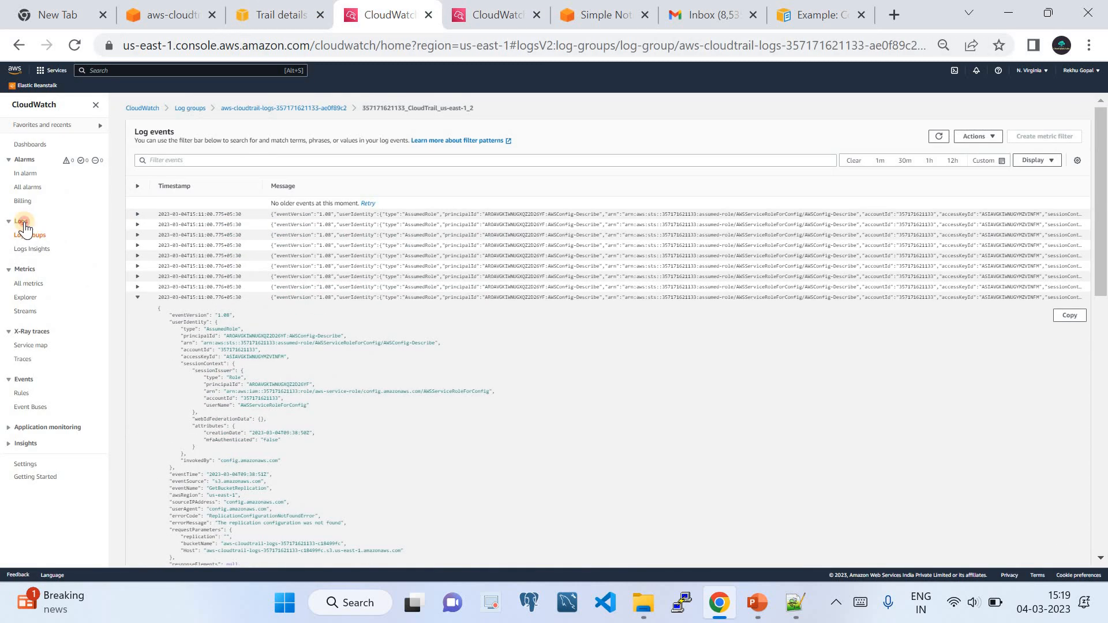
left_click(29, 235)
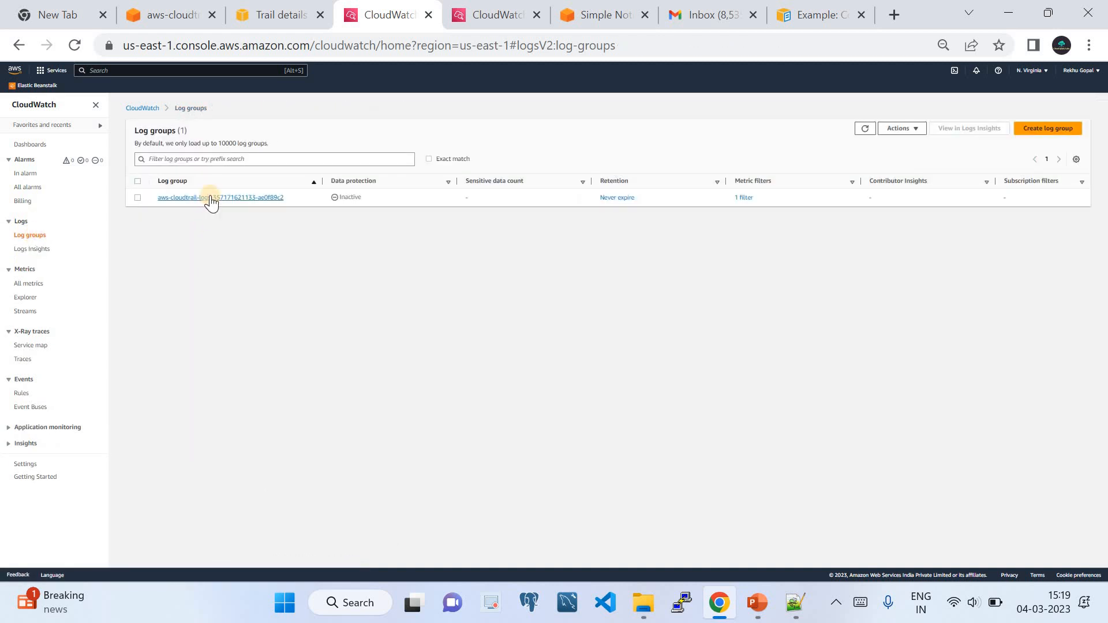
left_click(211, 198)
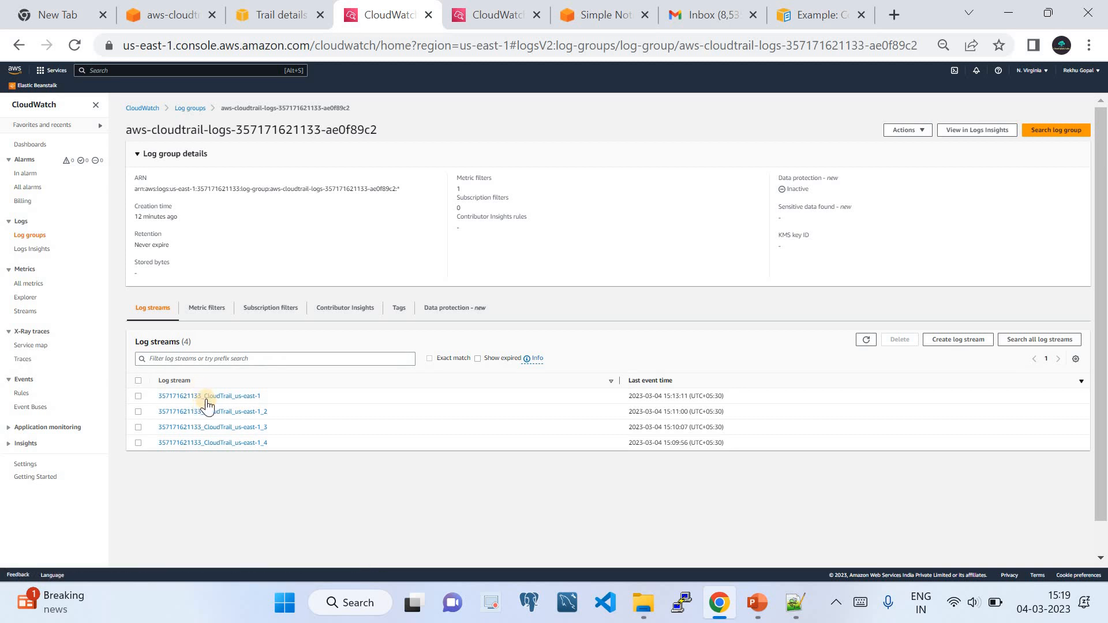
left_click(207, 404)
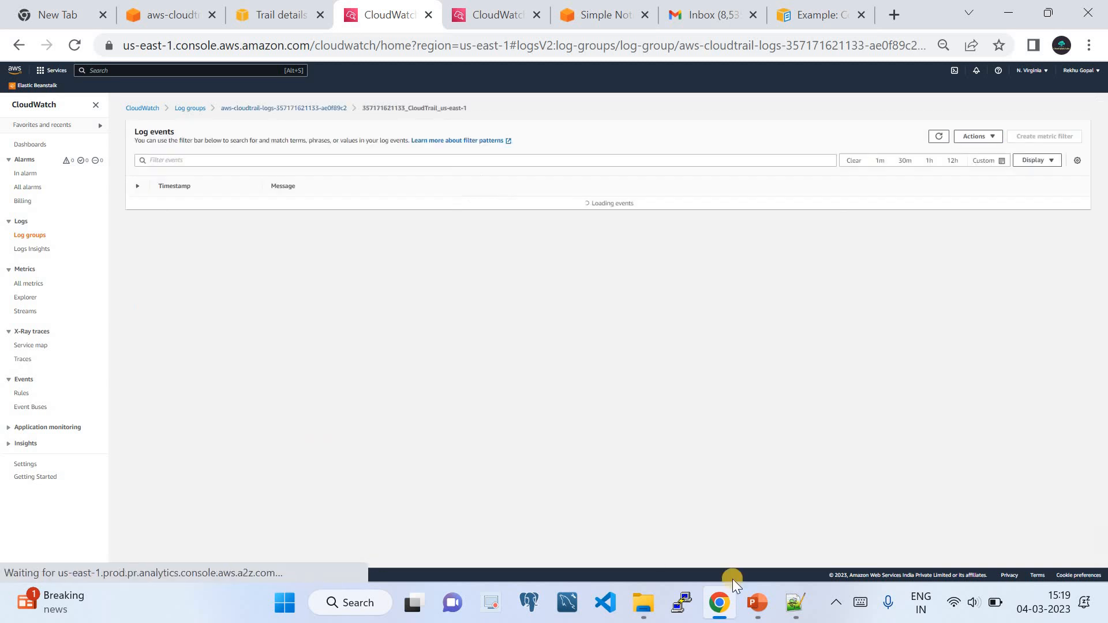
Compare the saved filter pattern with the first log stream's events, then return to Metrics.
key("alt+Tab")
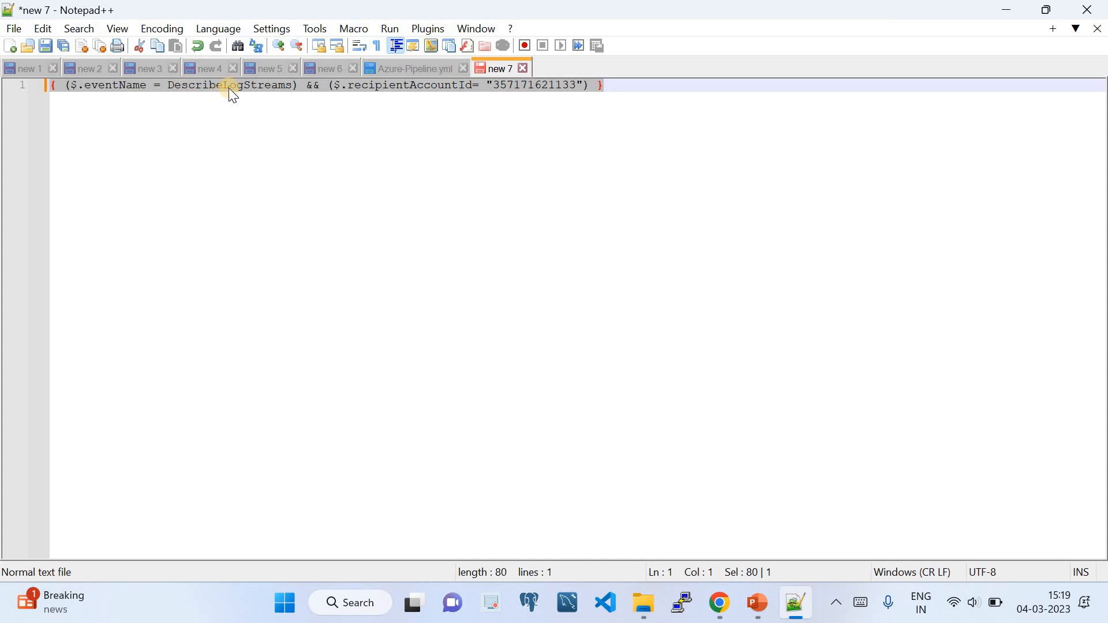
left_click(244, 88)
key("alt+Tab")
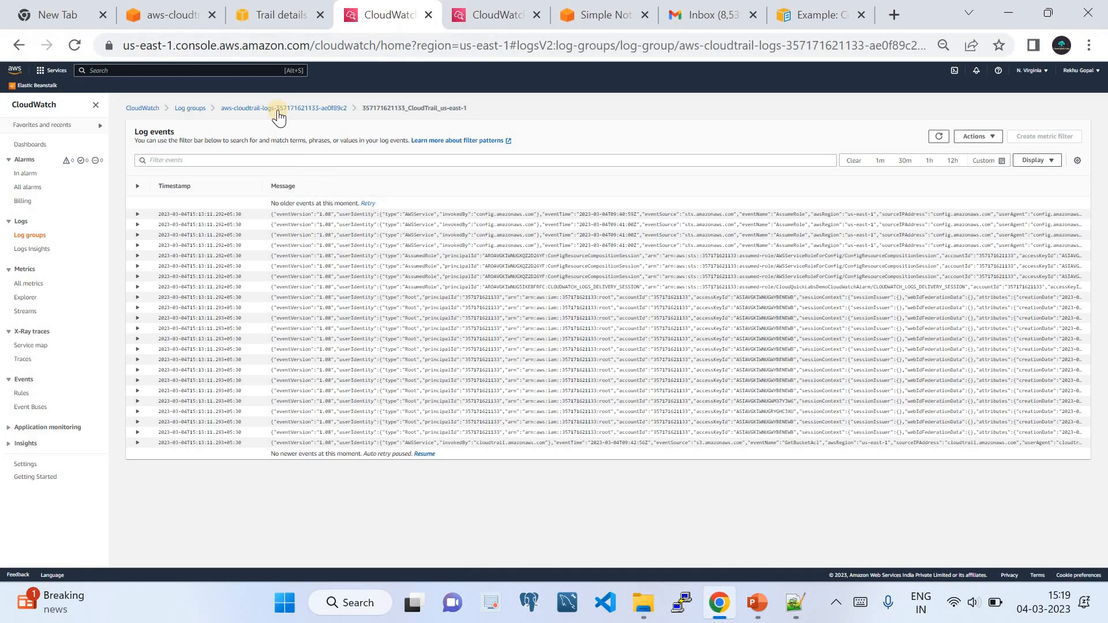
left_click(278, 111)
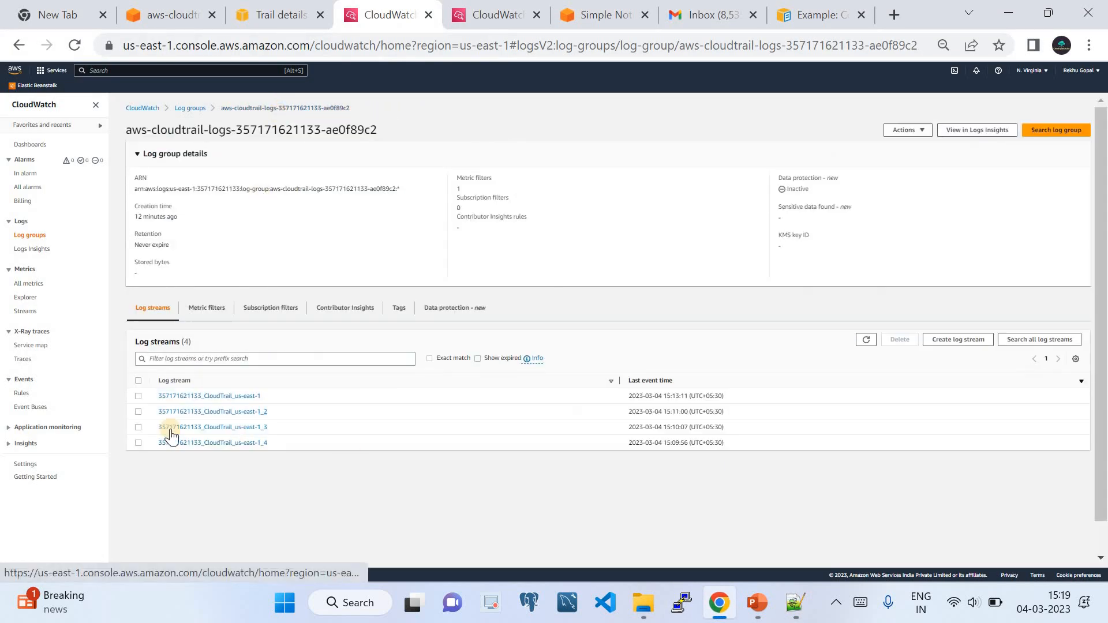
left_click(225, 397)
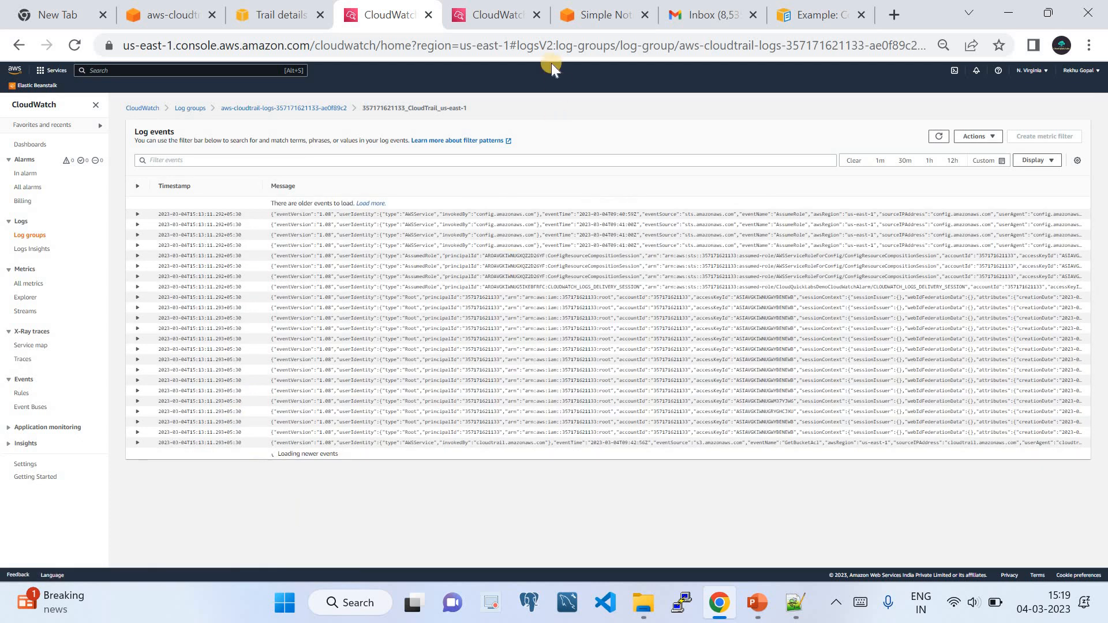
left_click(480, 12)
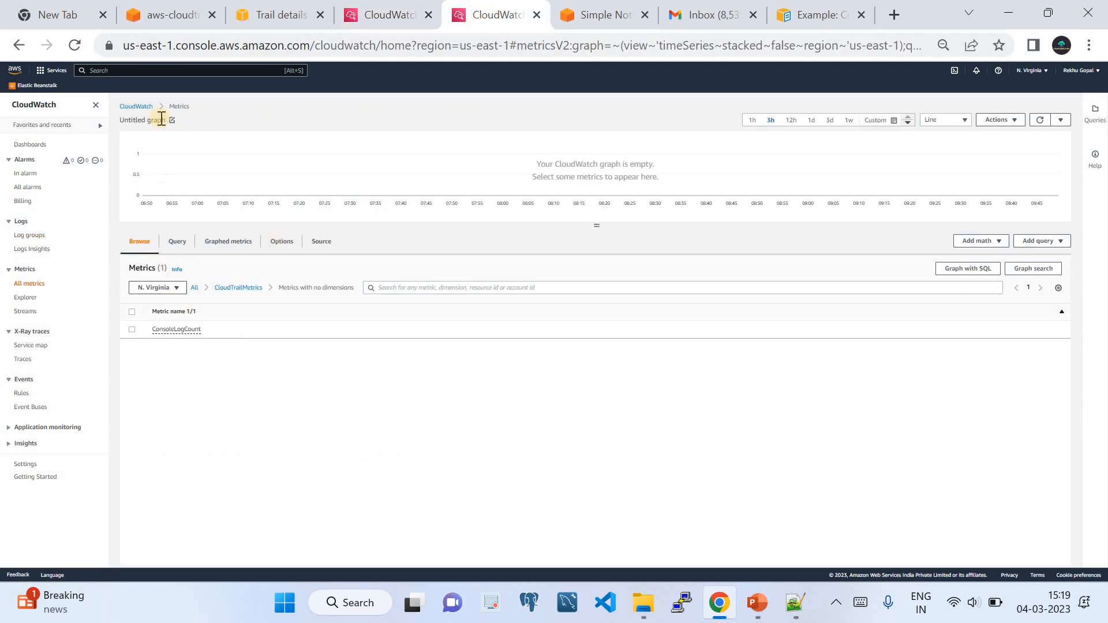
Browse CloudTrailMetrics > Metrics with no dimensions and plot ConsoleLogCount on the graph.
left_click(19, 292)
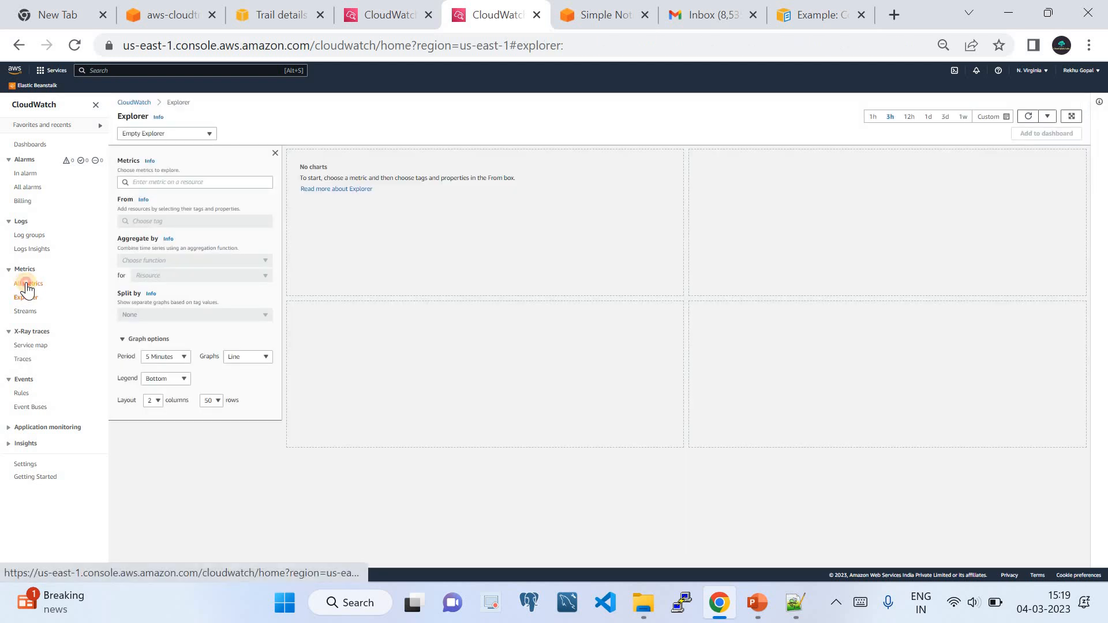
left_click(26, 284)
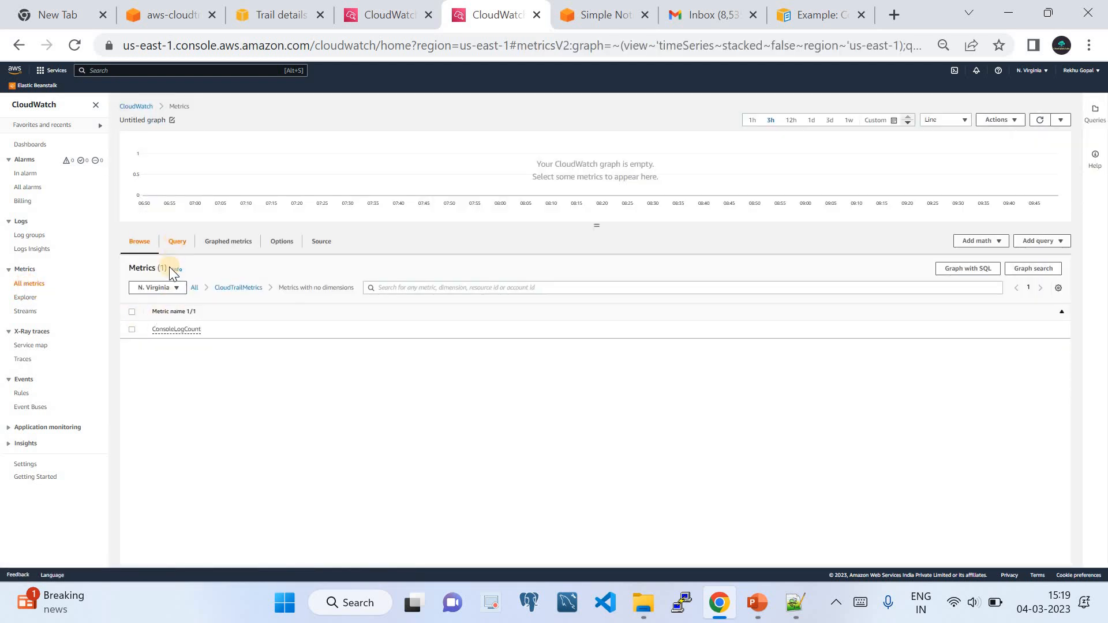
left_click(195, 287)
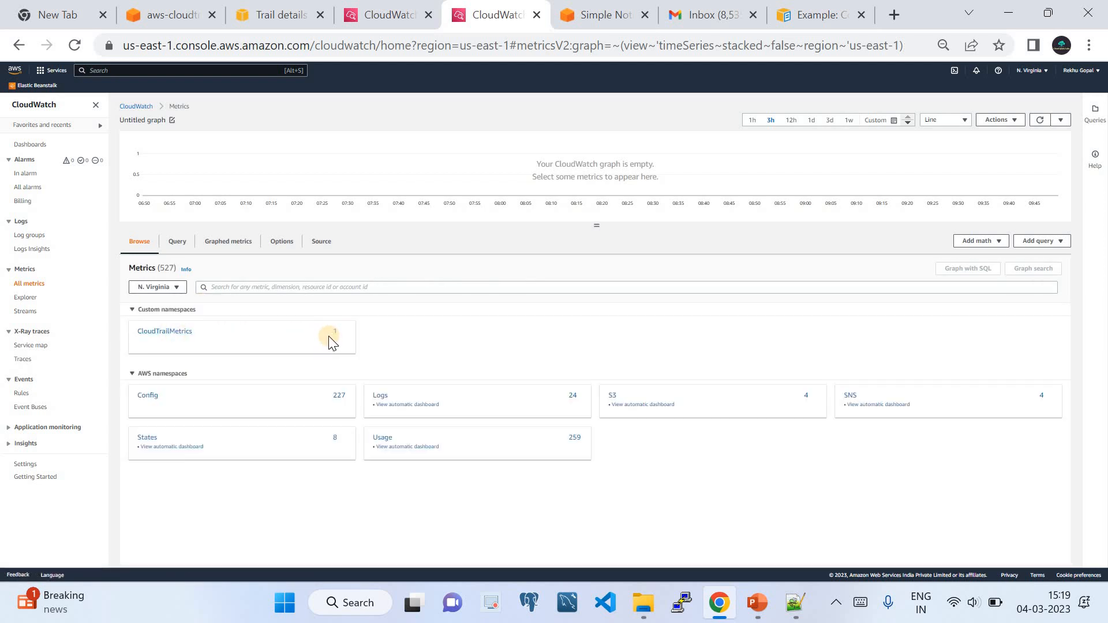
left_click(176, 334)
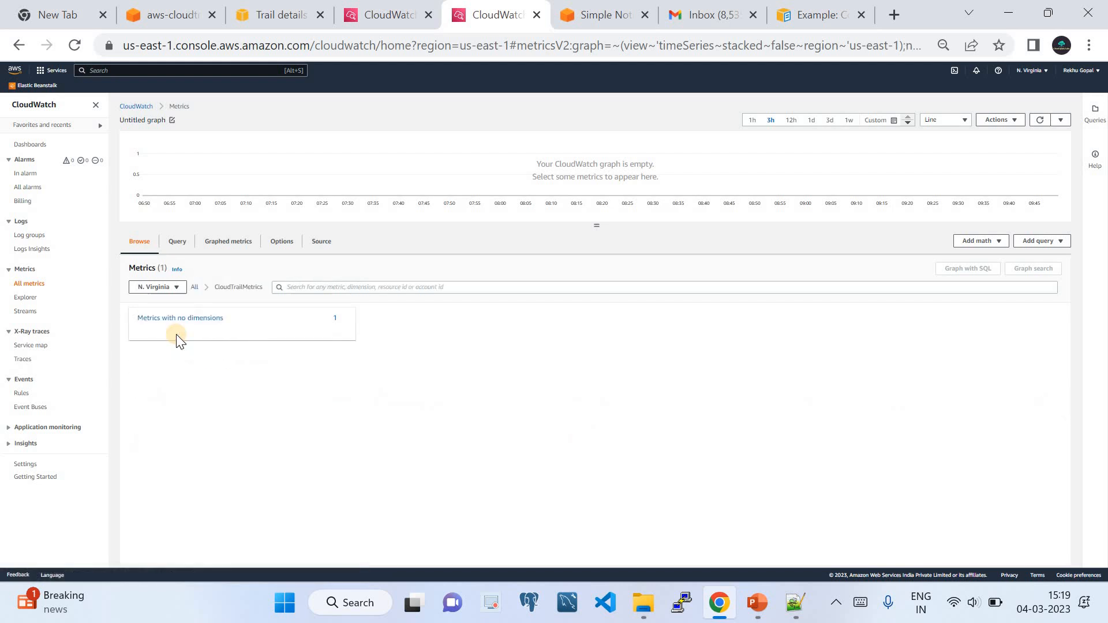
left_click(180, 321)
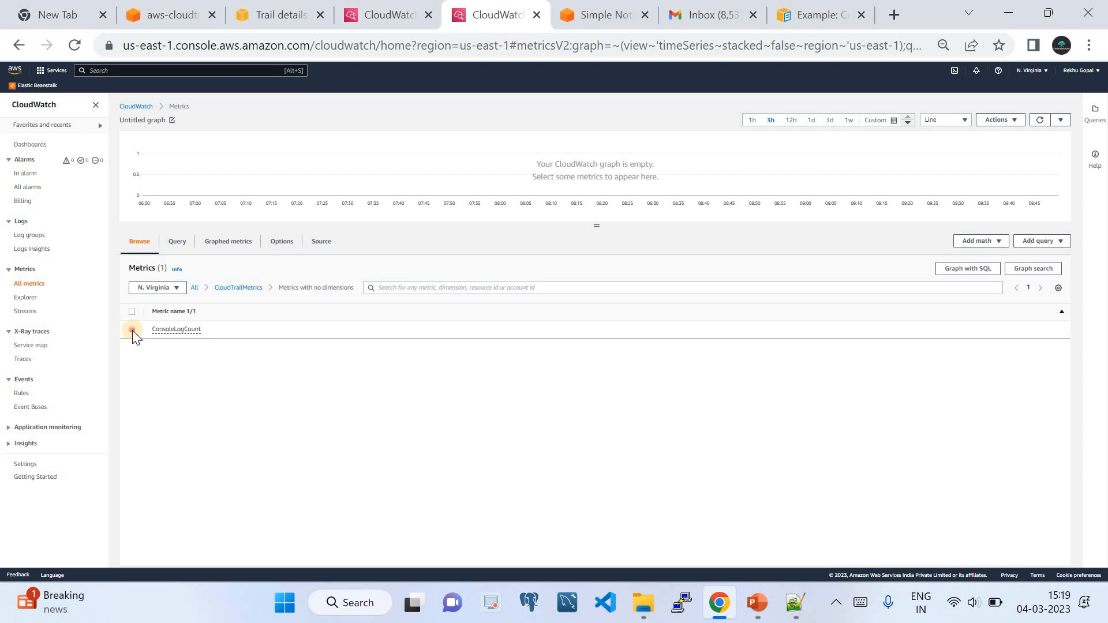
left_click(132, 330)
left_click(230, 288)
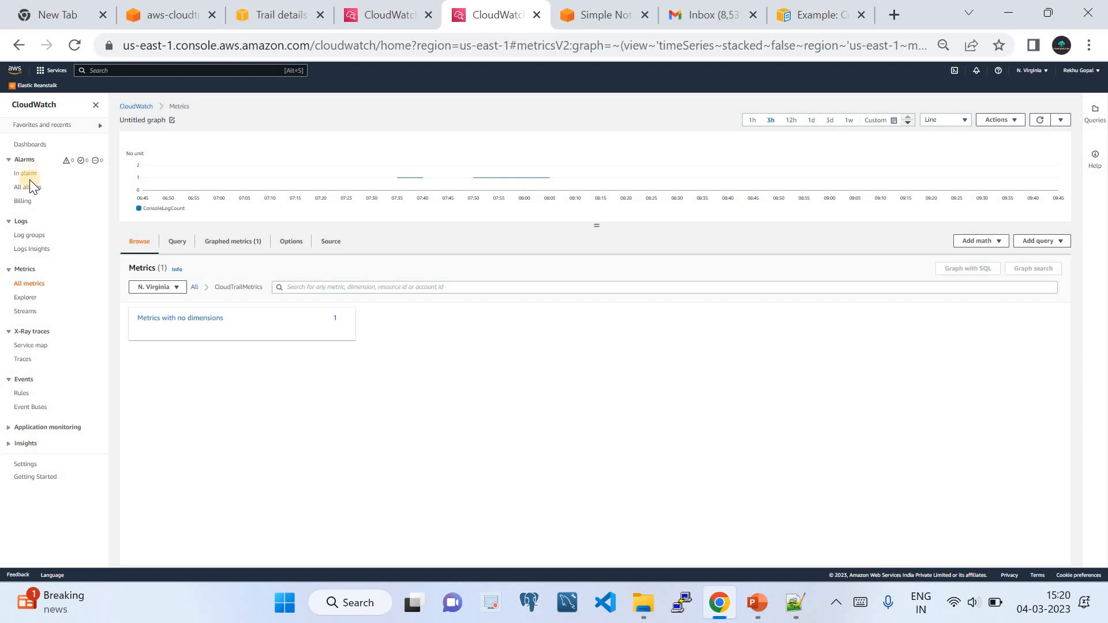
View the In alarm alarms list, empty, and start creating a new alarm.
left_click(26, 174)
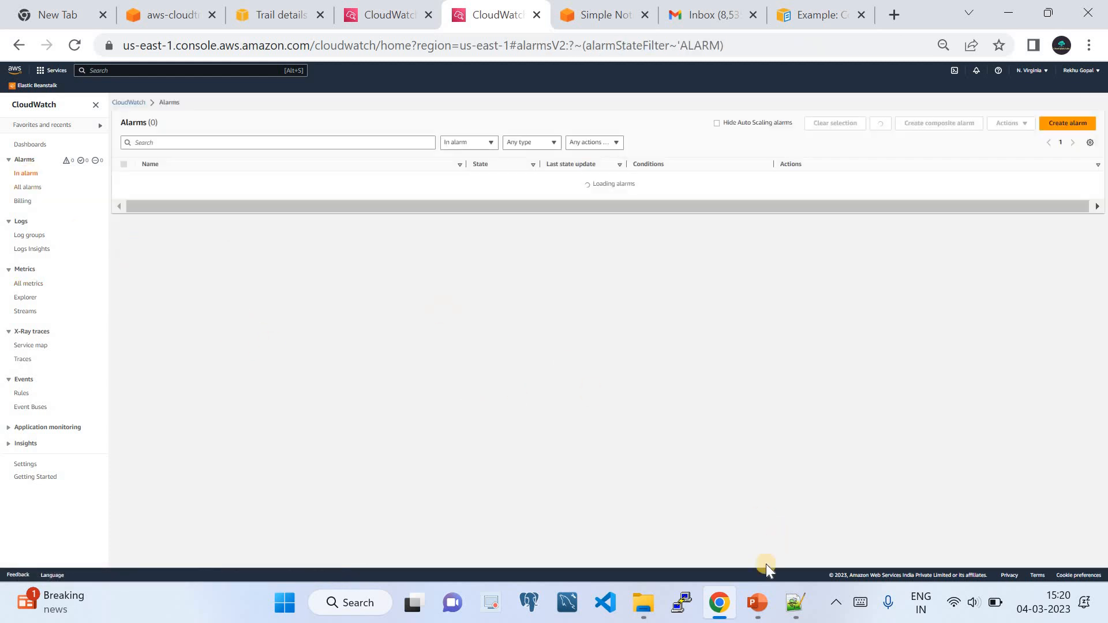
left_click(757, 603)
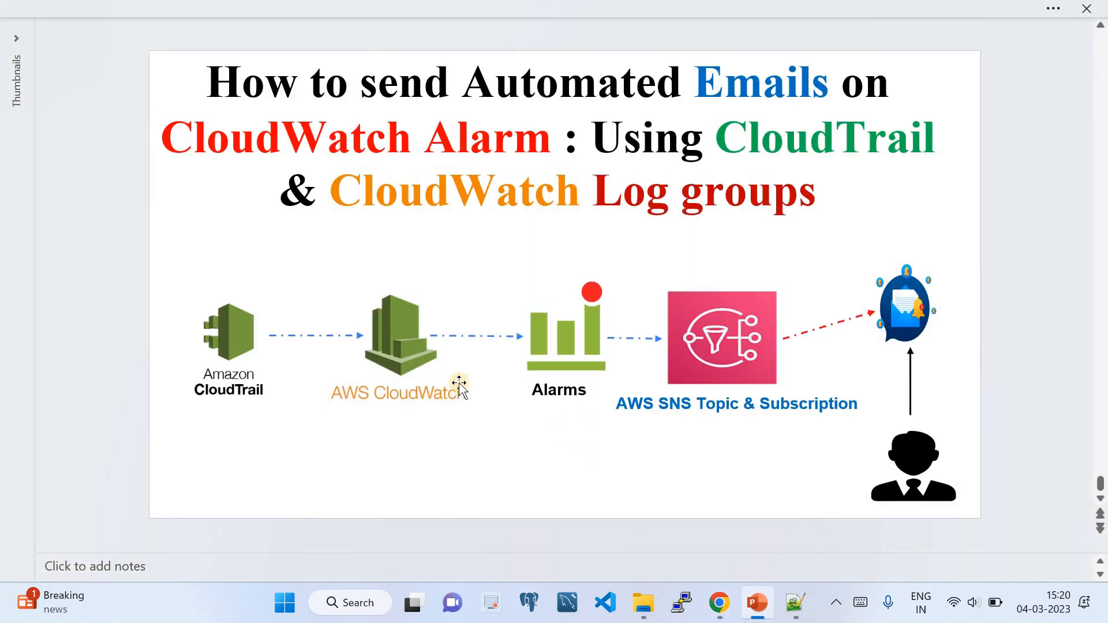
left_click(719, 602)
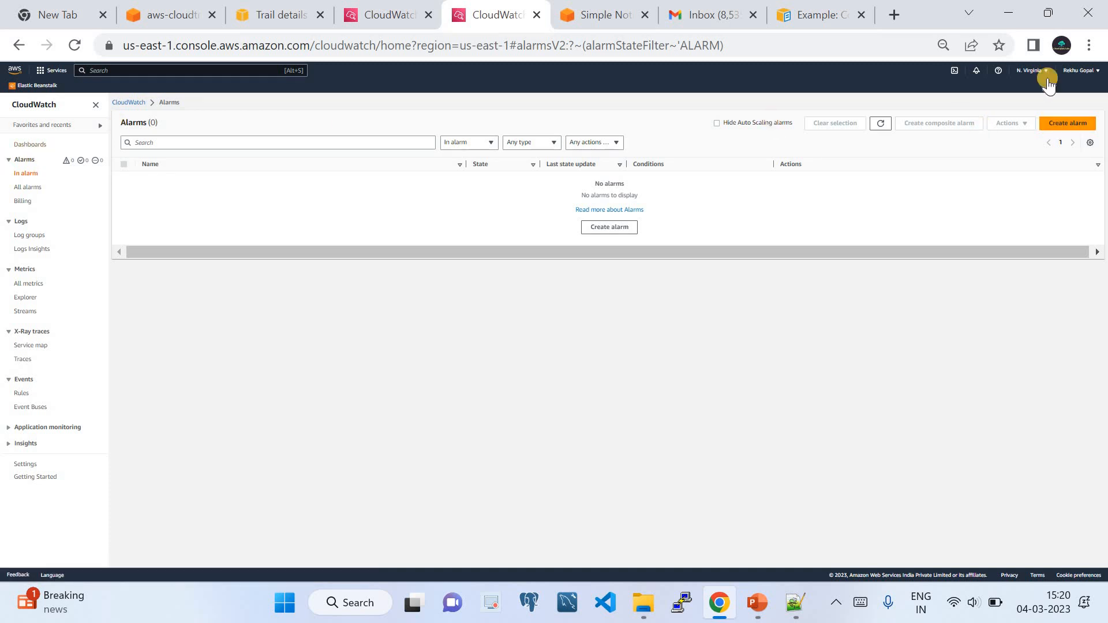
left_click(1064, 125)
Select CloudTrailMetrics ConsoleLogCount as the alarm's metric.
left_click(140, 202)
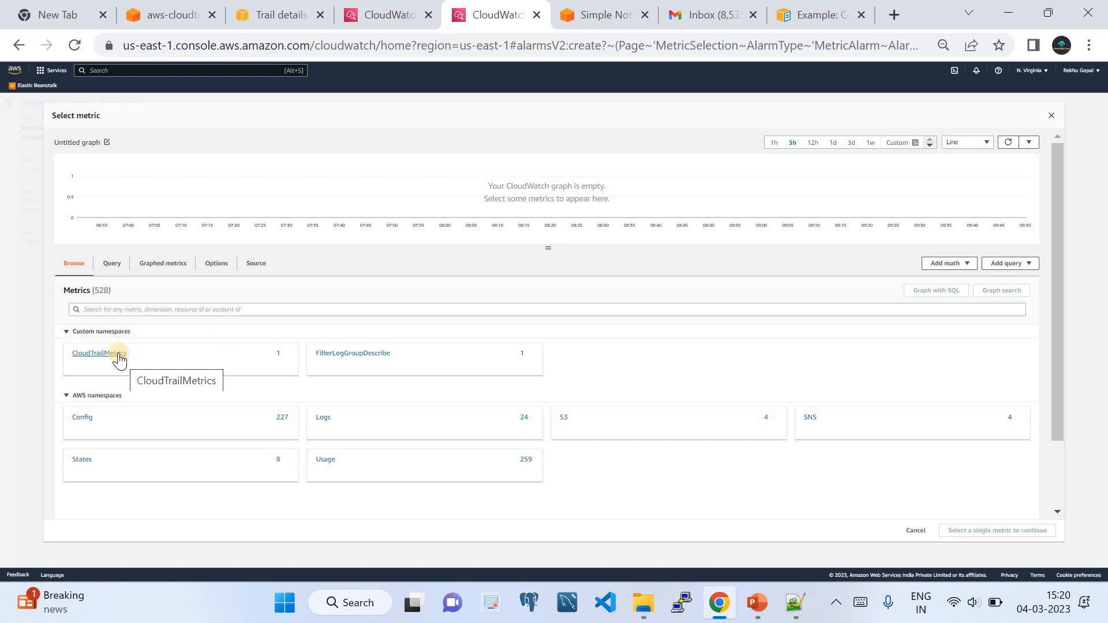
left_click(119, 354)
left_click(118, 341)
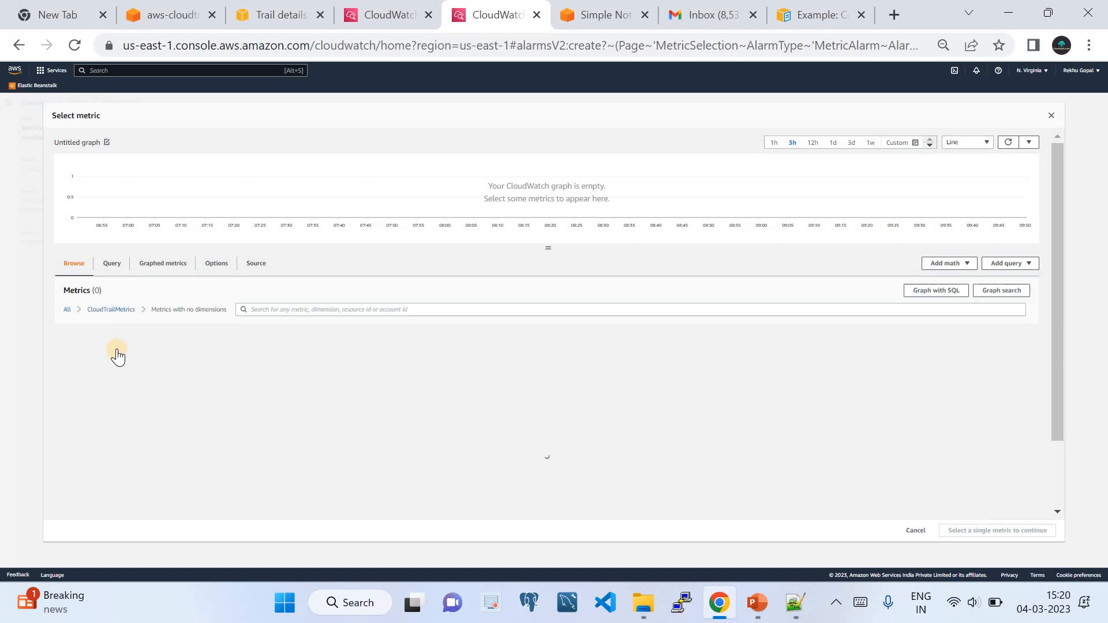
left_click(66, 350)
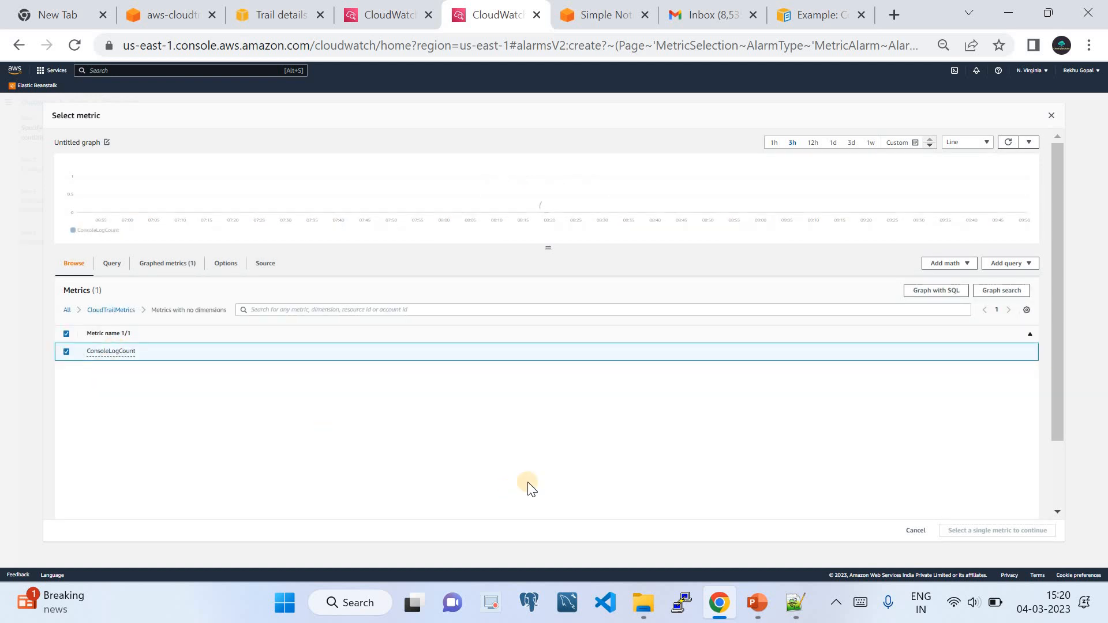
left_click(1040, 532)
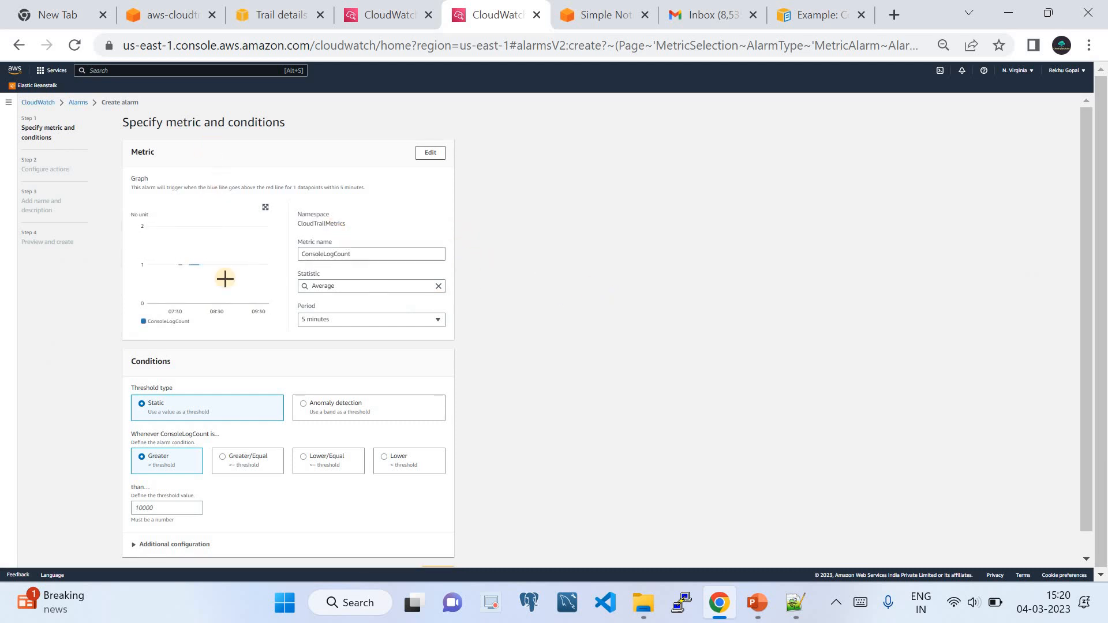
Set a 10-second period and a Greater than 0 threshold for the alarm.
scroll(584, 309, "down", 1)
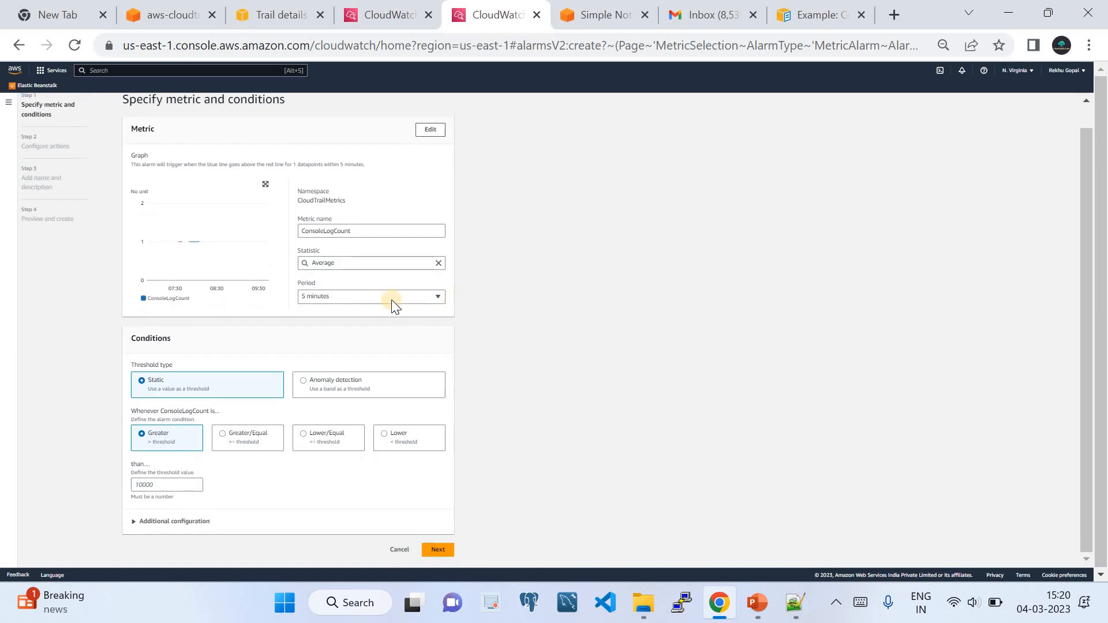
left_click(376, 297)
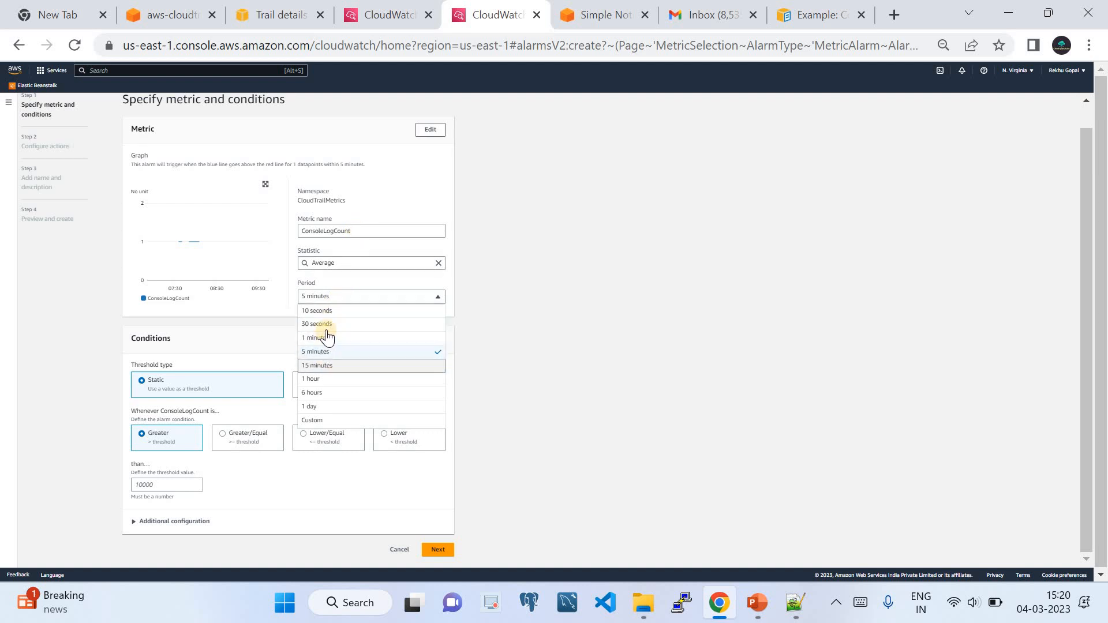
left_click(330, 312)
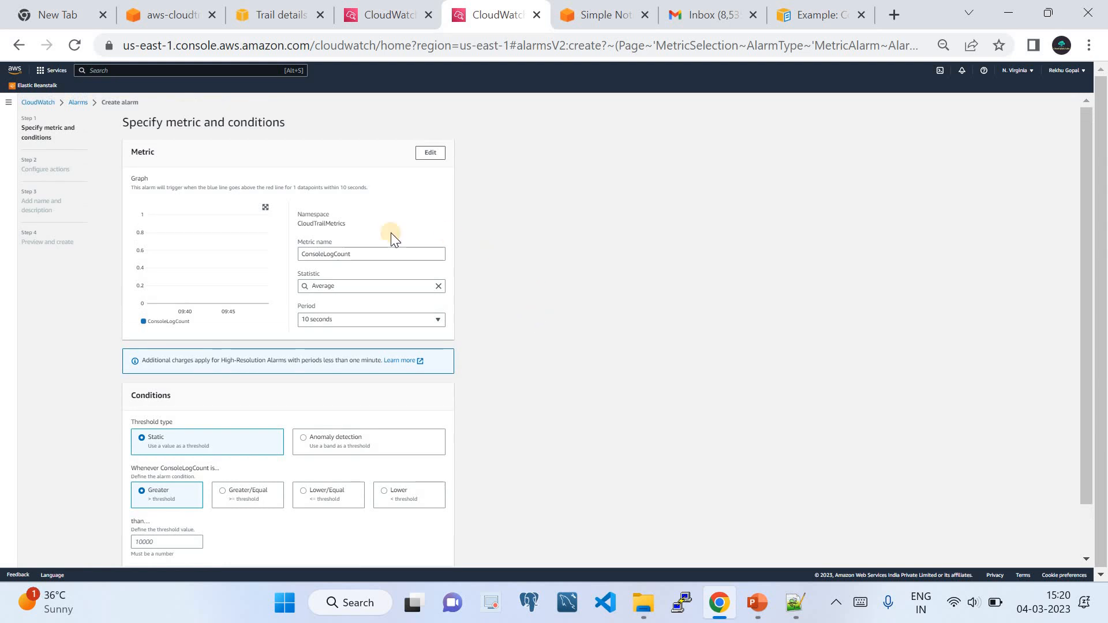
scroll(351, 225, "down", 1)
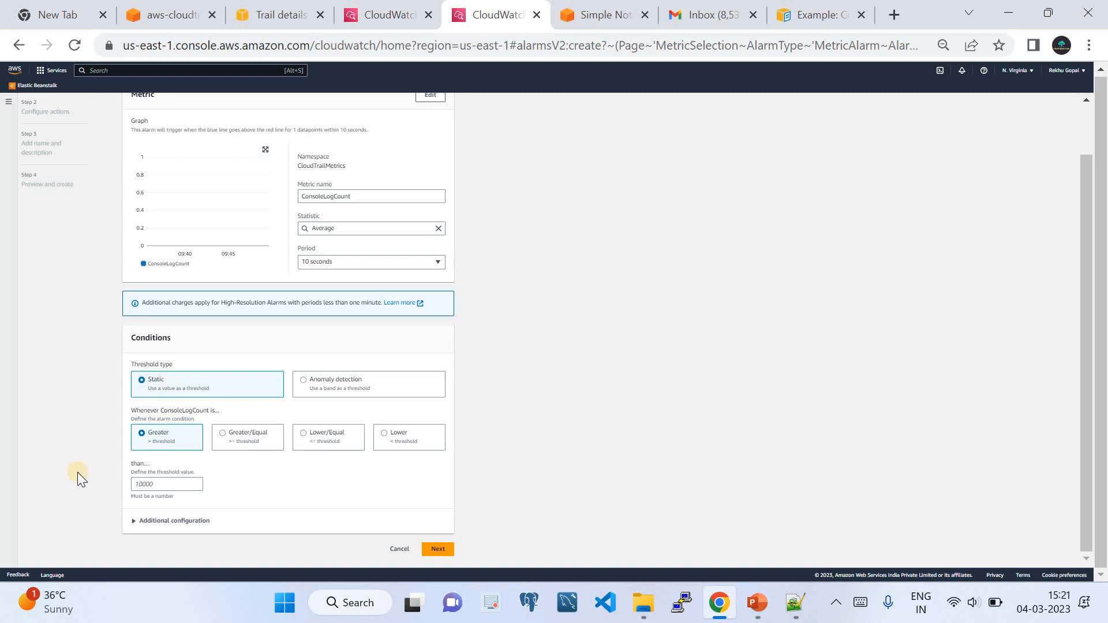
left_click(181, 479)
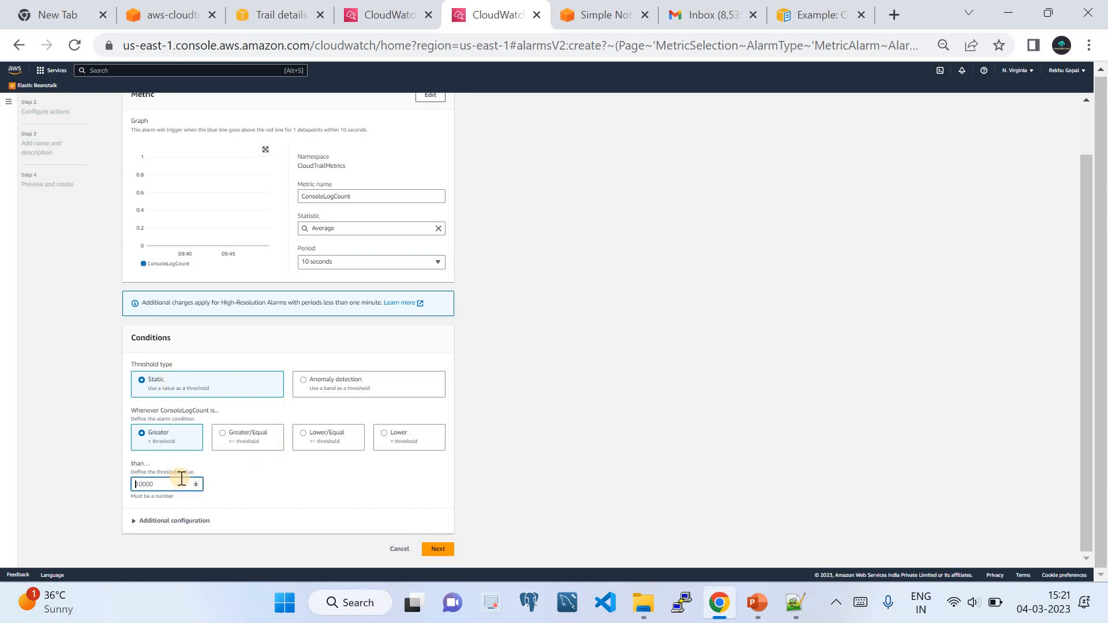
type("0")
left_click(160, 522)
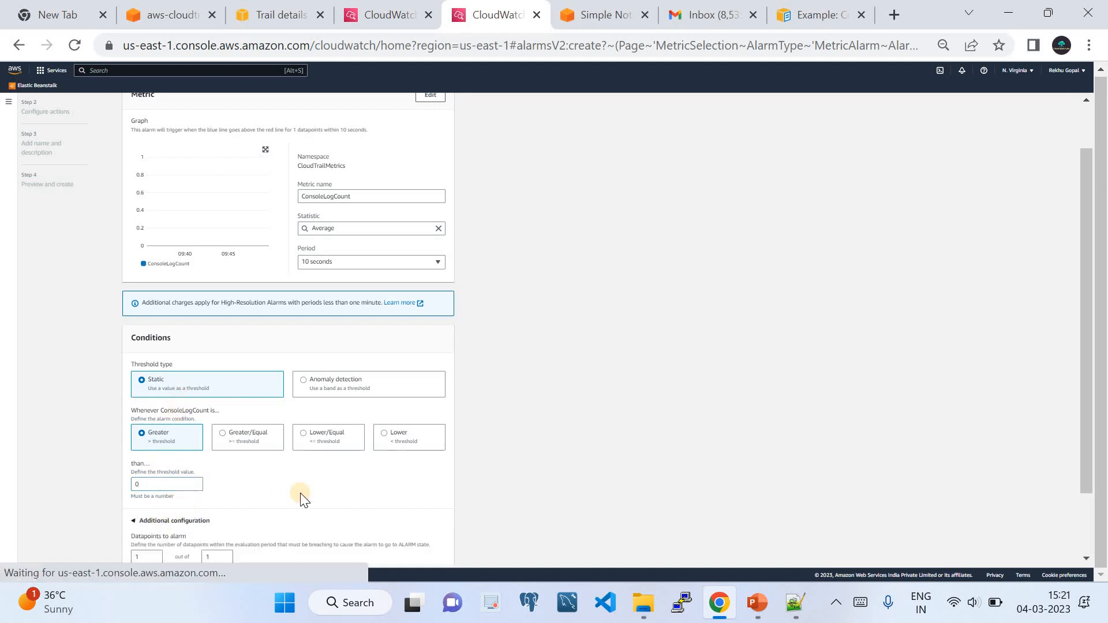
scroll(300, 492, "down", 2)
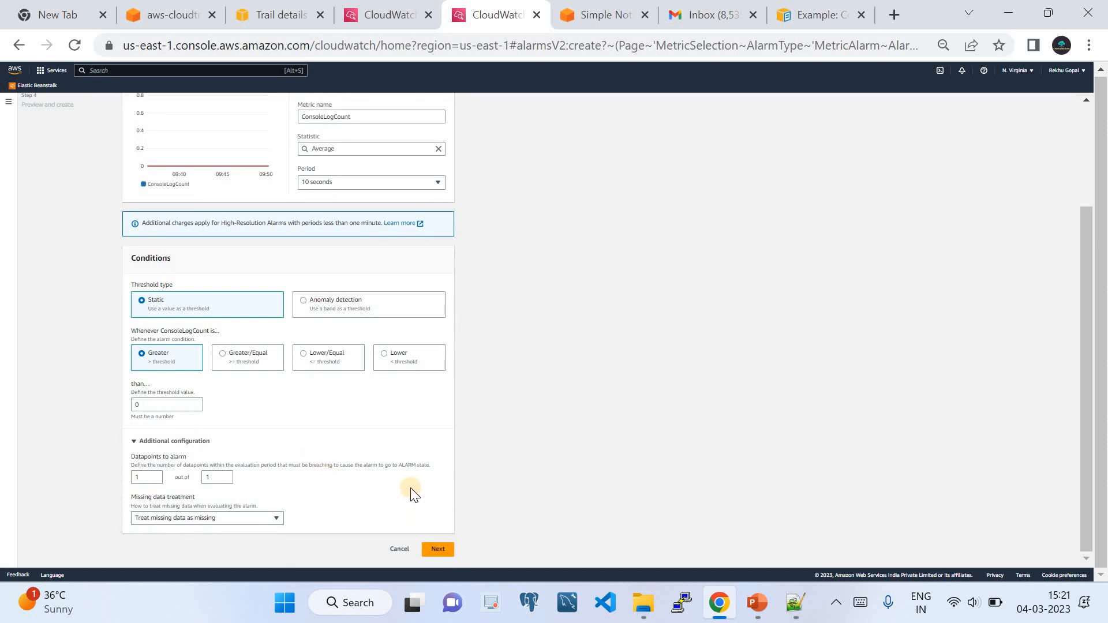
left_click(438, 549)
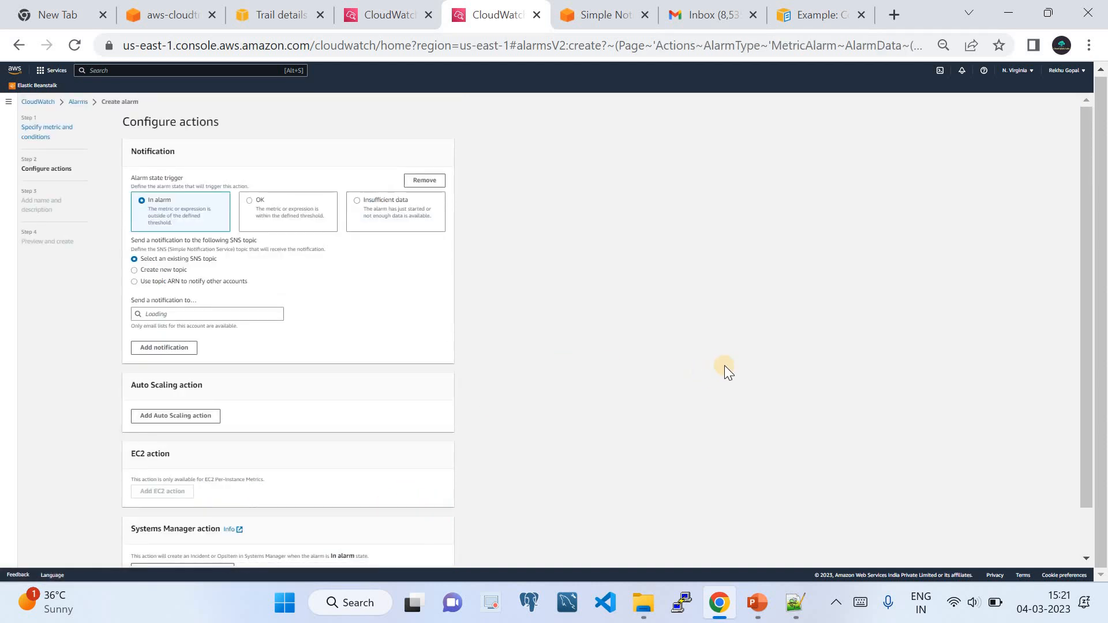
Have the In alarm notification create a new SNS topic named Default_CloudWatch_Alarms_Topic.
scroll(725, 359, "down", 2)
scroll(724, 359, "up", 2)
left_click(195, 132)
left_click_drag(195, 133, 227, 135)
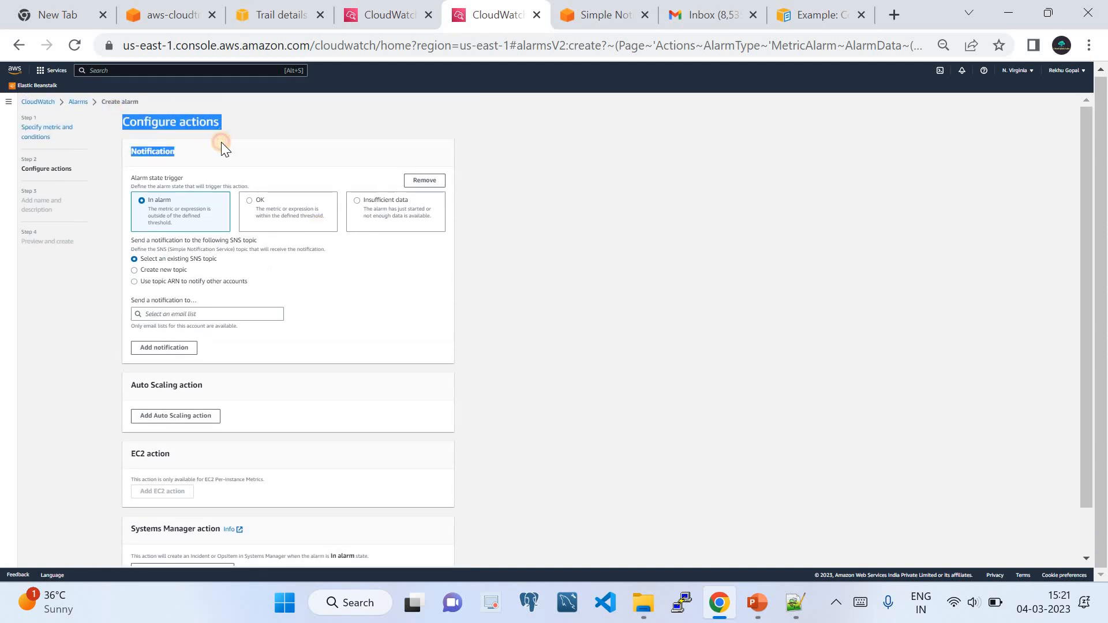
left_click(220, 142)
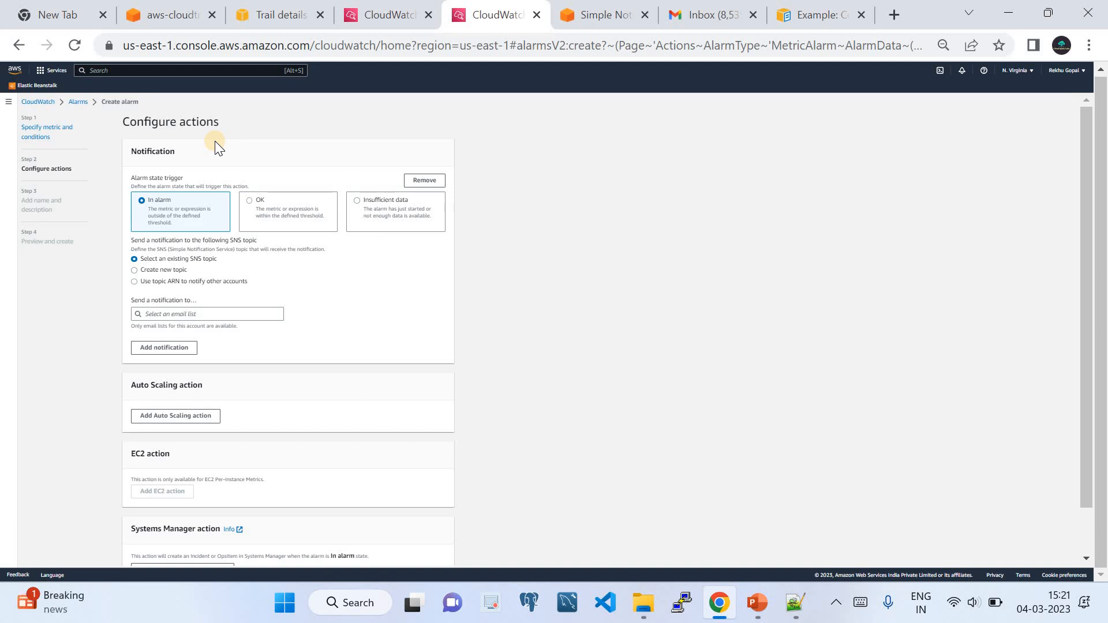
left_click(757, 602)
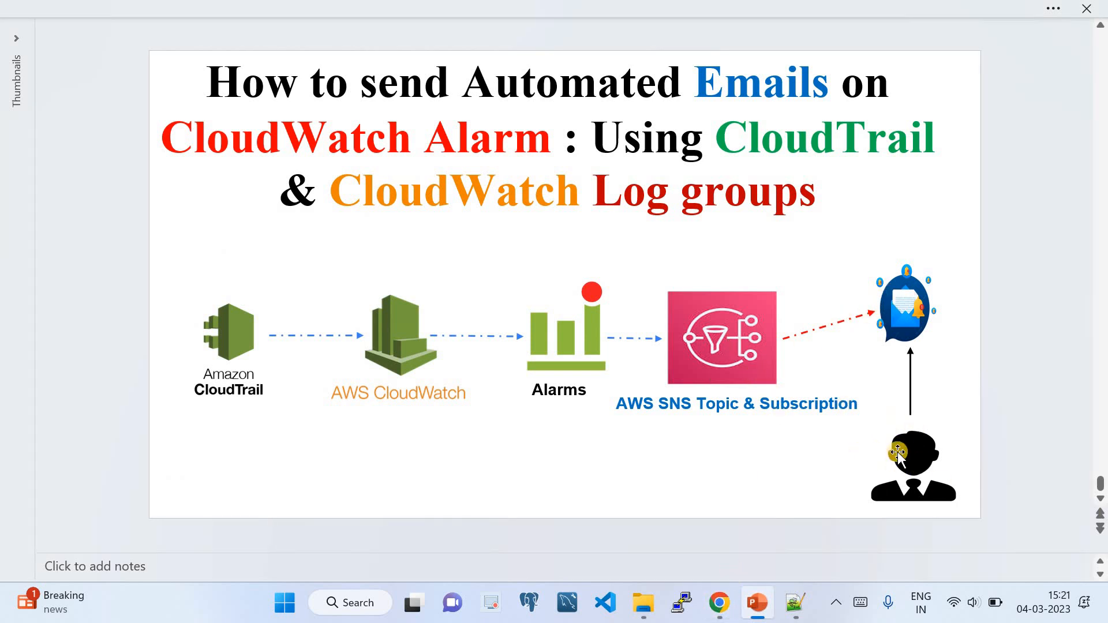
left_click(719, 602)
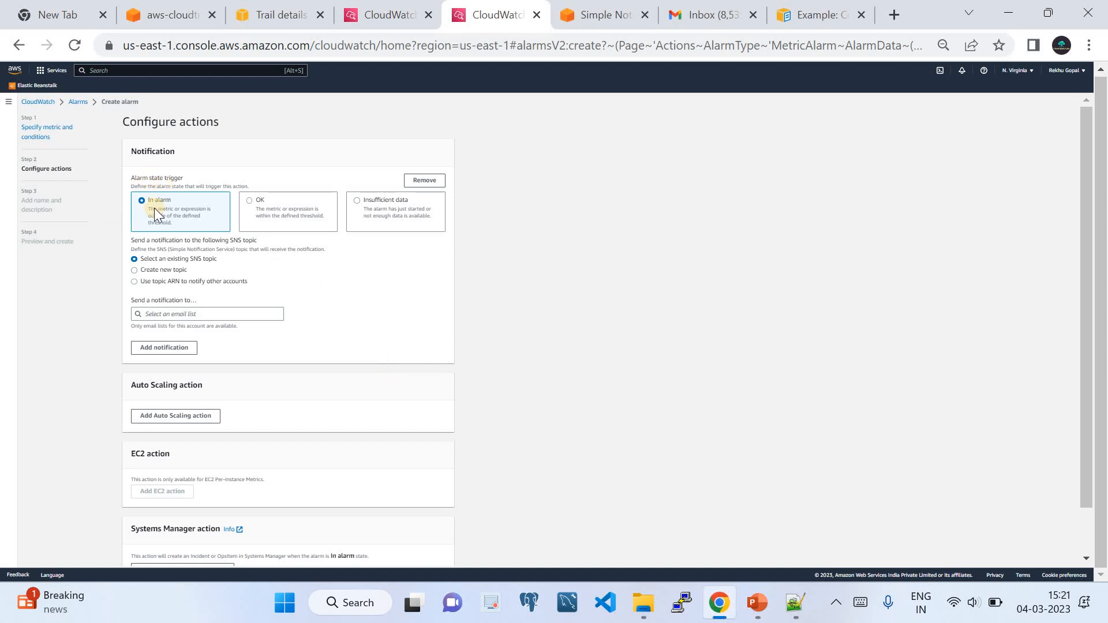
left_click(137, 271)
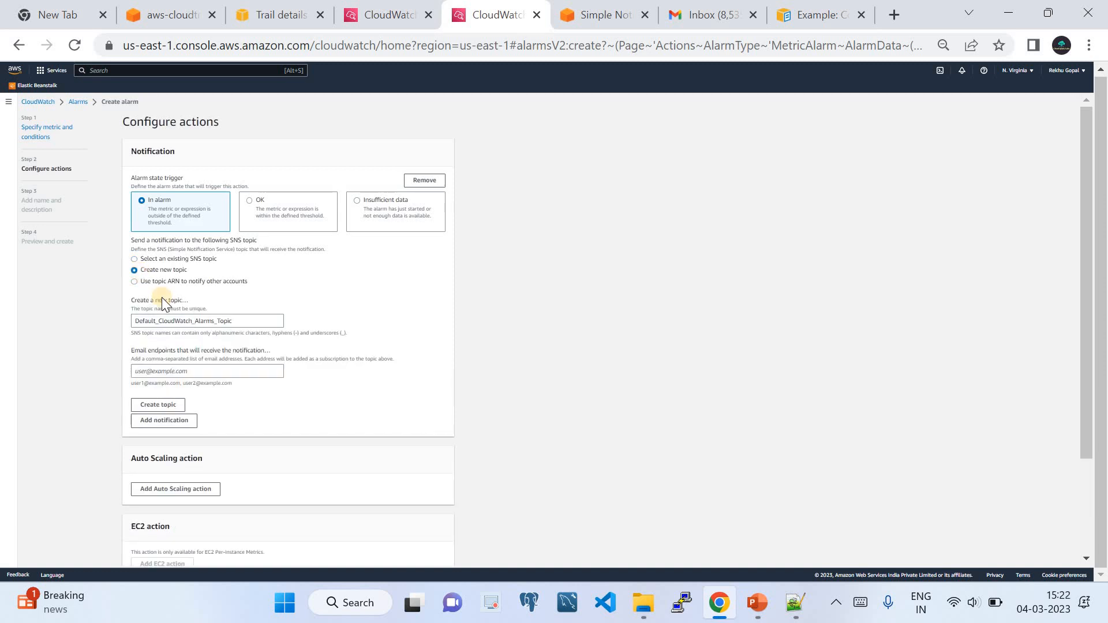
left_click(253, 321)
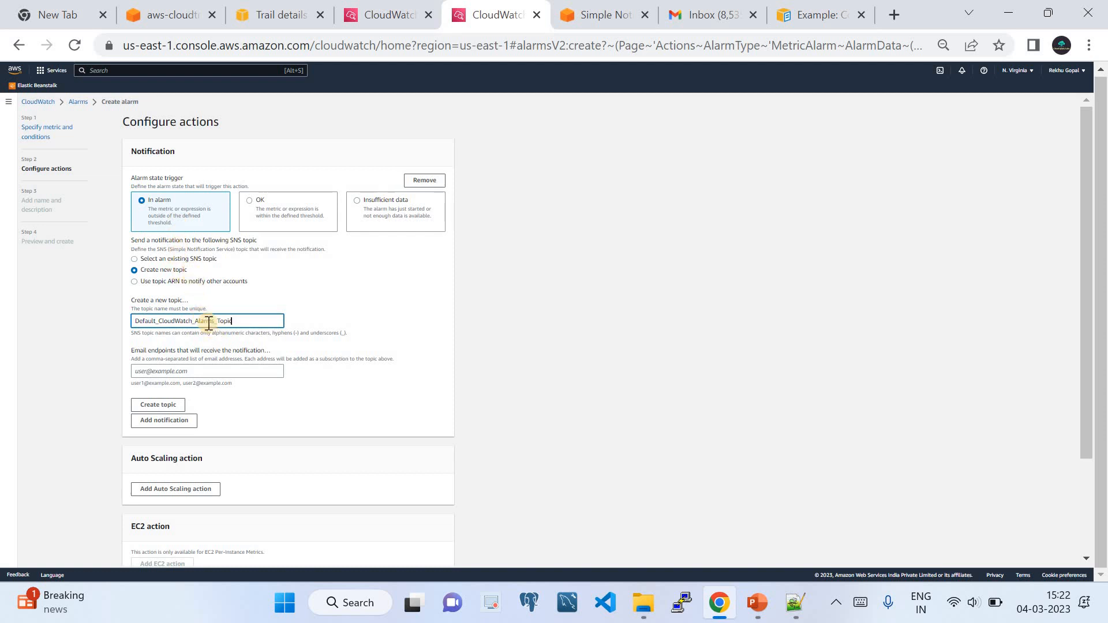
Add the notification email address as the topic's endpoint and create Default_CloudWatch_Alarms_Topic.
left_click(199, 371)
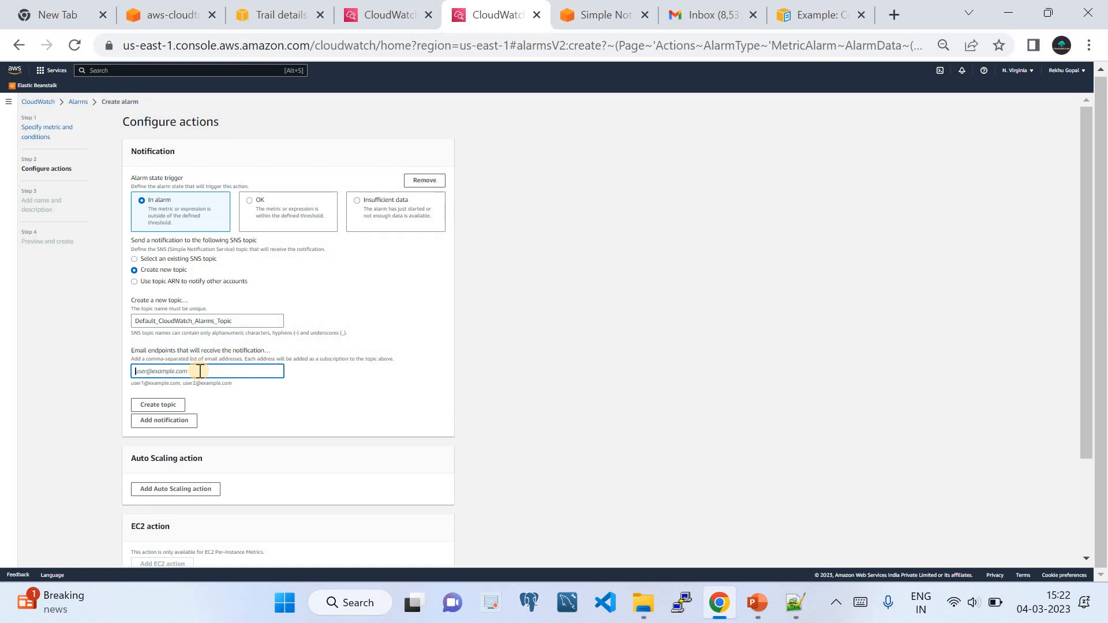
scroll(305, 317, "down", 3)
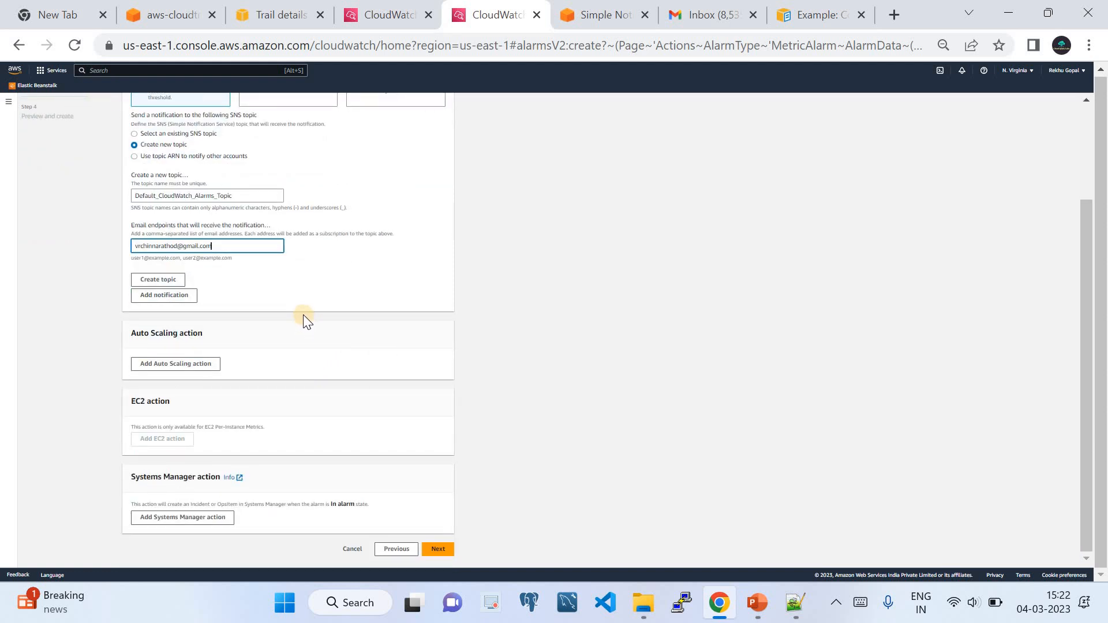
left_click(167, 280)
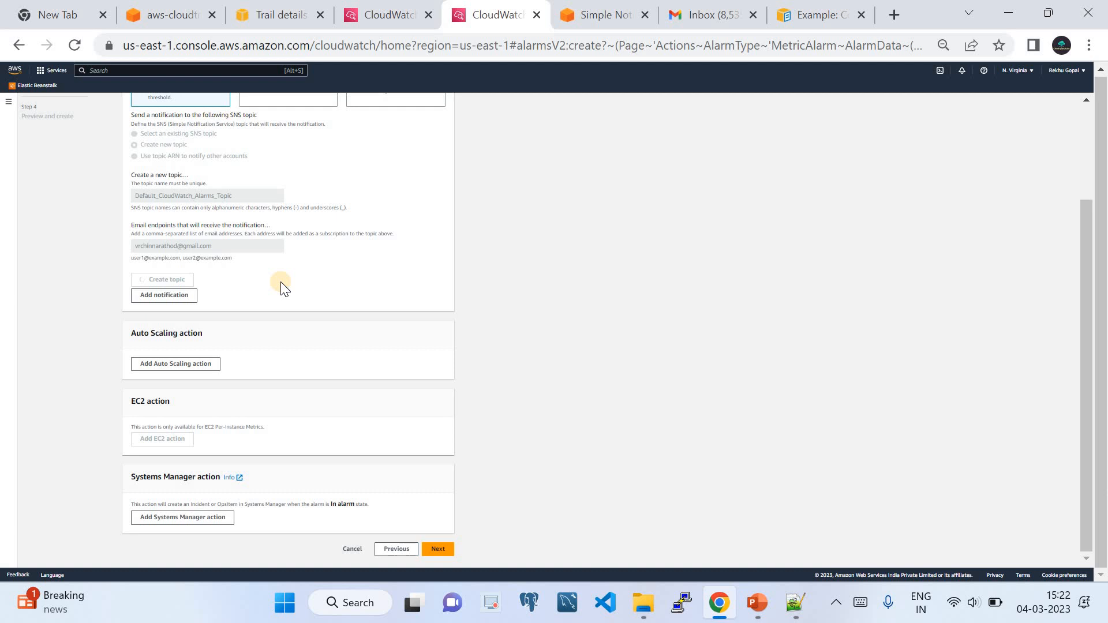
Confirm the Default_CloudWatch_Alarms_Topic subscription from the AWS Subscription Confirmation email in Gmail.
left_click(693, 24)
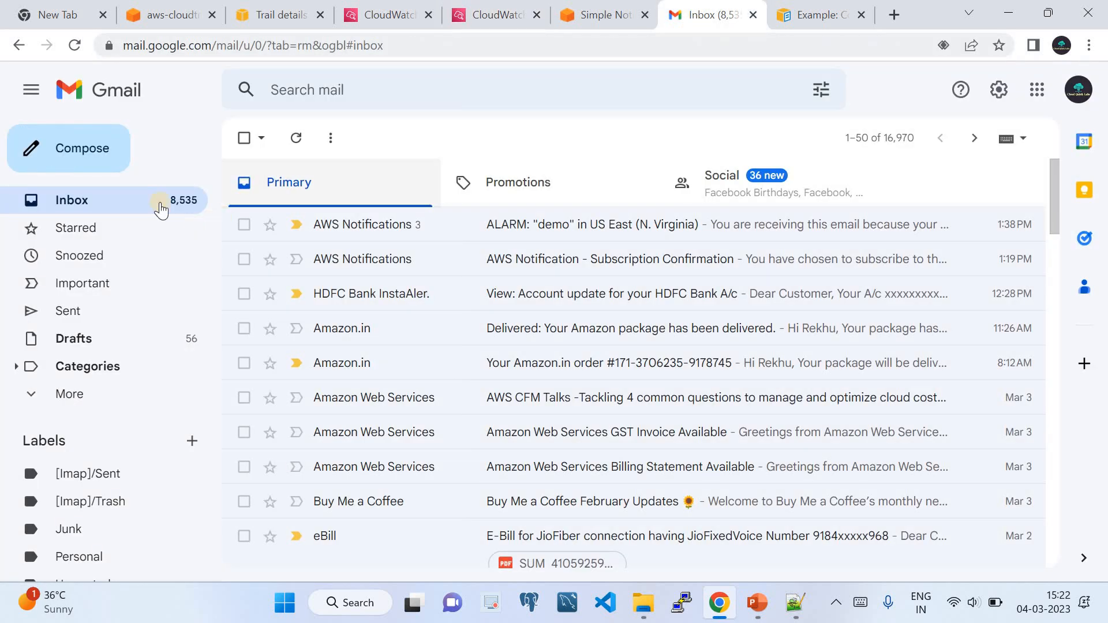
left_click(294, 140)
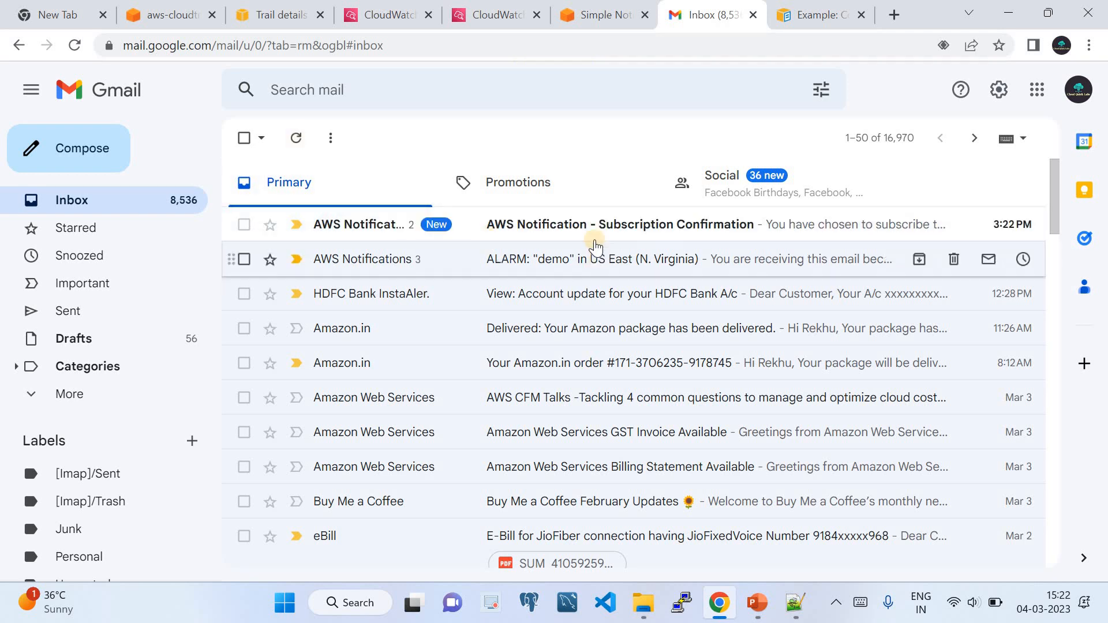
left_click(588, 225)
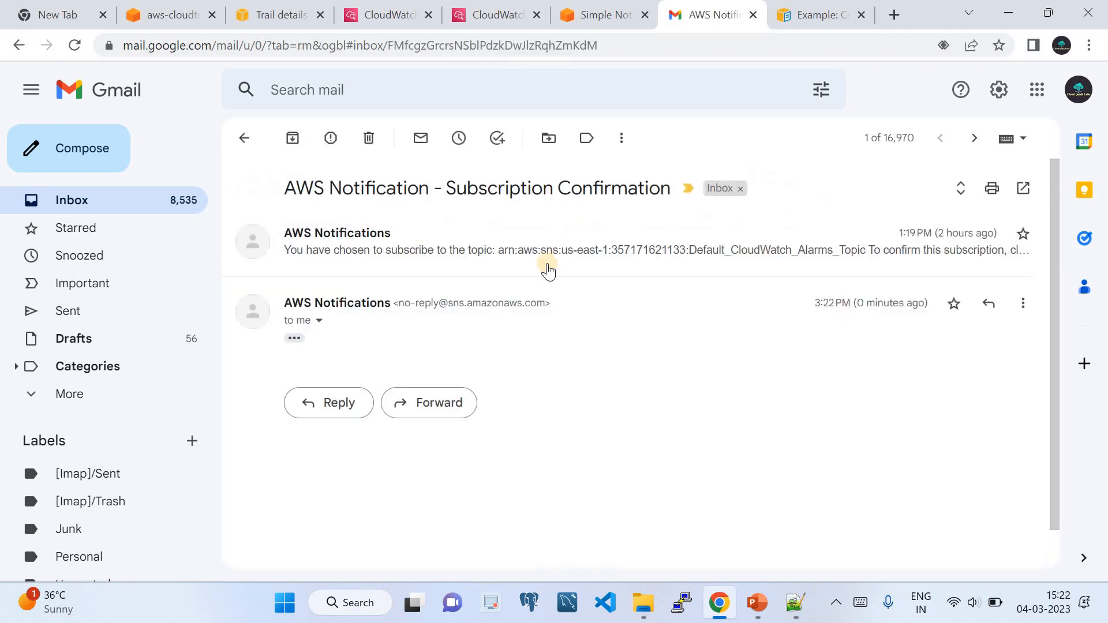
left_click(295, 339)
scroll(415, 357, "down", 1)
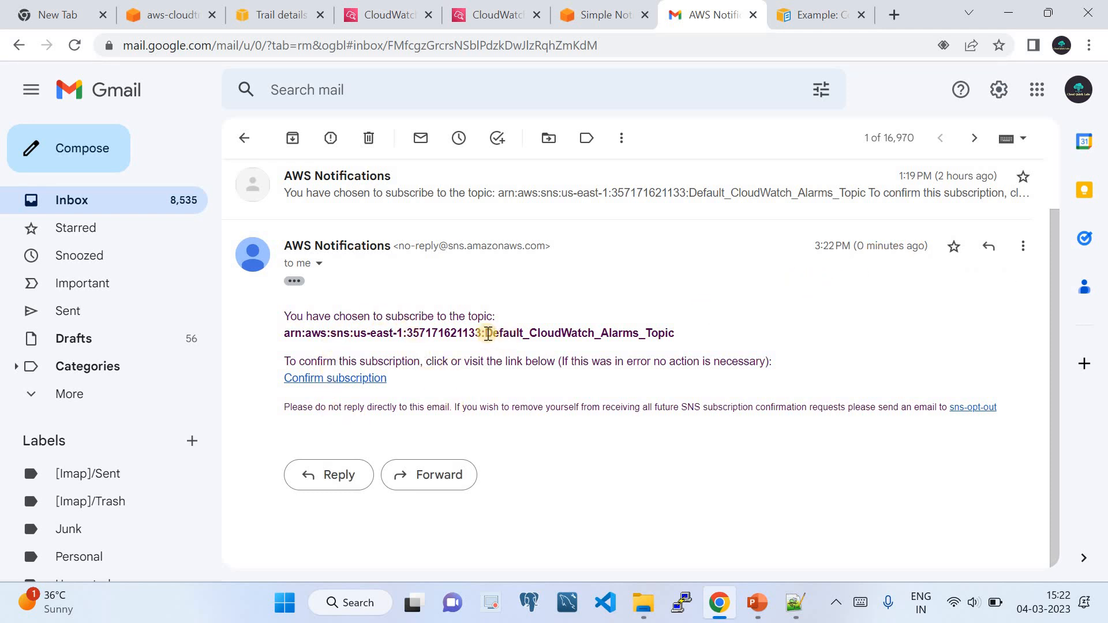
left_click_drag(485, 333, 694, 337)
left_click(363, 385)
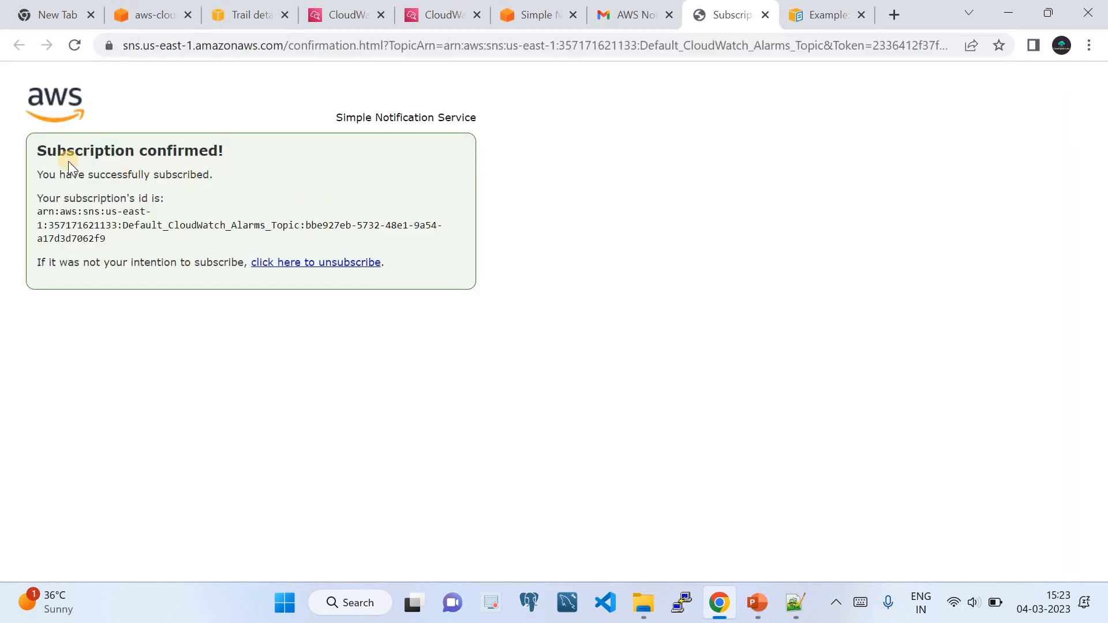
left_click(539, 20)
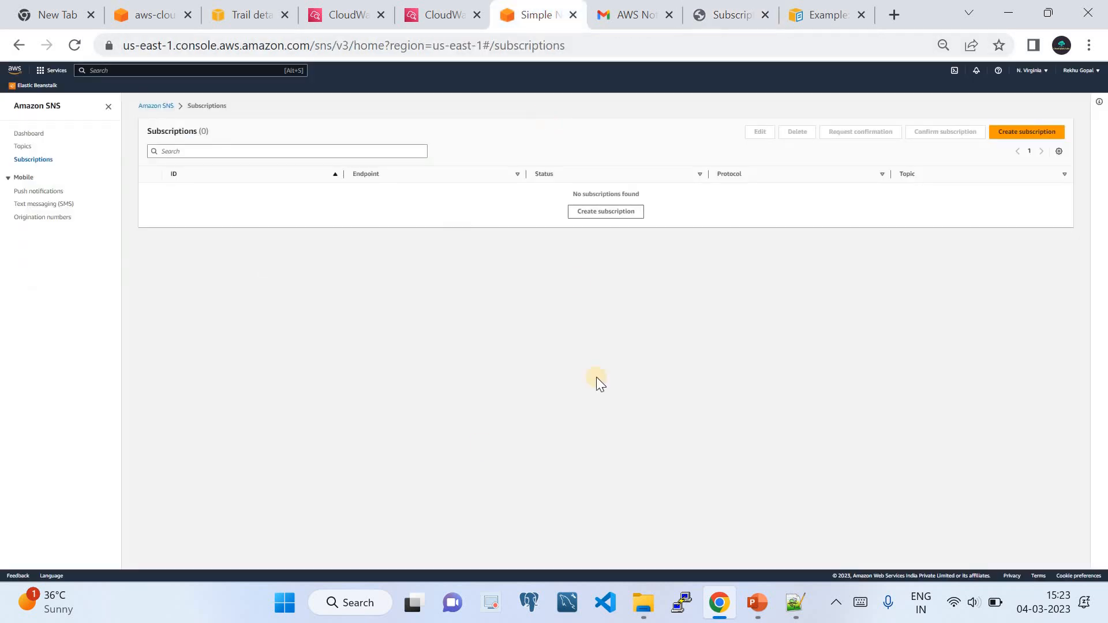
Find Default_CloudWatch_Alarms_Topic in the SNS topics list and copy its name.
left_click(417, 18)
scroll(285, 306, "up", 1)
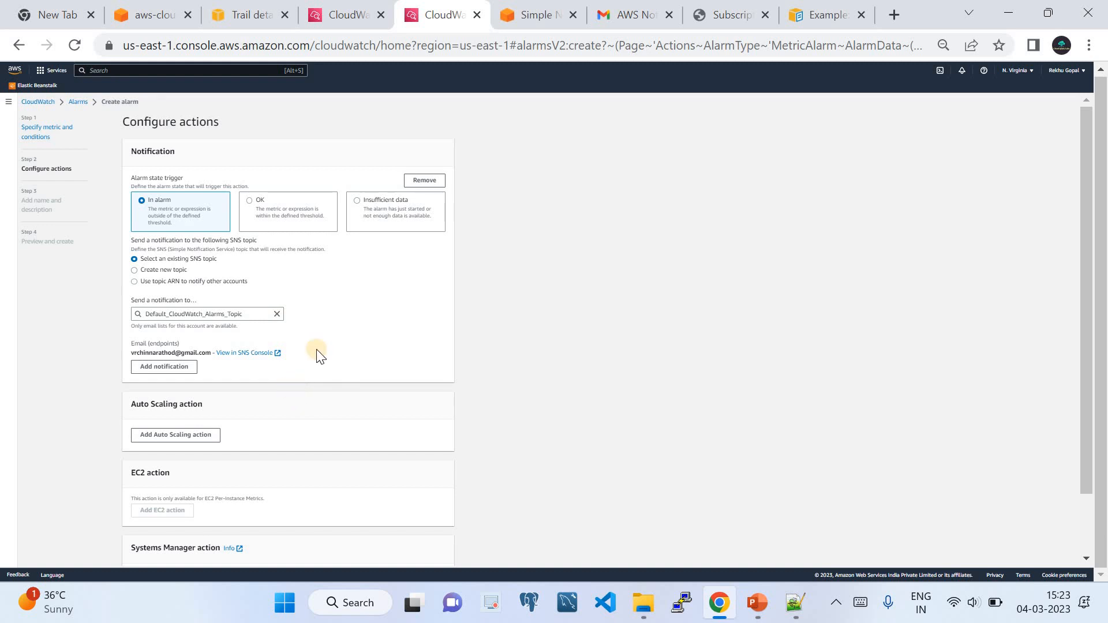
left_click(539, 15)
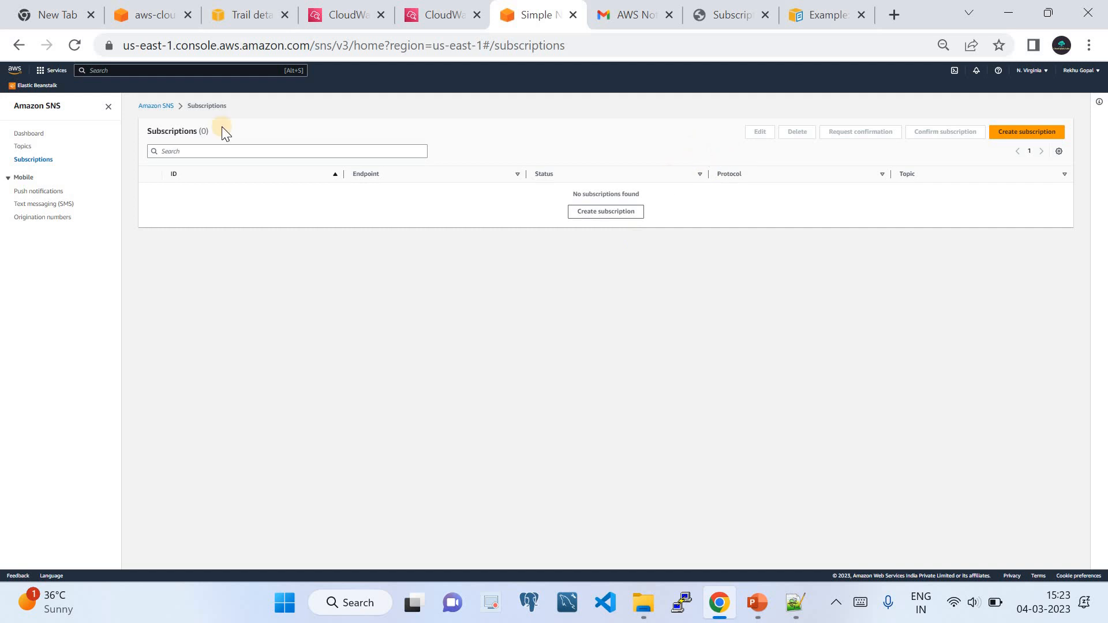
left_click(30, 134)
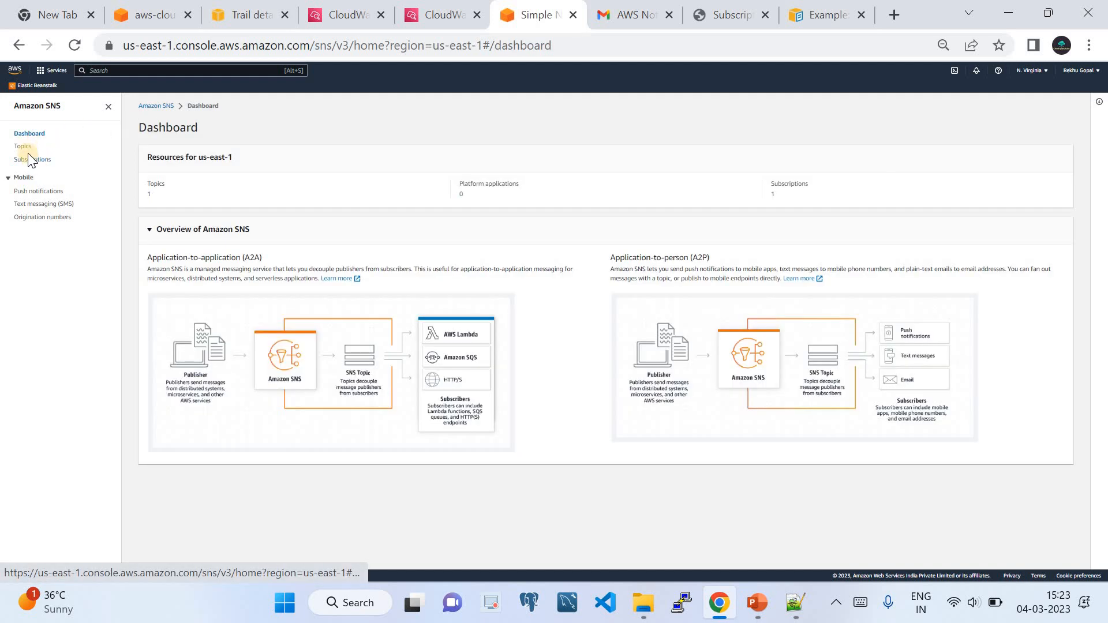
left_click(24, 145)
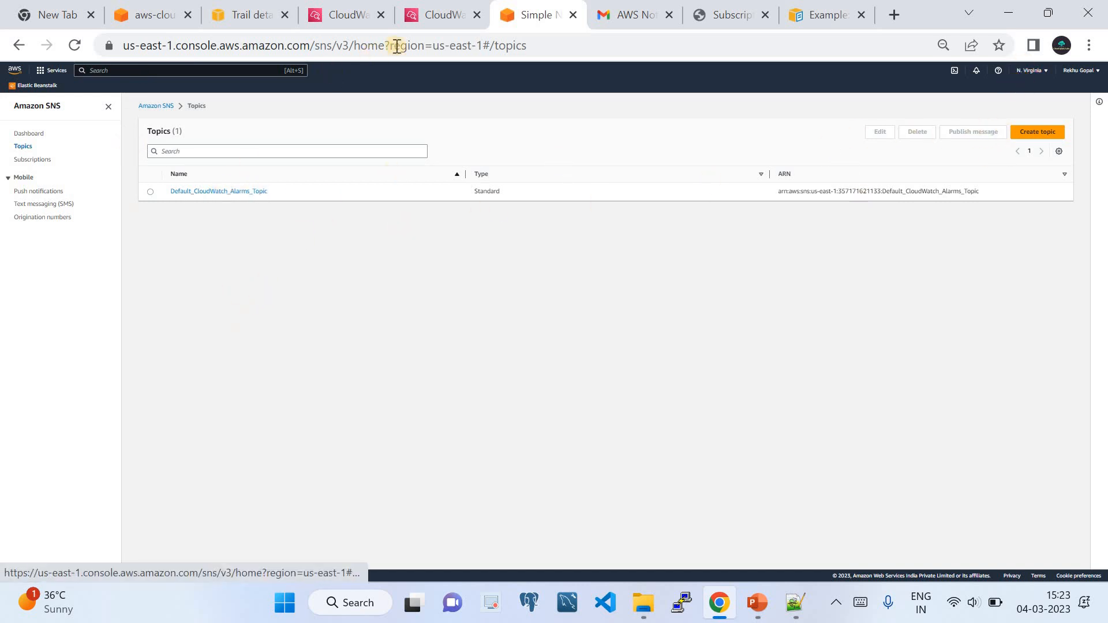
left_click_drag(268, 191, 168, 195)
key("ctrl+c")
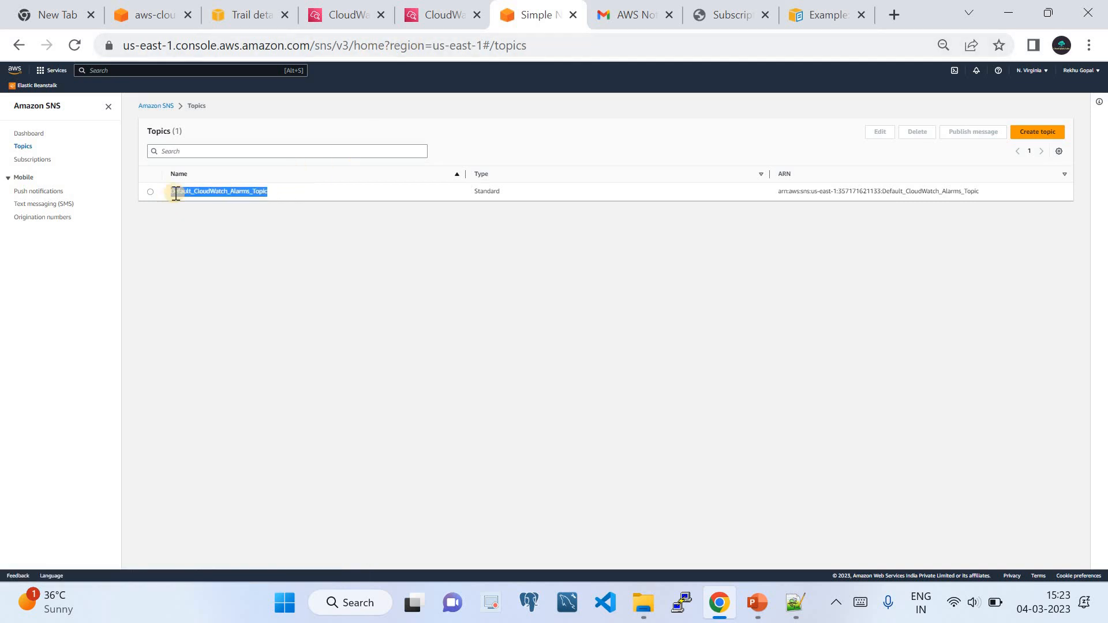
Search the alarm page for the topic name and verify the topic's Confirmed email subscription.
left_click(445, 16)
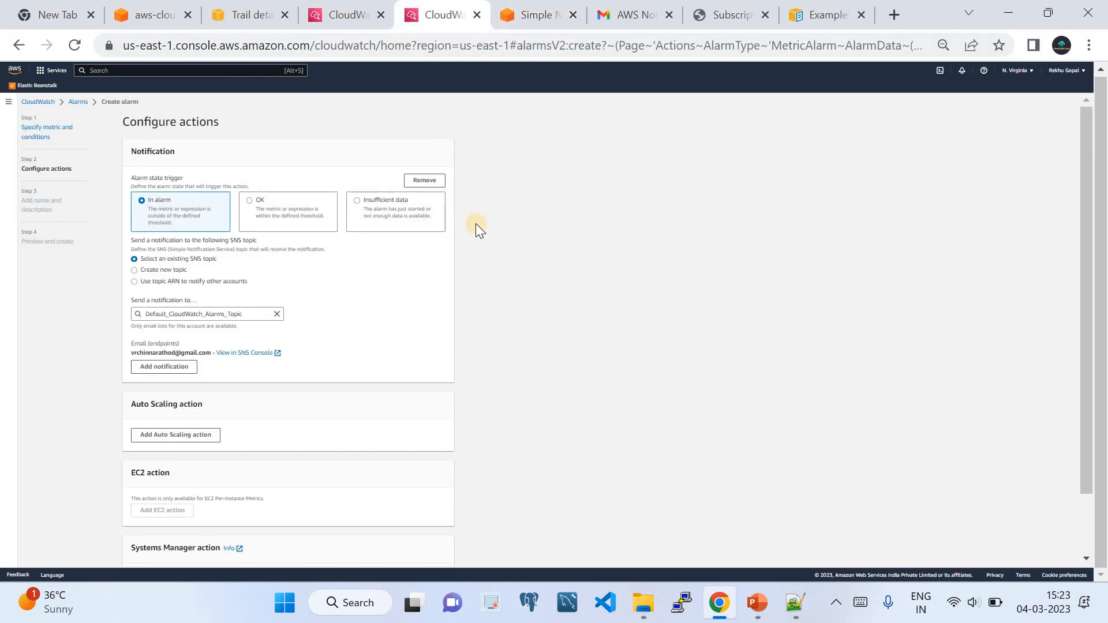
key("ctrl+f")
key("ctrl+v")
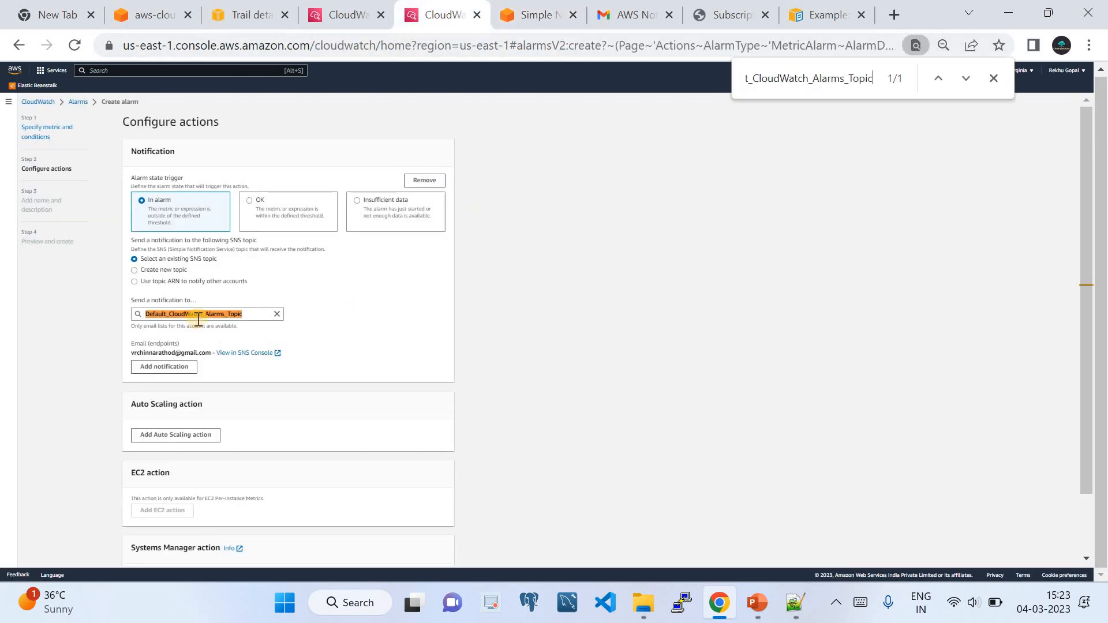
left_click(558, 19)
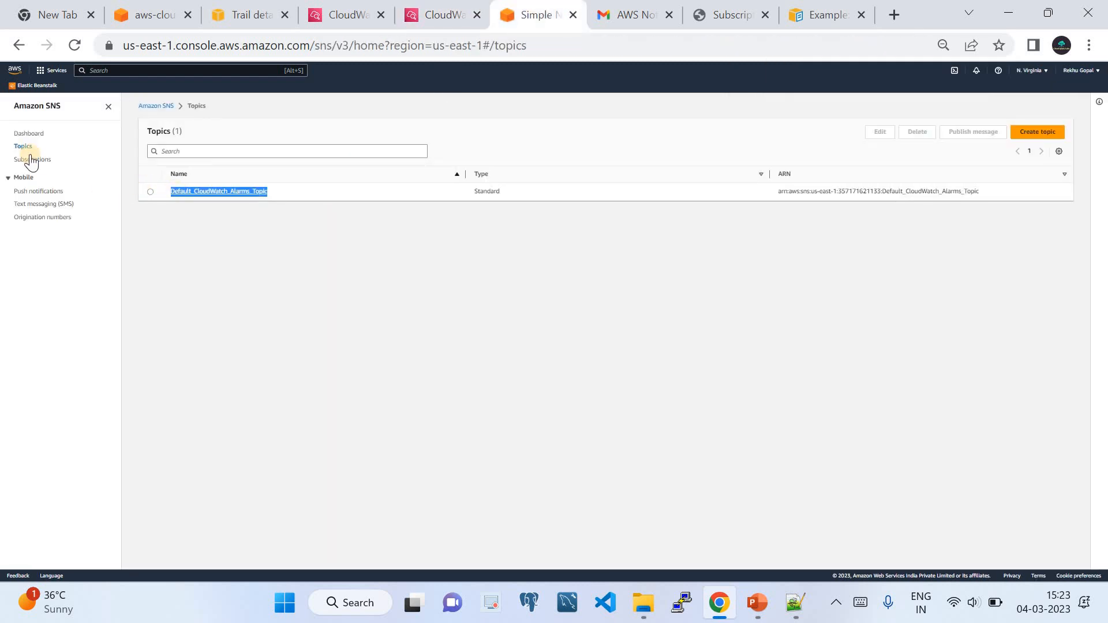
left_click(199, 190)
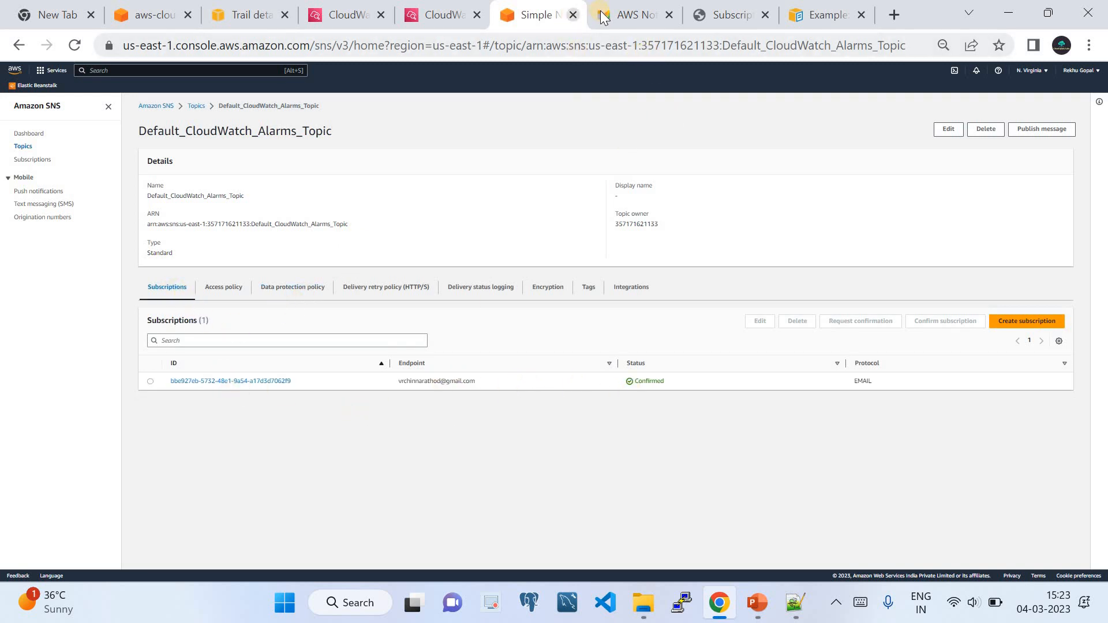
left_click(632, 14)
left_click(124, 199)
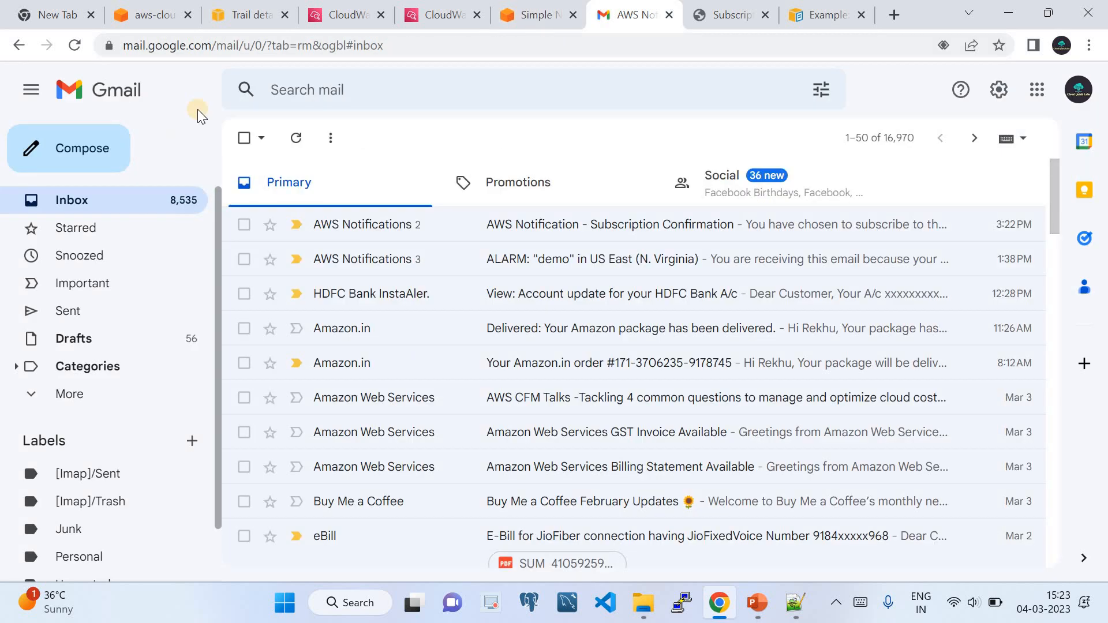
Reload the SNS topics list, then return to the alarm's Configure actions with the find bar closed.
left_click(431, 16)
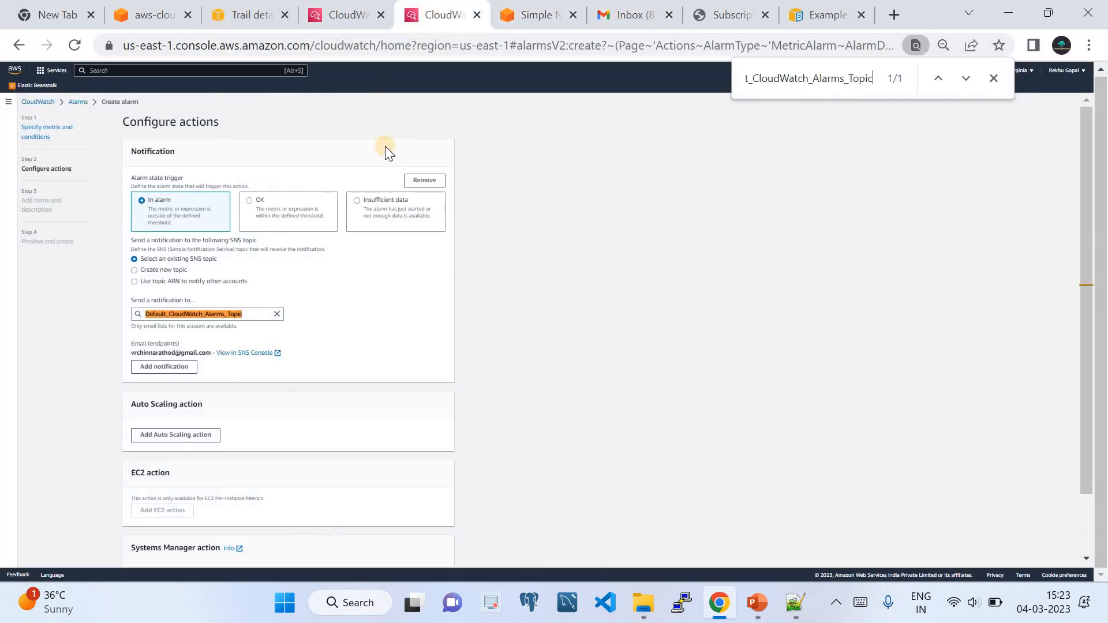
left_click(514, 16)
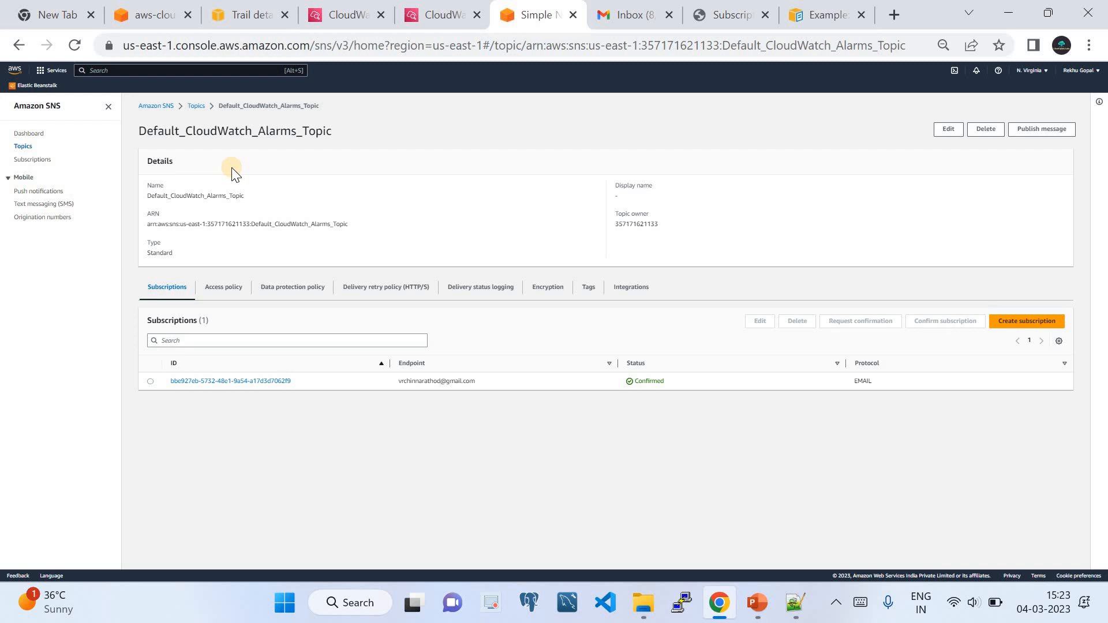
left_click(29, 133)
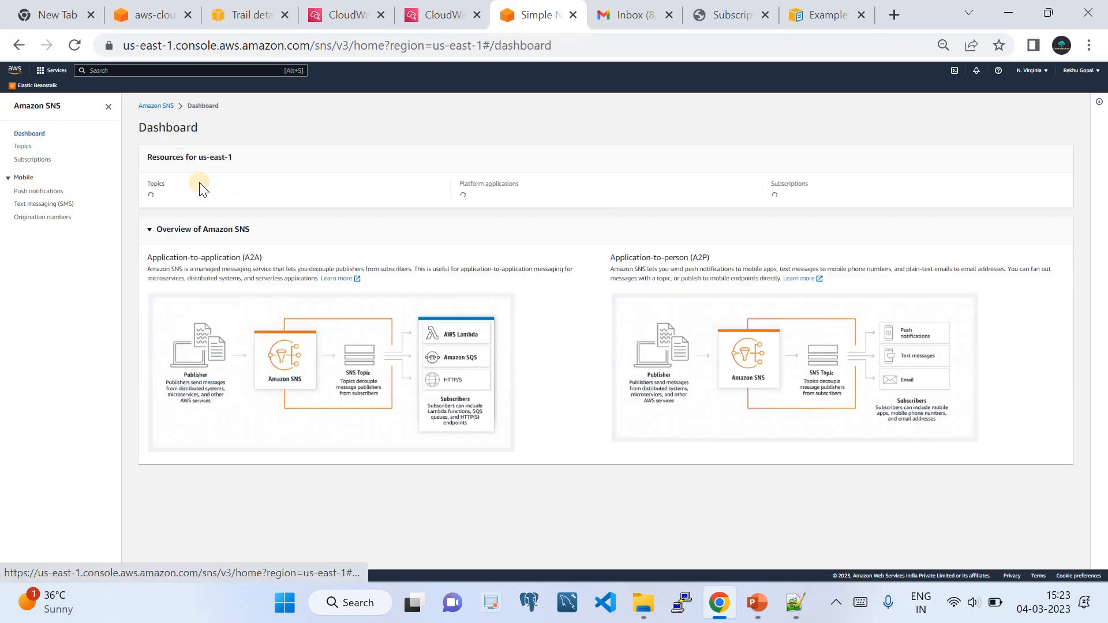
left_click(49, 145)
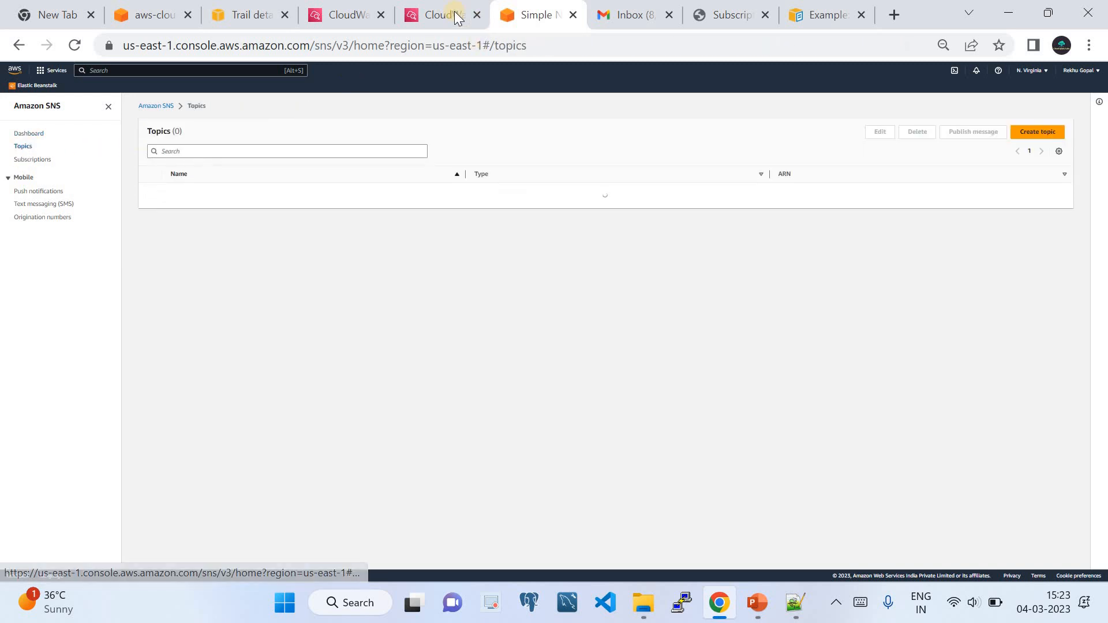
left_click(443, 15)
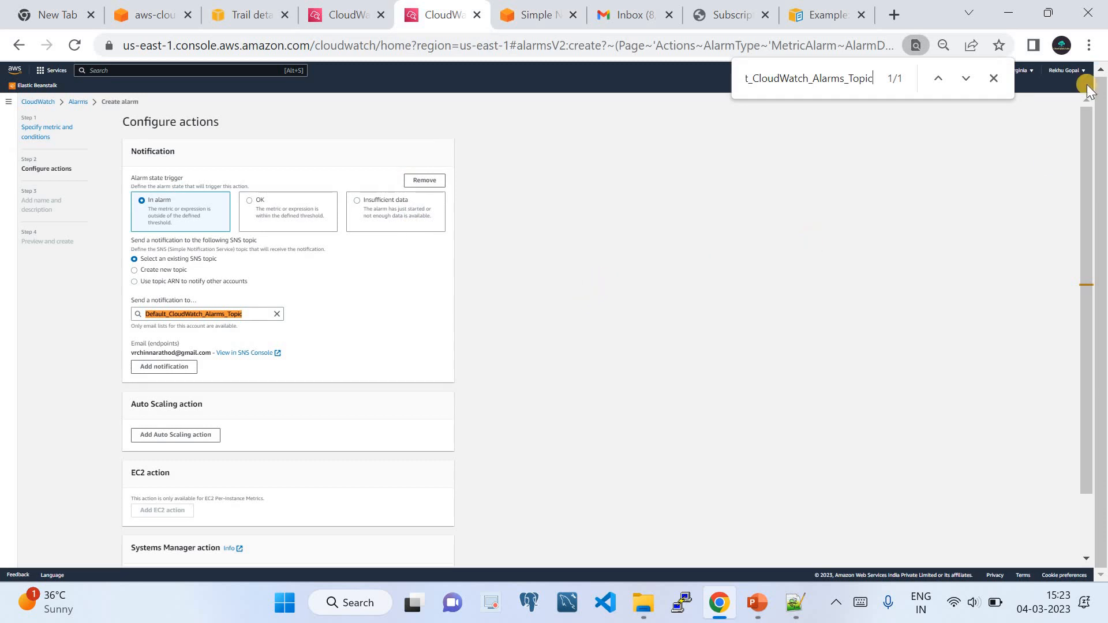
left_click(993, 79)
scroll(538, 327, "down", 2)
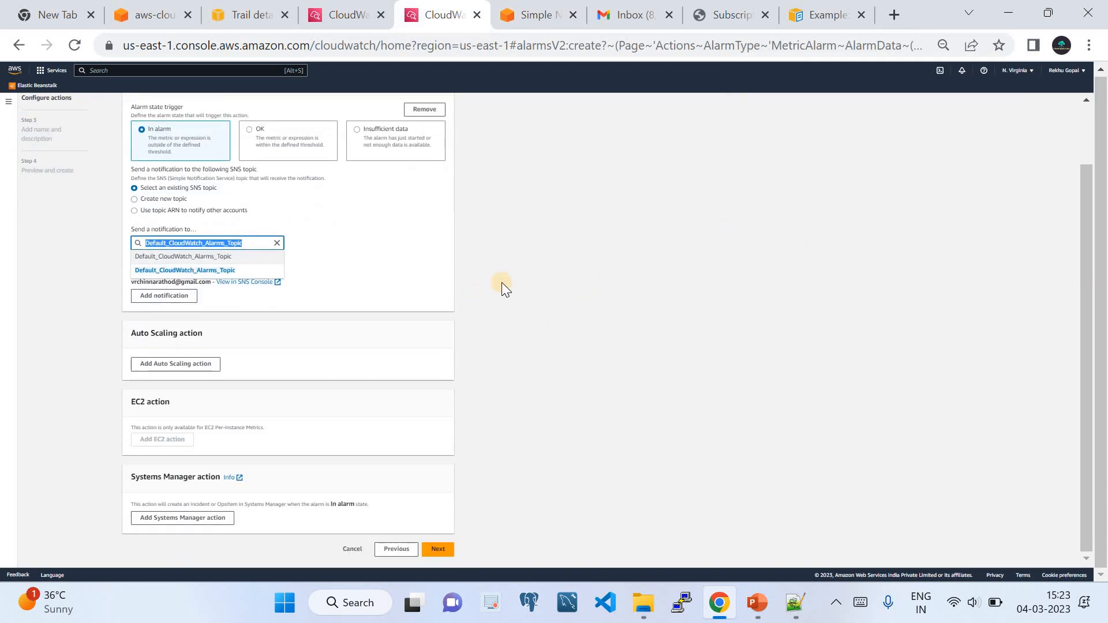
left_click(338, 268)
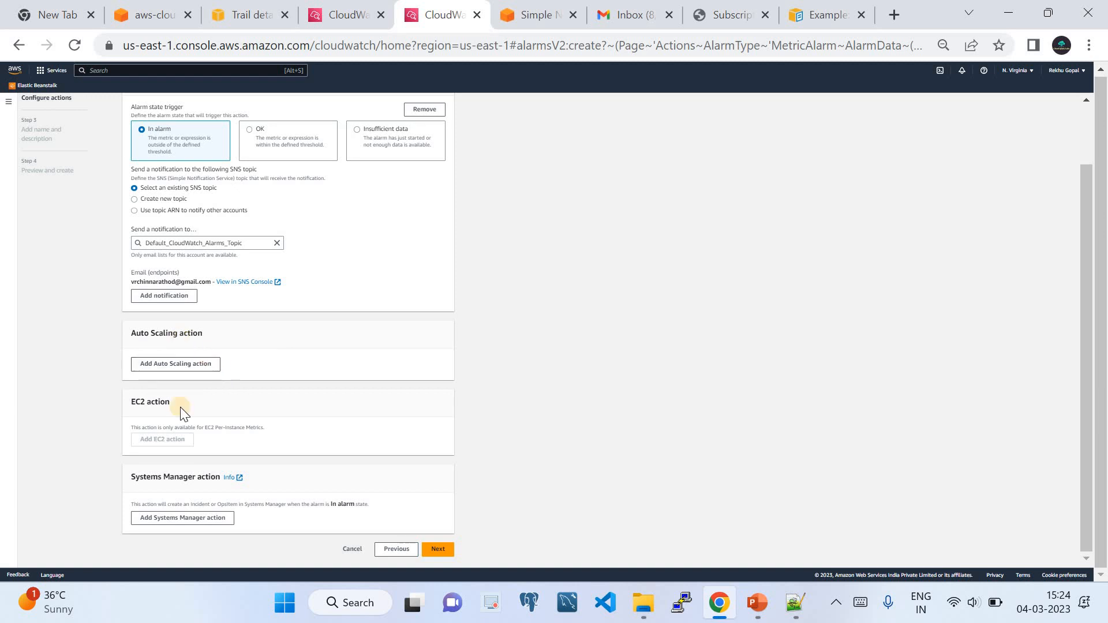
Name the alarm 'Hey..! Somebody Described Logd Streams in your account'.
left_click(439, 551)
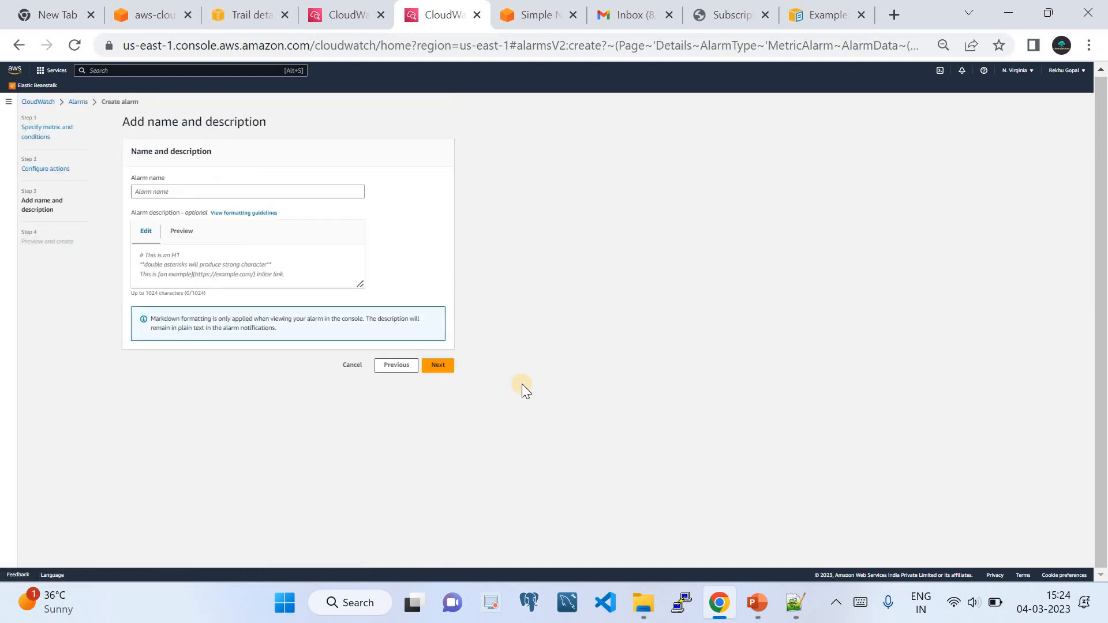
left_click(173, 190)
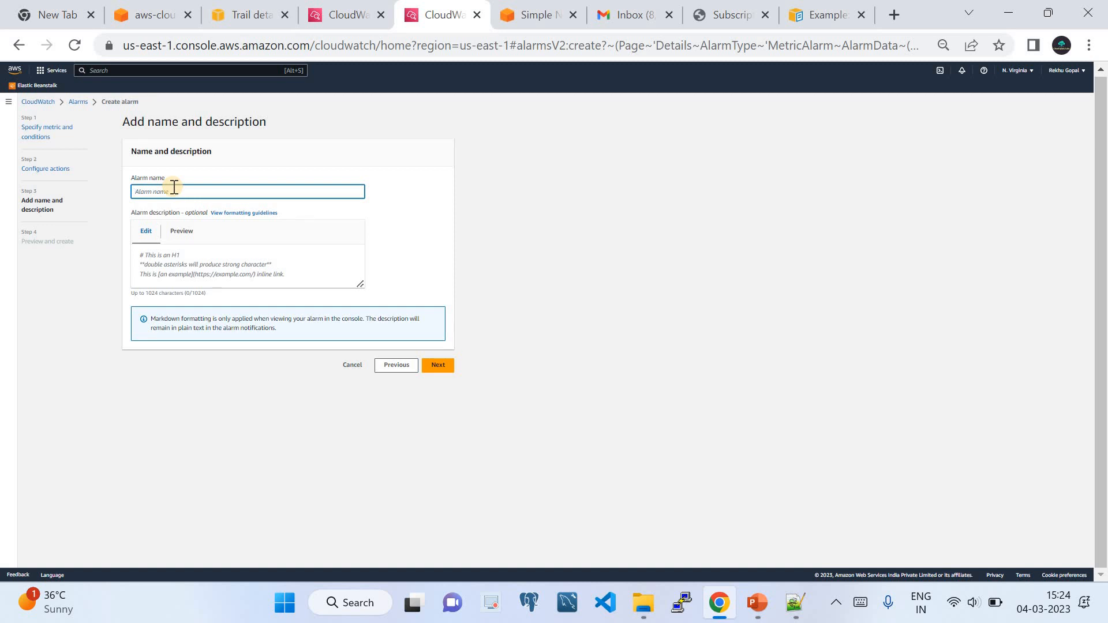
left_click(793, 603)
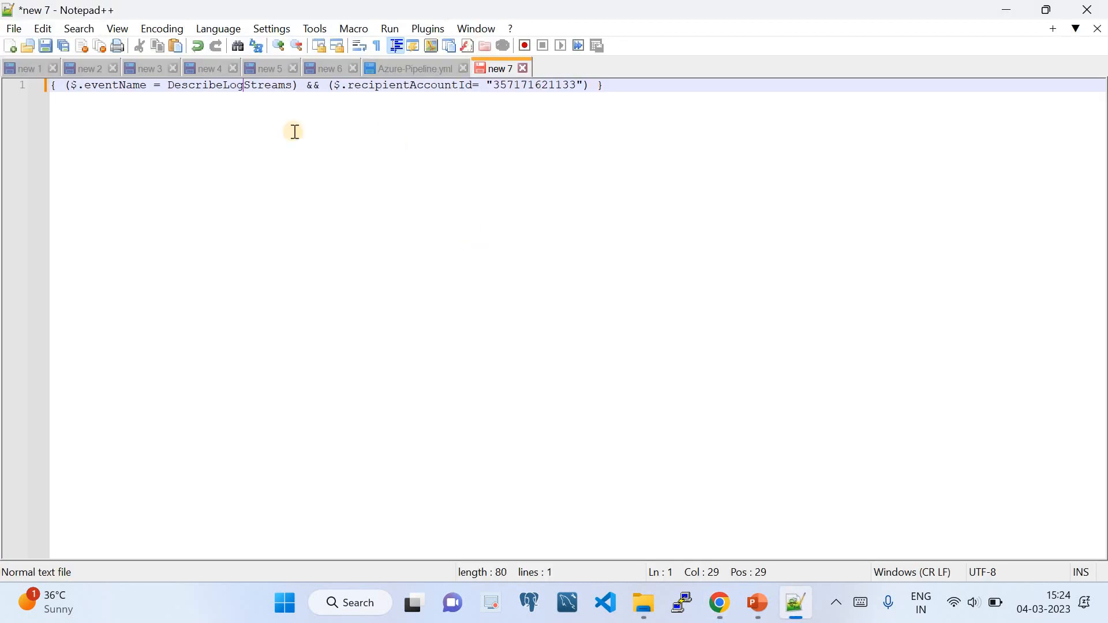
double_click(235, 88)
key("ctrl+c")
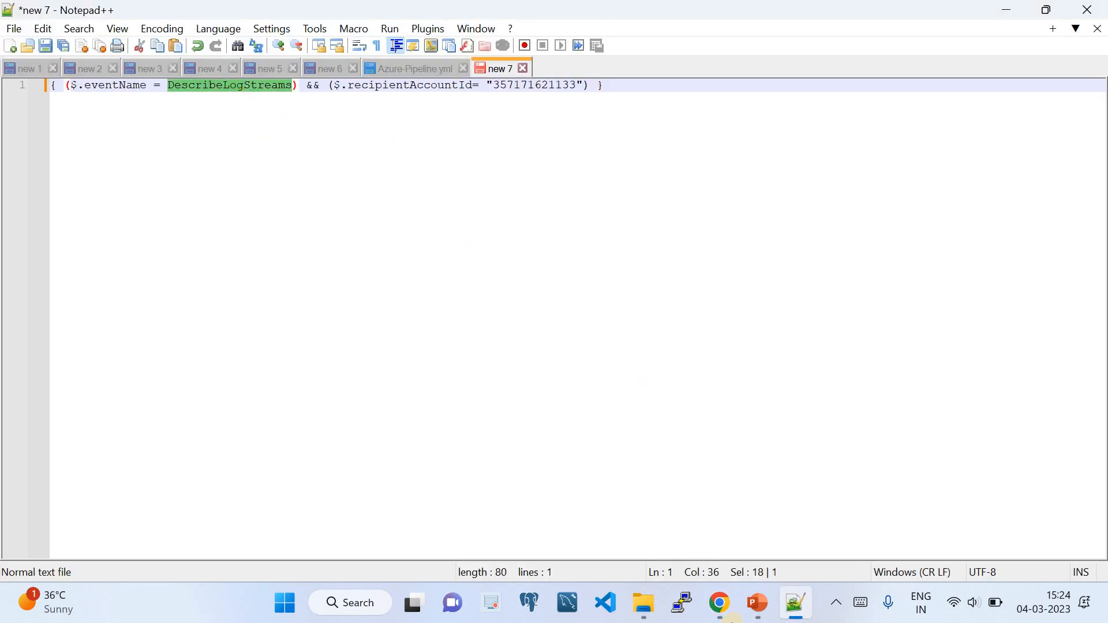
left_click(720, 603)
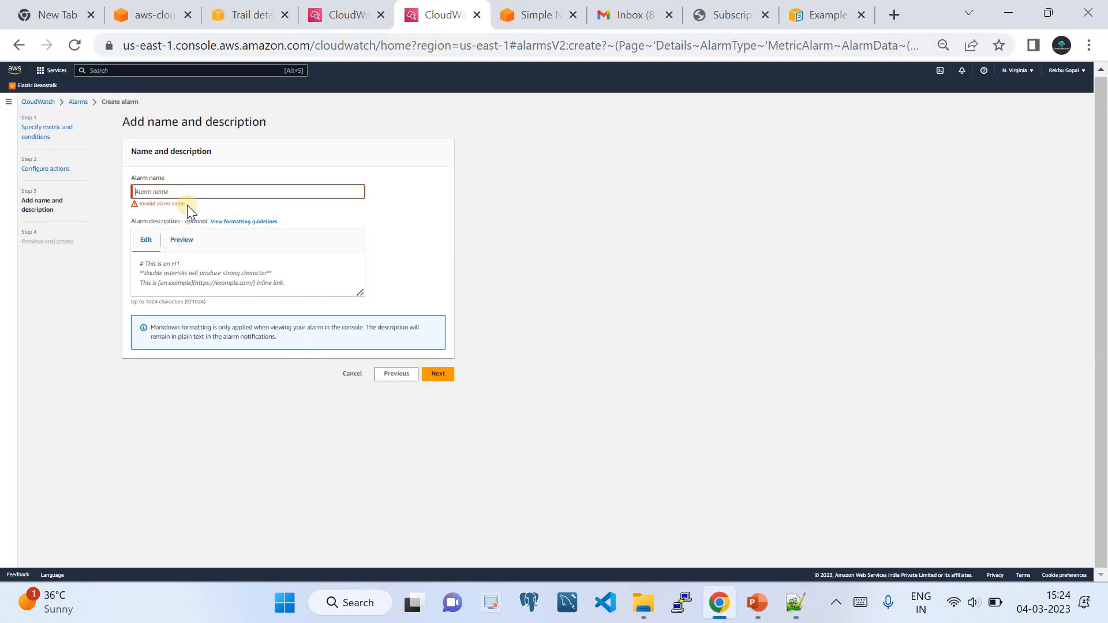
type("Hey")
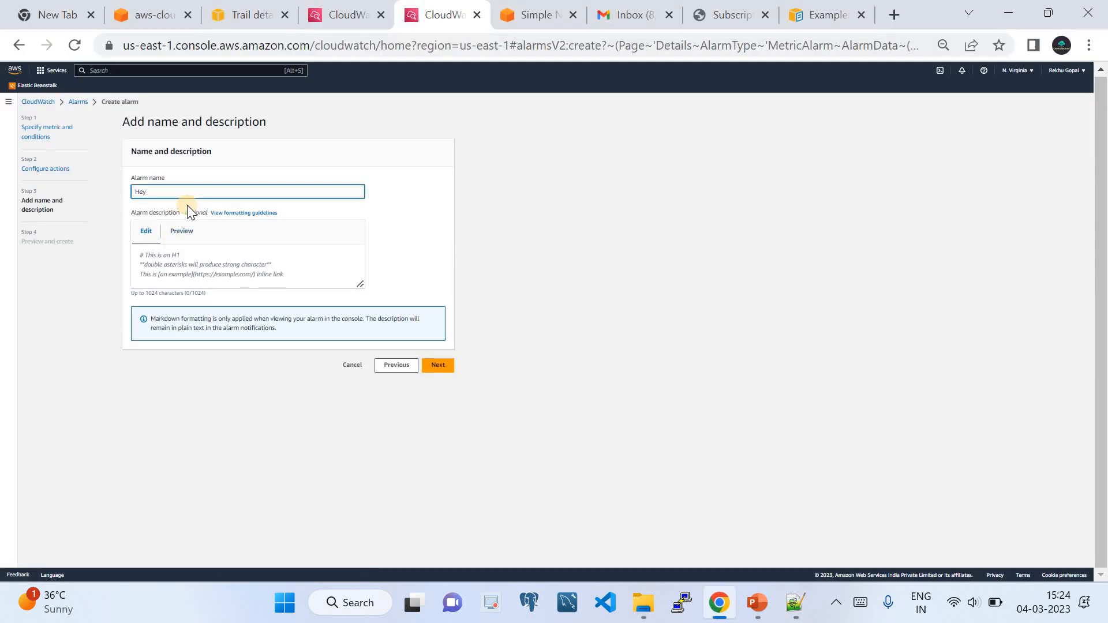
type("..!")
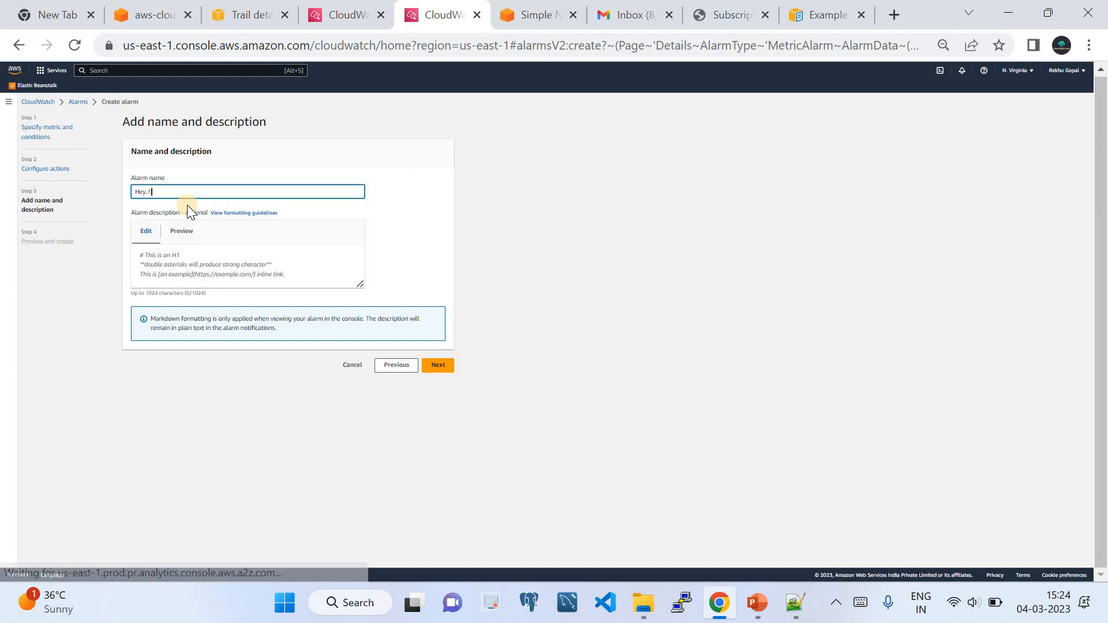
type(" So.")
type("n")
key("BackSpace")
key("BackSpace")
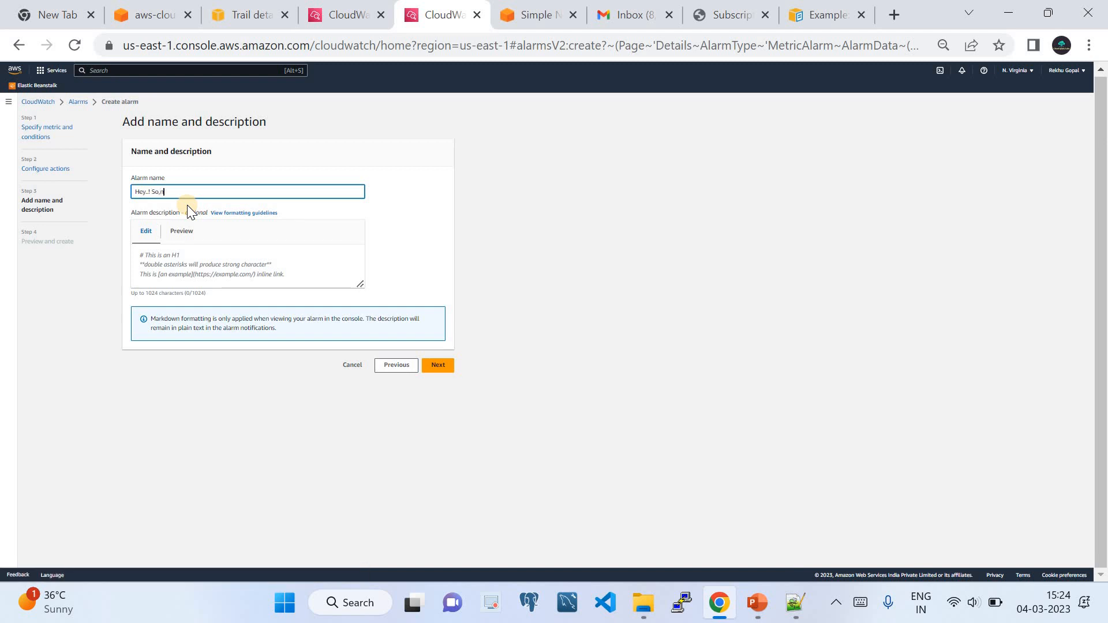
type("mebod")
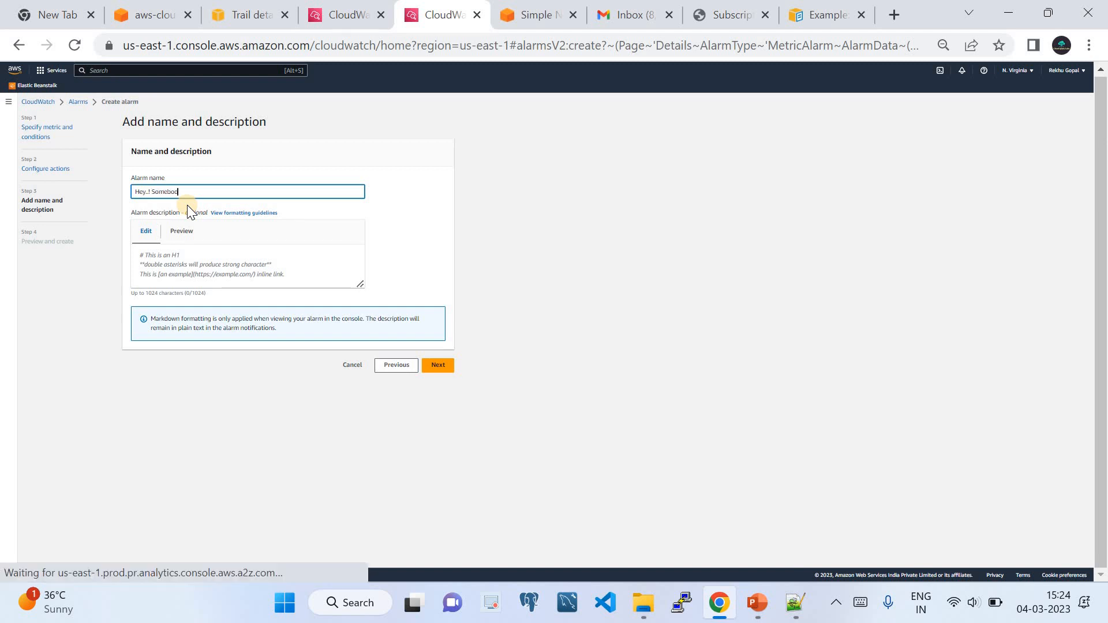
type("y")
key("ctrl+v")
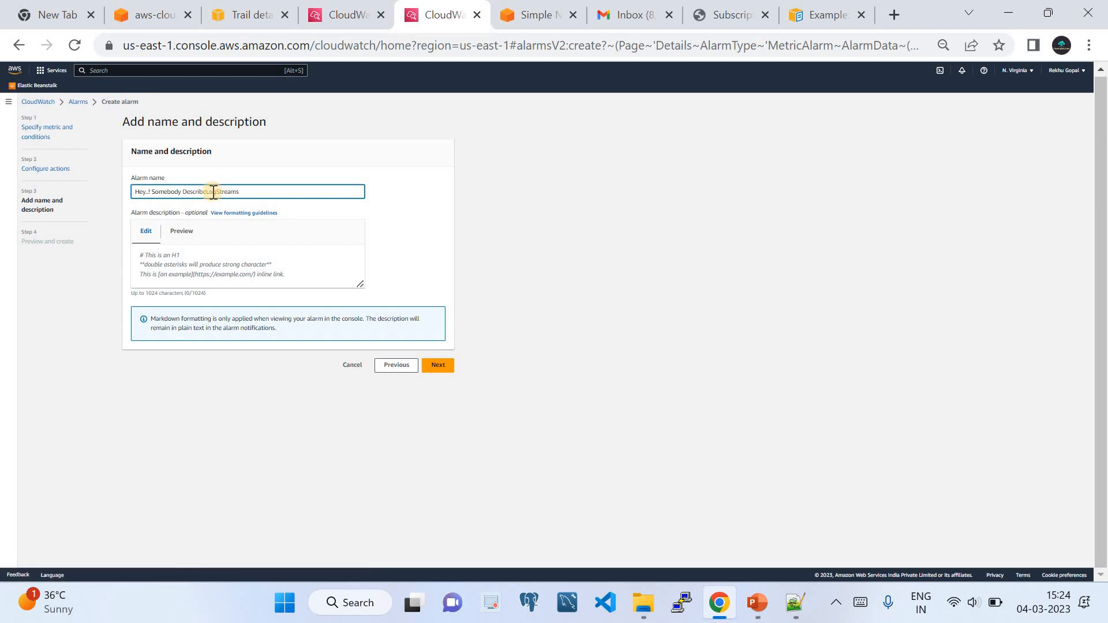
left_click(207, 192)
type("d")
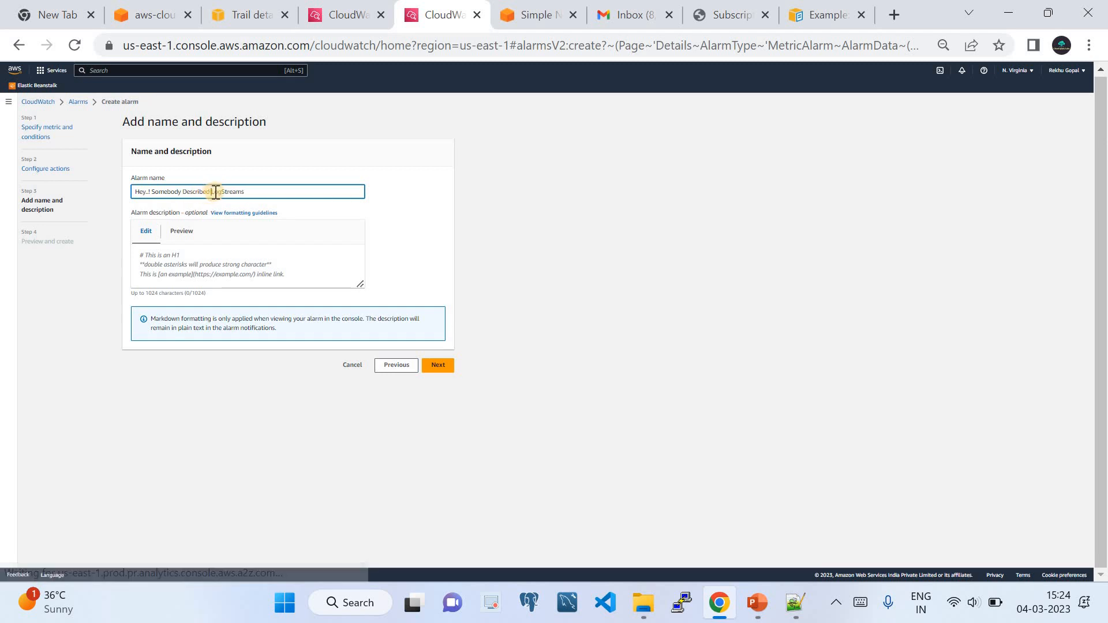
left_click(224, 192)
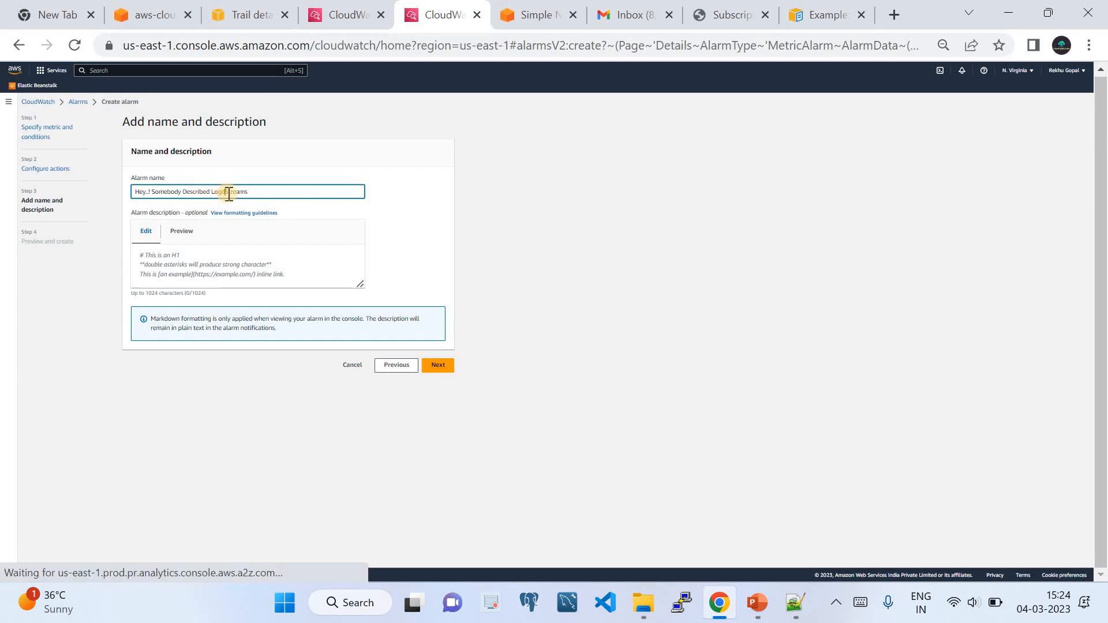
left_click(254, 189)
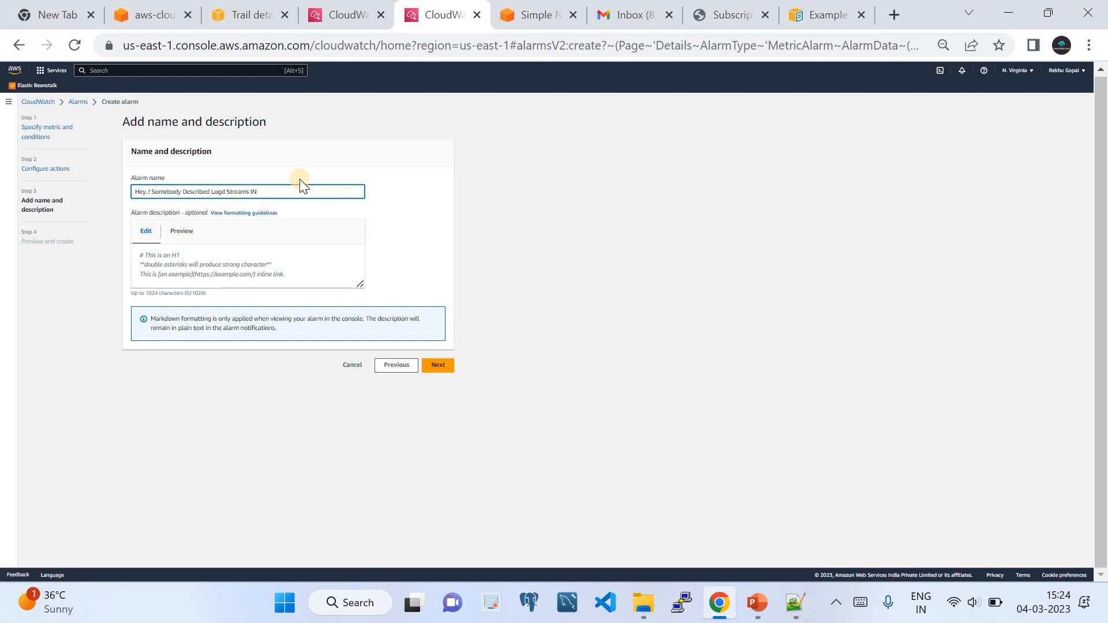
type("in you")
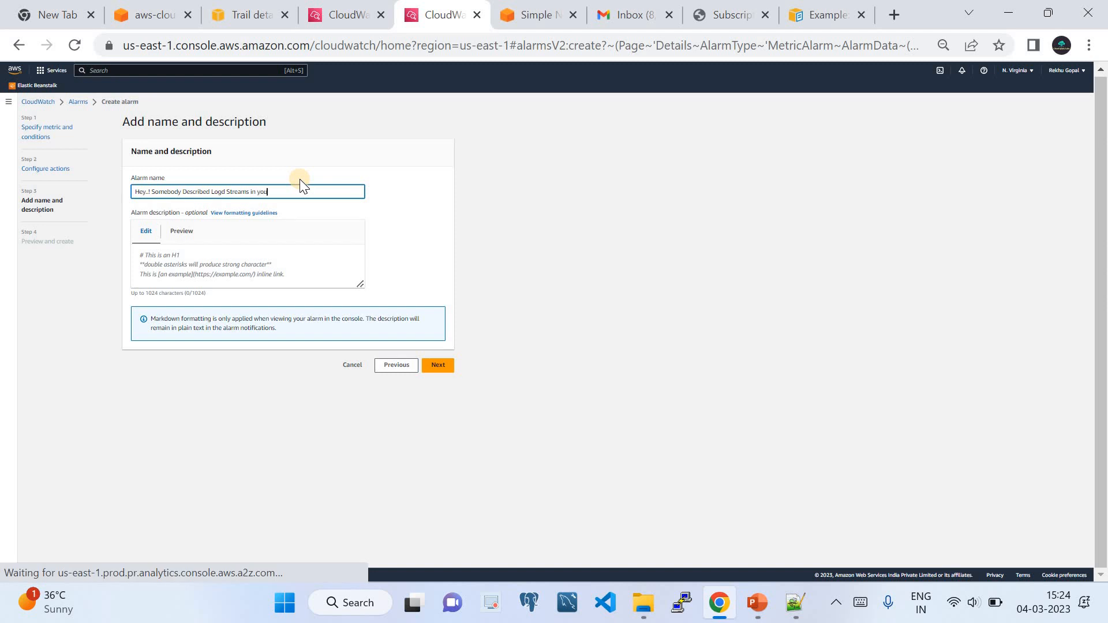
type("r account")
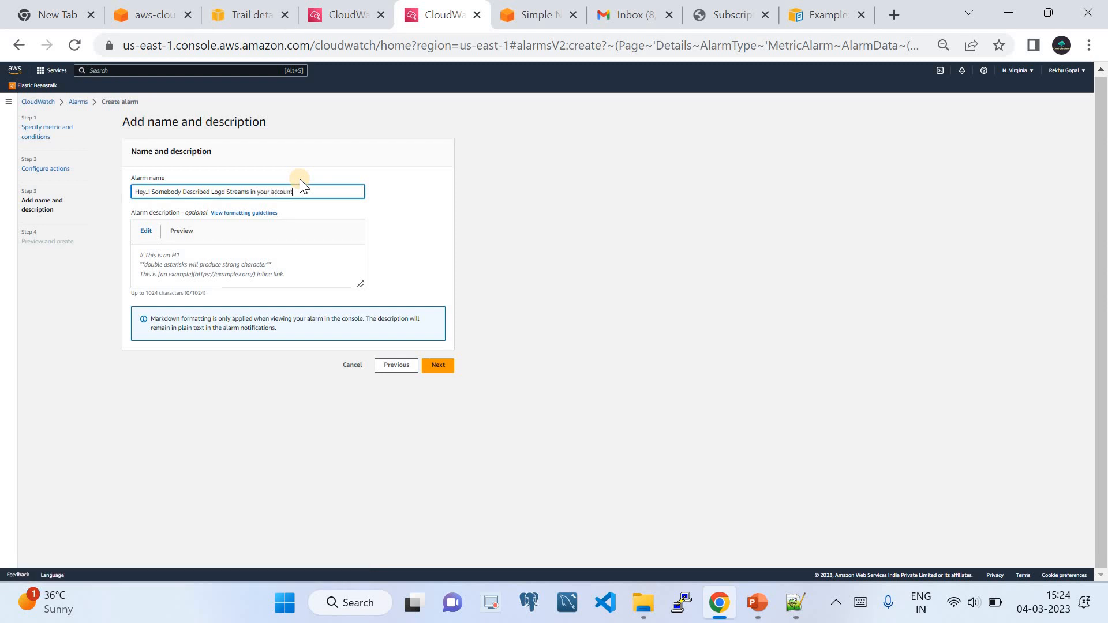
Begin the description with 'HI Subscriber ,' and a note that somebody described your CloudWatch log groups.
left_click(187, 259)
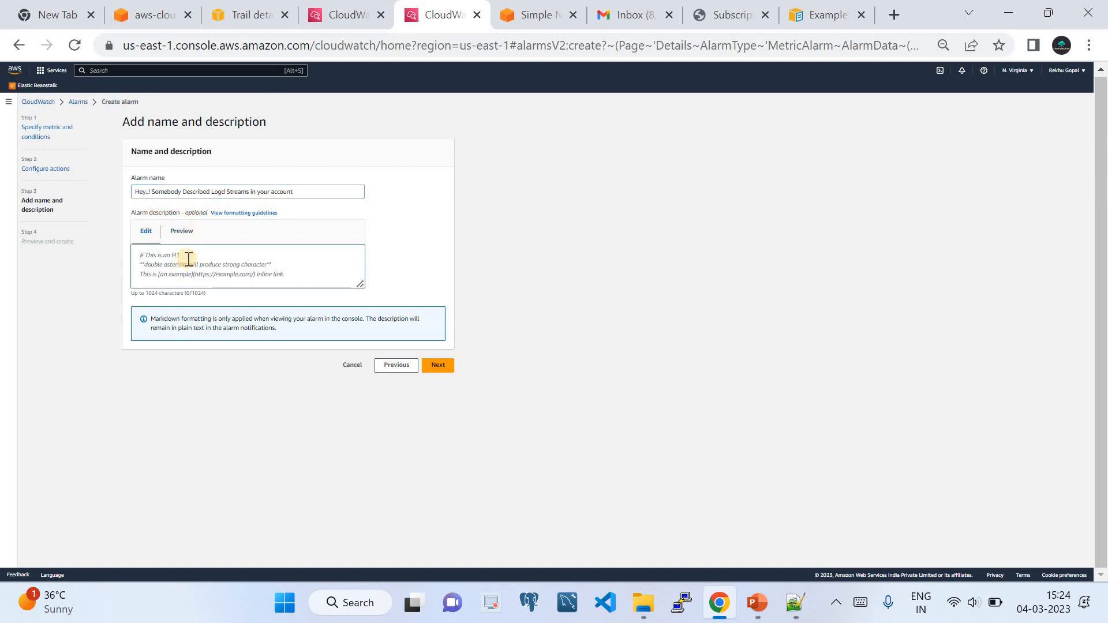
type("HI ")
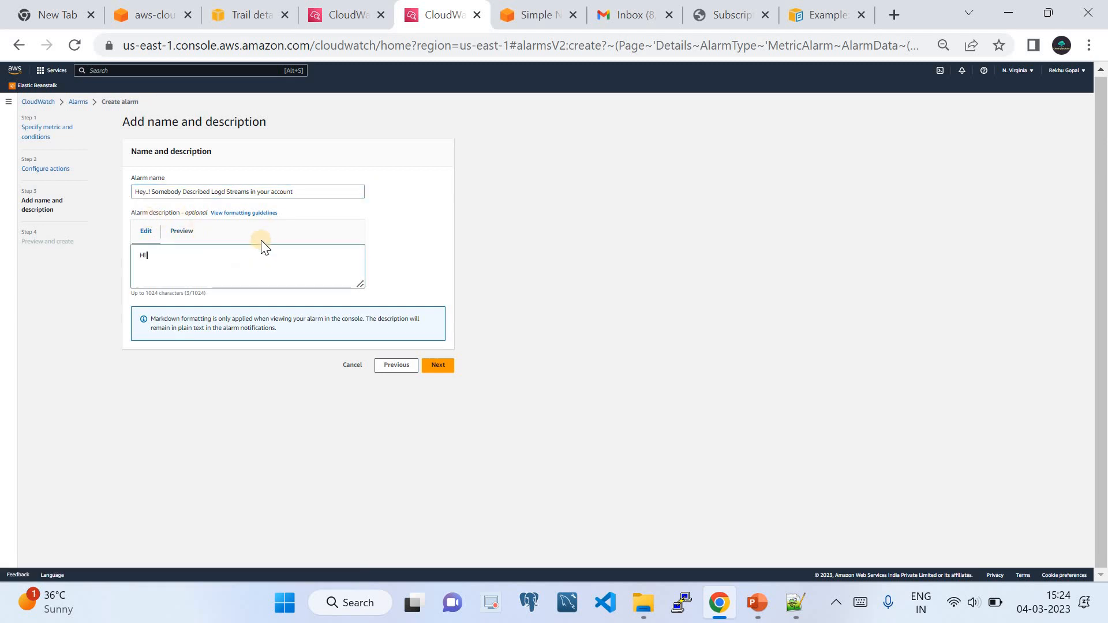
type("Subscri")
type("b")
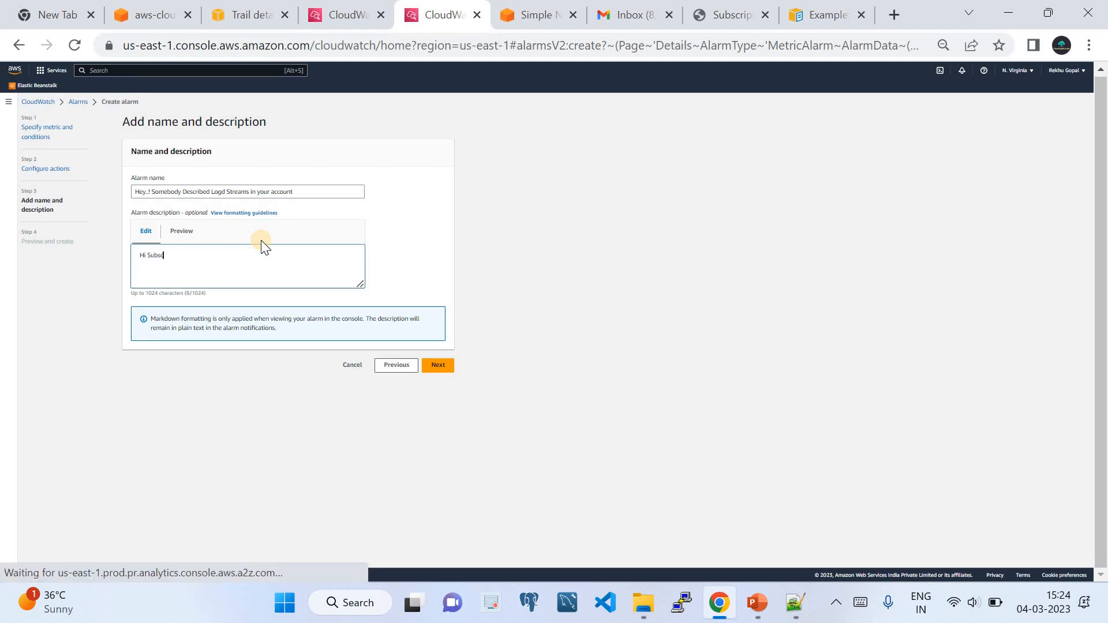
type("er ")
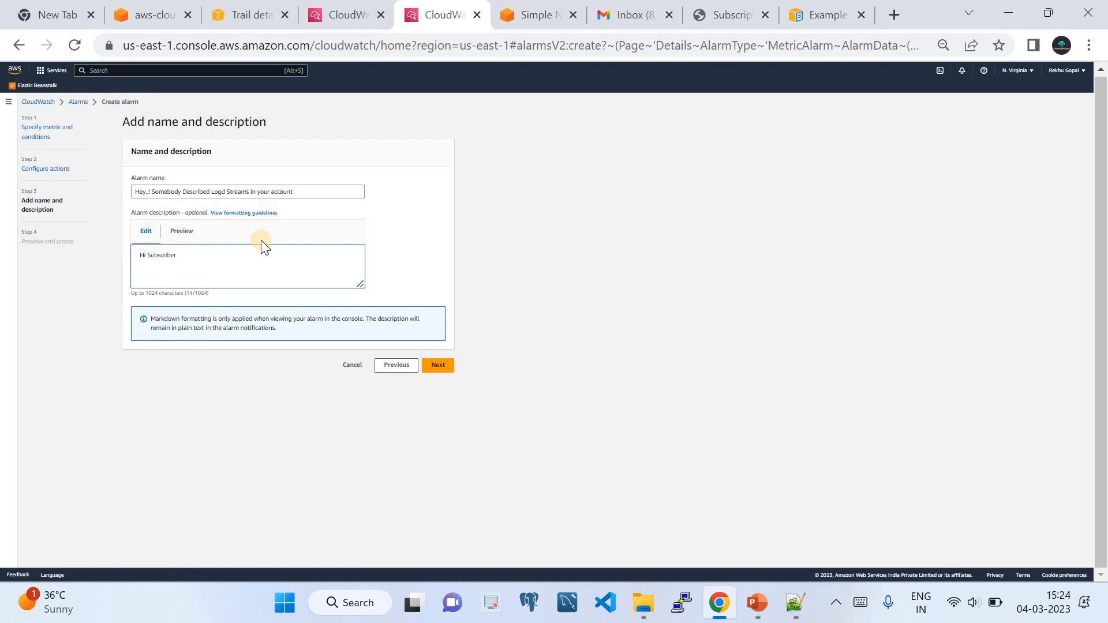
type(",")
key("Return")
key("Return")
type("You")
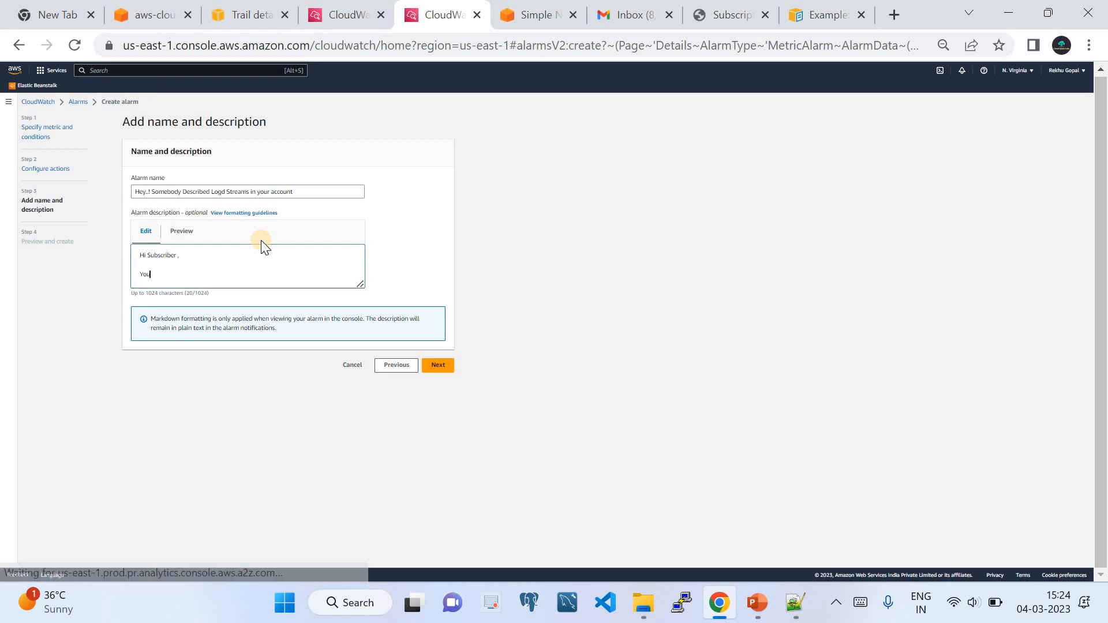
type(" ha")
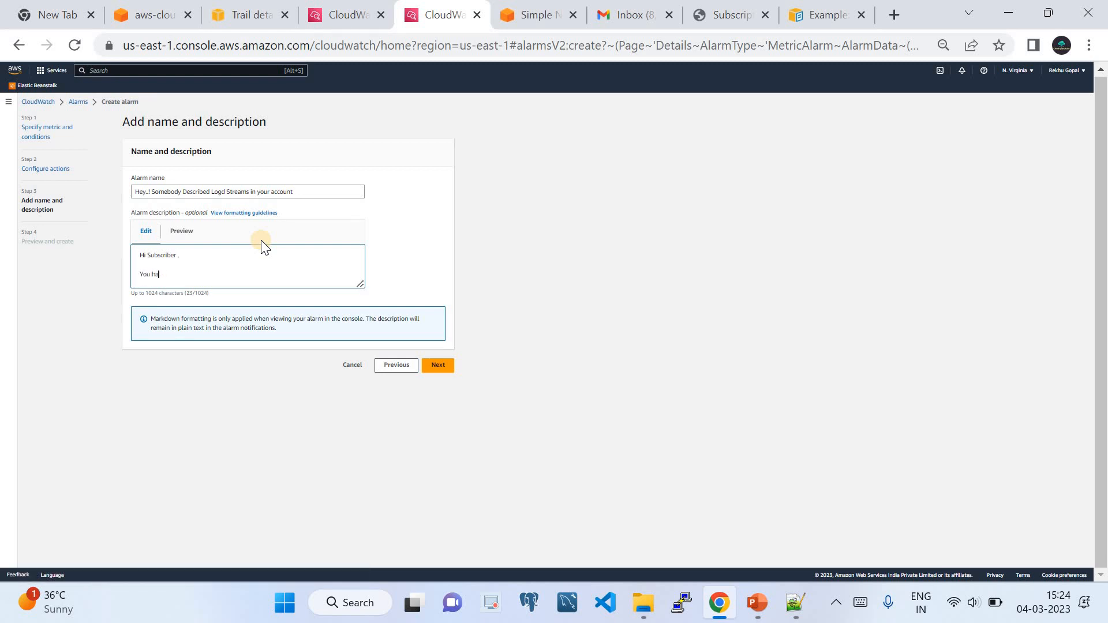
type("ve a notific")
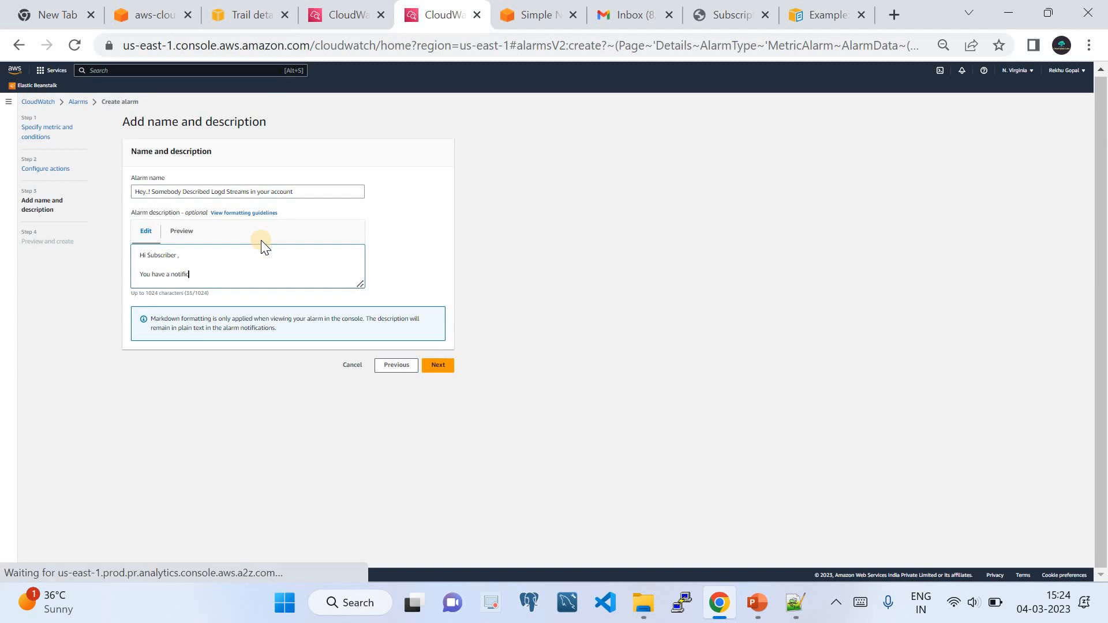
type("ation say")
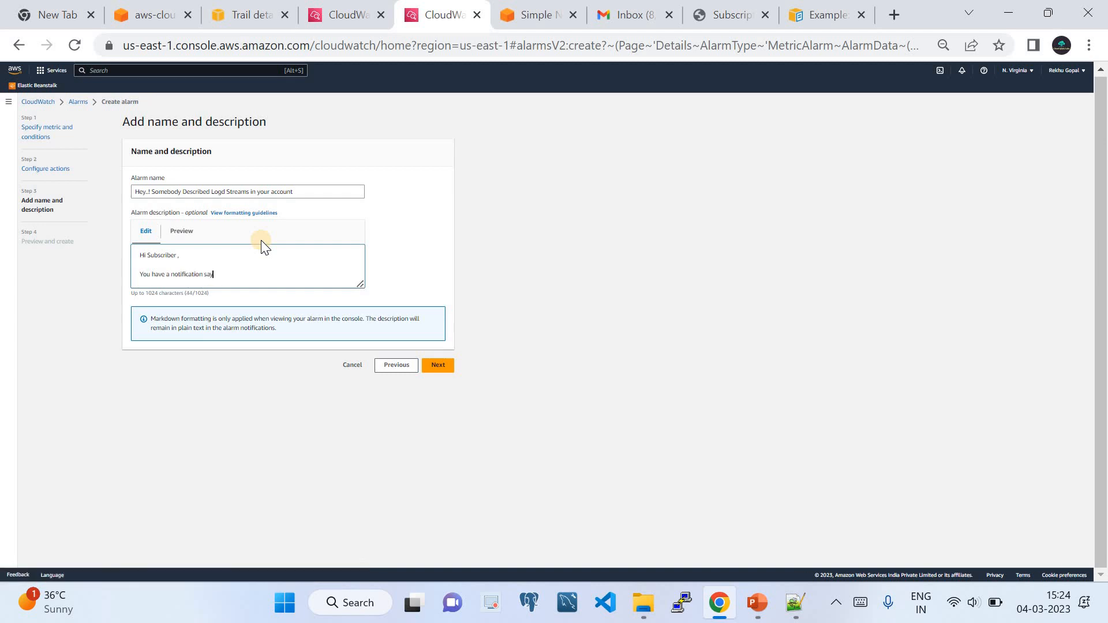
type("ing the som,e")
key("BackSpace")
key("BackSpace")
type("ebody ahs")
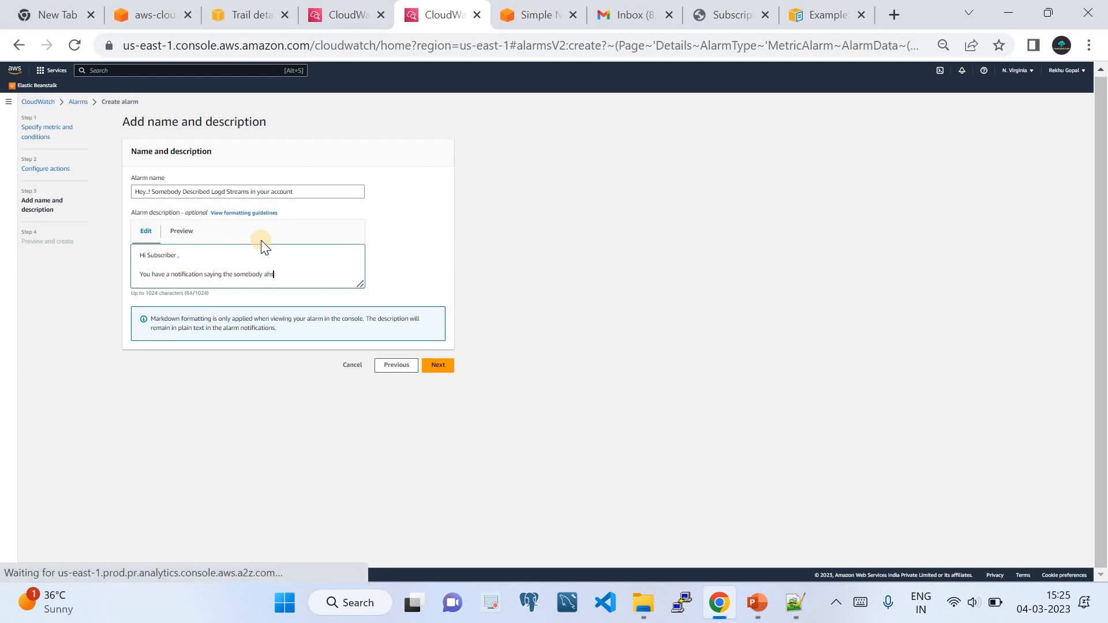
type("  has s")
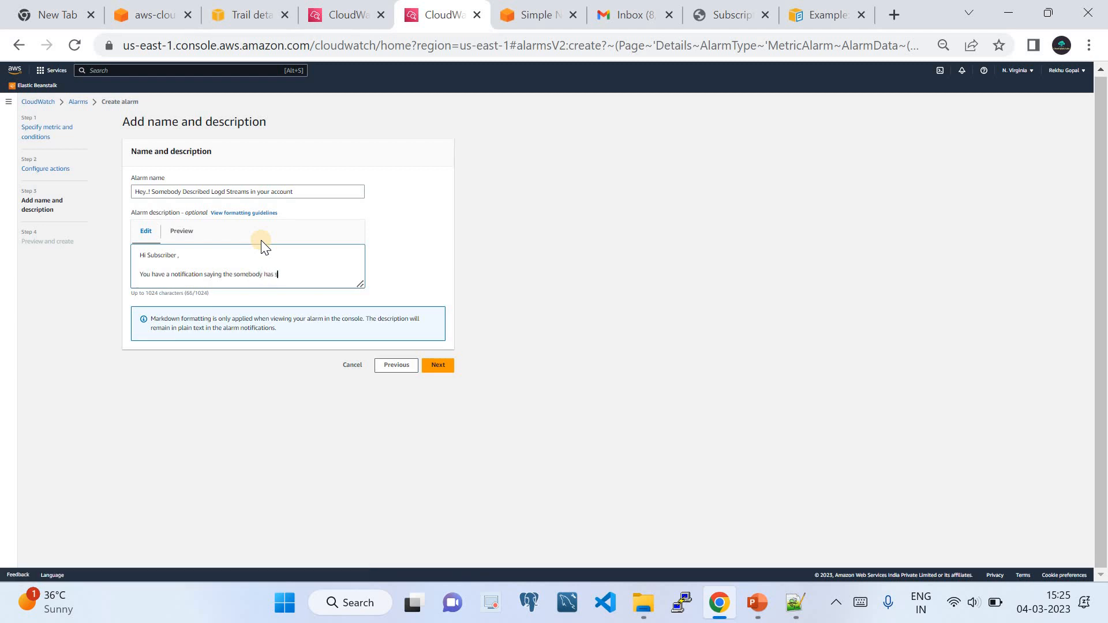
type("ubscribe")
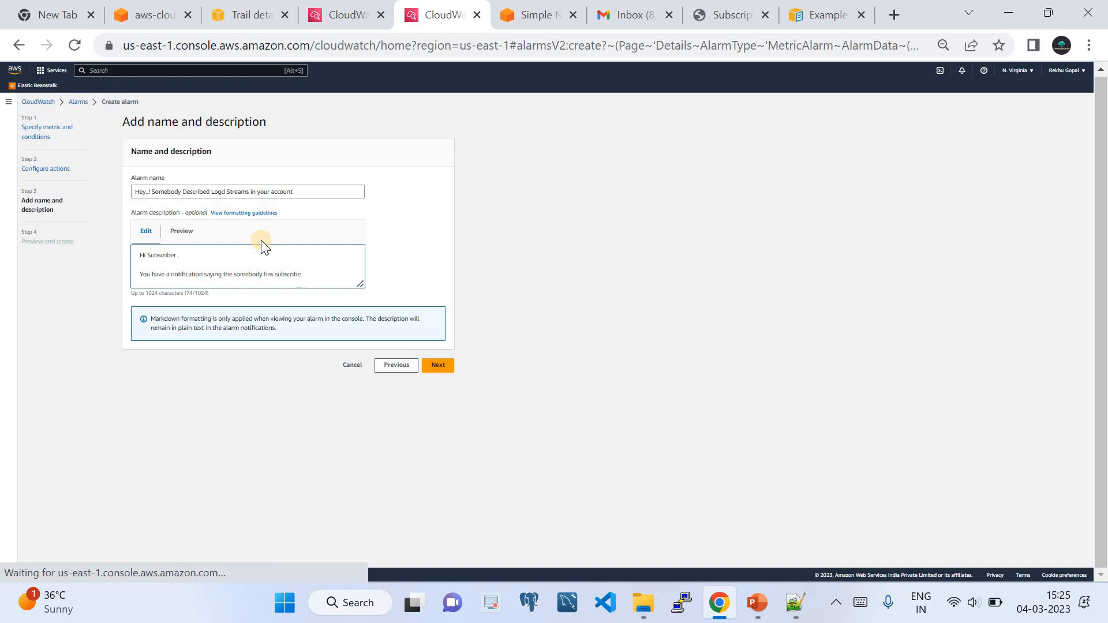
key("BackSpace")
key("BackSpace")
key("BackSpace")
key("BackSpace")
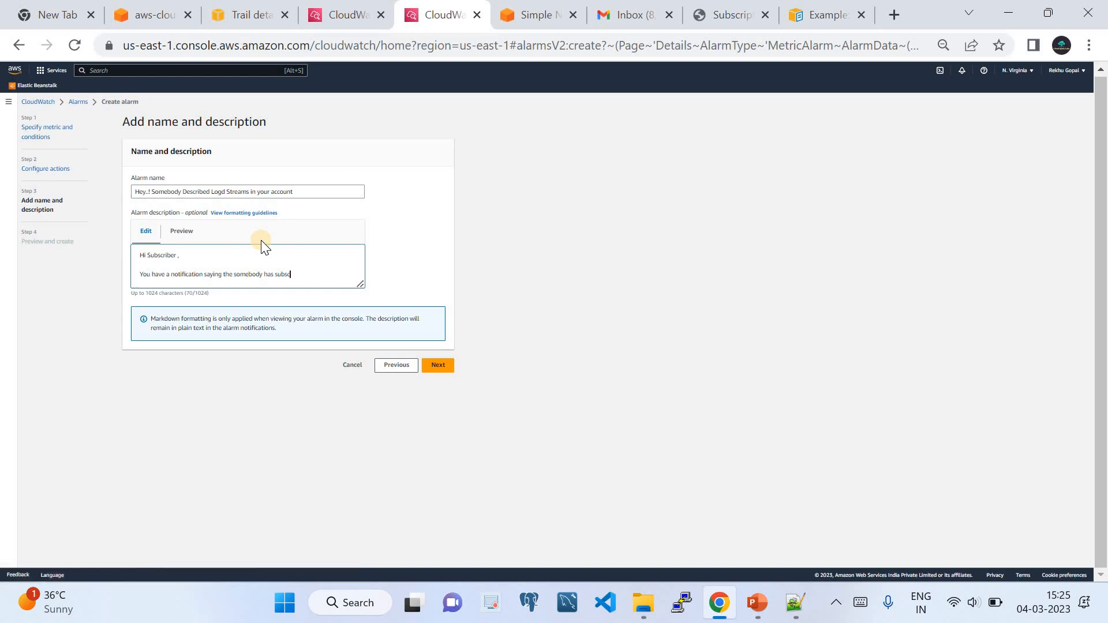
key("BackSpace")
key("BackSpace")
key("BackSpace")
key("BackSpace")
type("d")
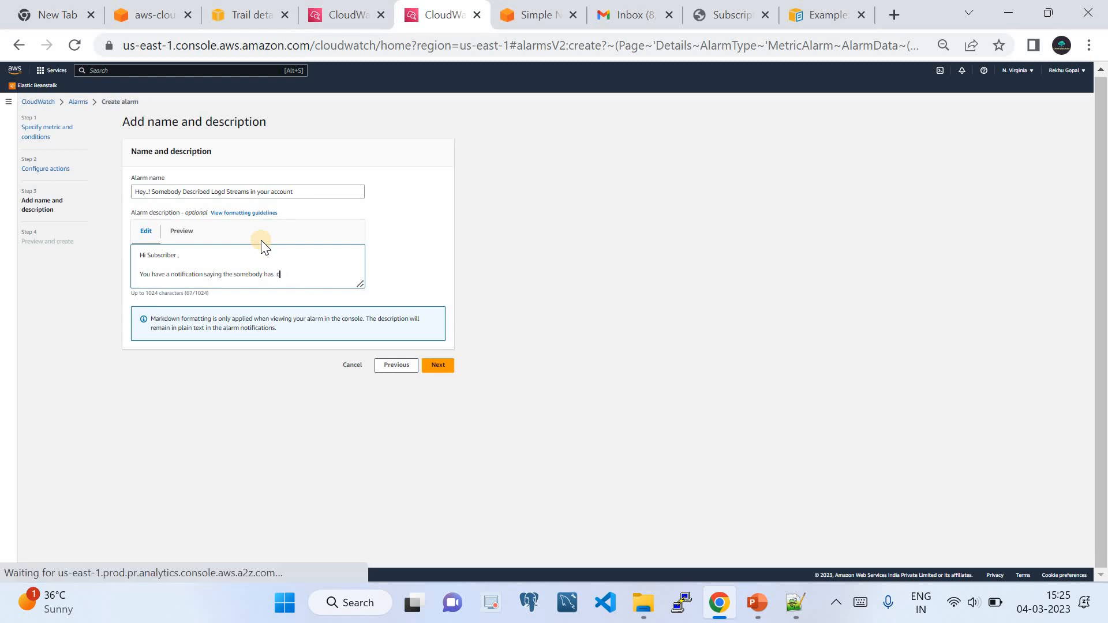
type("escribed ")
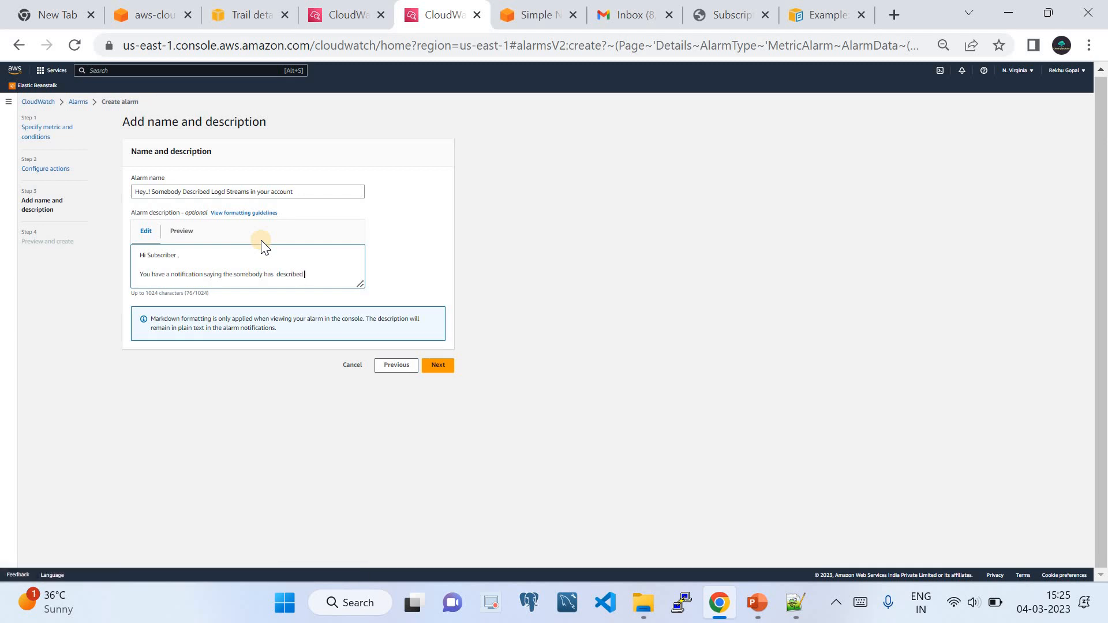
type("you c")
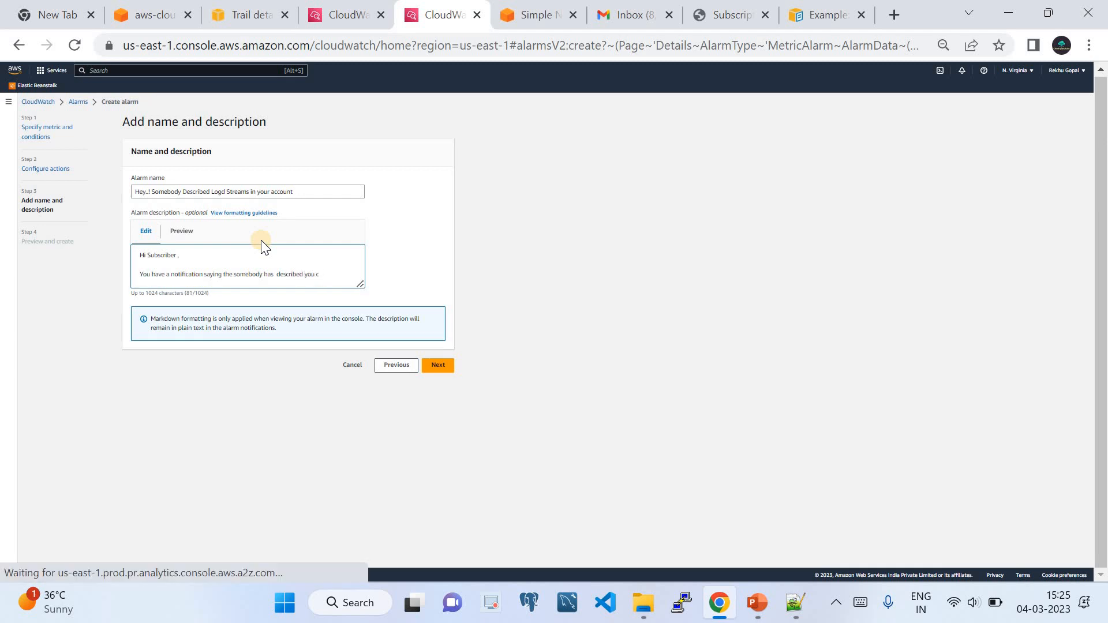
type("loudwatch log groups")
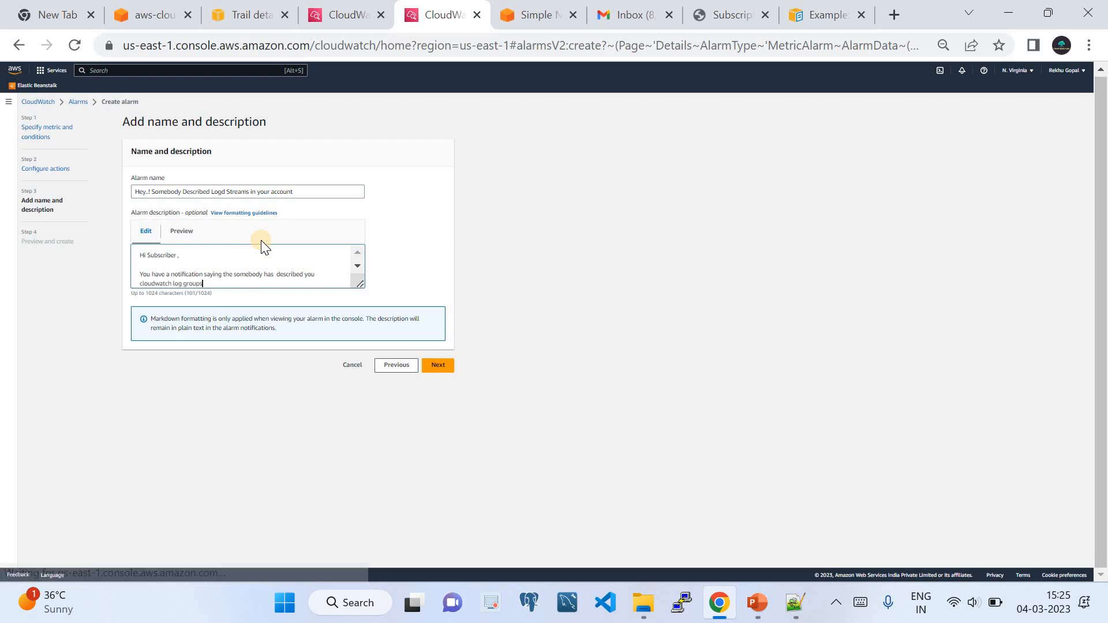
type(".")
Sign off the description with 'Thanks and regards' and 'AWS Monitoring Solution'.
key("Return")
key("Return")
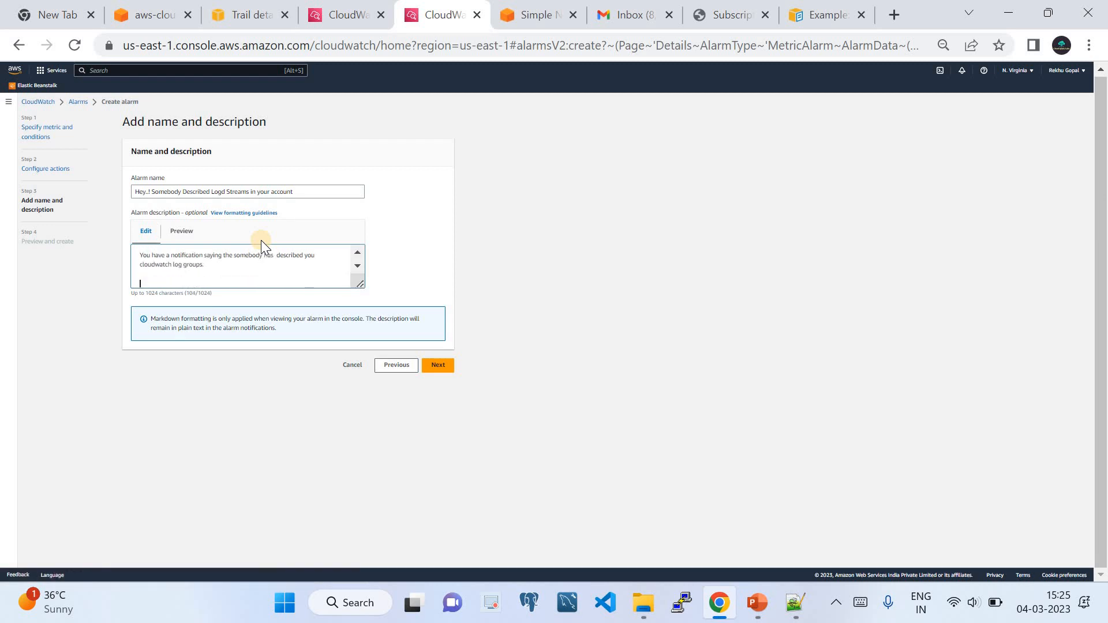
type("Thanks and regards")
key("Return")
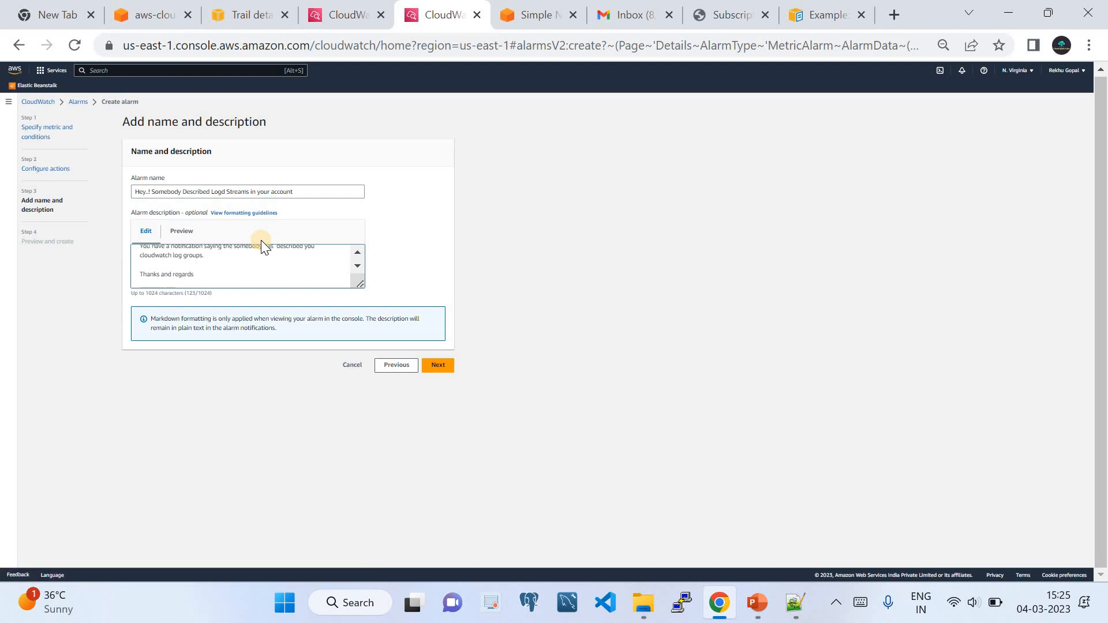
type("CAW")
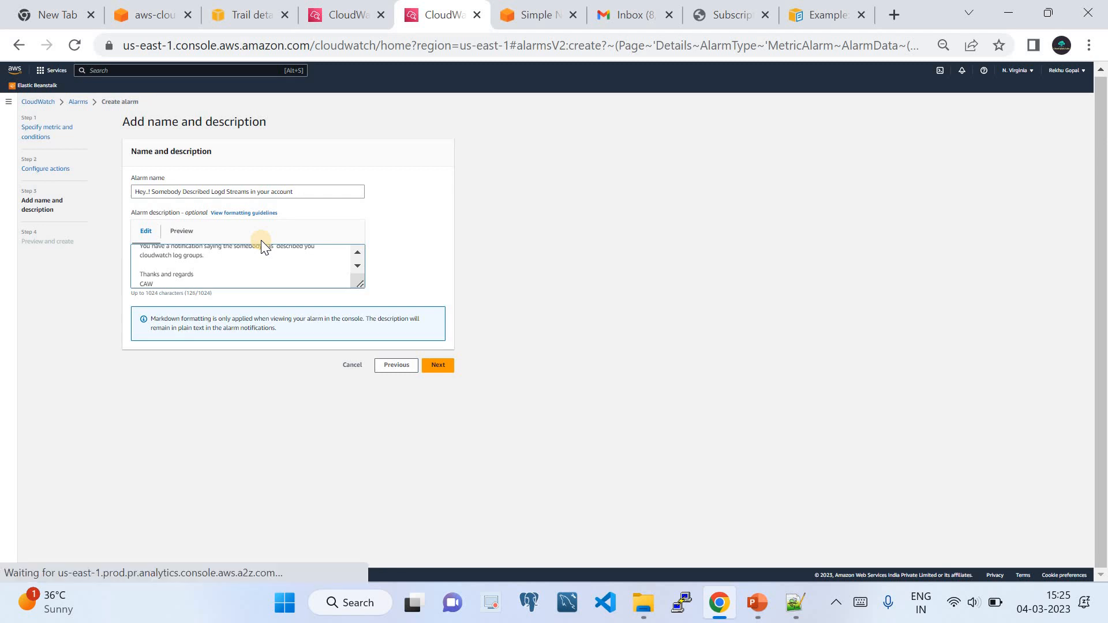
key("BackSpace")
key("BackSpace")
key("BackSpace")
type("AWS")
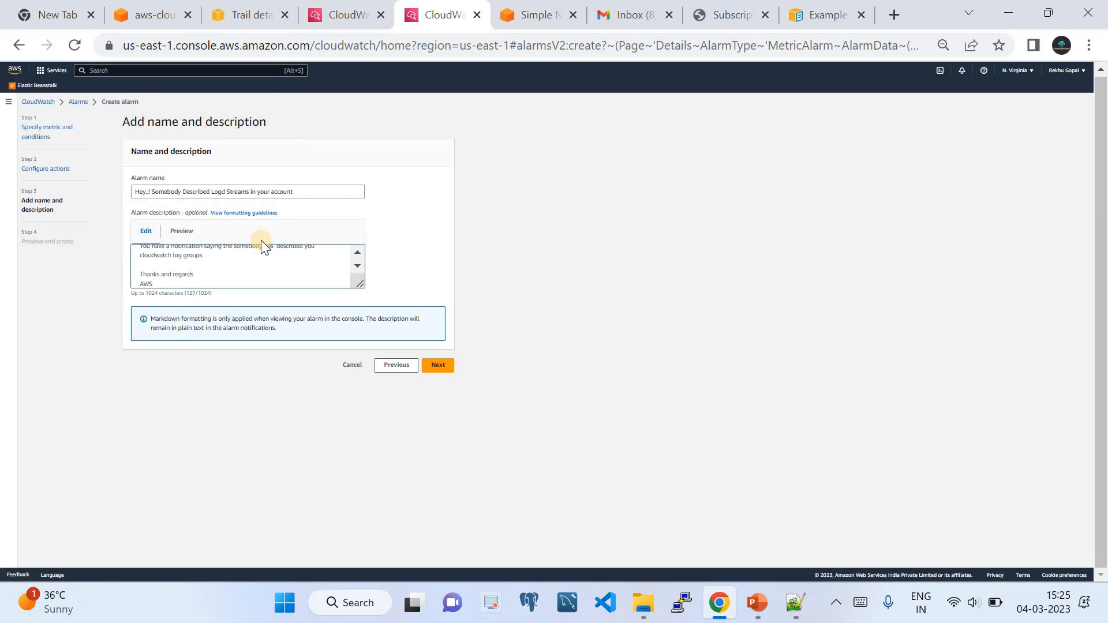
type(" Nob")
key("BackSpace")
key("BackSpace")
key("BackSpace")
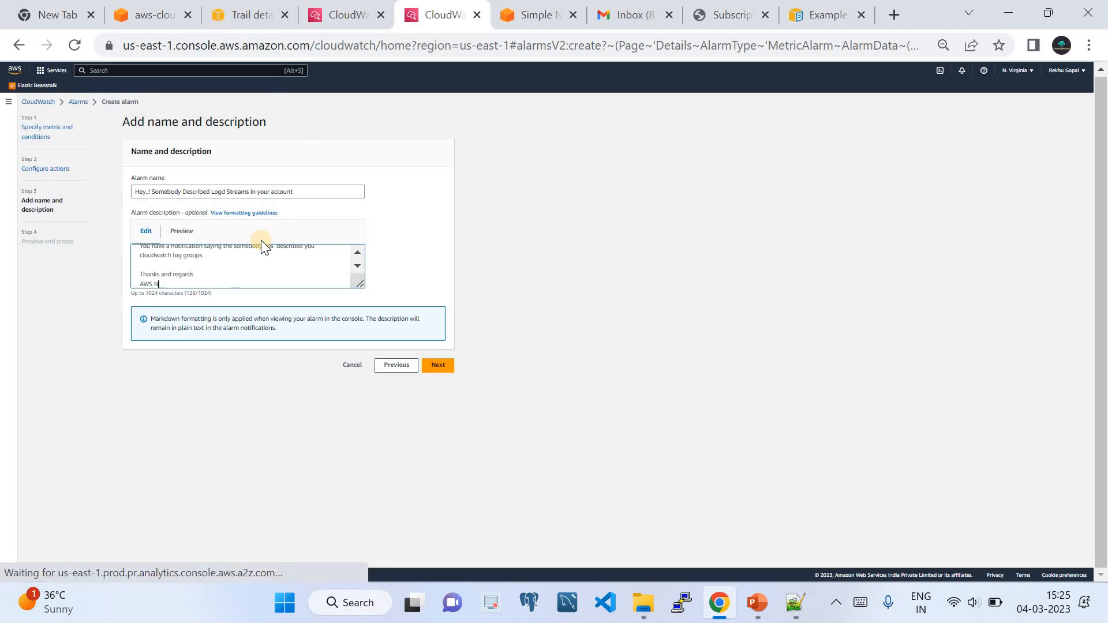
type("Monitoring")
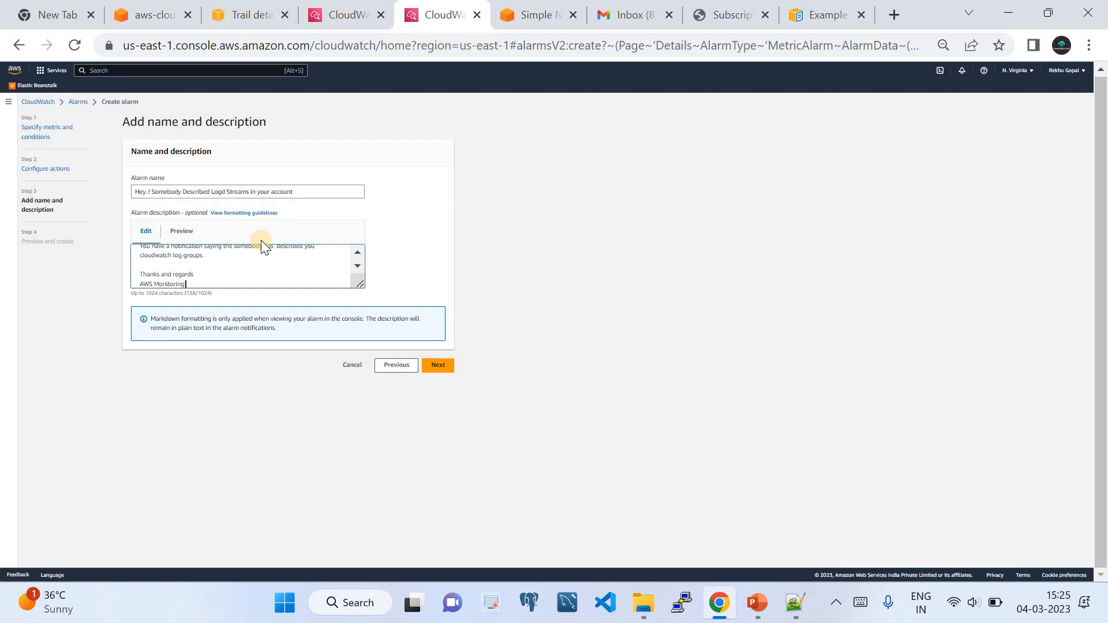
type(" Solution")
scroll(254, 267, "up", 2)
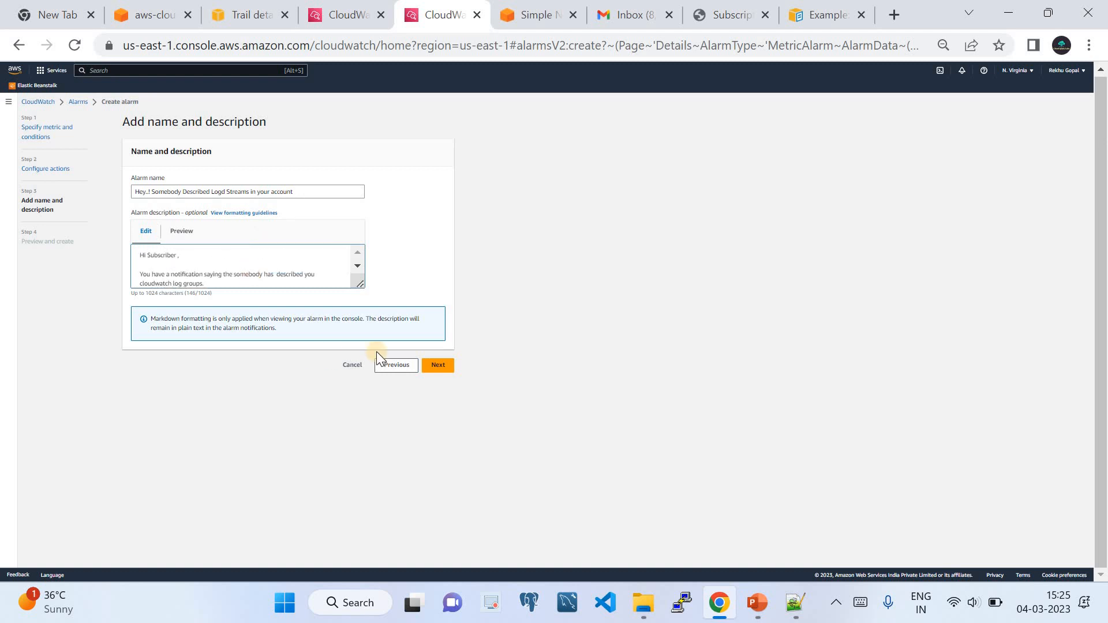
Review the alarm settings and create the alarm.
left_click(432, 362)
scroll(617, 363, "down", 5)
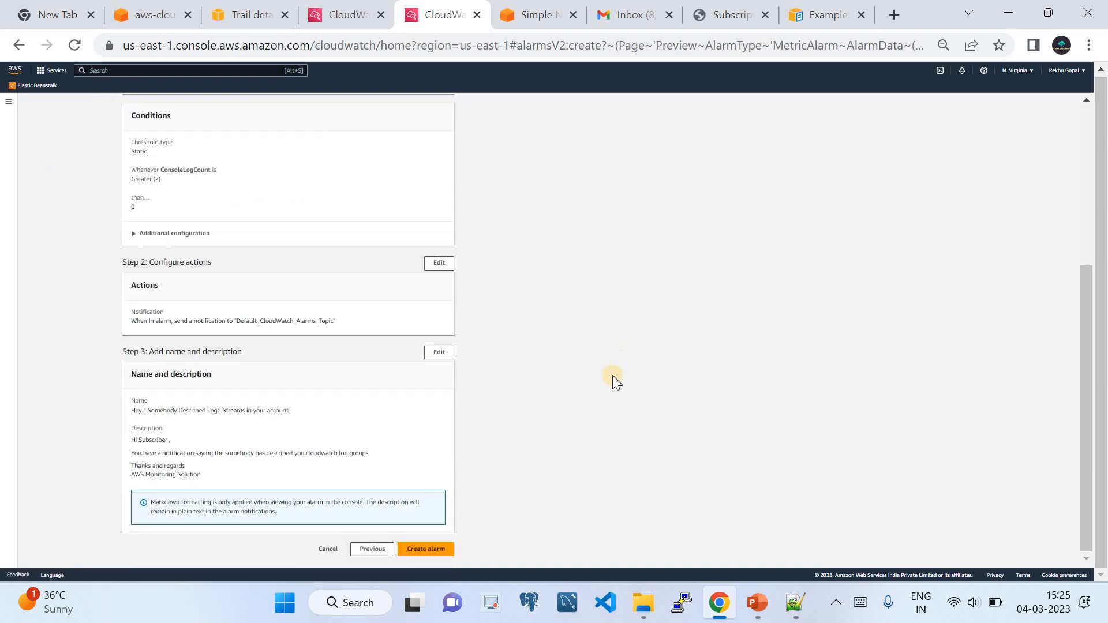
left_click(430, 550)
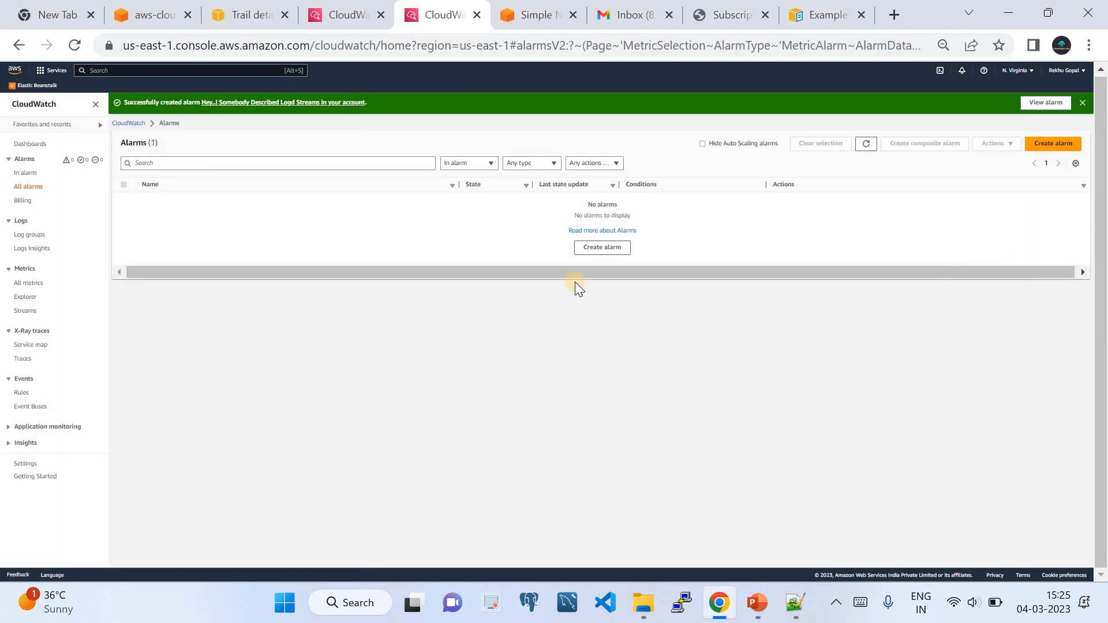
Refresh the list, show all alarms, and open the new alarm's History tab.
left_click(866, 144)
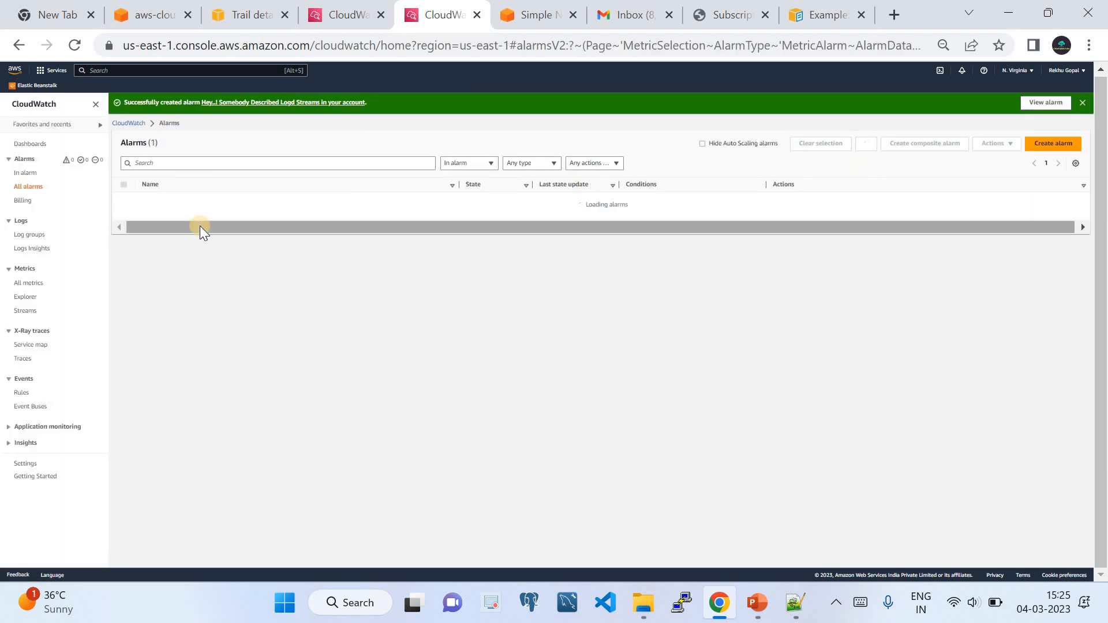
left_click(19, 171)
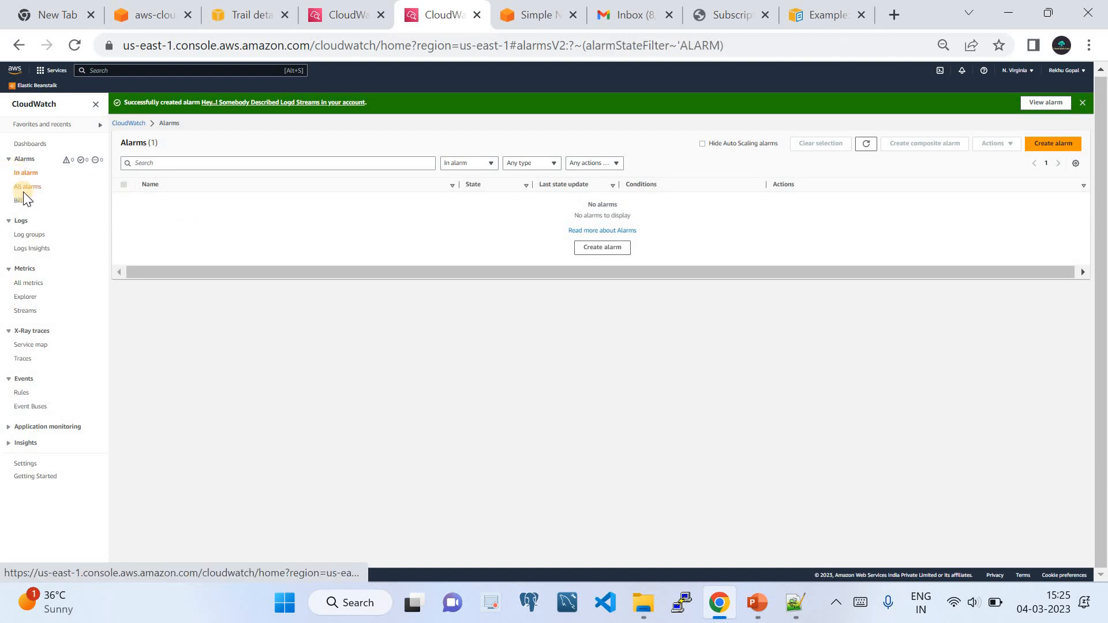
left_click(23, 187)
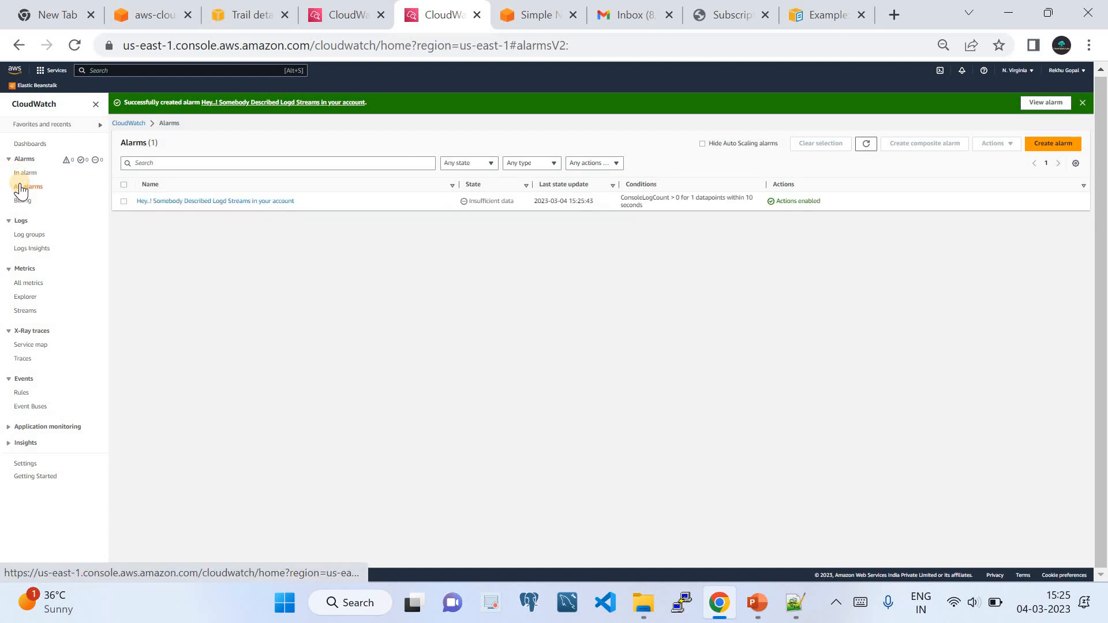
left_click(261, 203)
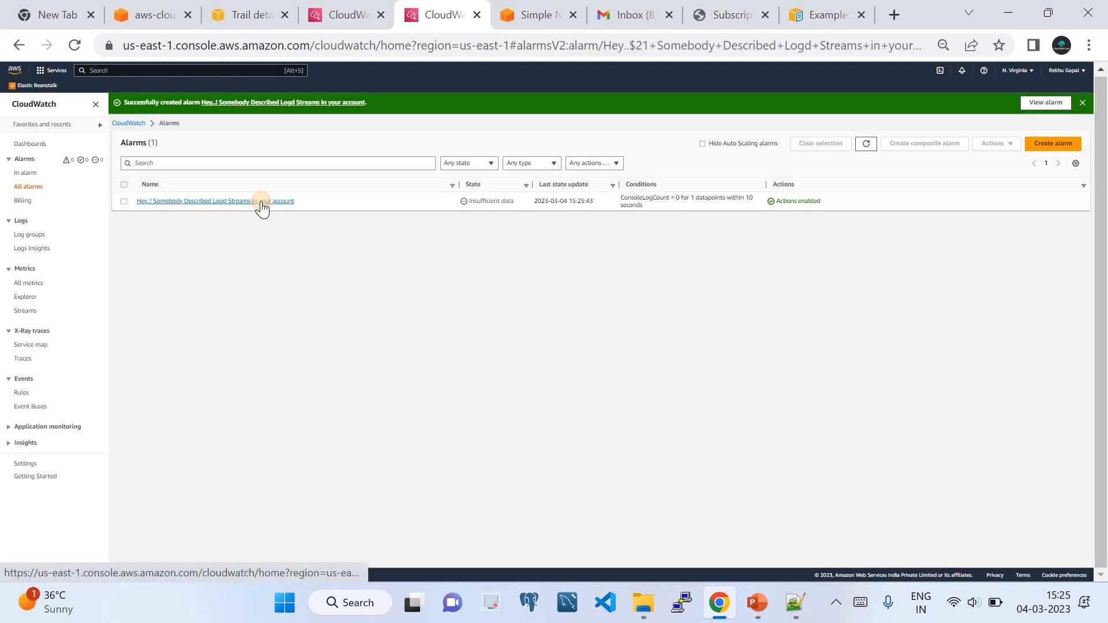
left_click(386, 346)
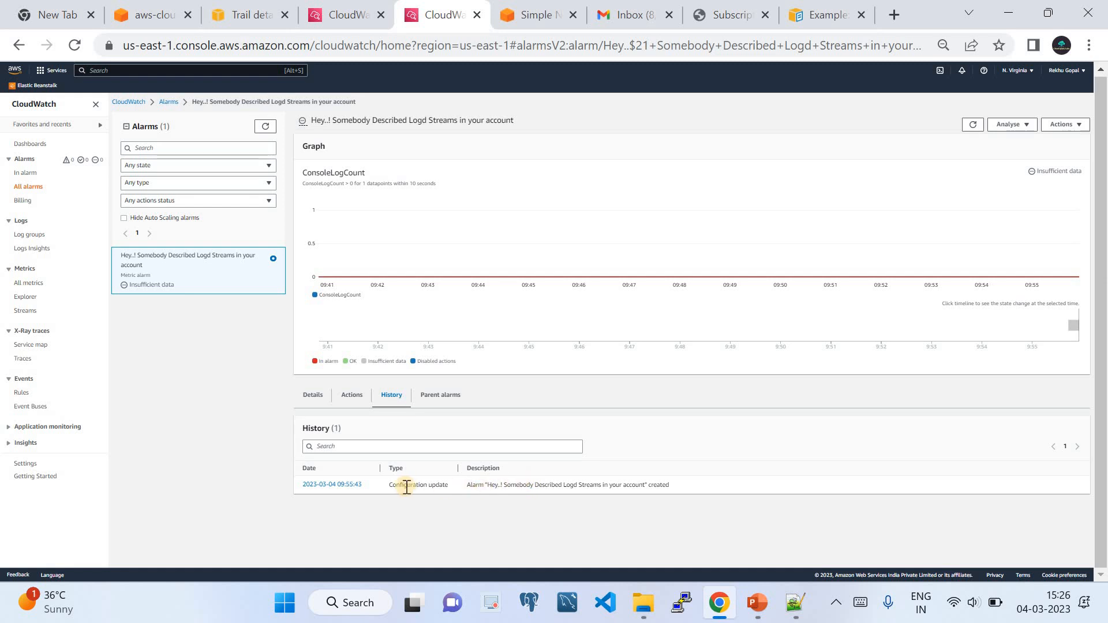
left_click(628, 14)
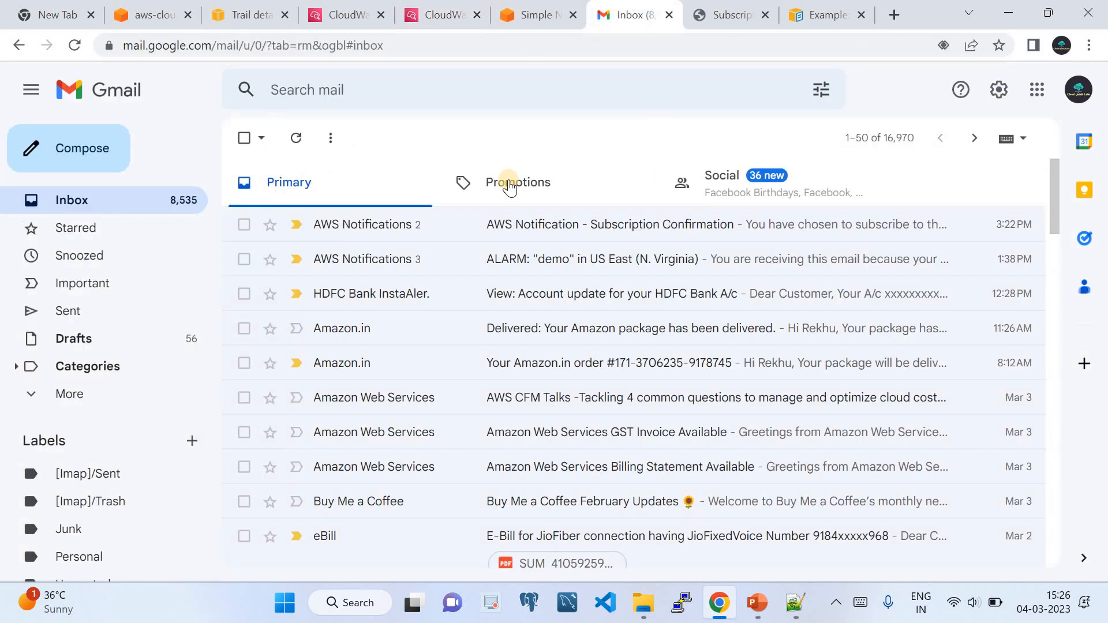
left_click(297, 139)
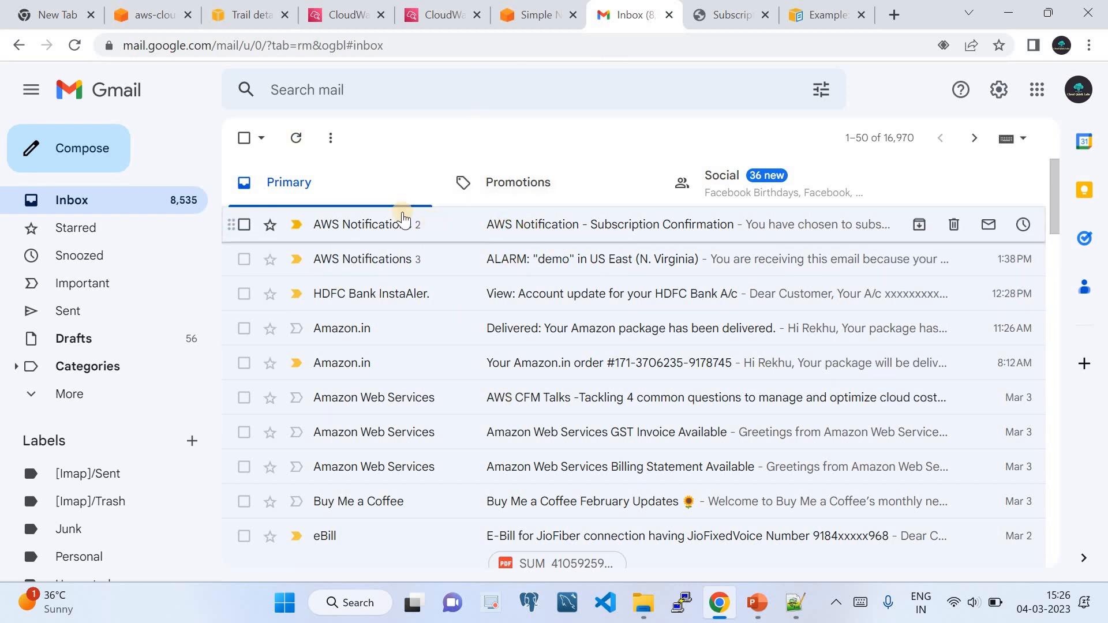
left_click(430, 16)
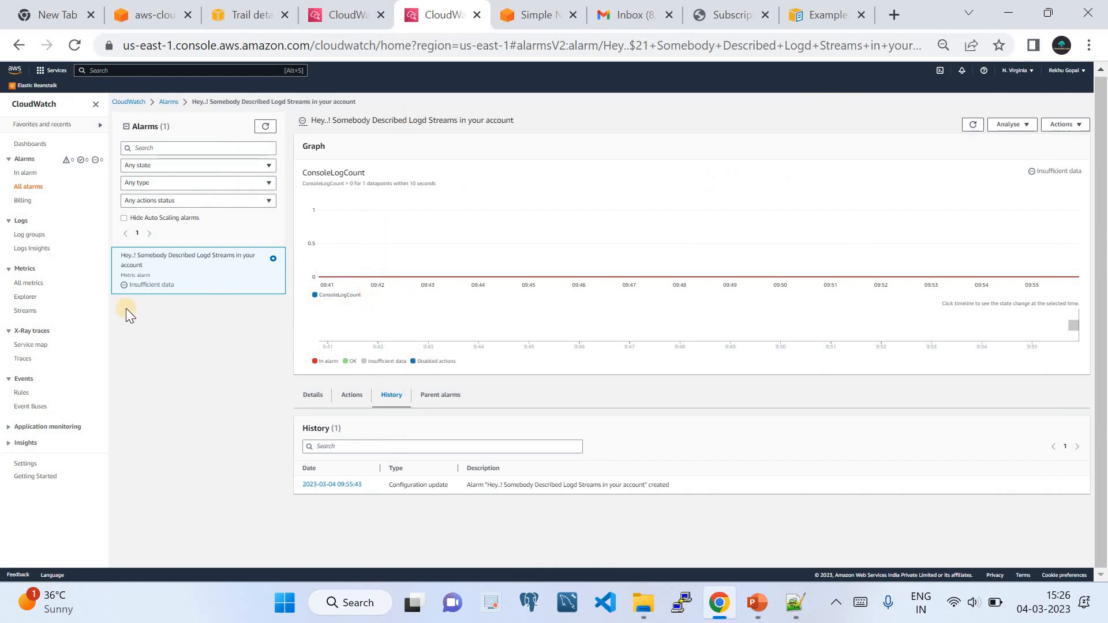
Browse All metrics to CloudTrailMetrics > Metrics with no dimensions to chart ConsoleLogCount.
left_click(25, 283)
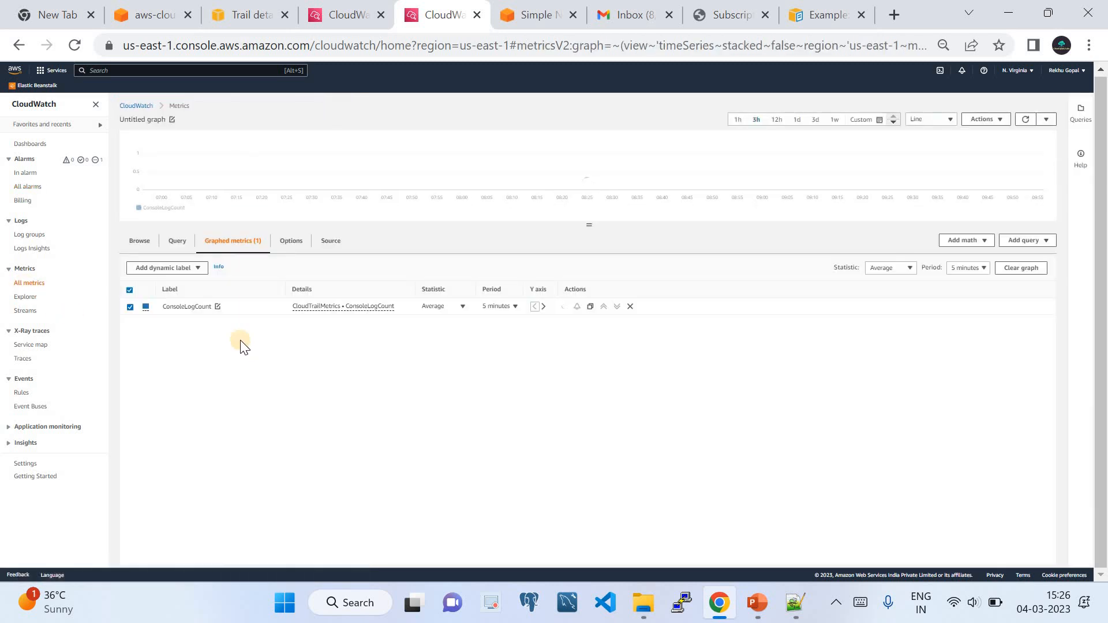
left_click(26, 297)
left_click(26, 283)
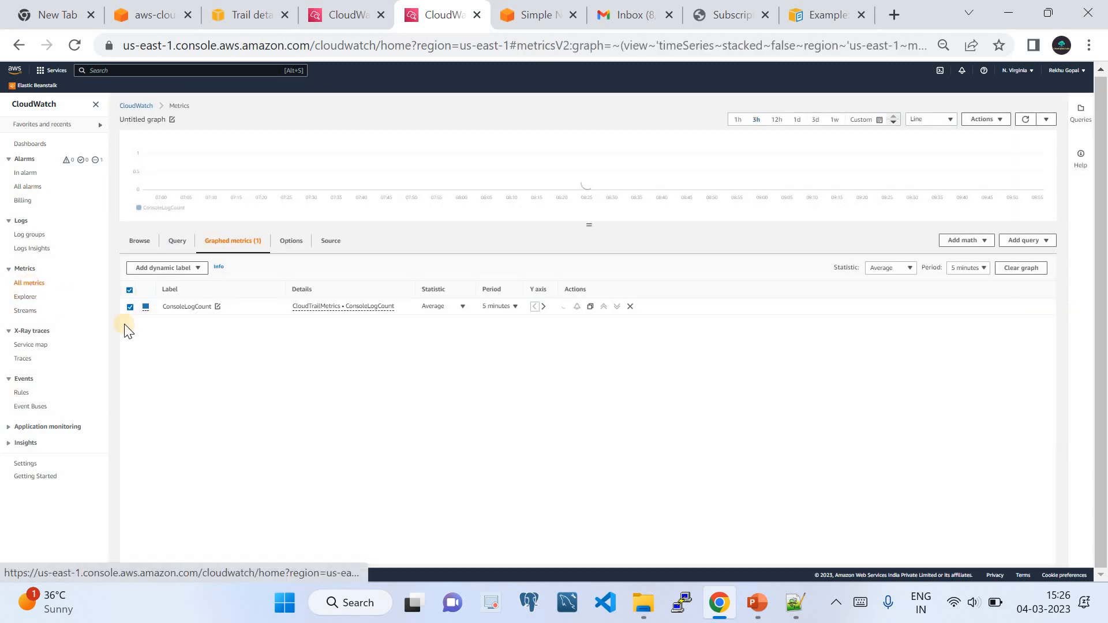
left_click(139, 241)
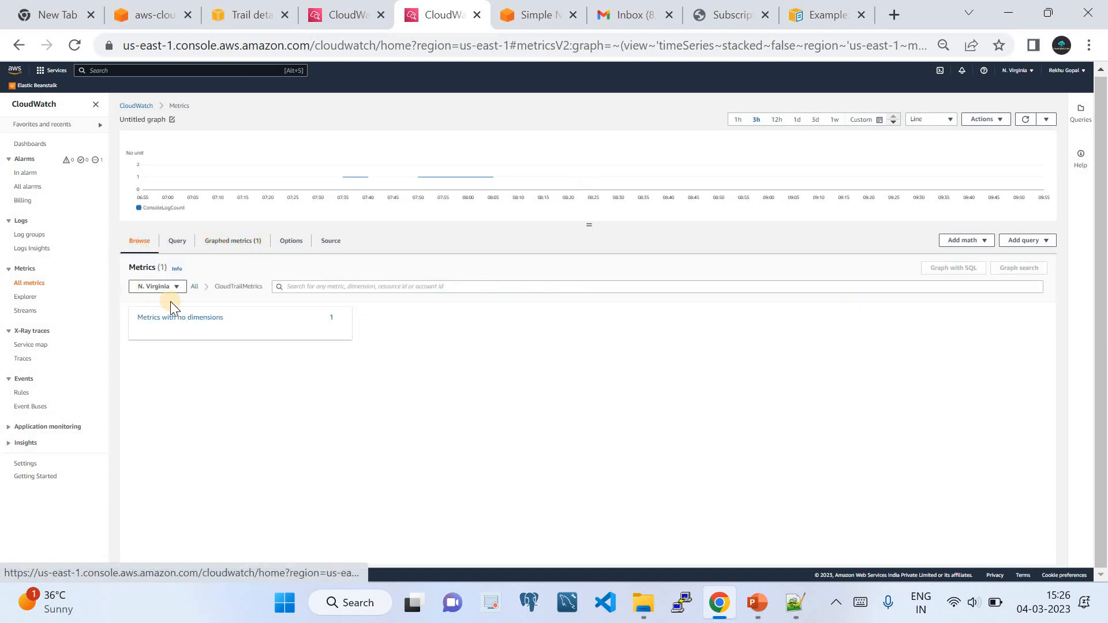
left_click(197, 288)
left_click(169, 331)
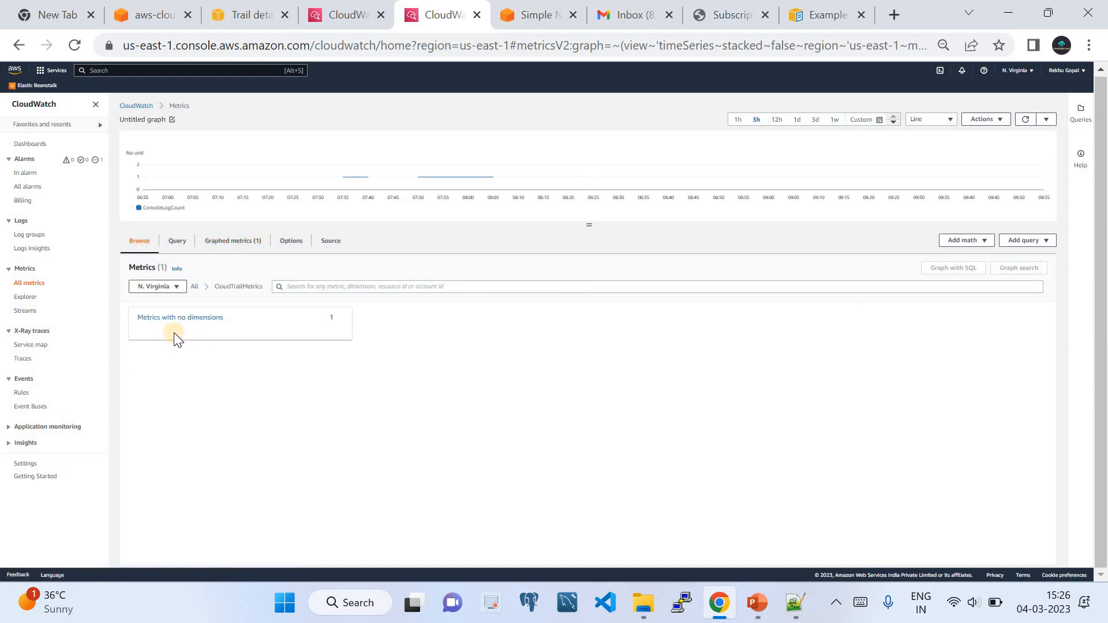
left_click(179, 320)
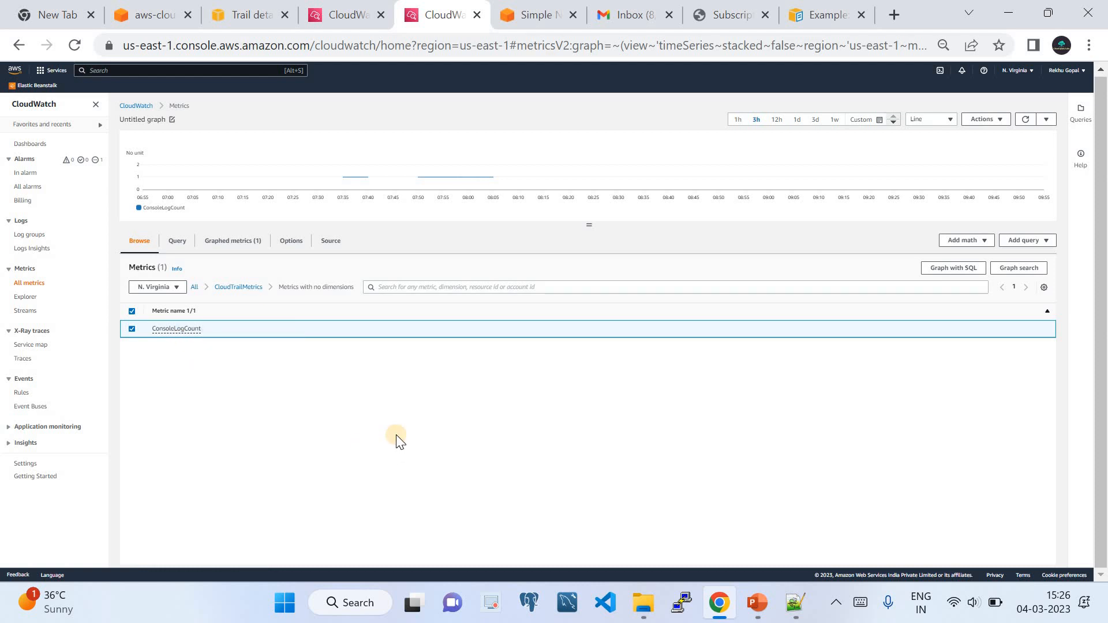
left_click(796, 603)
List CloudWatch log groups to see the CloudTrail log group's metric filter, rechecking the DescribeLogStreams pattern.
left_click(233, 16)
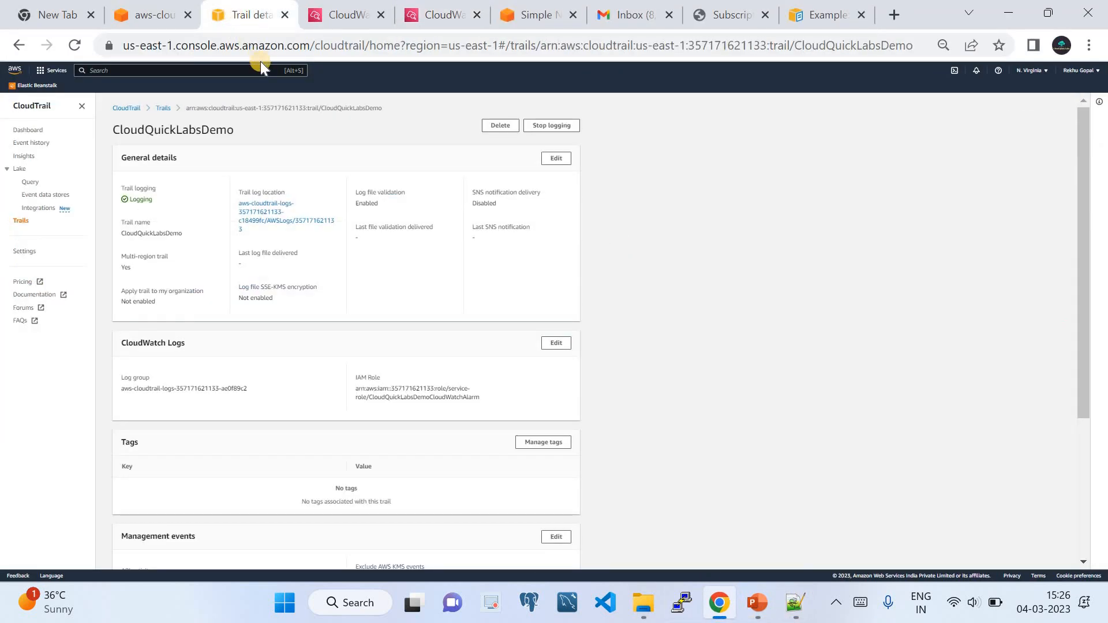
left_click(339, 23)
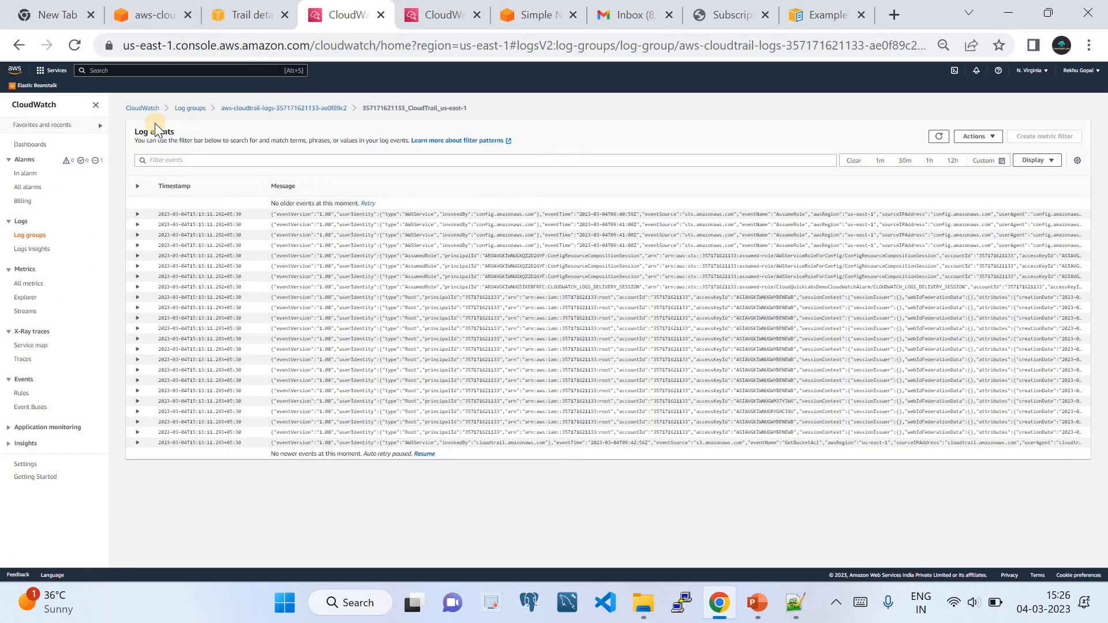
left_click(32, 144)
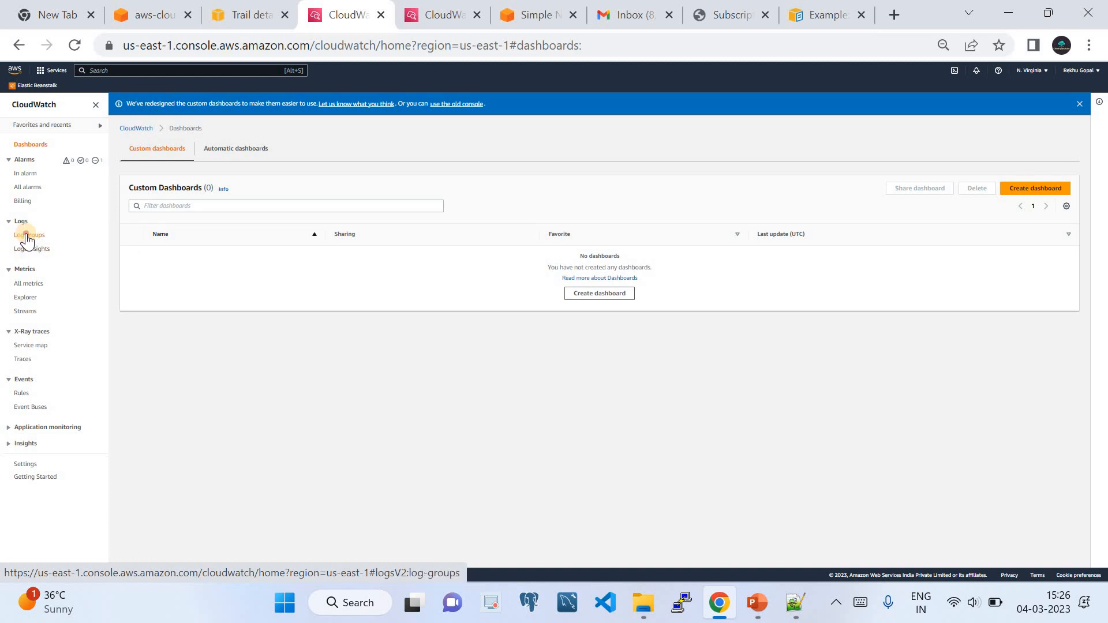
left_click(27, 237)
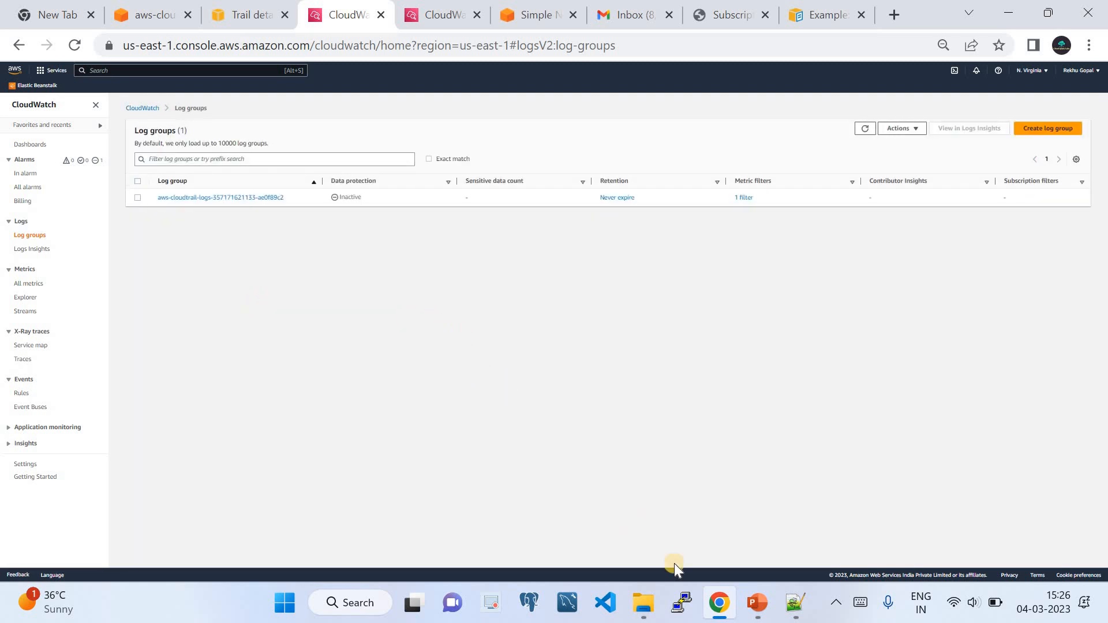
left_click(794, 603)
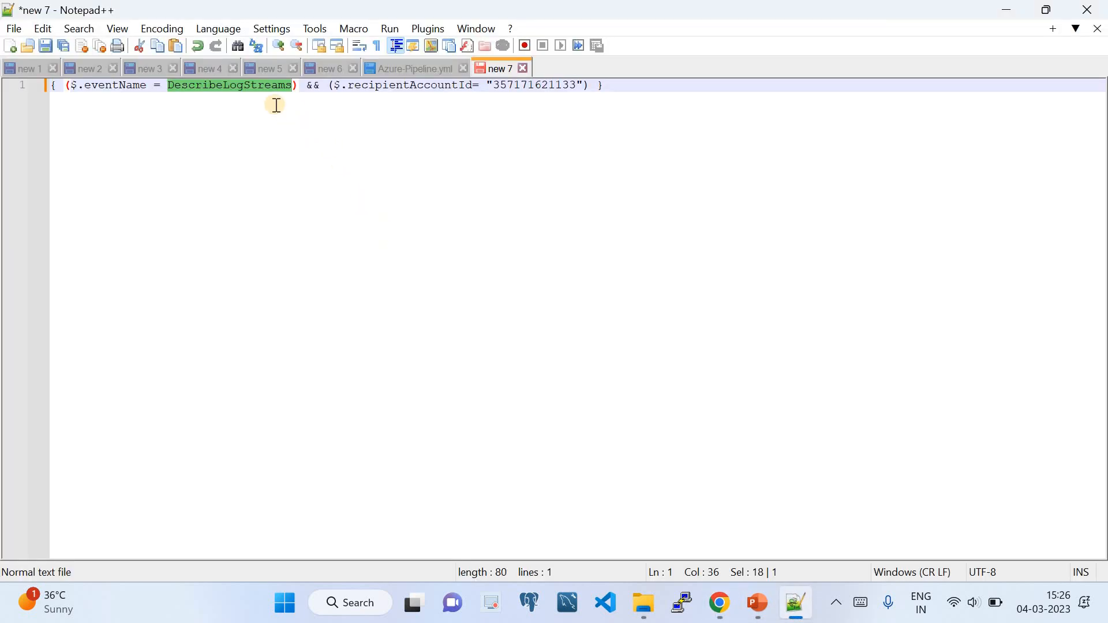
left_click(257, 90)
double_click(260, 93)
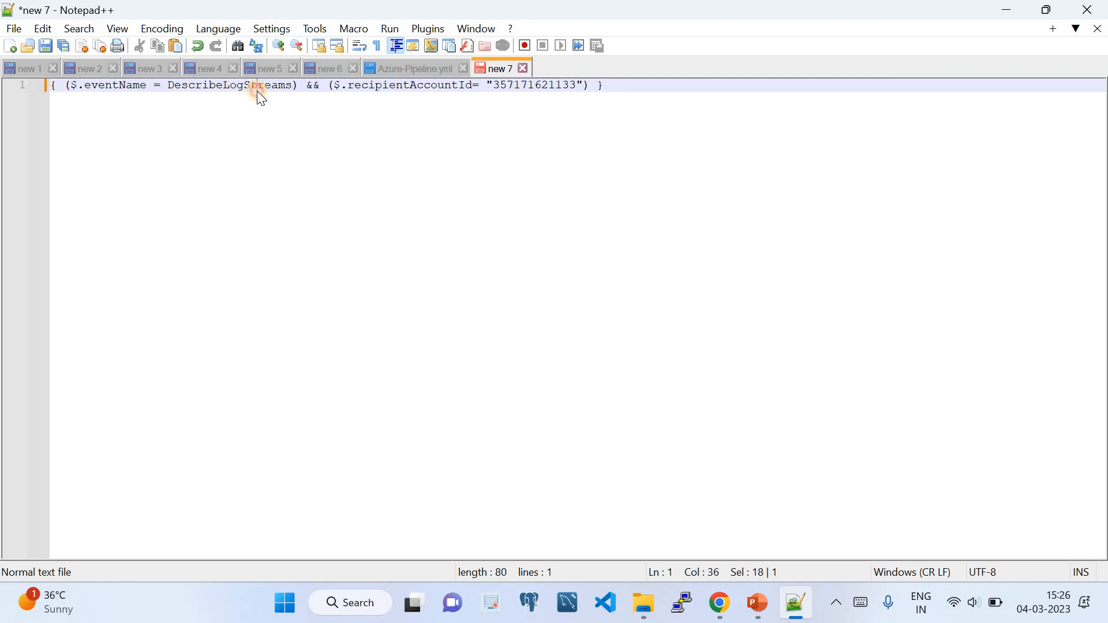
left_click(719, 603)
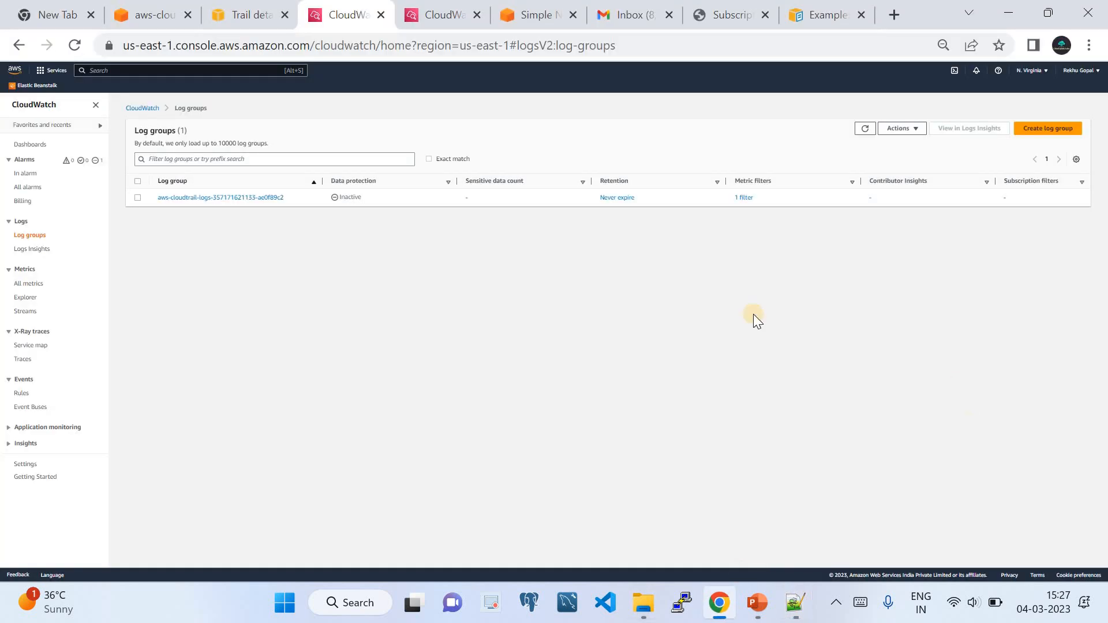
Inspect a JSON event in the CloudTrail log group's first stream, then open the us-east-1_2 stream.
left_click(234, 198)
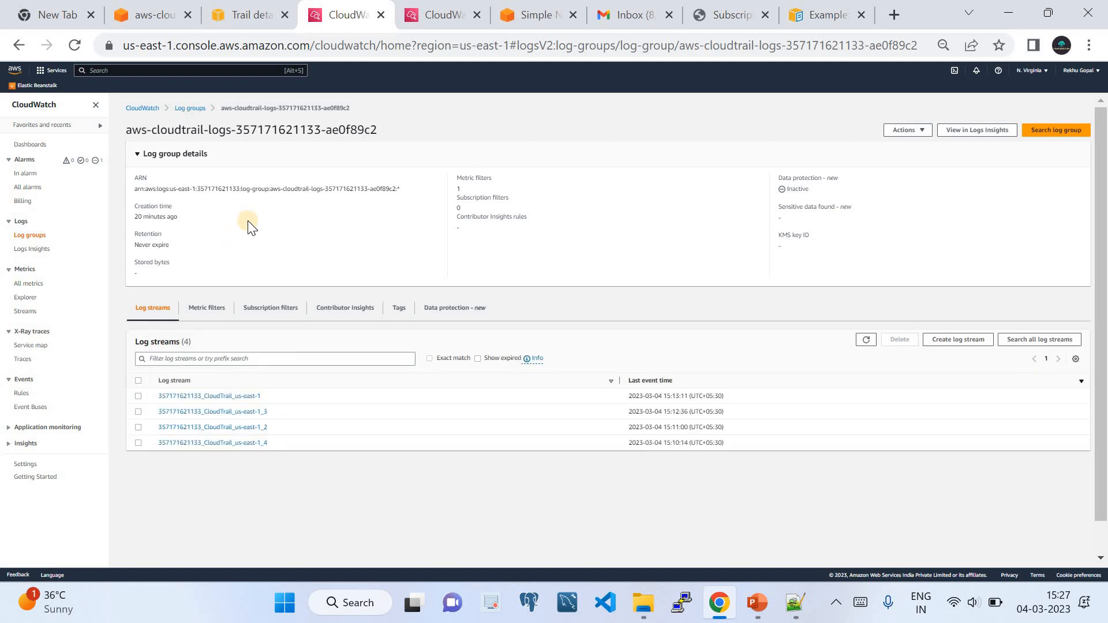
left_click(212, 396)
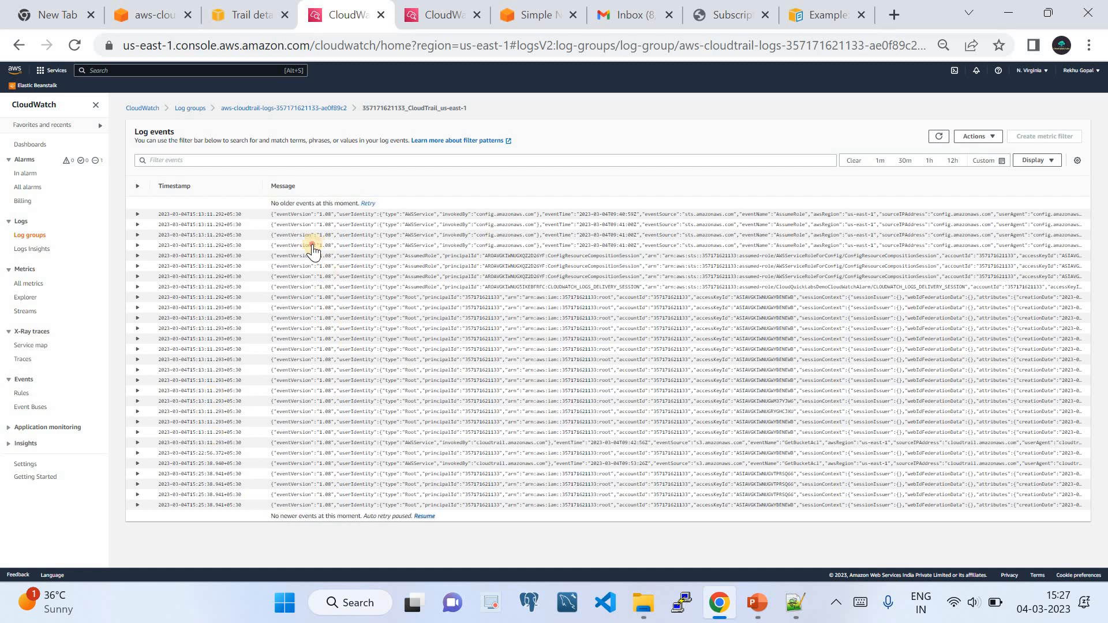
left_click(224, 256)
scroll(242, 295, "down", 7)
scroll(286, 359, "up", 7)
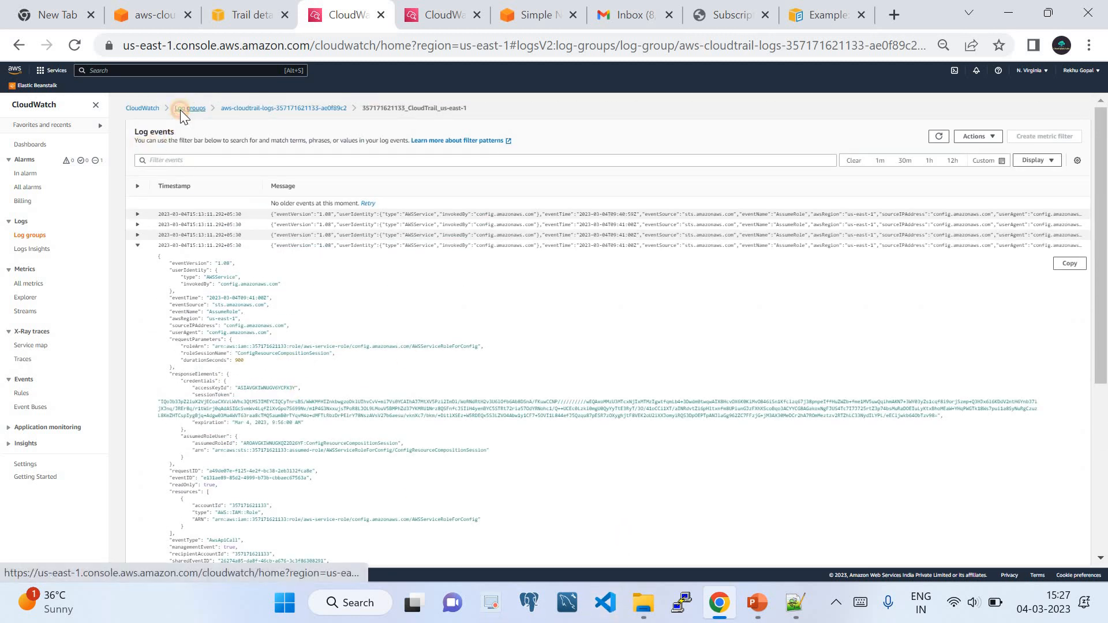
left_click(182, 109)
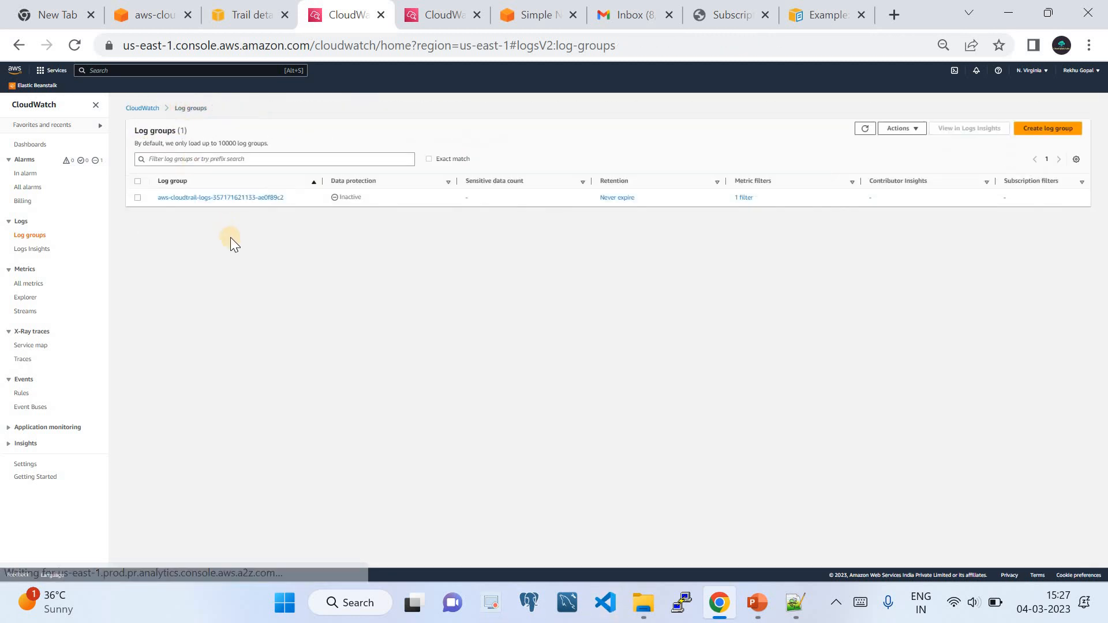
left_click(230, 199)
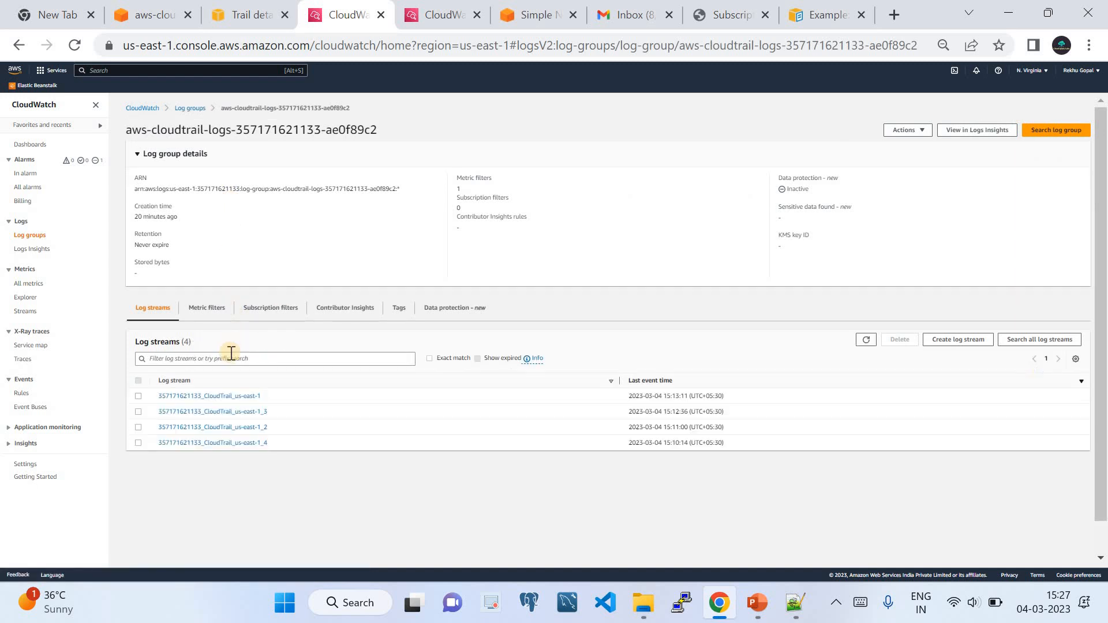
left_click(224, 427)
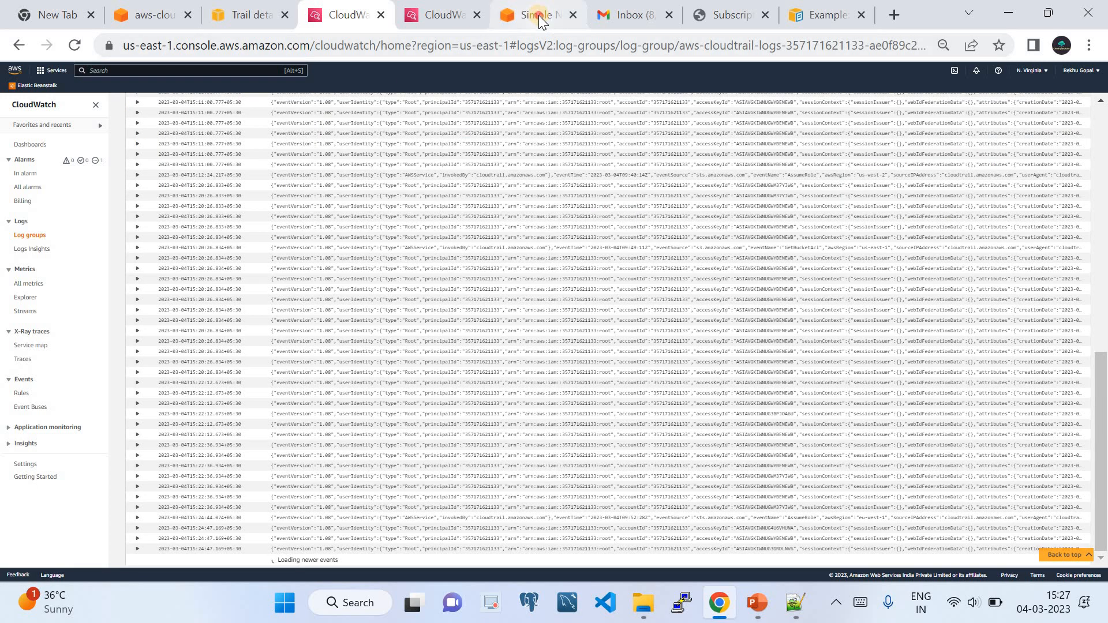
Open the ConsoleLogCount alarm from All alarms and review its History, Details and Actions tabs.
left_click(536, 15)
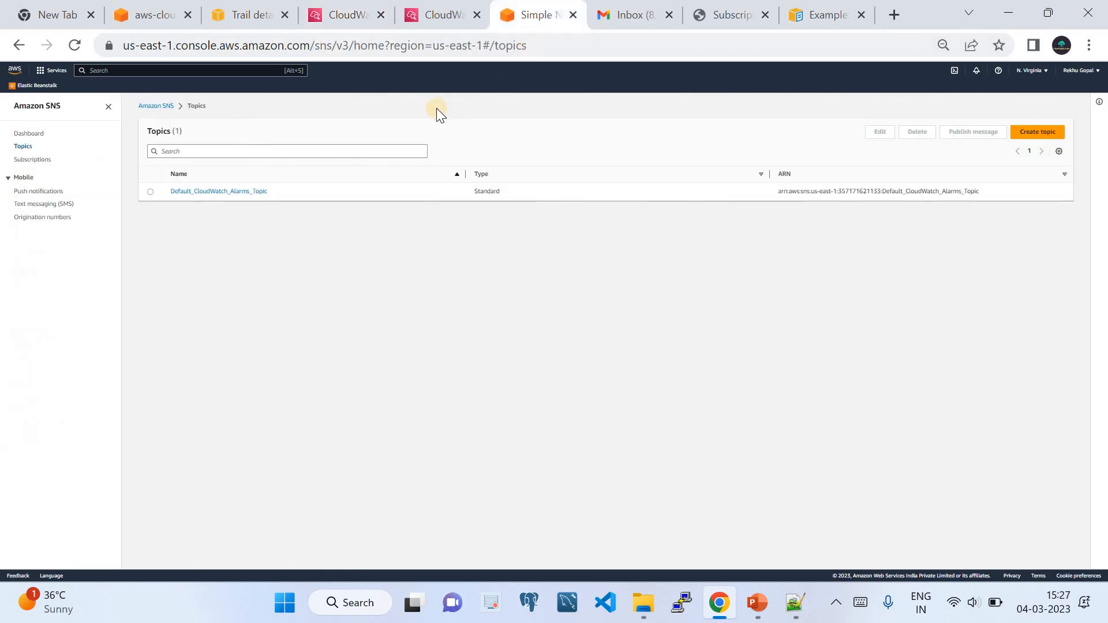
left_click(430, 22)
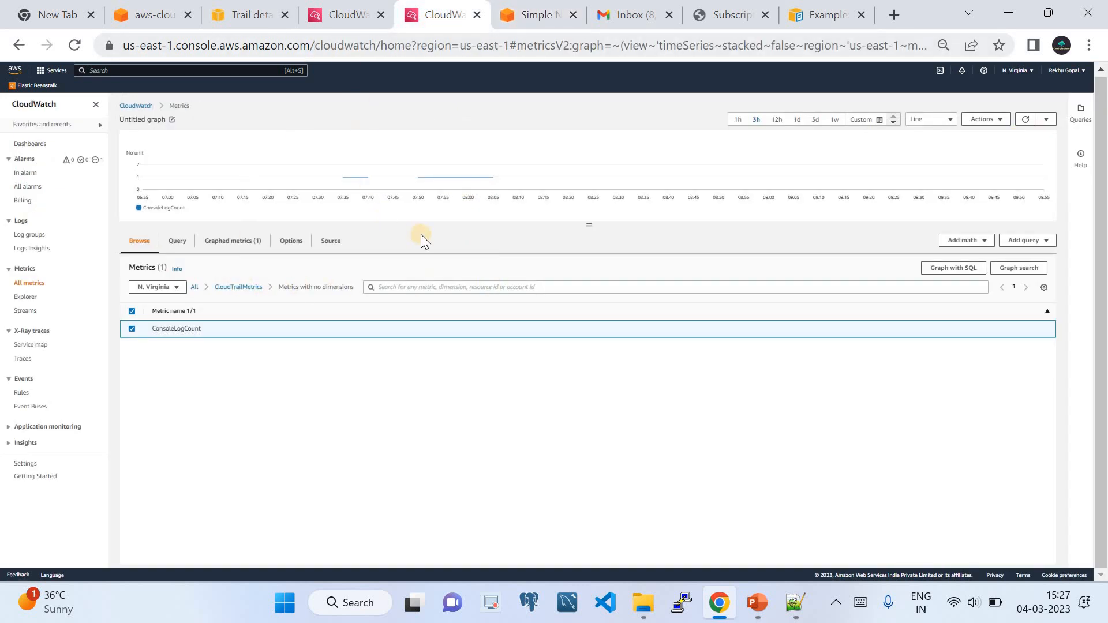
left_click(22, 173)
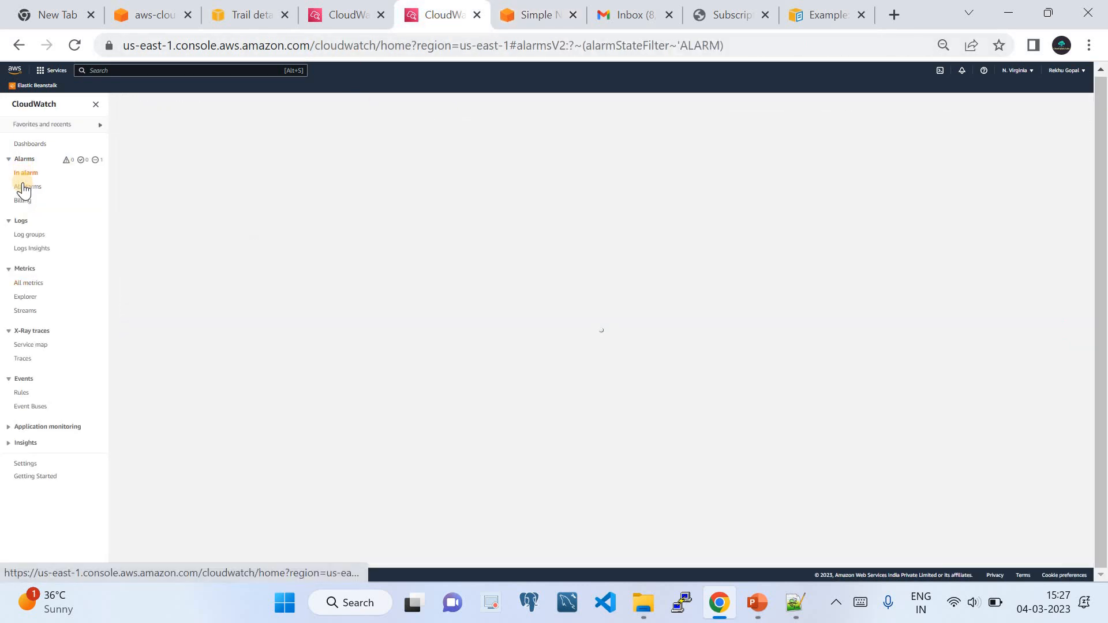
left_click(23, 187)
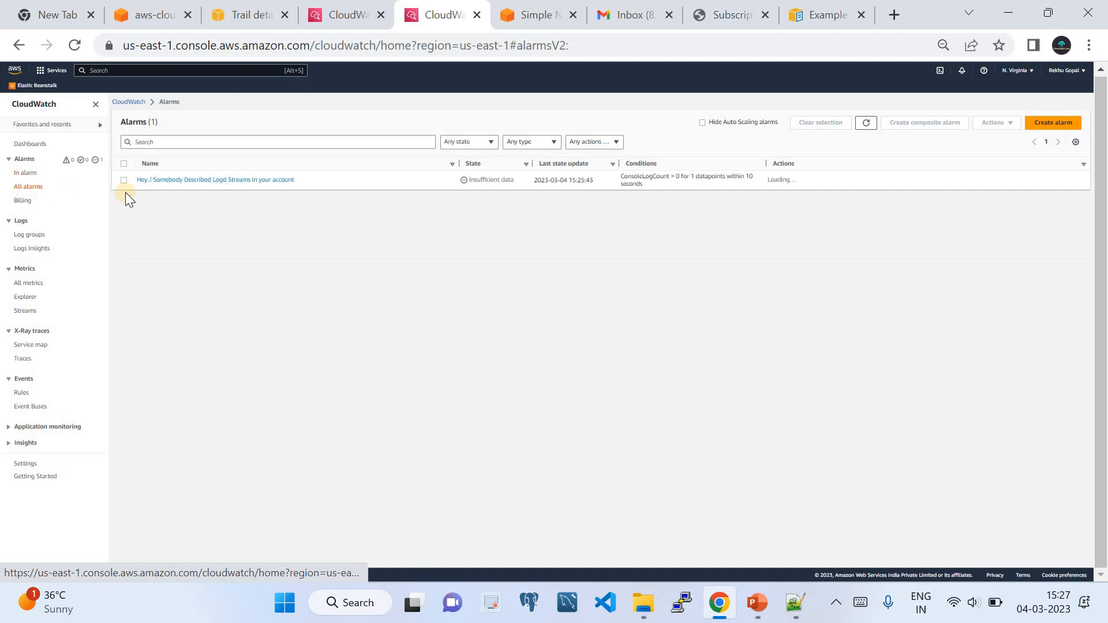
left_click(183, 181)
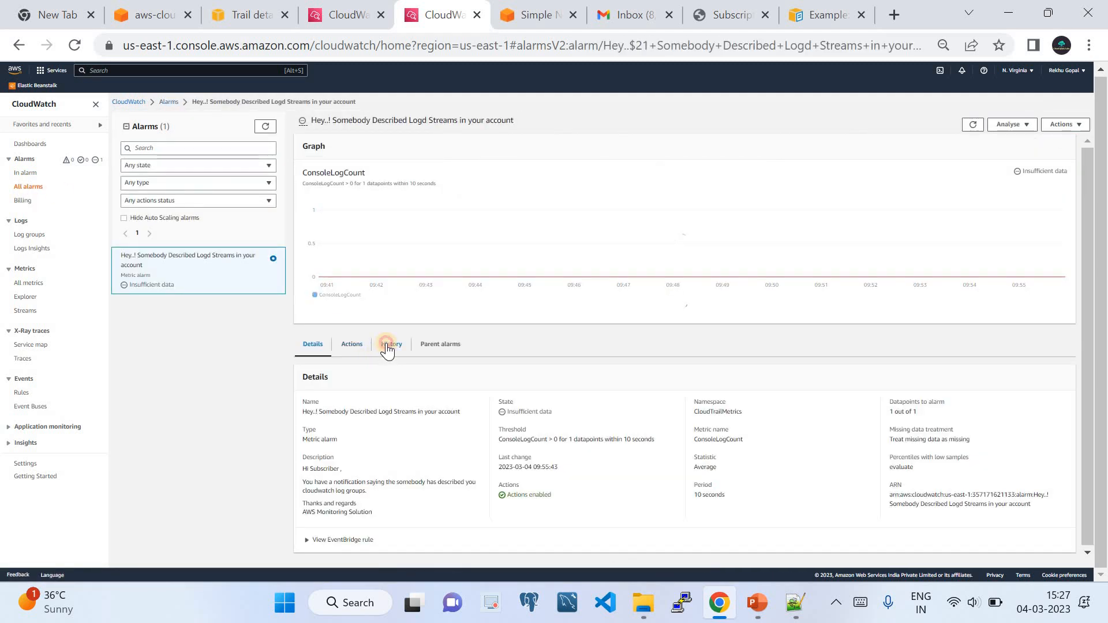
left_click(387, 345)
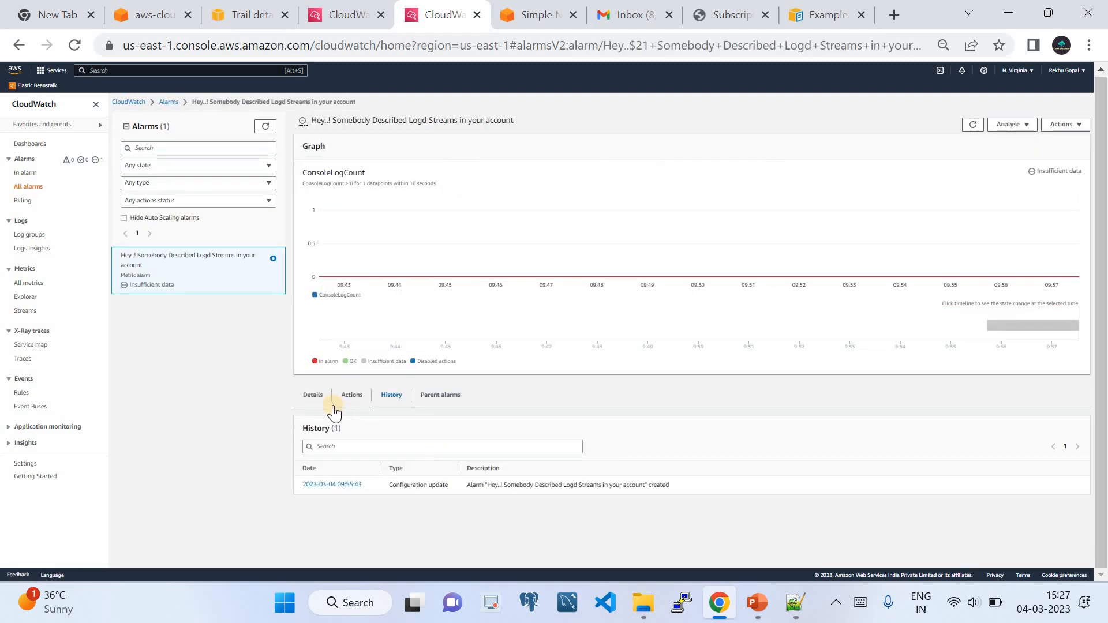
left_click(317, 402)
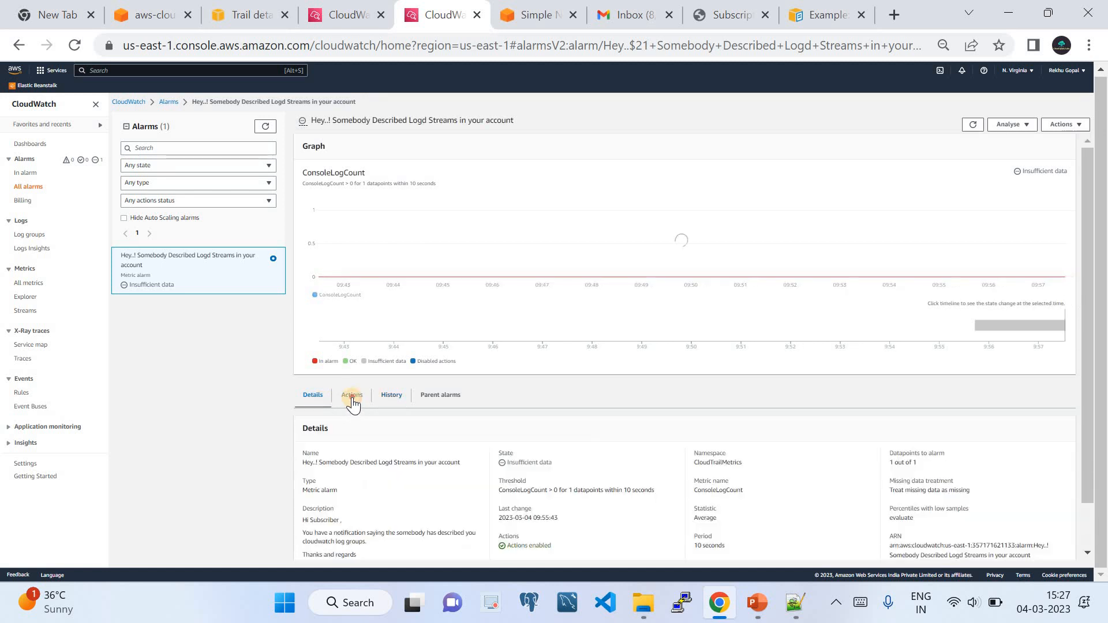
left_click(354, 402)
left_click(404, 397)
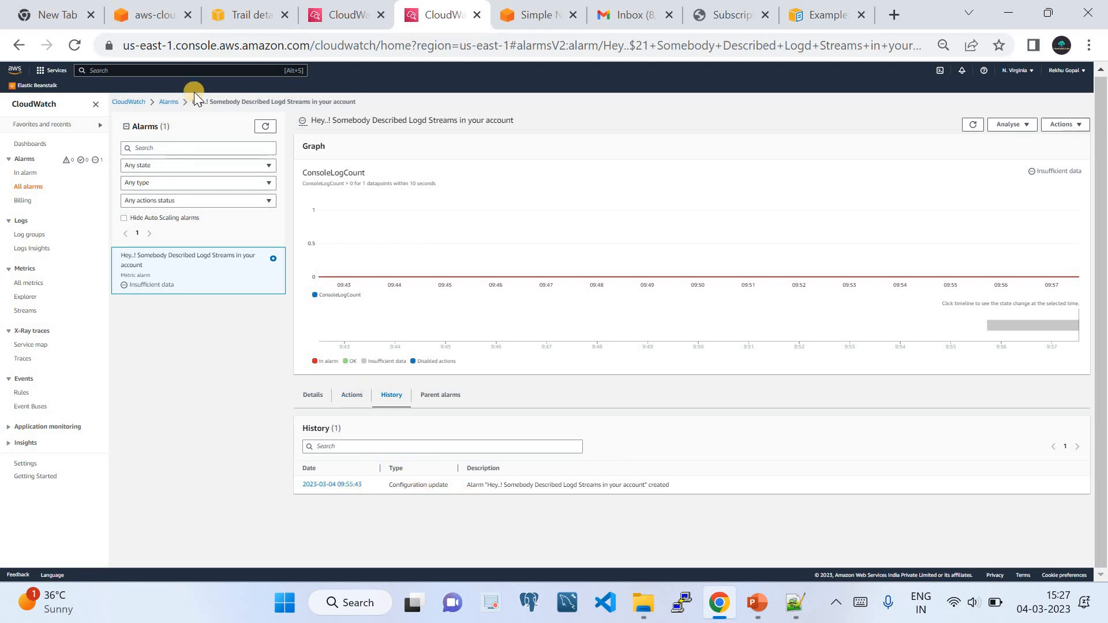
Refresh the alarms list, reopen the alarm, and check its Actions, History and Parent alarms tabs.
left_click(169, 104)
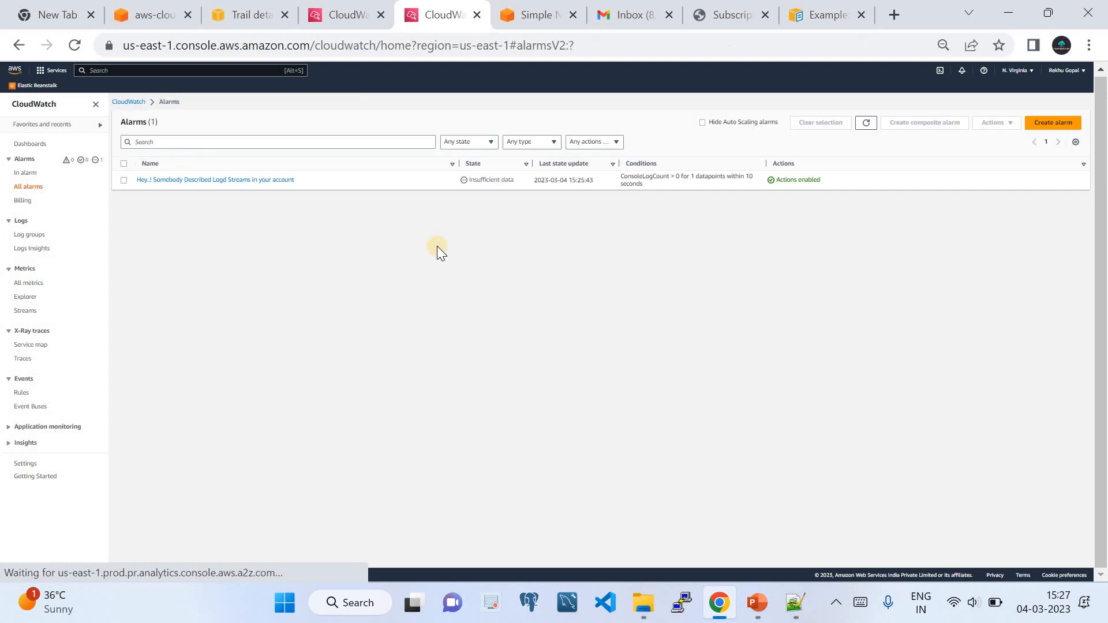
left_click(865, 122)
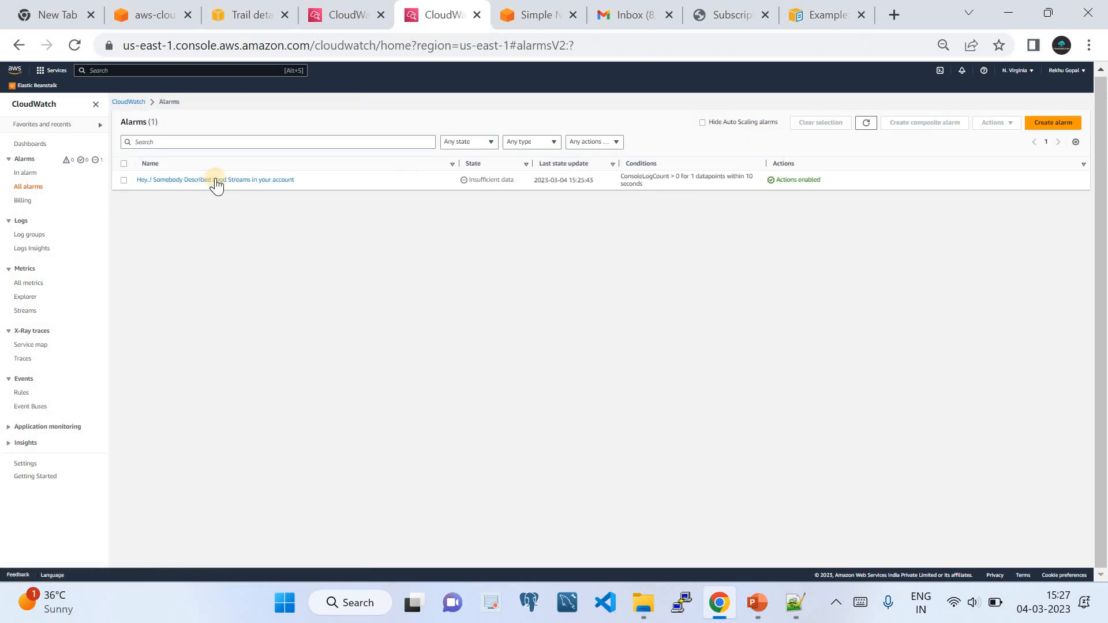
left_click(219, 180)
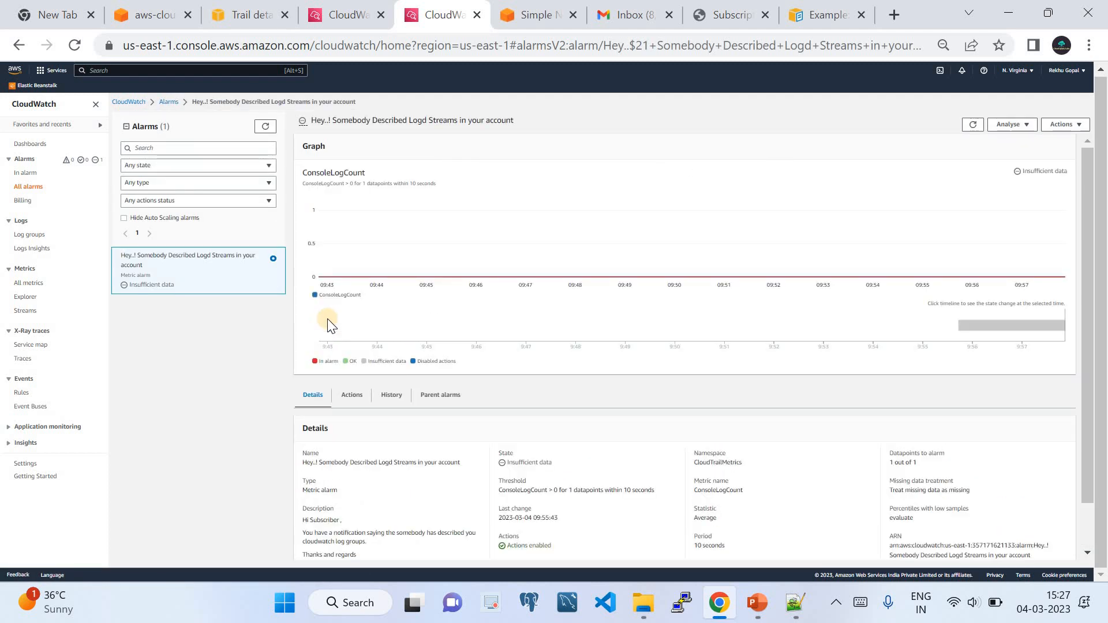
left_click(162, 98)
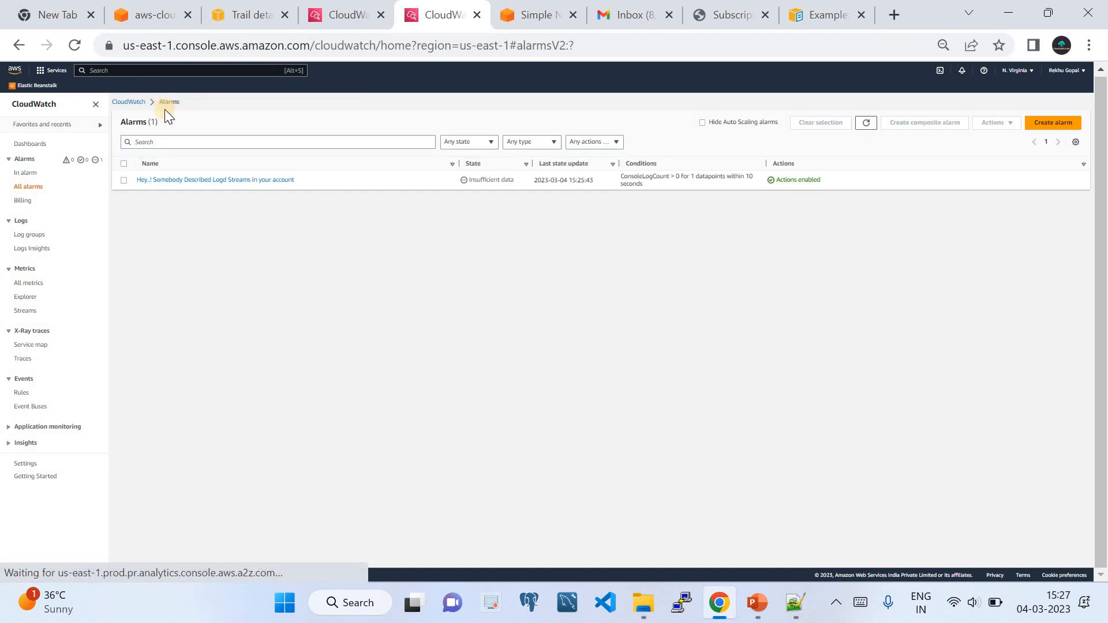
left_click(861, 123)
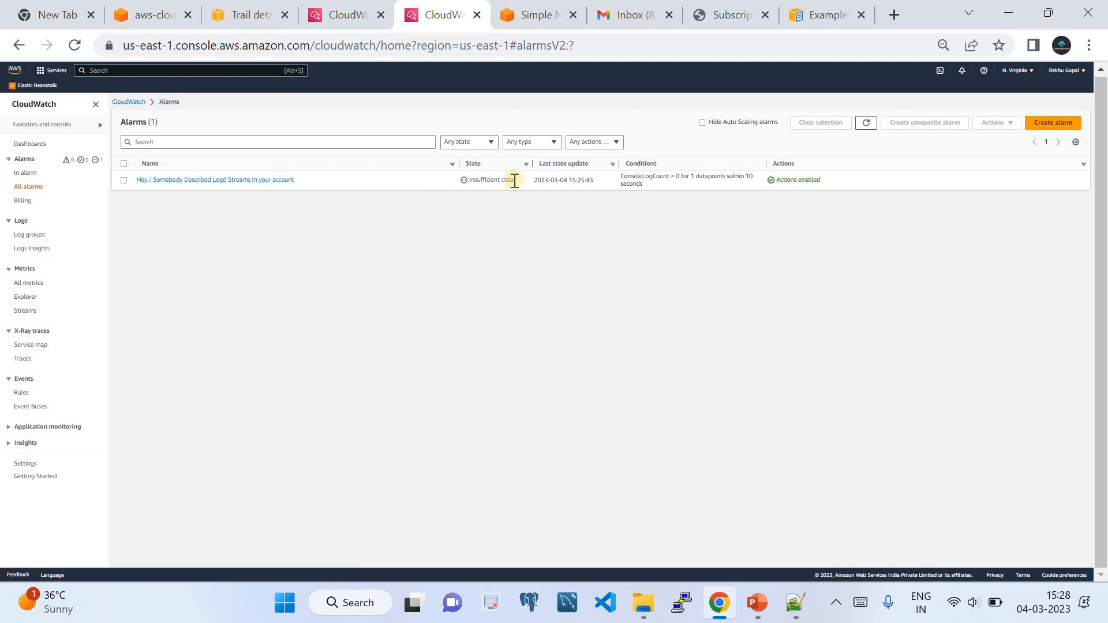
left_click(255, 181)
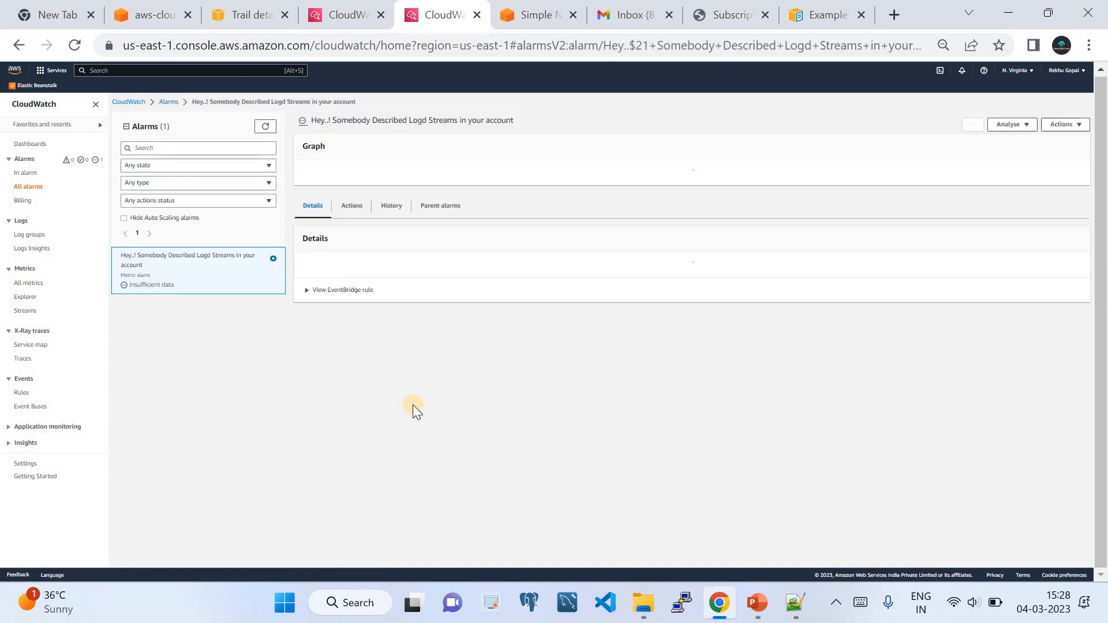
left_click(352, 396)
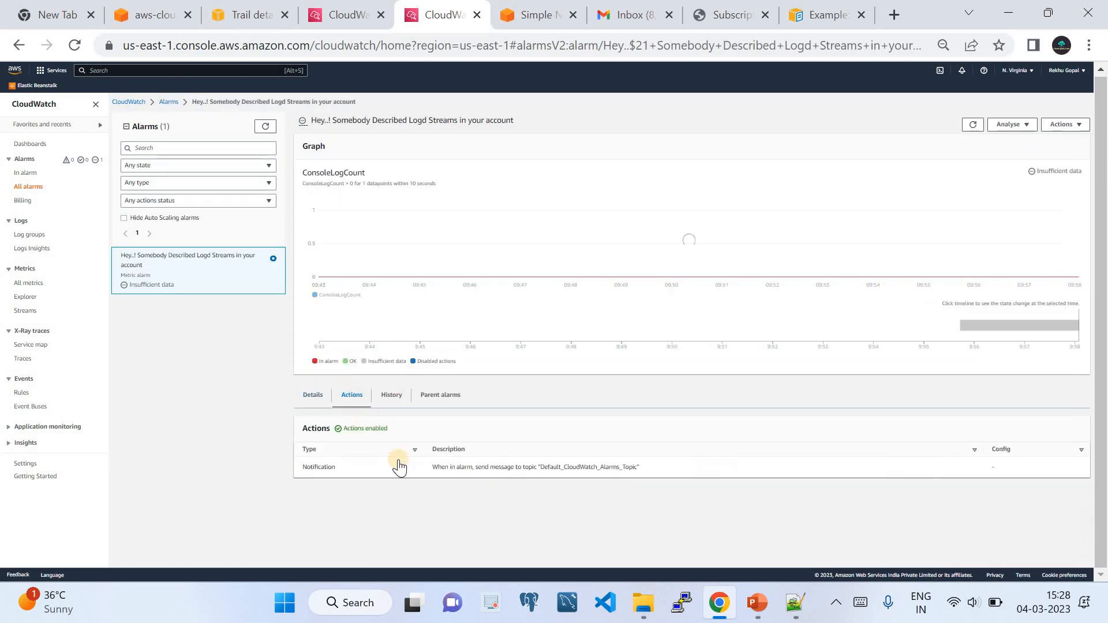
left_click(394, 396)
left_click(430, 397)
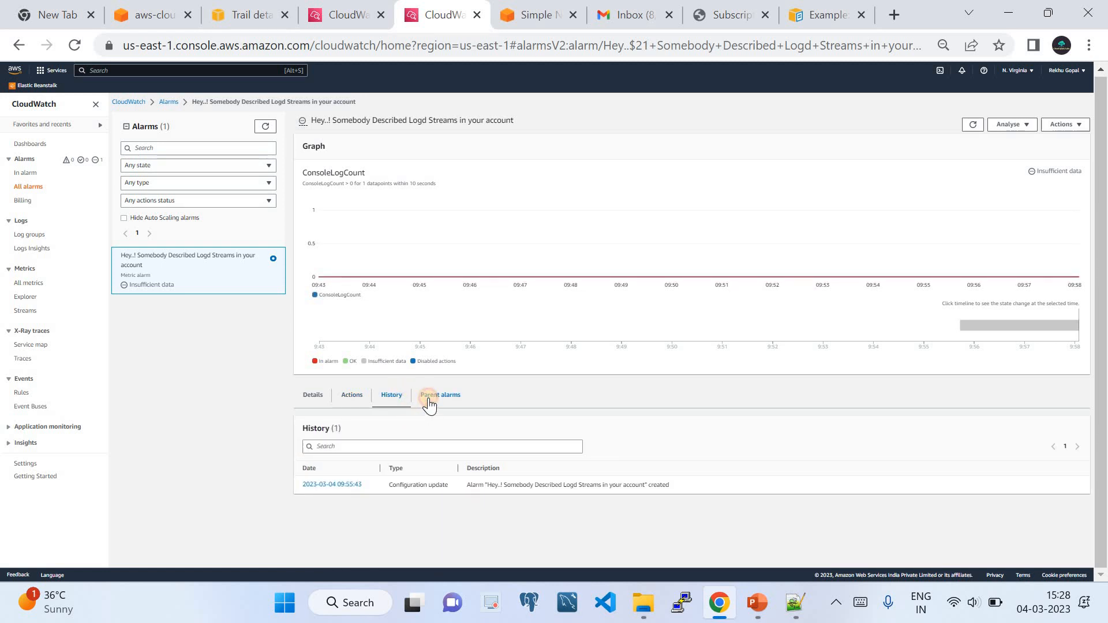
left_click(395, 400)
left_click(351, 398)
Filter CloudTrail event history to DescribeLogStreams events from the last 30 minutes and open the latest.
left_click(254, 19)
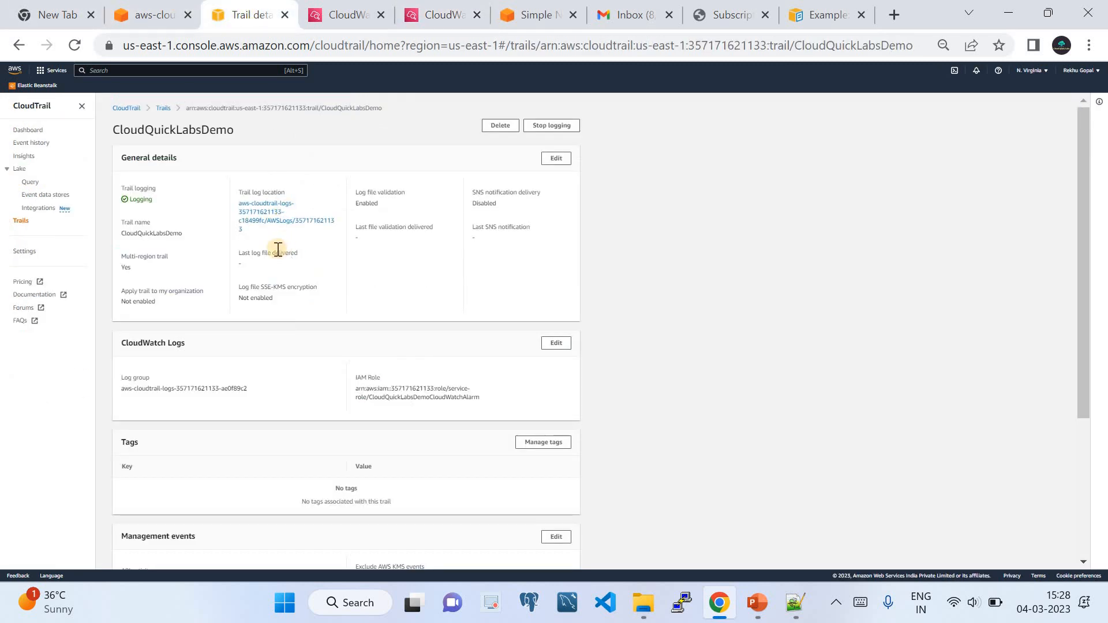
left_click(30, 143)
left_click(420, 170)
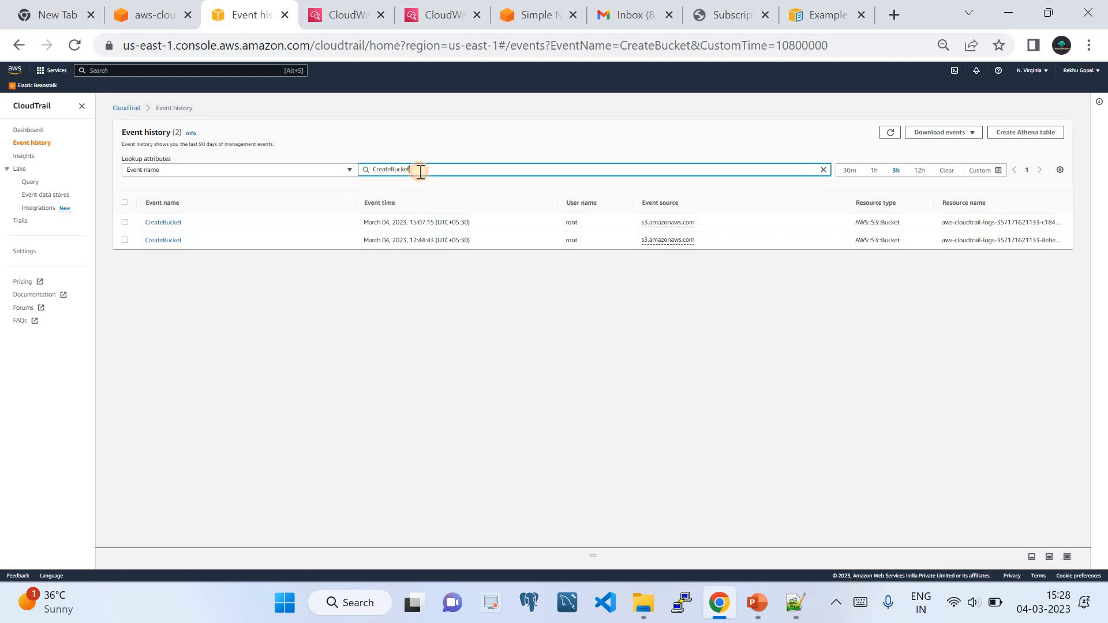
type("DescribeLogStreams")
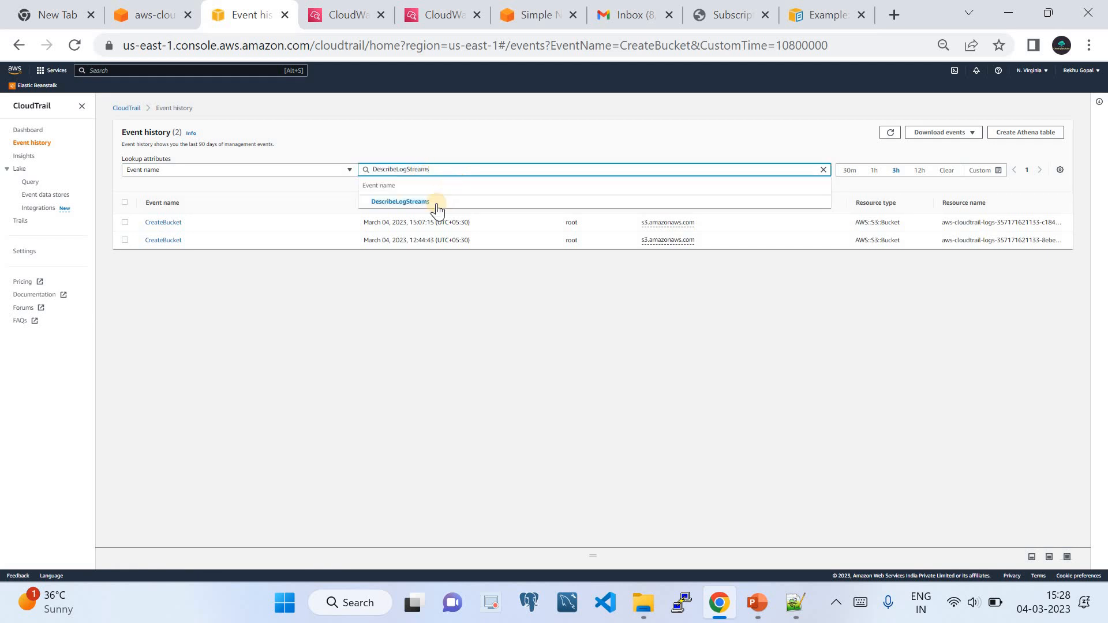
left_click(437, 203)
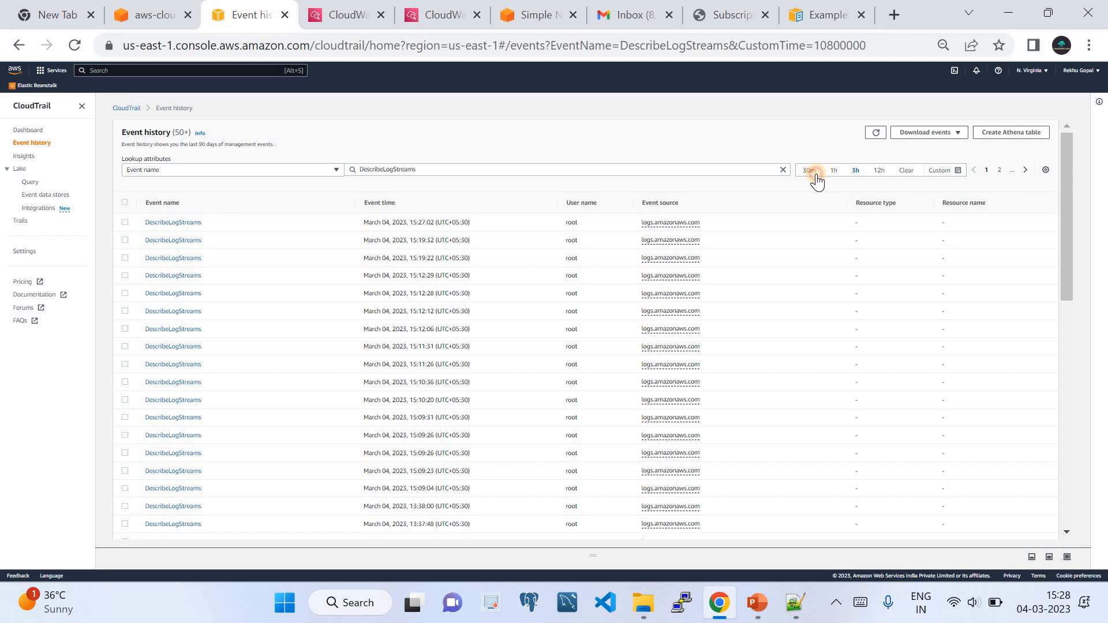
left_click(815, 175)
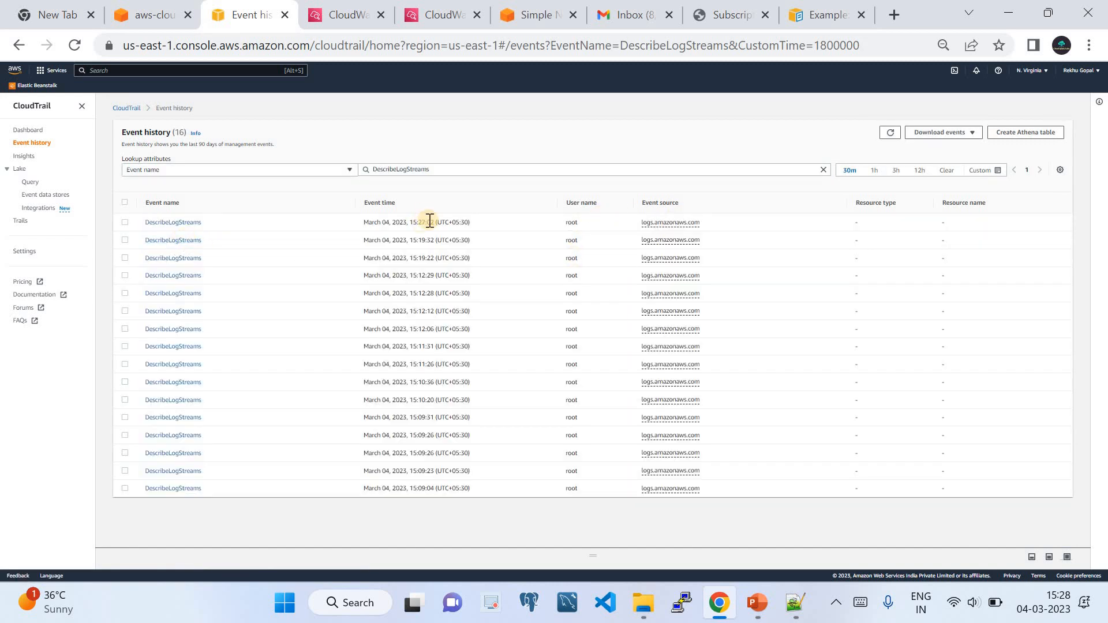
left_click(185, 222)
scroll(309, 289, "down", 5)
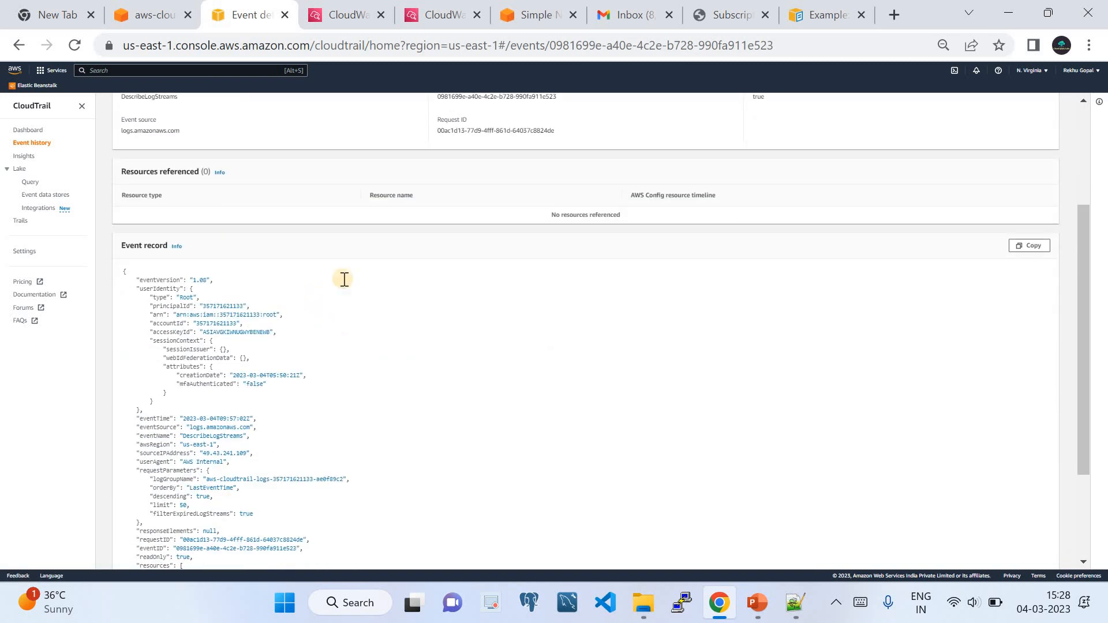
left_click(338, 15)
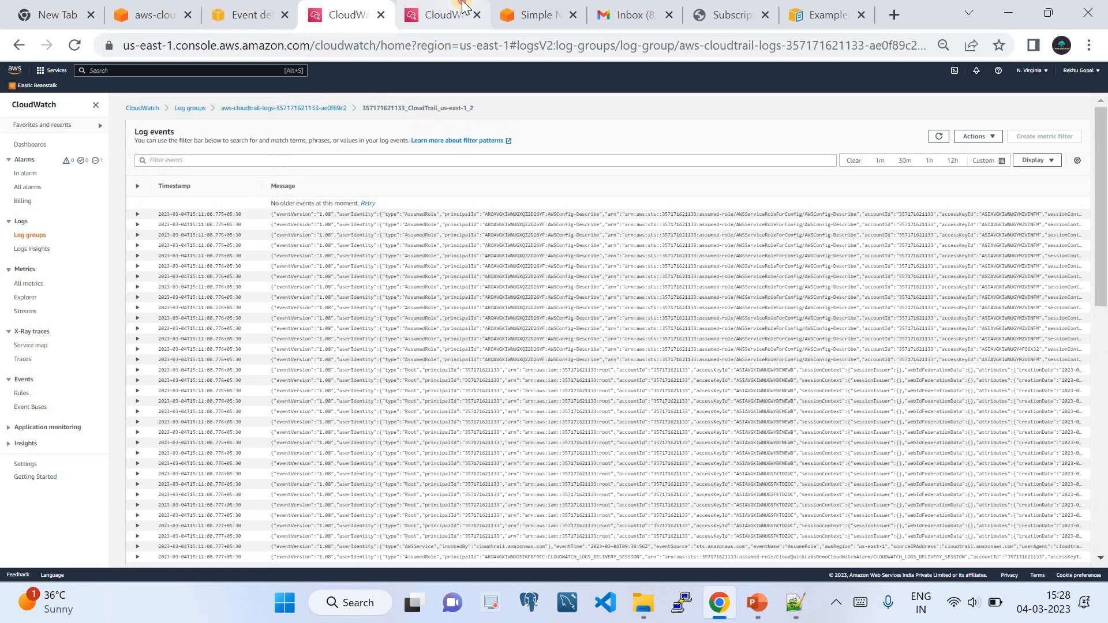
Reload the alarm page, review its History and Actions tabs, and refresh the alarms list.
left_click(455, 12)
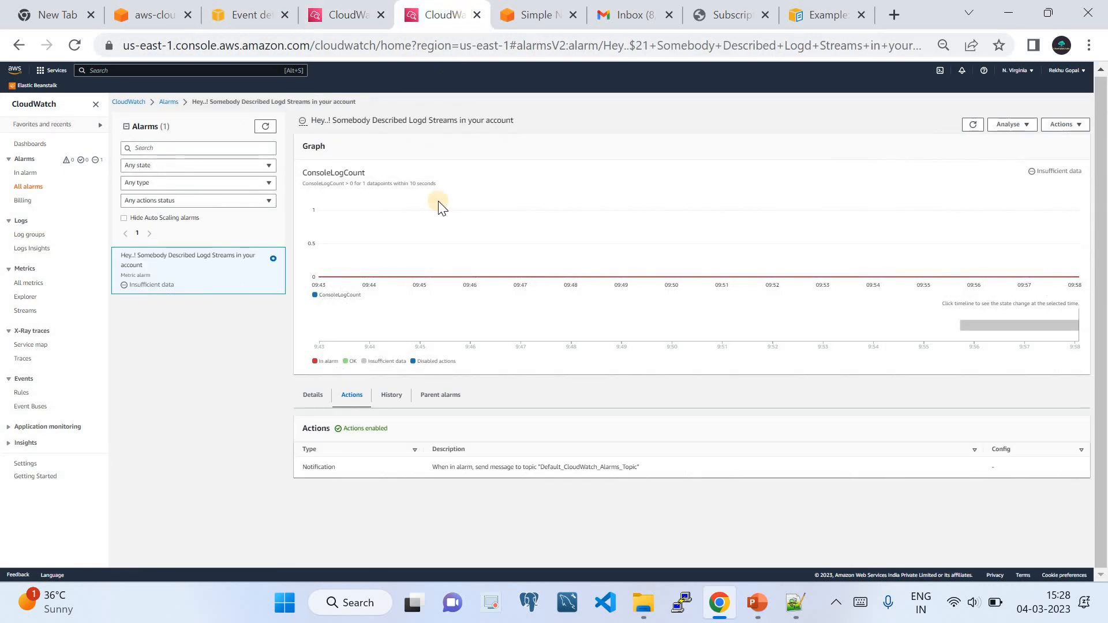
left_click(75, 45)
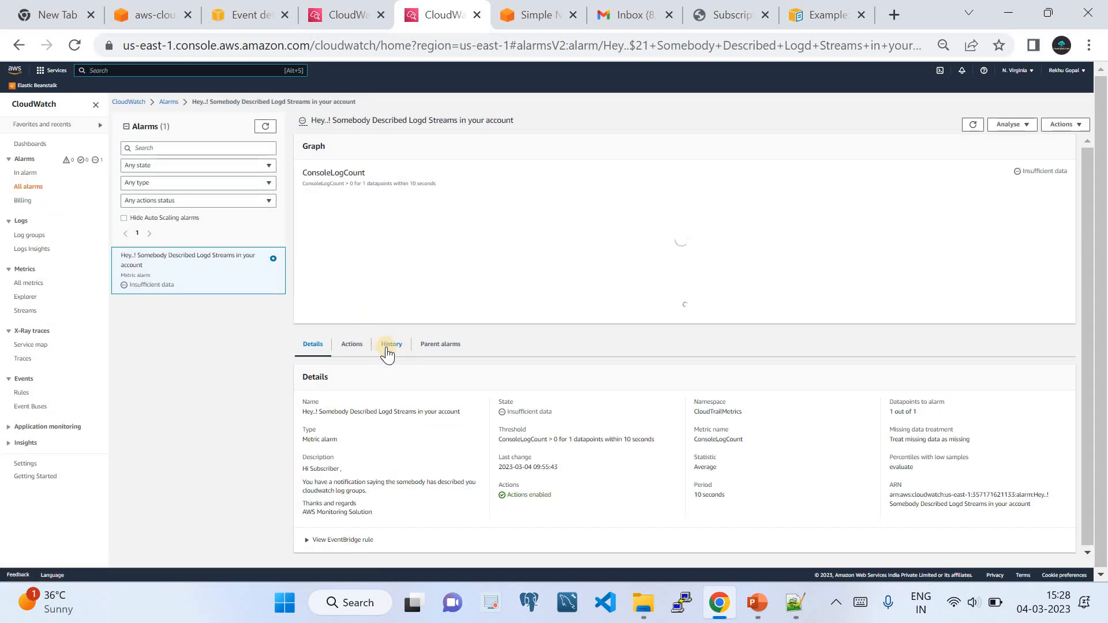
left_click(391, 397)
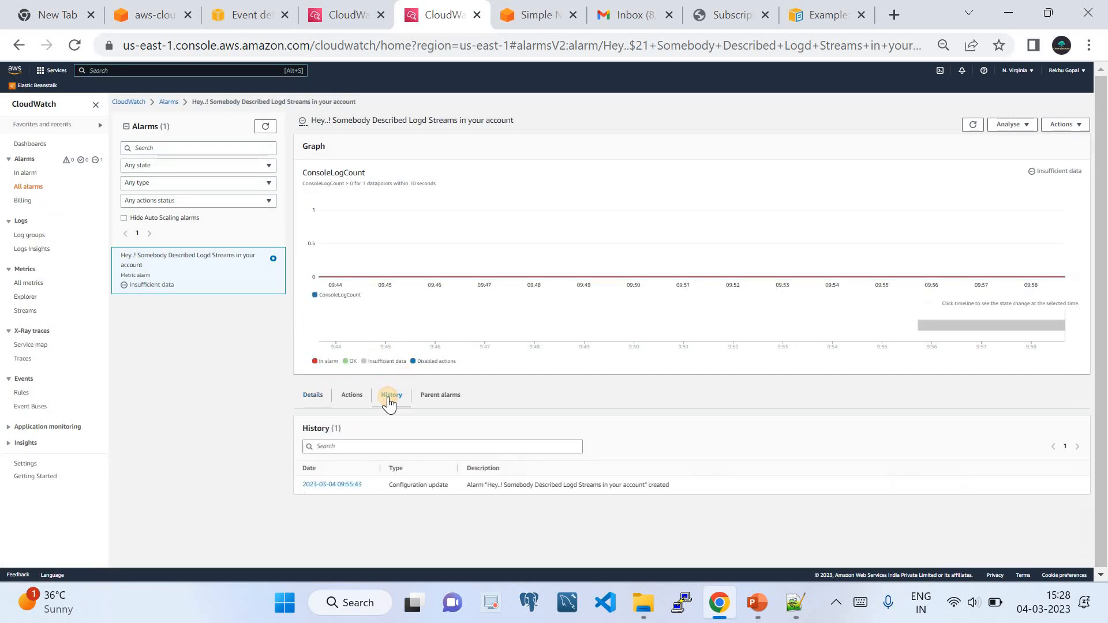
left_click(353, 401)
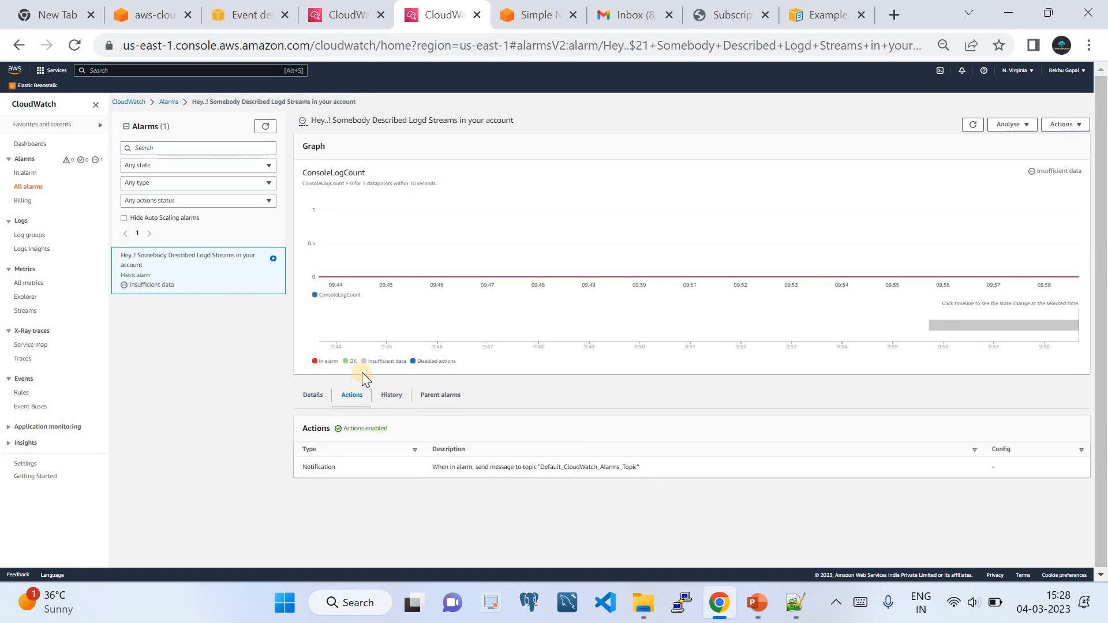
left_click(169, 102)
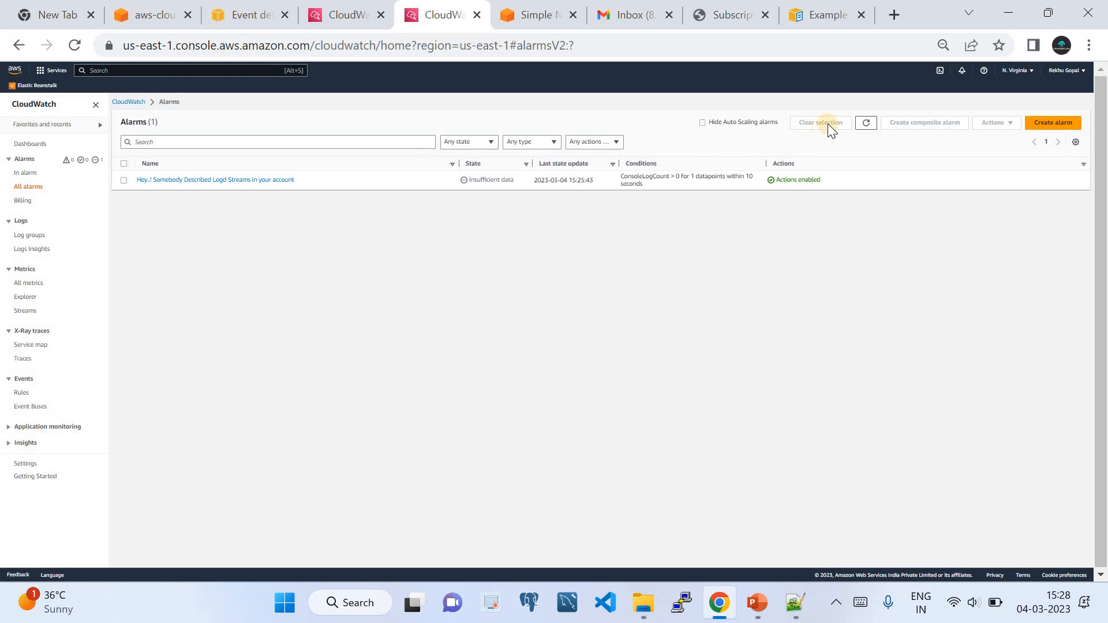
left_click(864, 128)
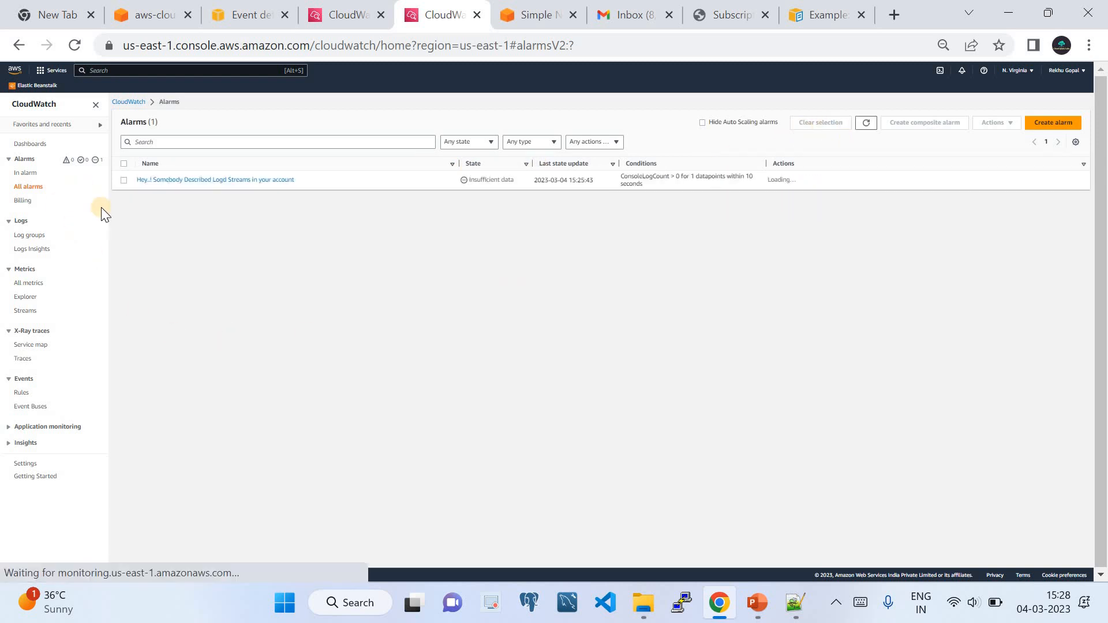
Check Gmail for alarm emails, then reopen the alarm and review its History and Actions.
left_click(628, 14)
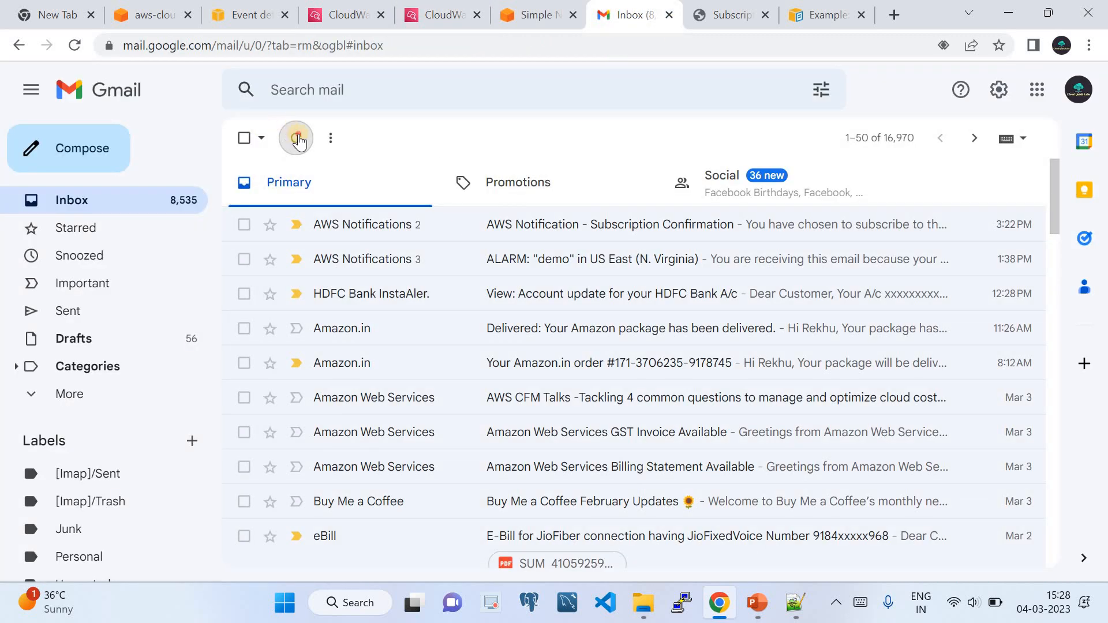
left_click(434, 15)
left_click(206, 180)
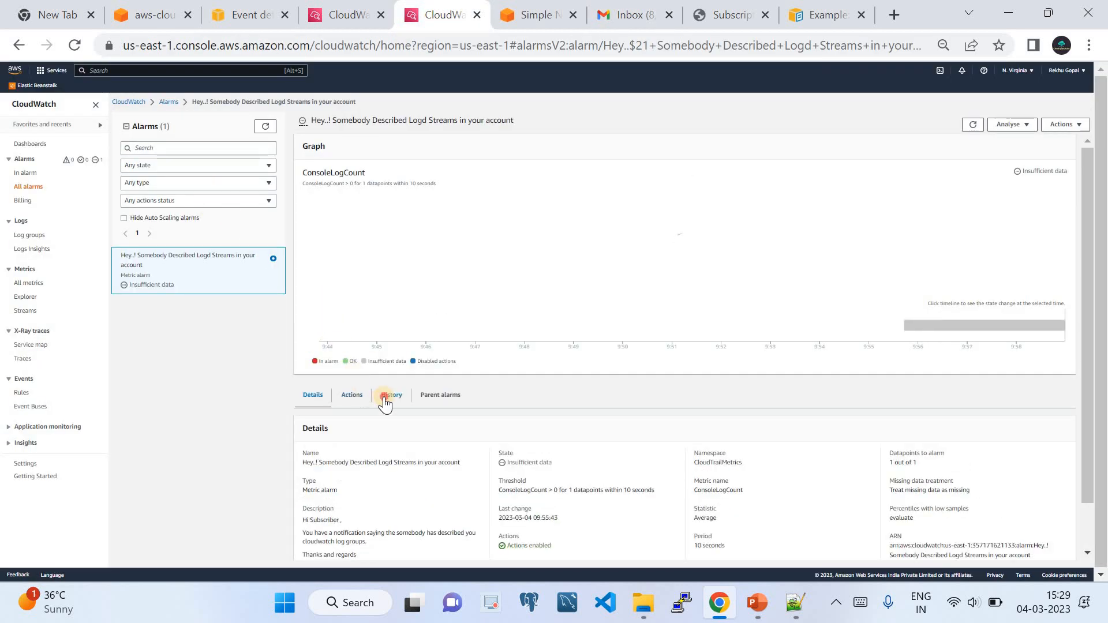
left_click(386, 397)
left_click(353, 397)
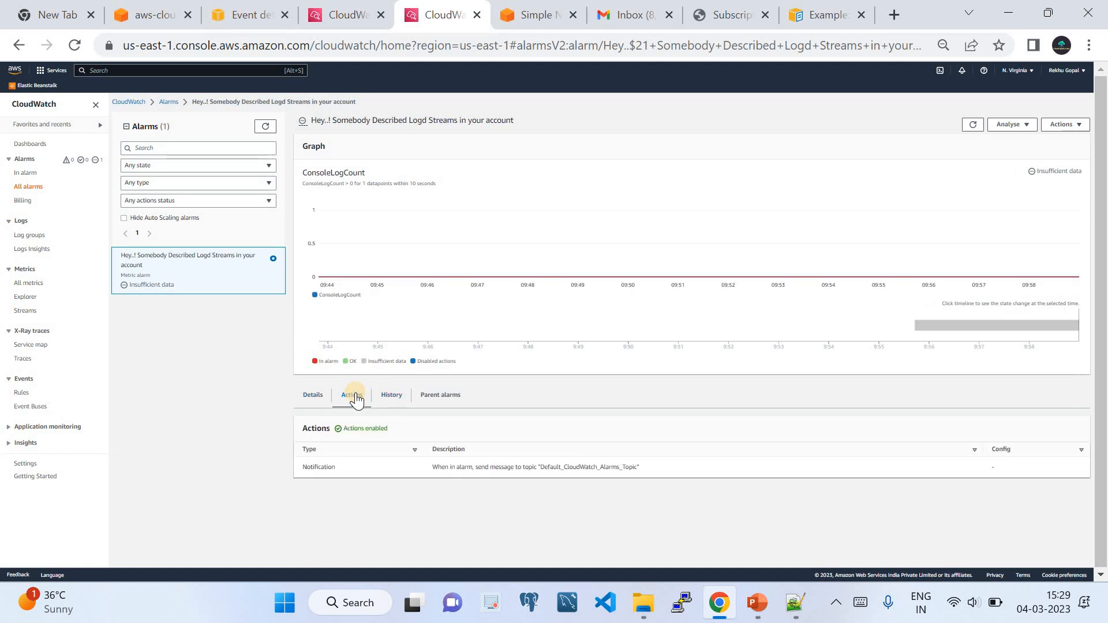
left_click(390, 401)
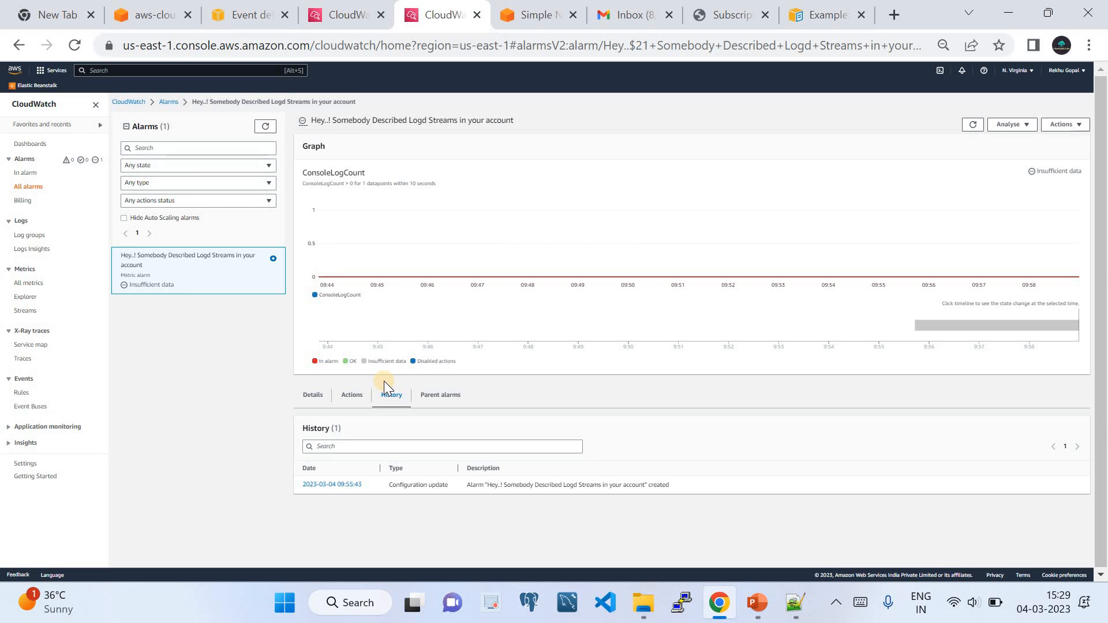
Glance at the architecture slide, then refresh the Gmail inbox for alarm notifications.
left_click(753, 615)
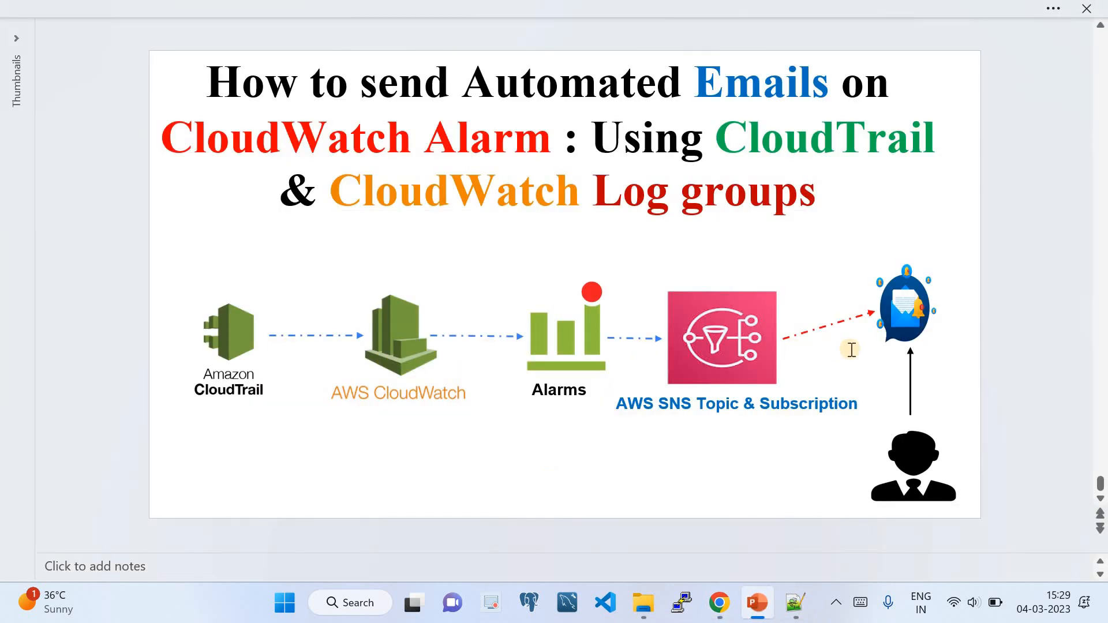
left_click(719, 604)
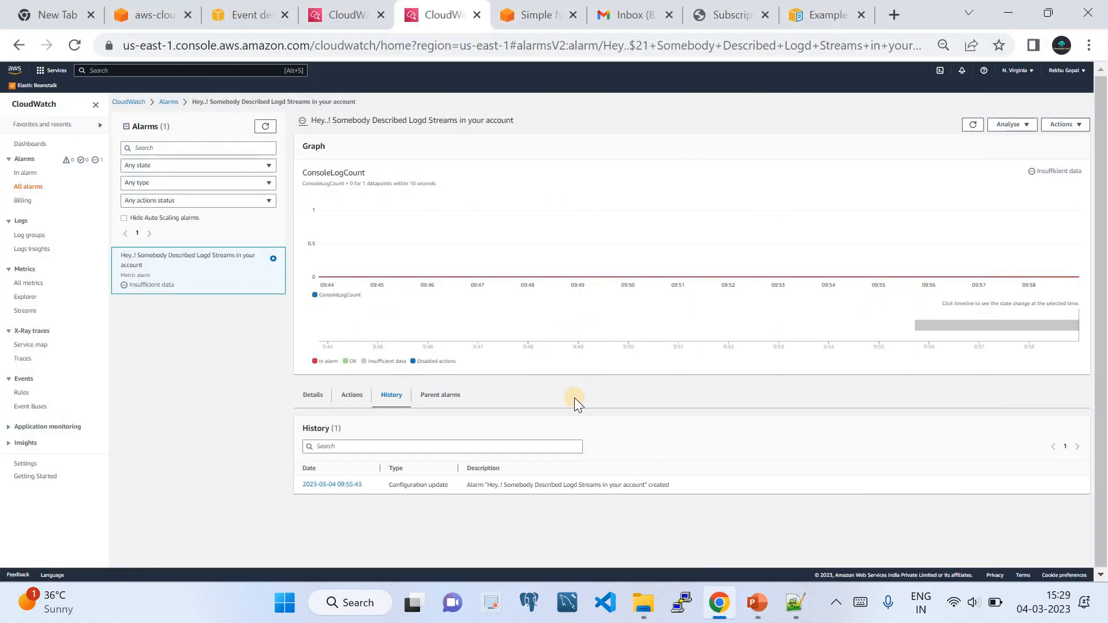
left_click(631, 13)
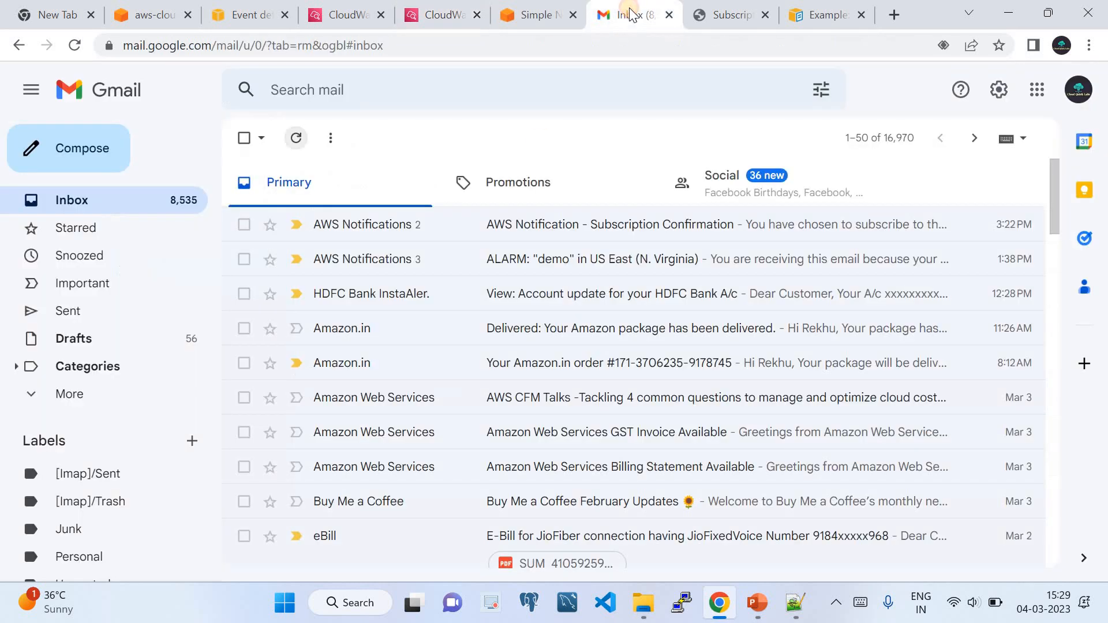
left_click(295, 140)
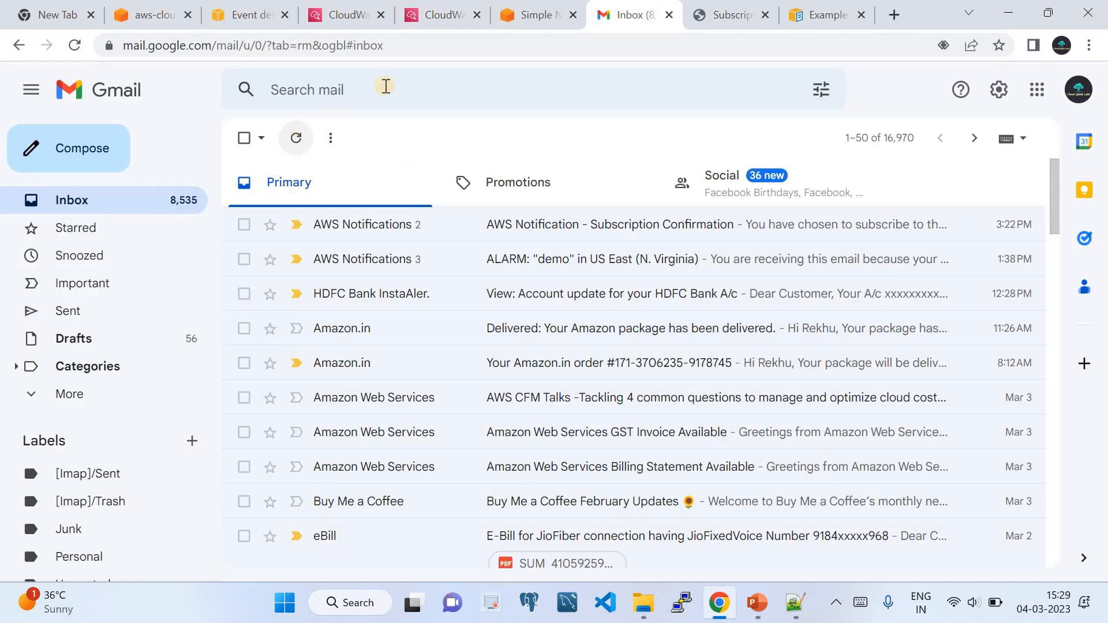
Review the alarm's Parent alarms and History tabs, then go to All metrics.
left_click(417, 17)
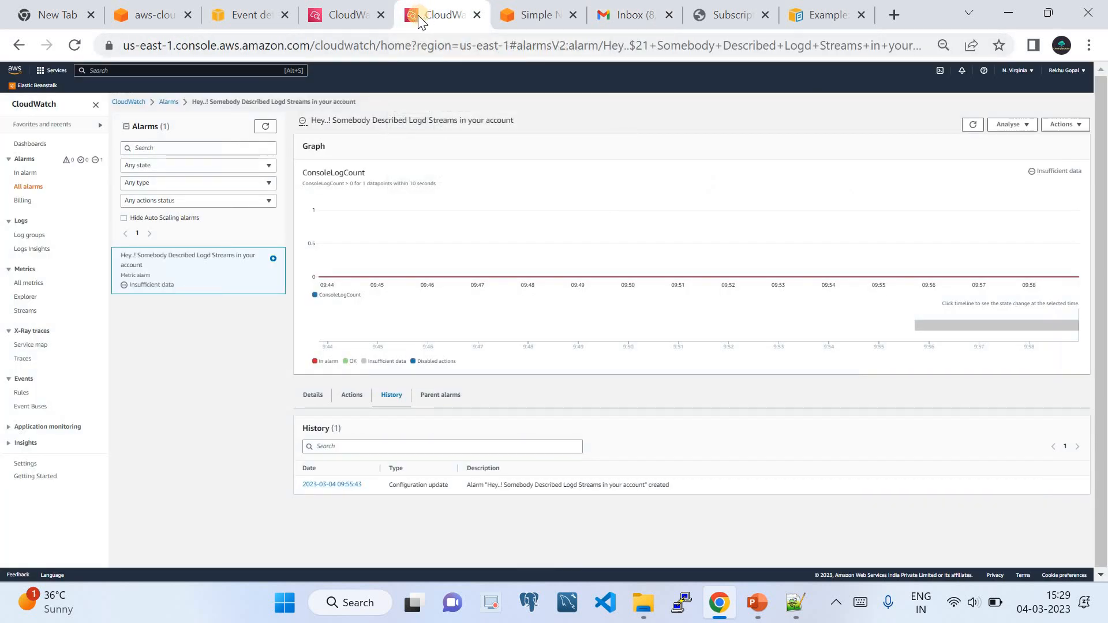
left_click(437, 405)
left_click(397, 402)
left_click(166, 102)
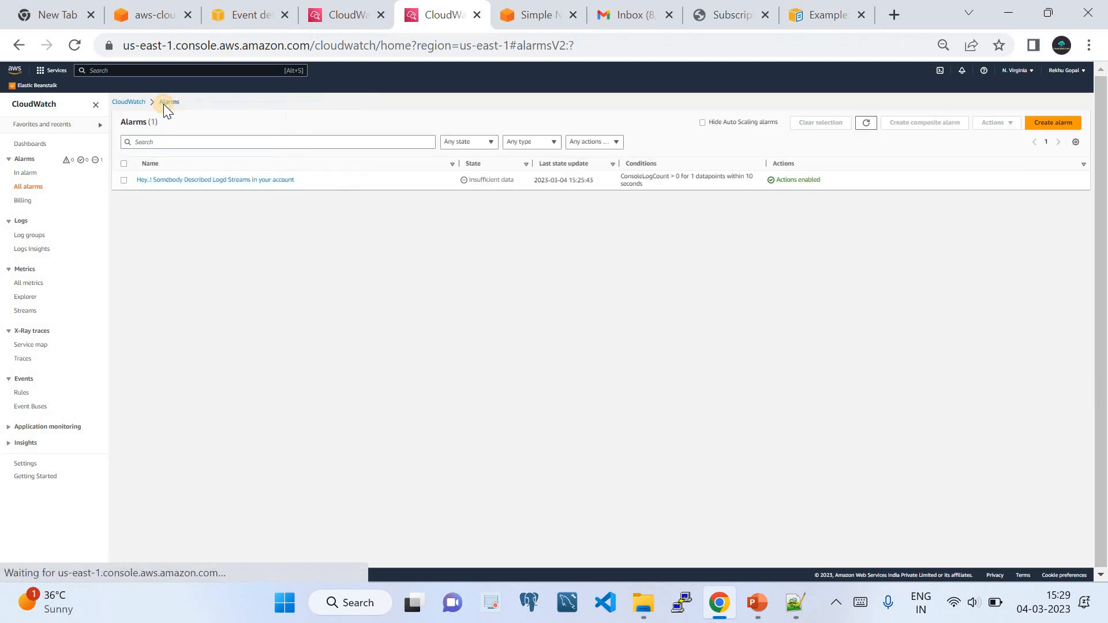
left_click(26, 283)
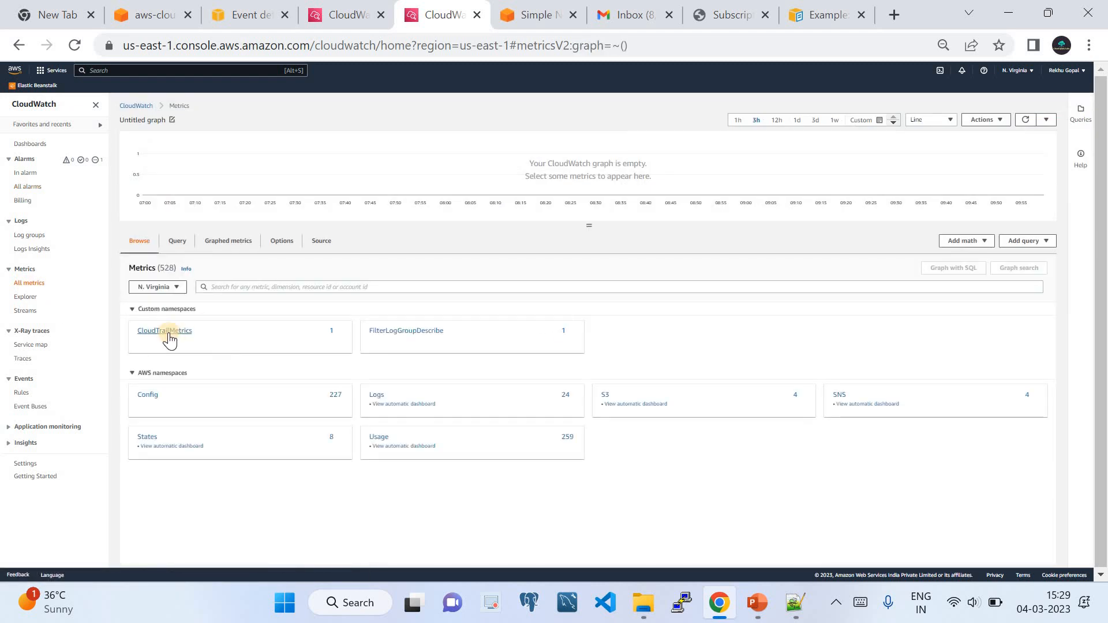
Graph ConsoleLogCount from CloudTrailMetrics > Metrics with no dimensions.
left_click(168, 331)
left_click(179, 317)
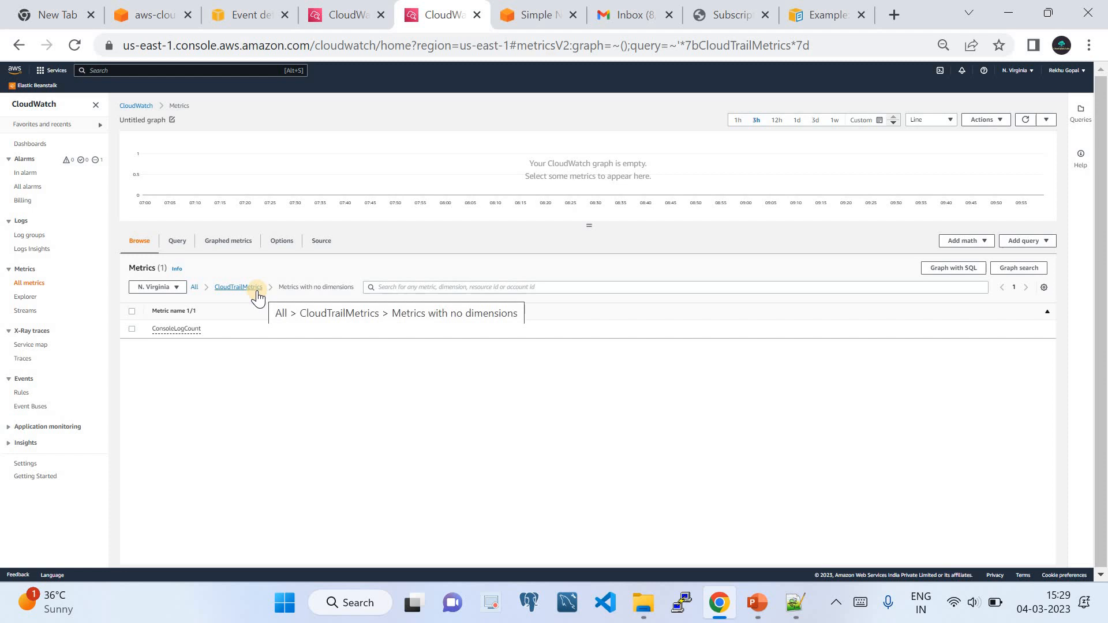
left_click(131, 329)
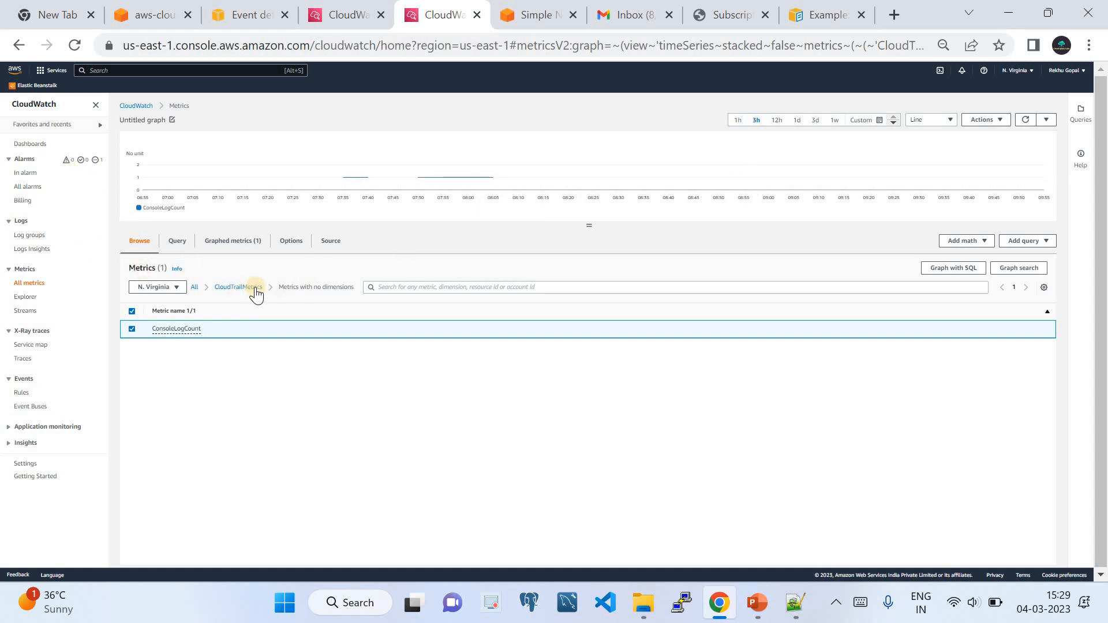
Filter alarms by In alarm, then All alarms, and open the alarm's details and history.
left_click(26, 173)
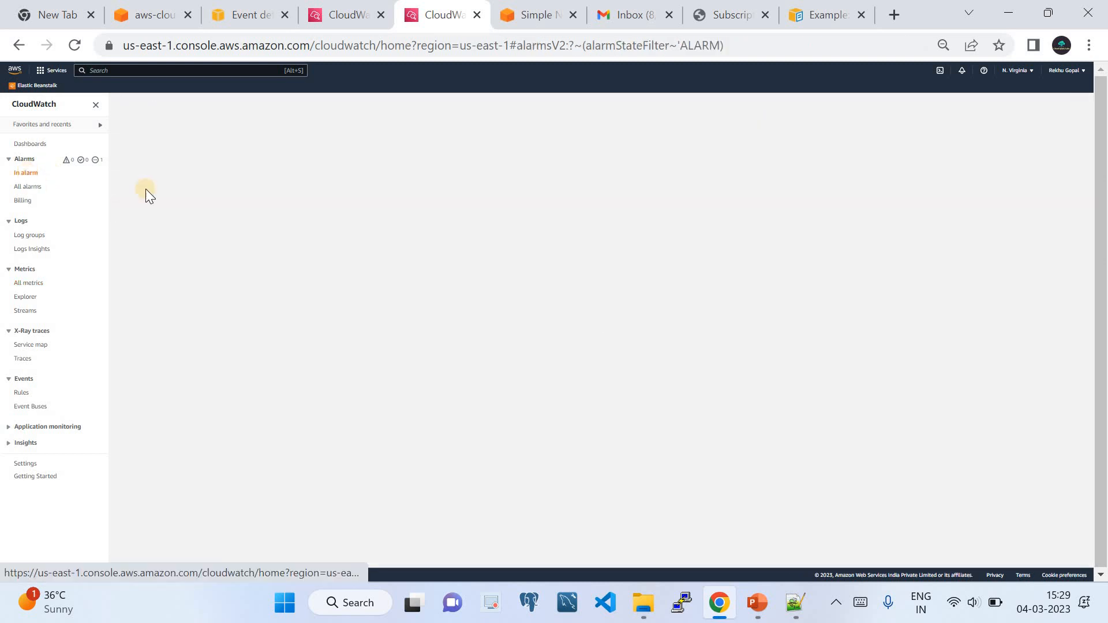
left_click(26, 186)
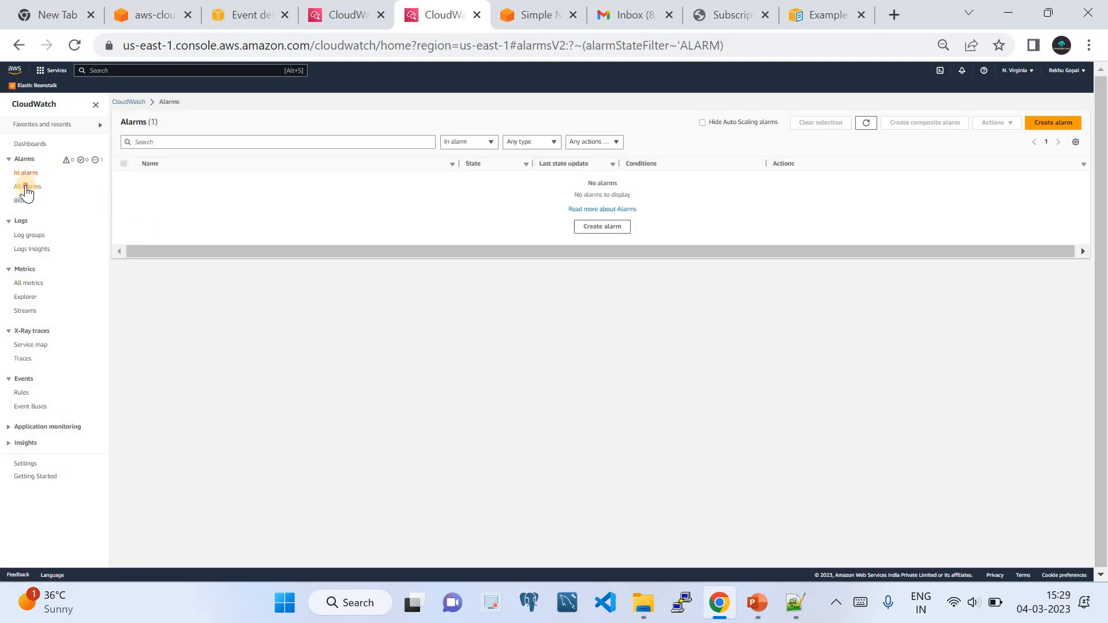
left_click(206, 180)
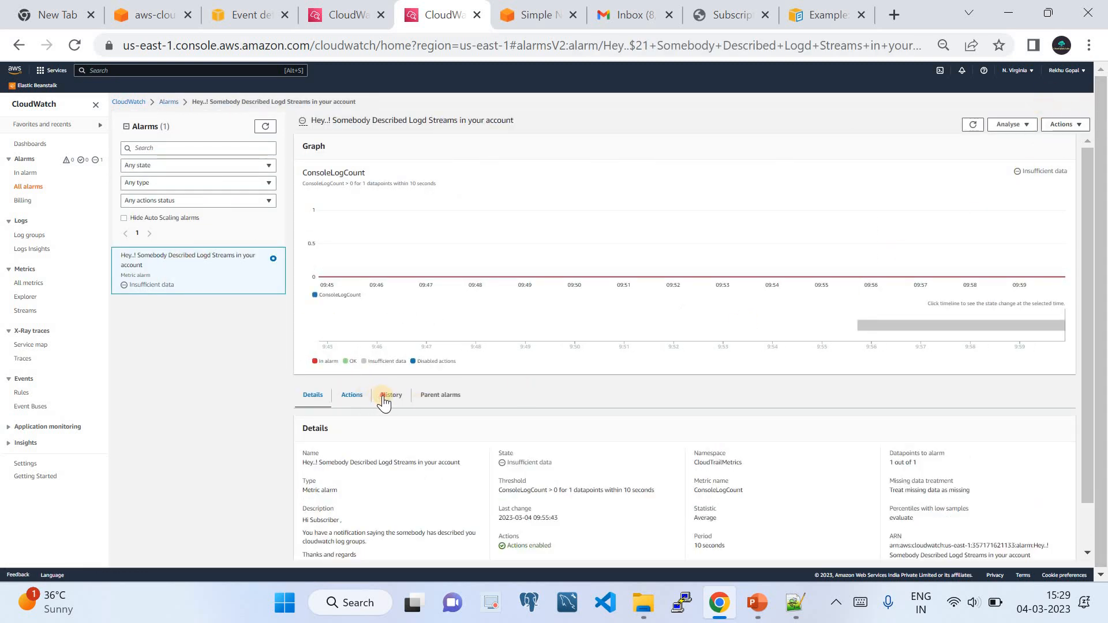
left_click(387, 396)
Start editing the alarm through Actions > Edit.
left_click(1066, 127)
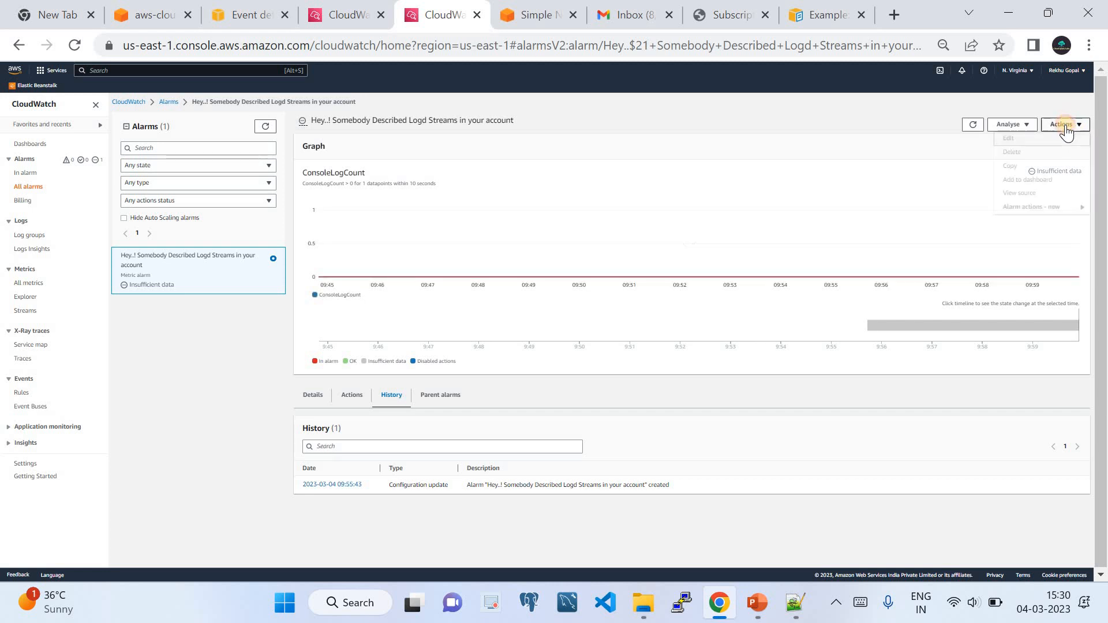
left_click(1028, 139)
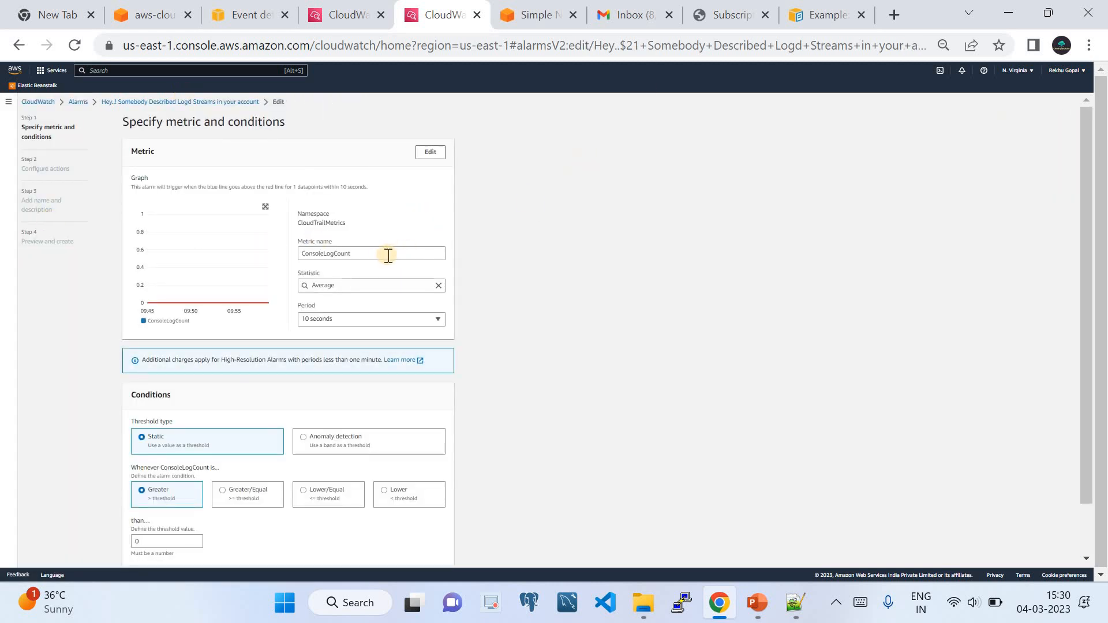
scroll(363, 219, "down", 1)
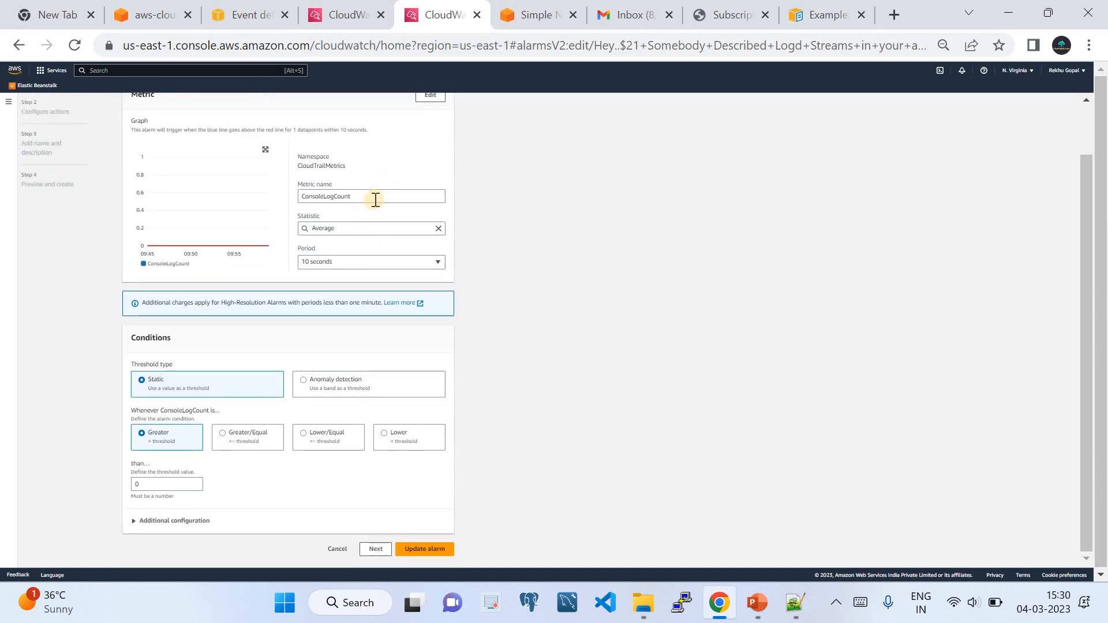
Set the alarm's statistic to Sum, after trying Maximum and Average, and continue to Configure actions.
left_click(385, 230)
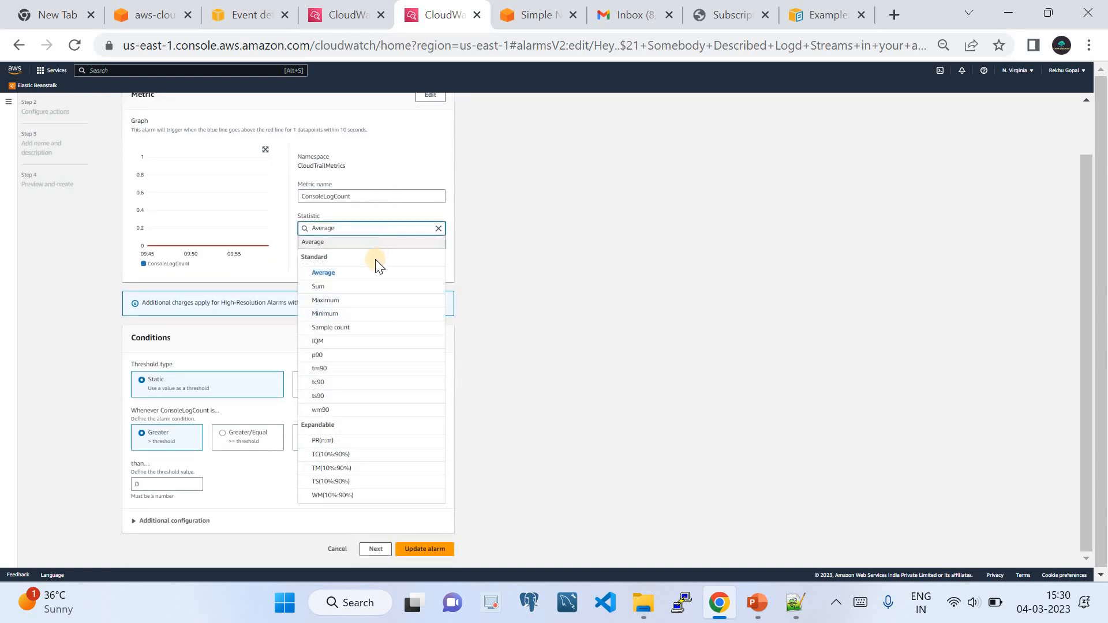
left_click(529, 247)
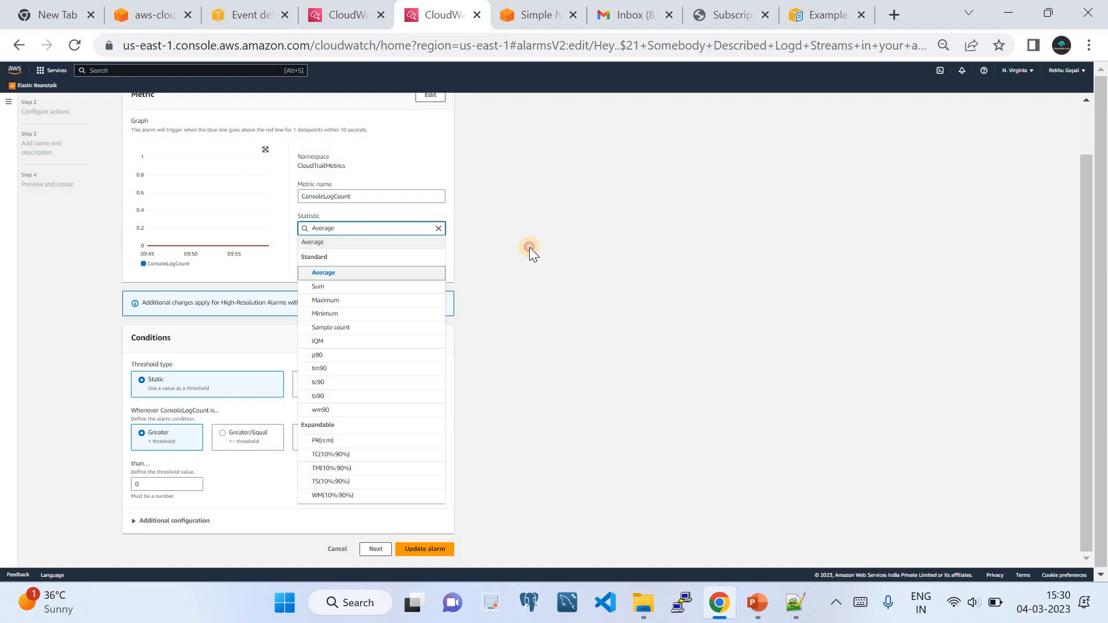
left_click(365, 224)
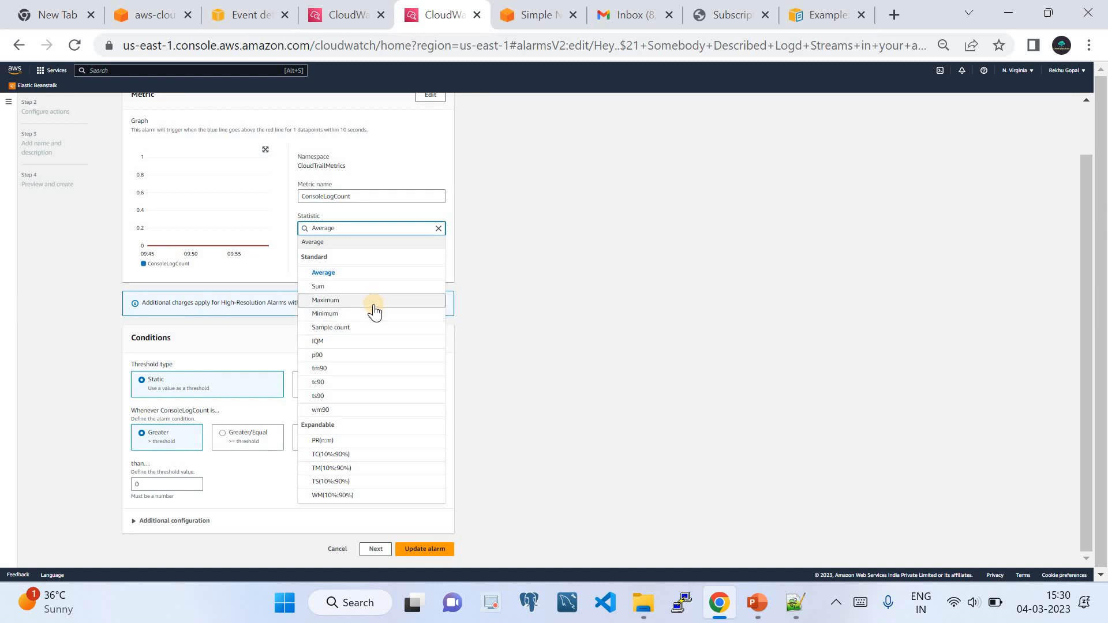
left_click(372, 300)
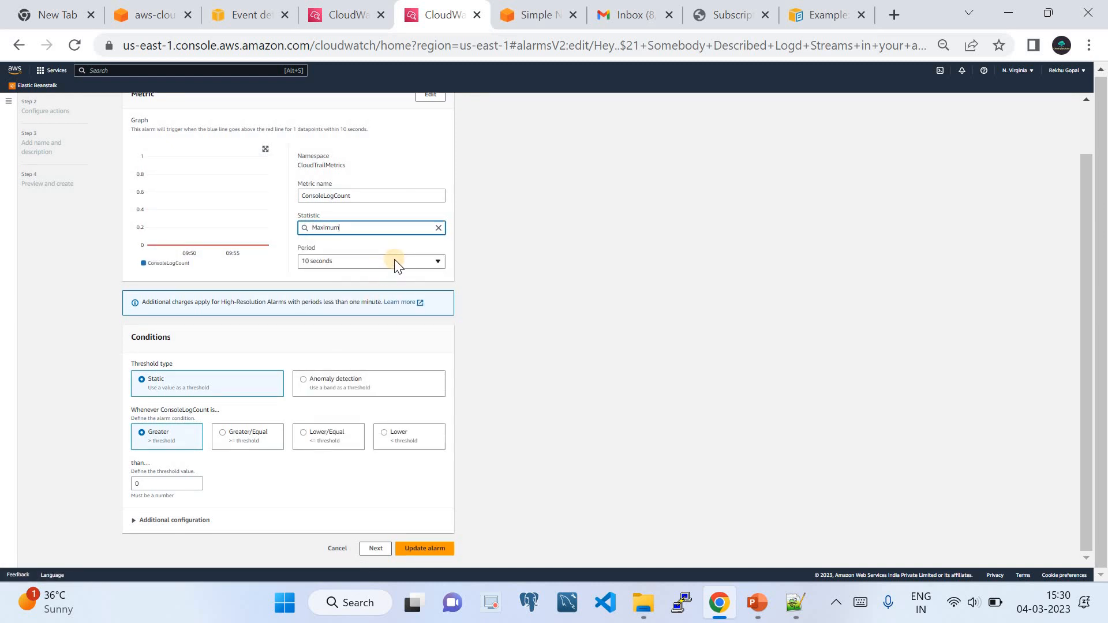
left_click(371, 230)
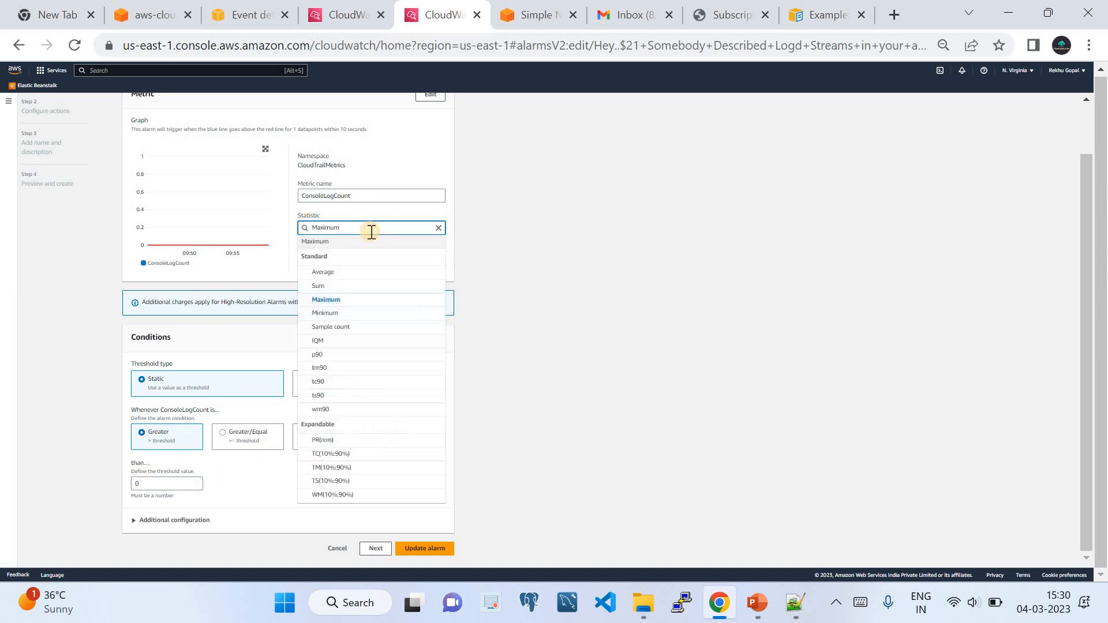
left_click(346, 275)
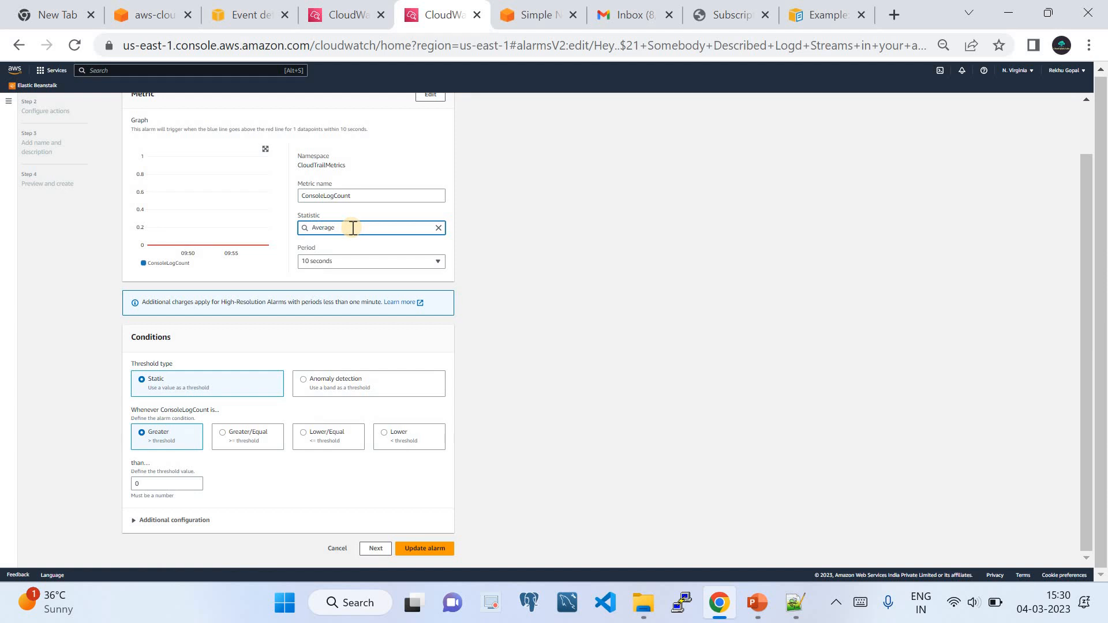
left_click(356, 233)
left_click(338, 284)
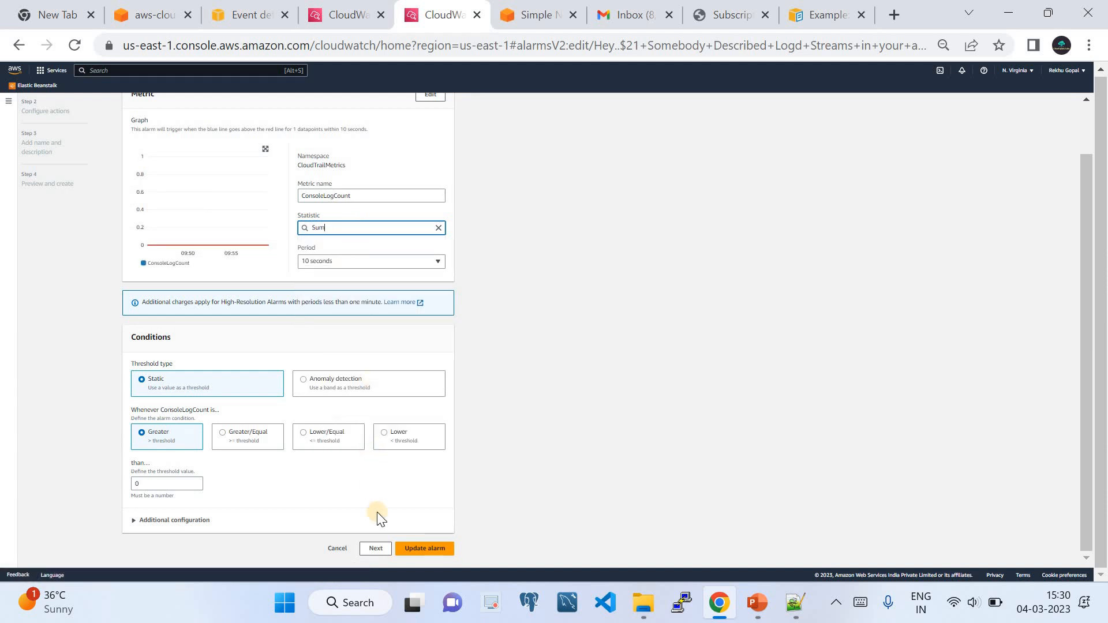
left_click(385, 550)
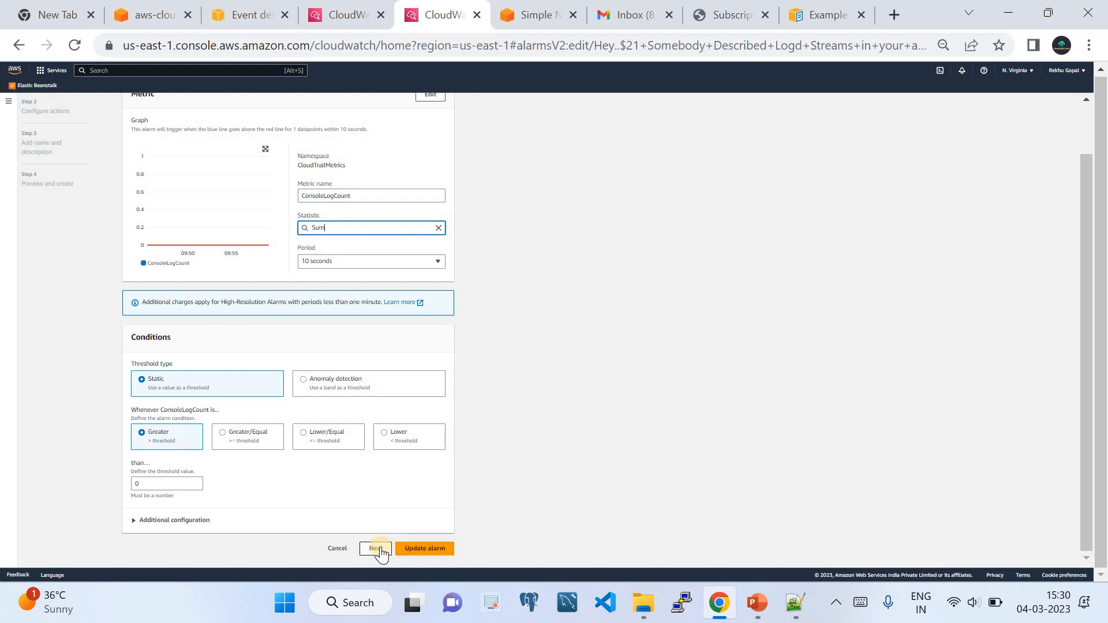
left_click(376, 549)
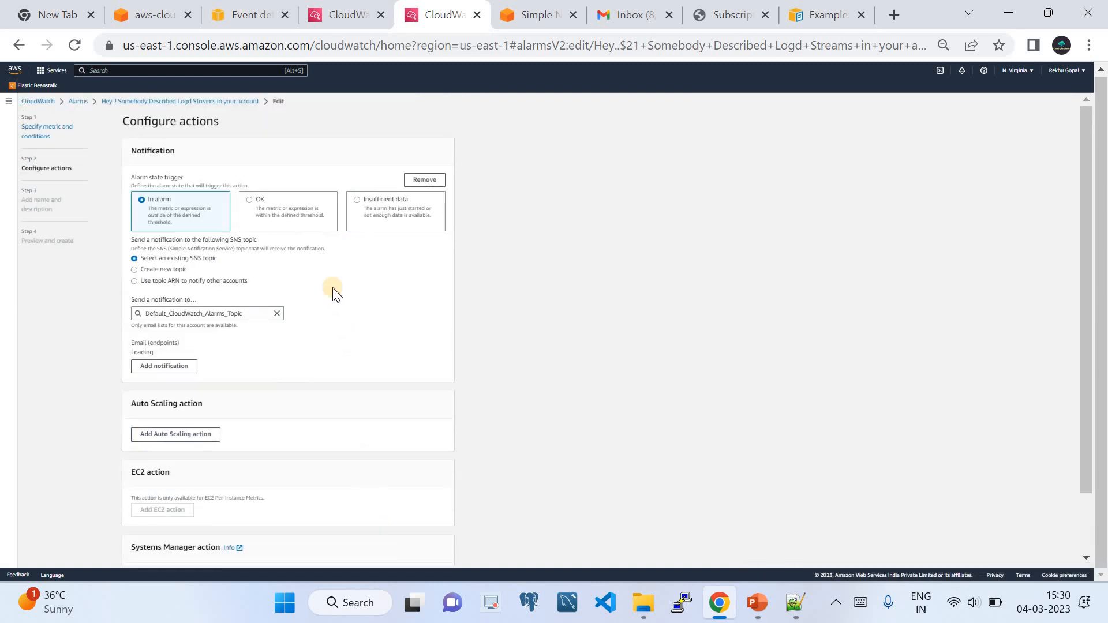
Keep Default_CloudWatch_Alarms_Topic as the alarm's SNS notification target.
scroll(356, 376, "down", 3)
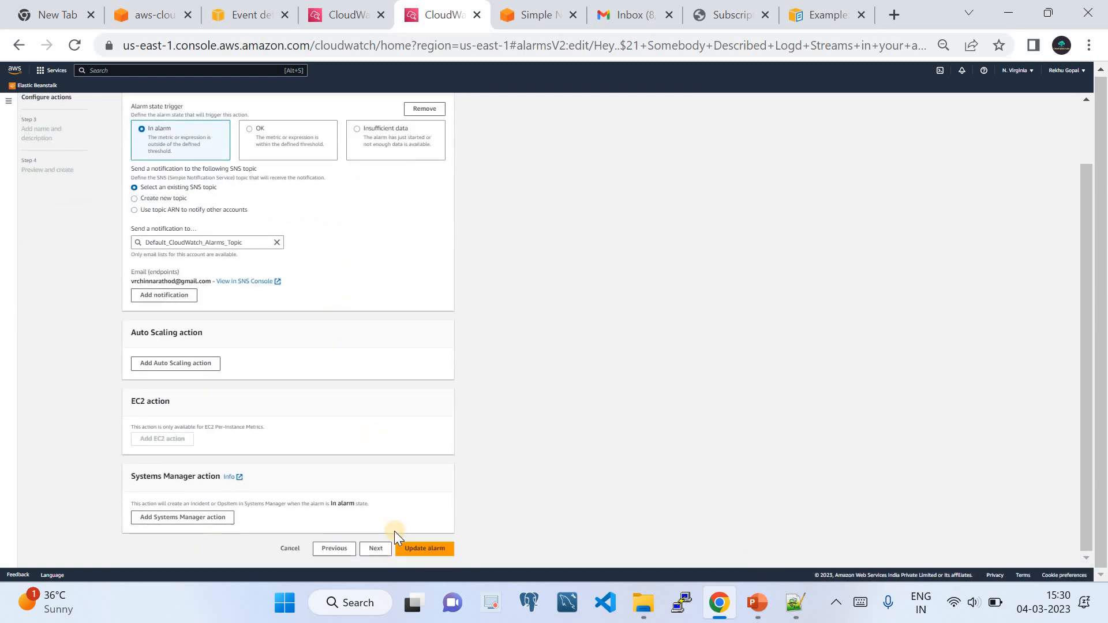
left_click(247, 245)
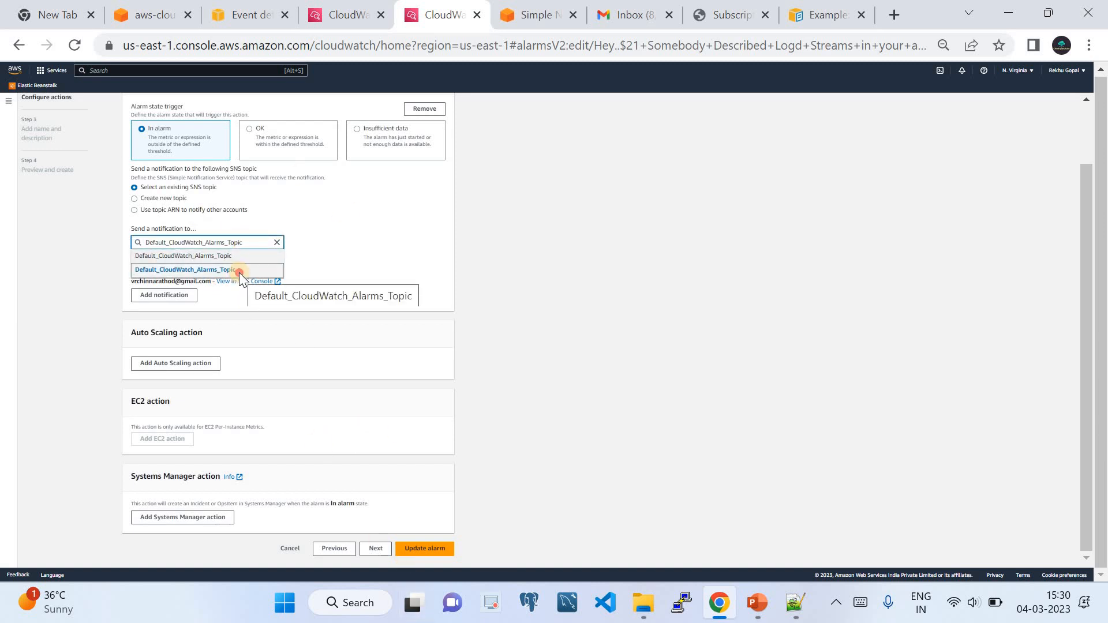
left_click(238, 272)
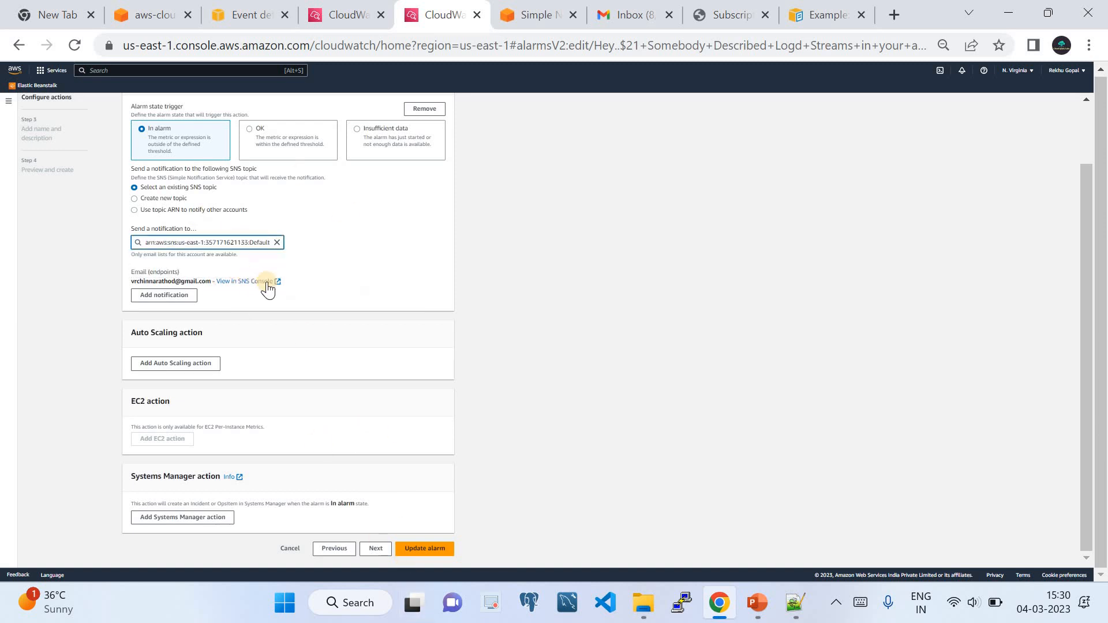
left_click(264, 249)
left_click(276, 243)
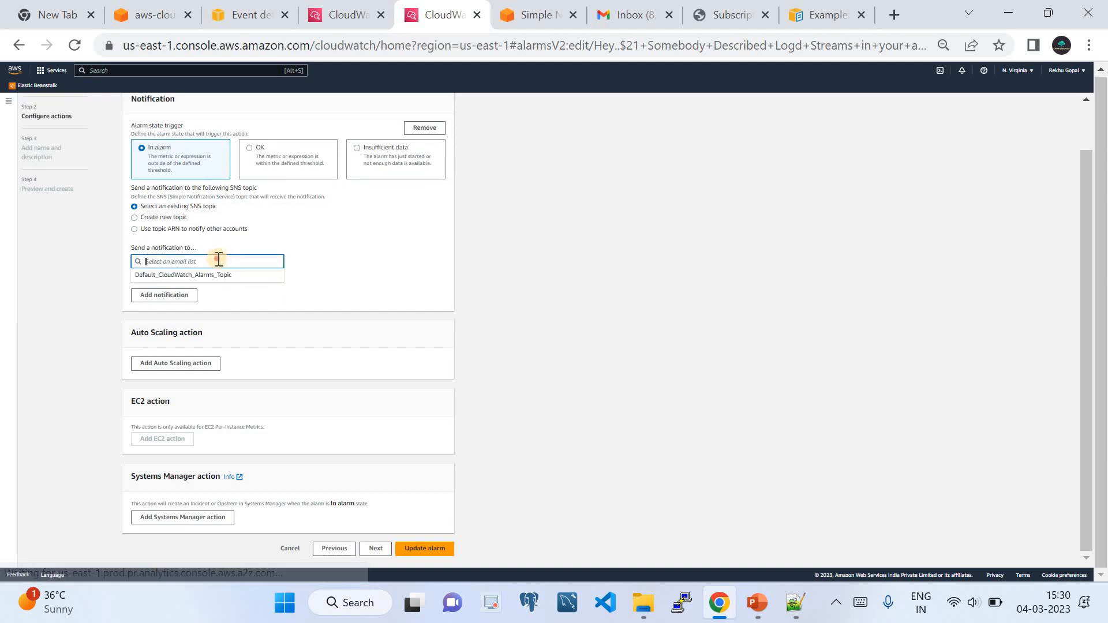
left_click(222, 275)
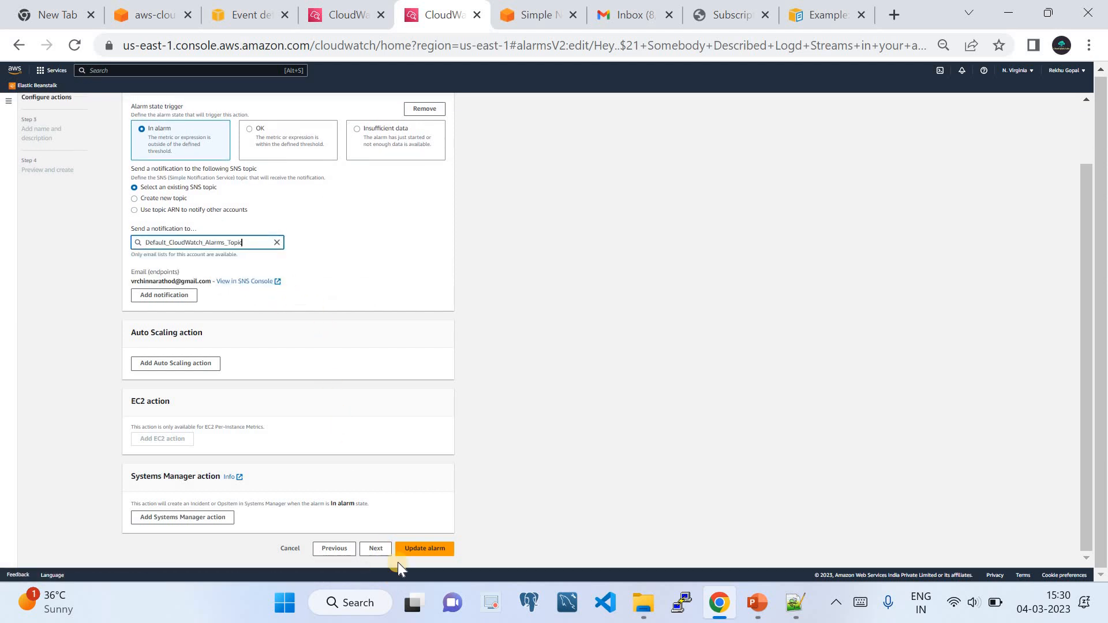
Preview the alarm description on the name step and save with Update alarm.
left_click(375, 548)
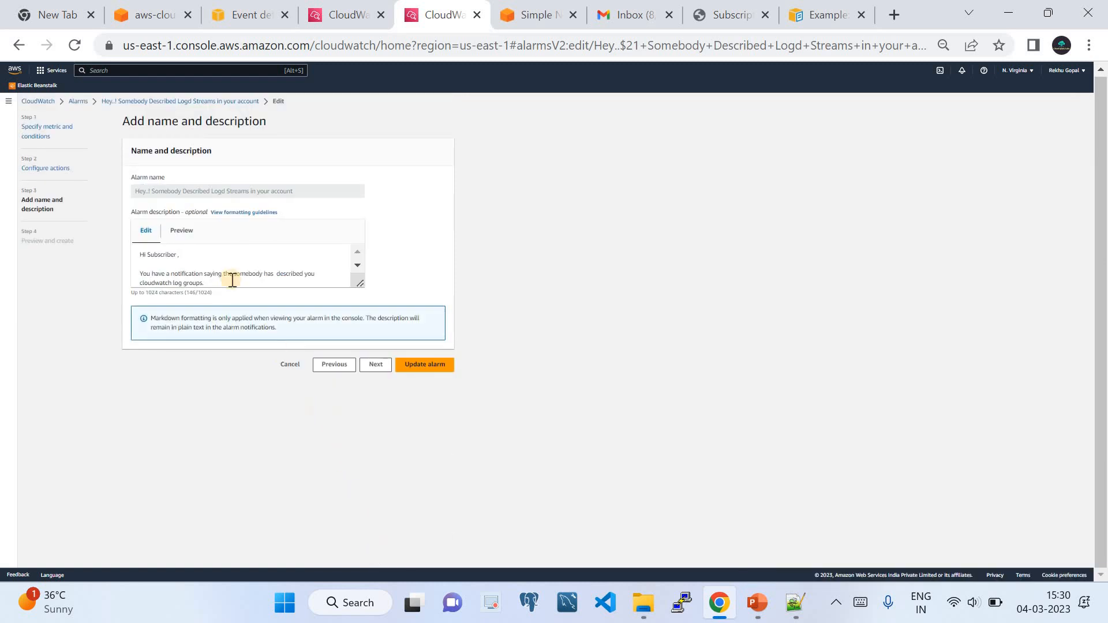
left_click(182, 231)
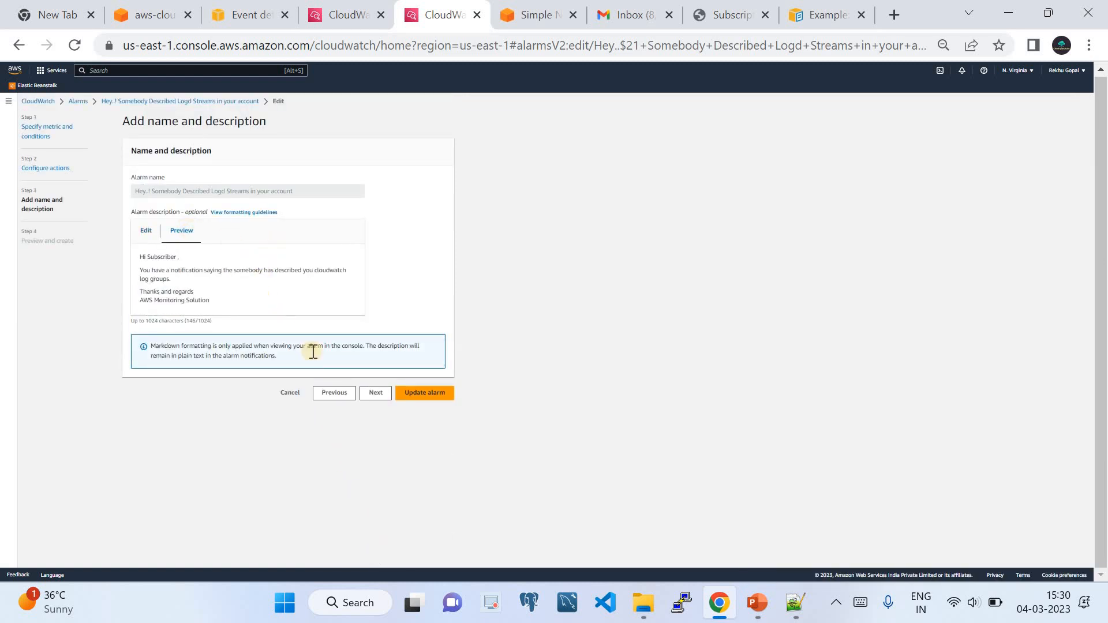
left_click(424, 392)
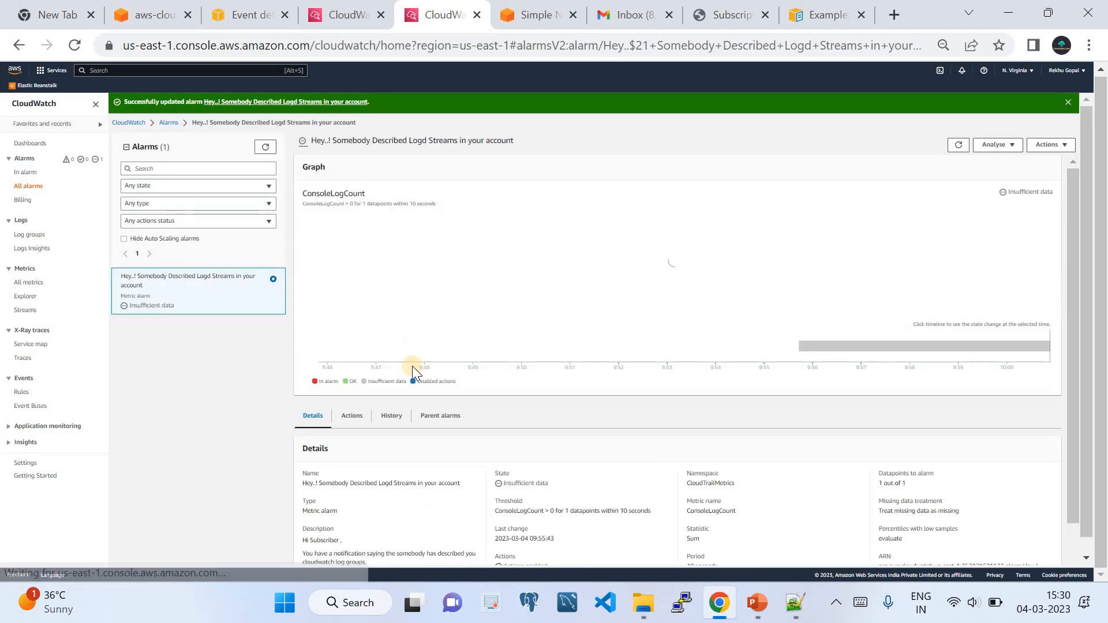
Review the alarm history, then open the CloudWatch metrics browser.
left_click(390, 423)
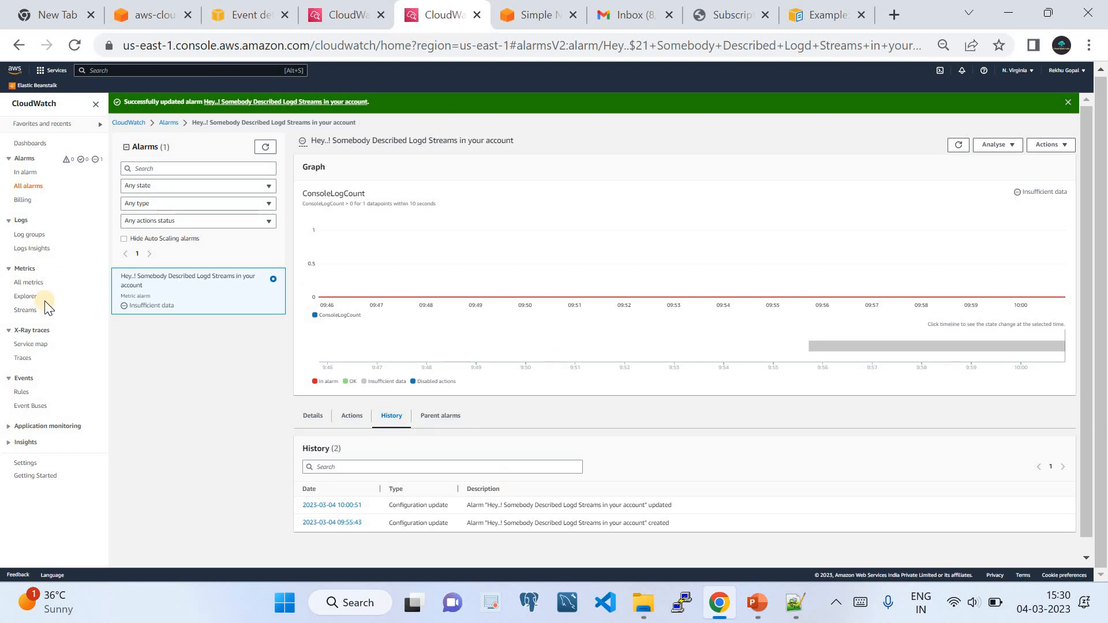
left_click(30, 235)
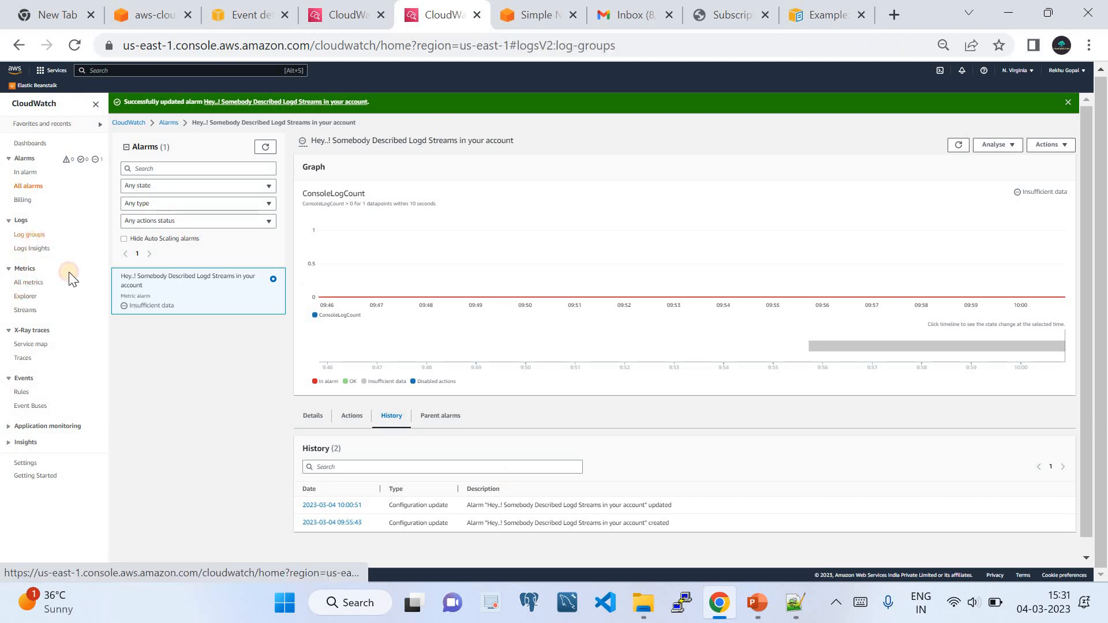
left_click(26, 282)
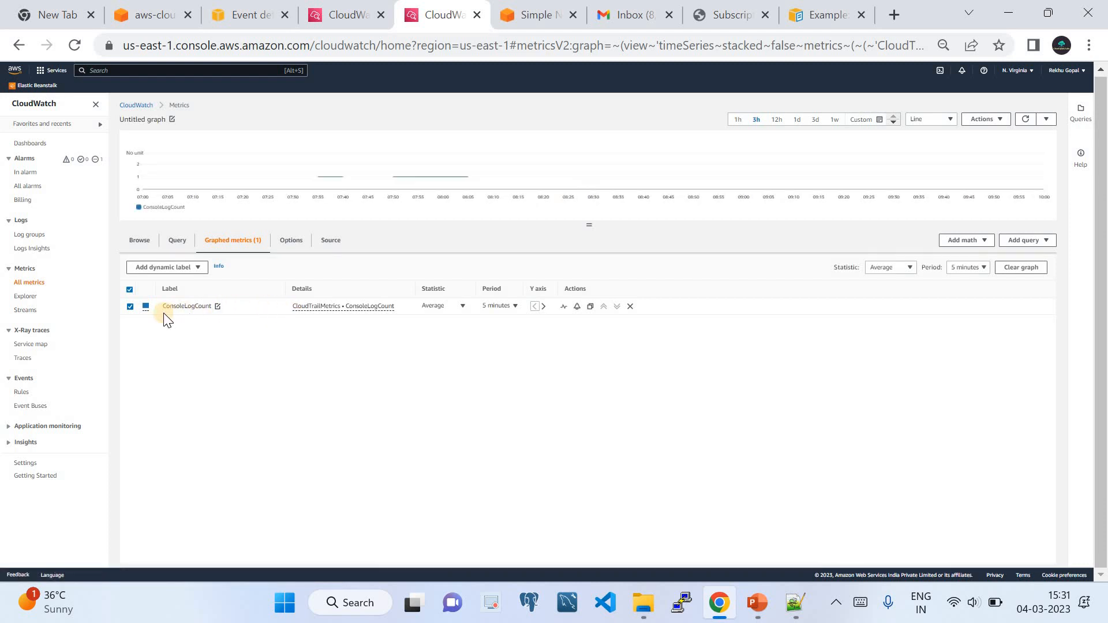
left_click(141, 242)
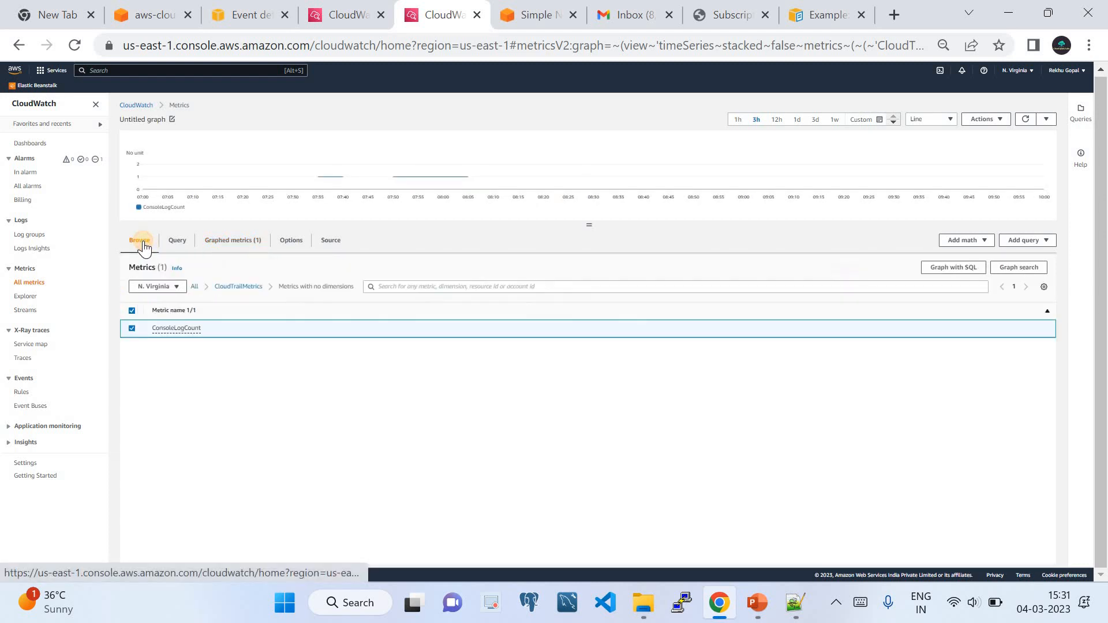
Add Logtask from FilterLogGroupDescribe > Metrics with no dimensions to the graph.
left_click(193, 286)
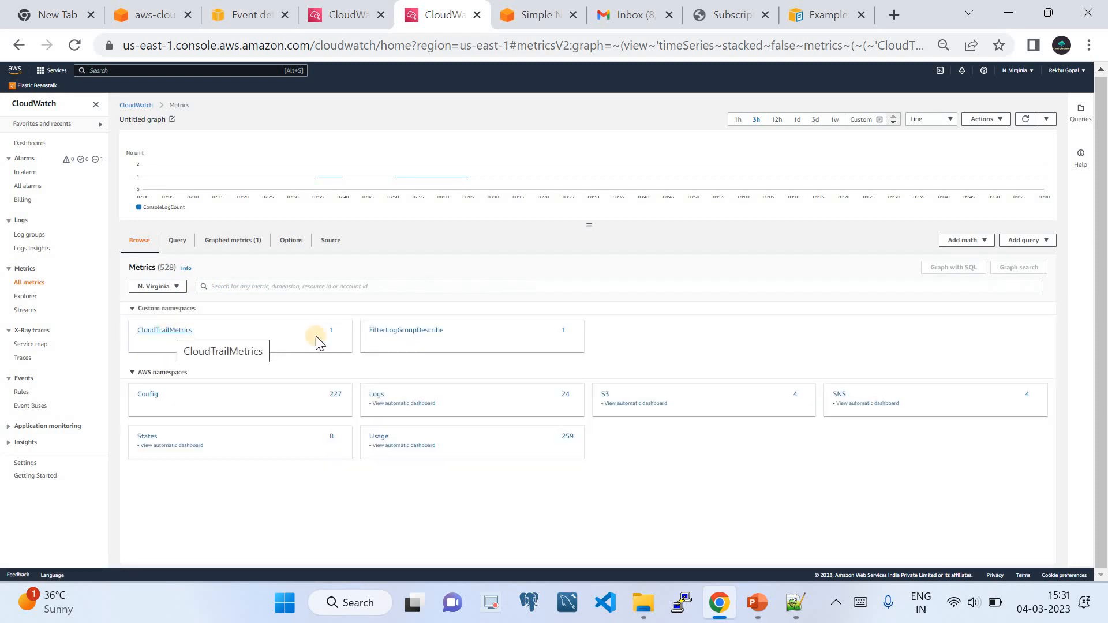
left_click(412, 333)
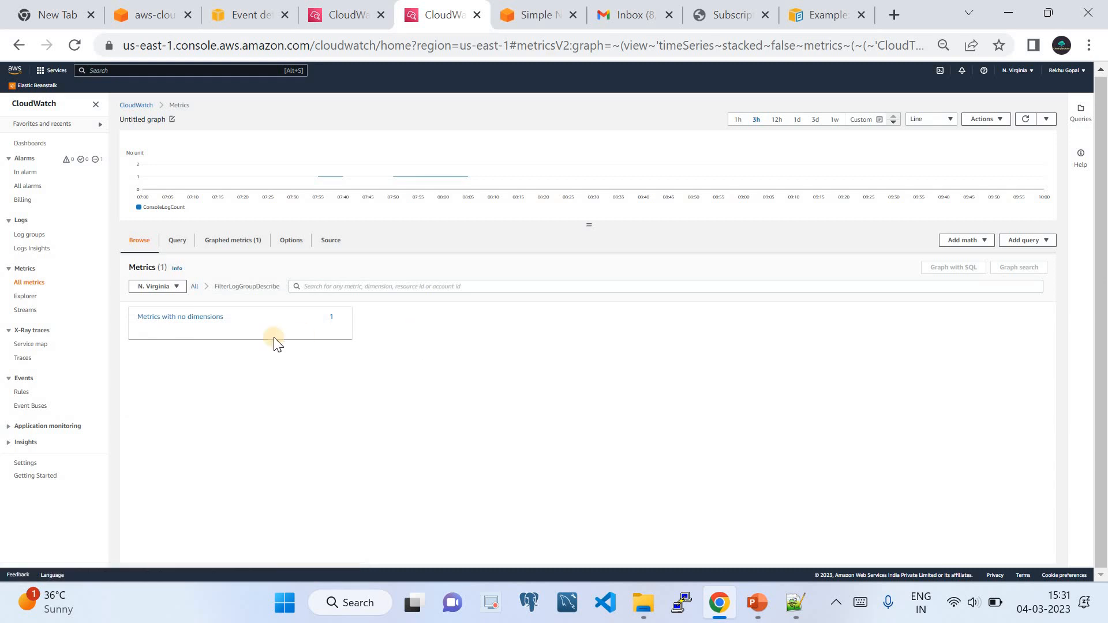
left_click(197, 319)
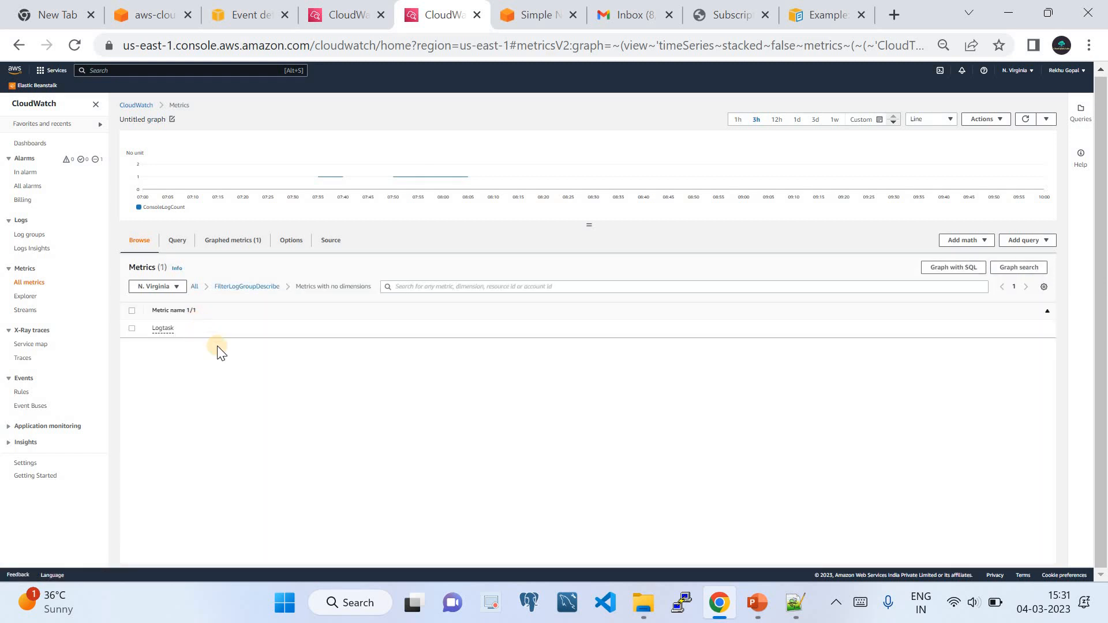
left_click(133, 328)
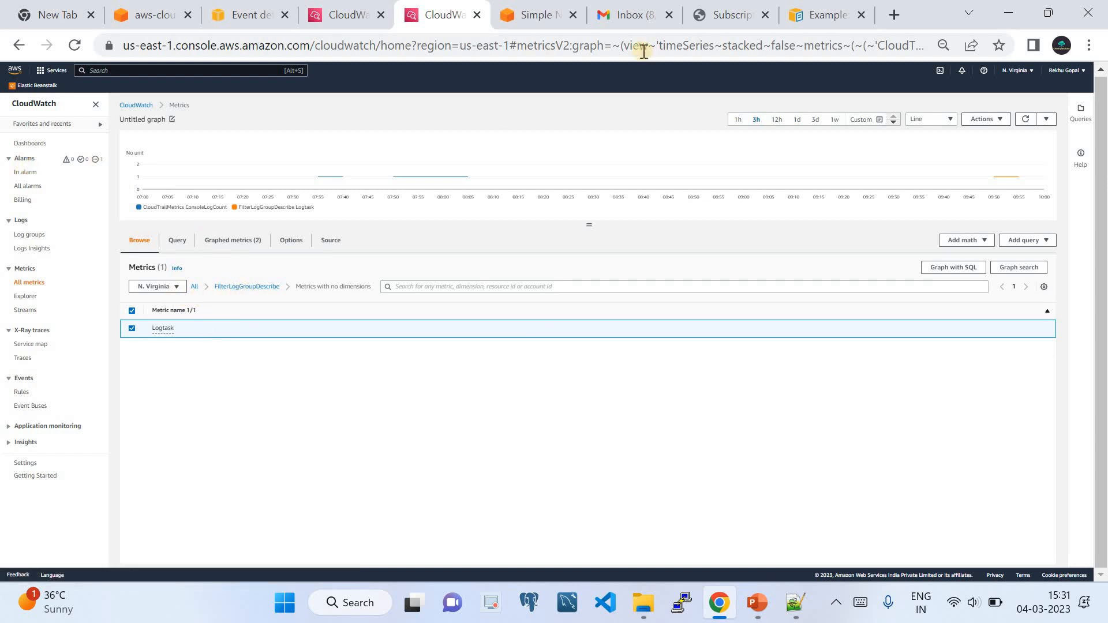
left_click(631, 15)
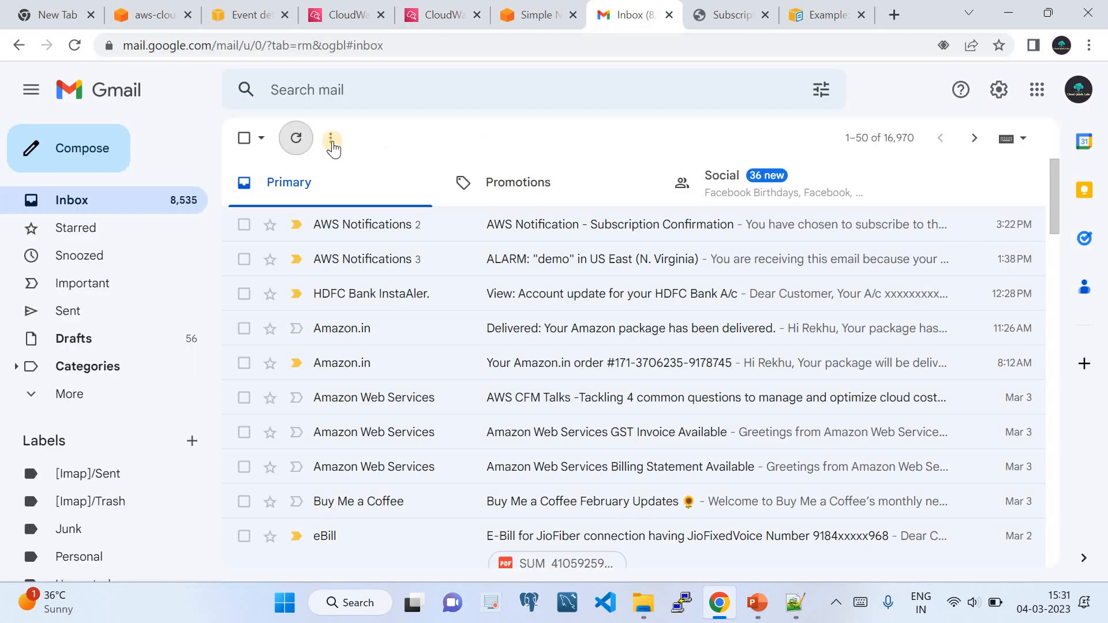
Refresh Gmail, read the ALARM "demo" notification email, and return to CloudWatch metrics.
left_click(297, 138)
left_click(465, 272)
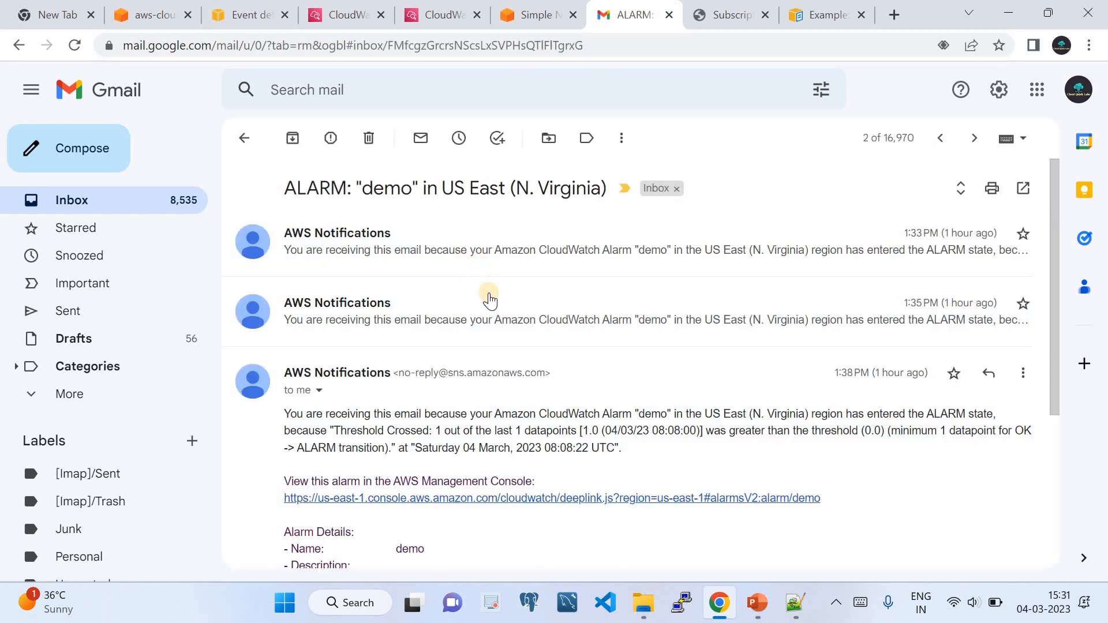
scroll(512, 344, "down", 3)
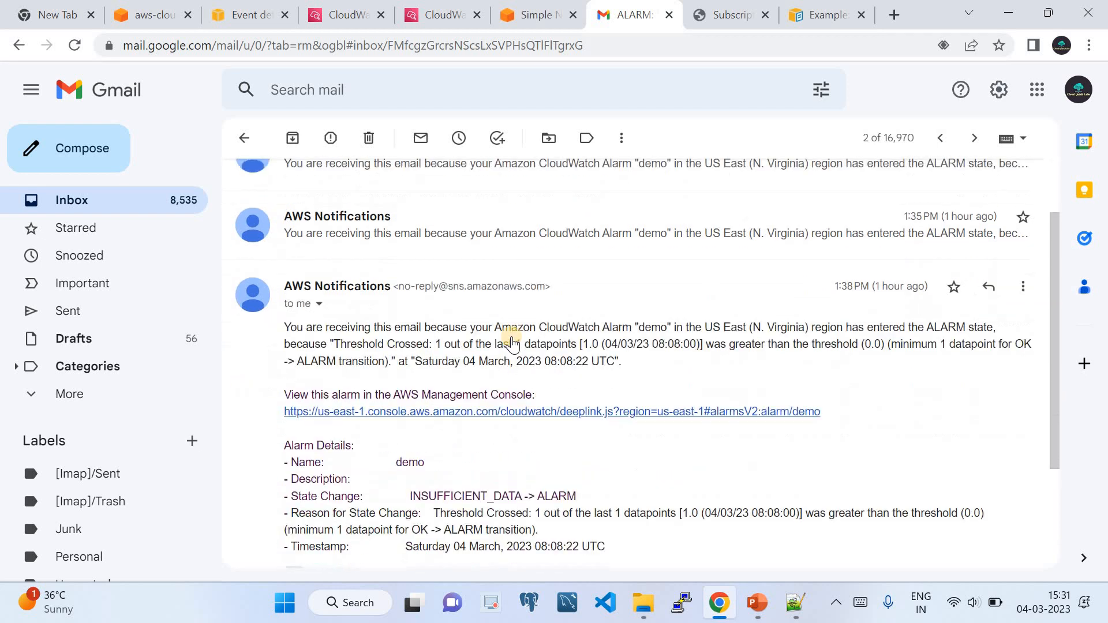
scroll(512, 344, "up", 3)
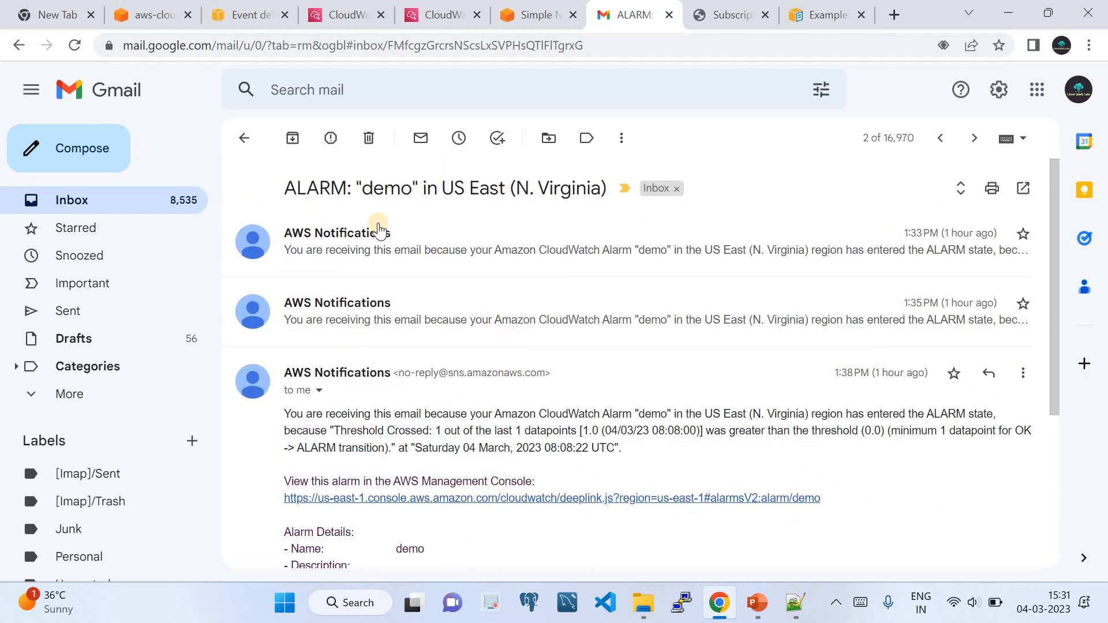
left_click(120, 208)
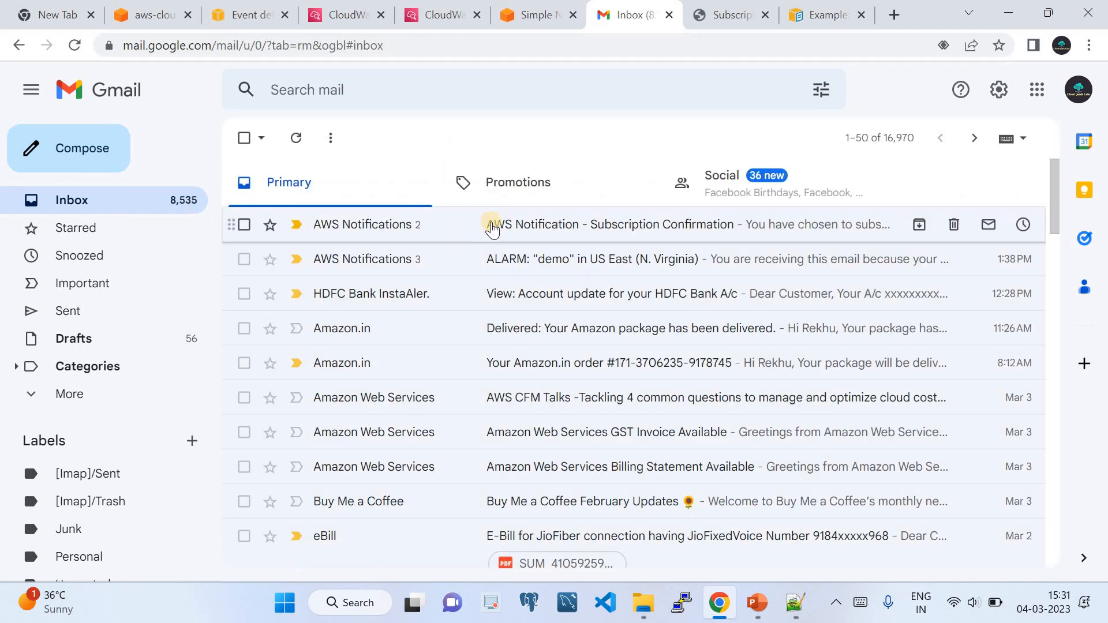
left_click(500, 254)
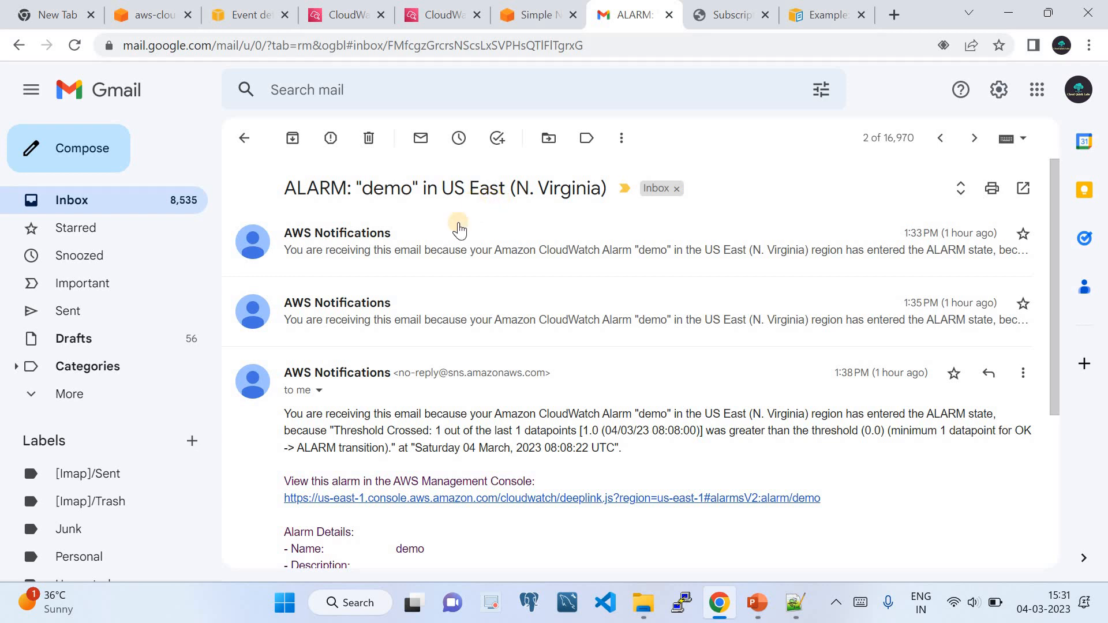
scroll(440, 321, "down", 3)
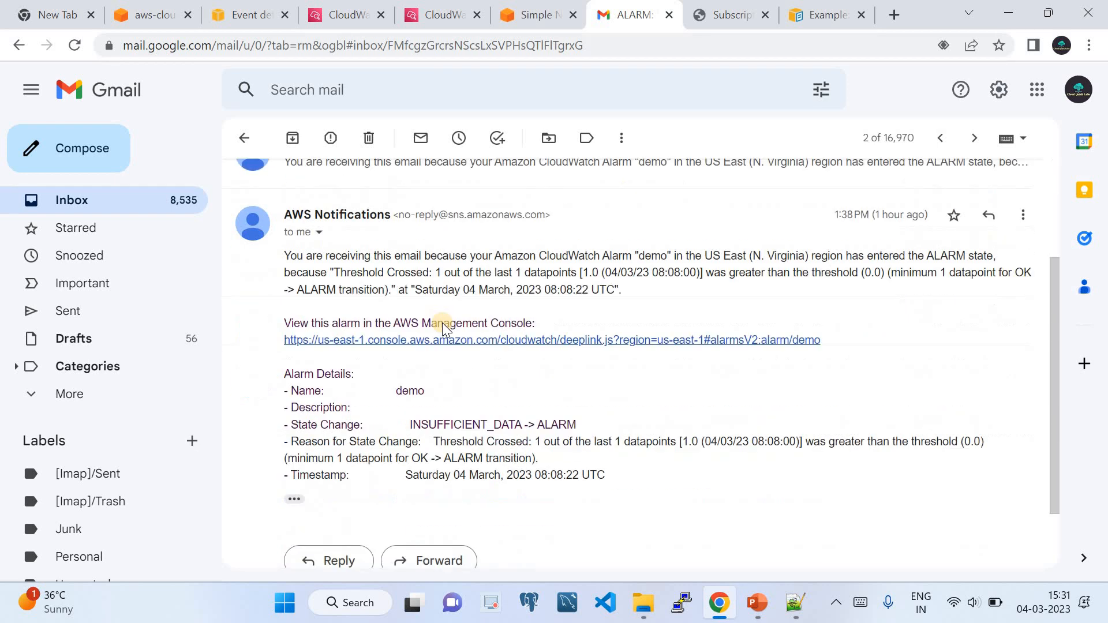
left_click(430, 11)
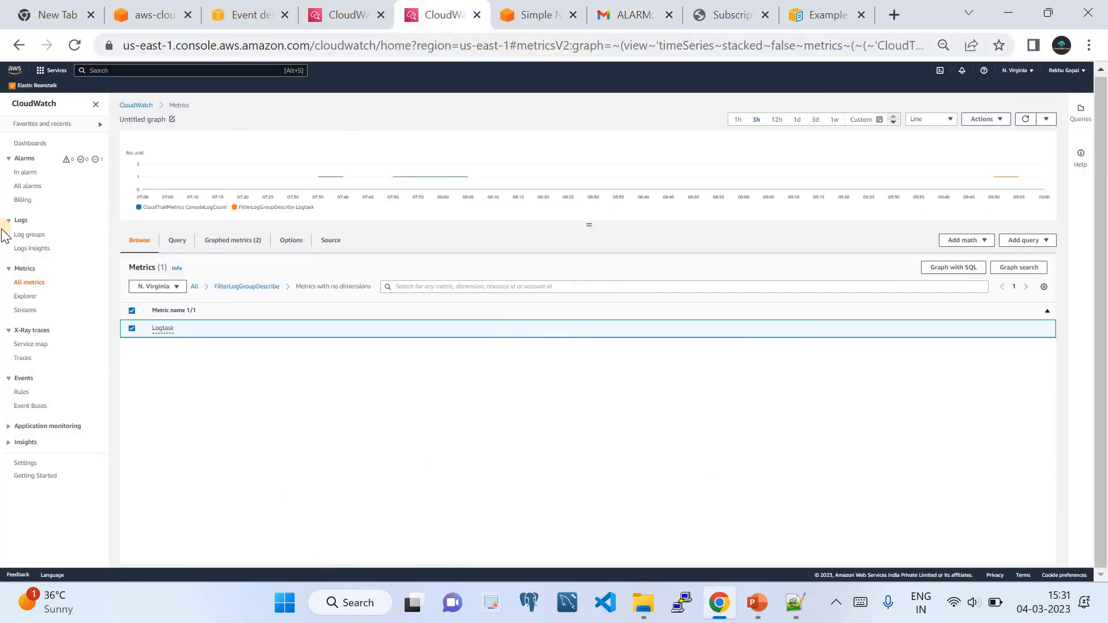
Filter alarms by In alarm, then show All alarms and refresh the list.
left_click(26, 172)
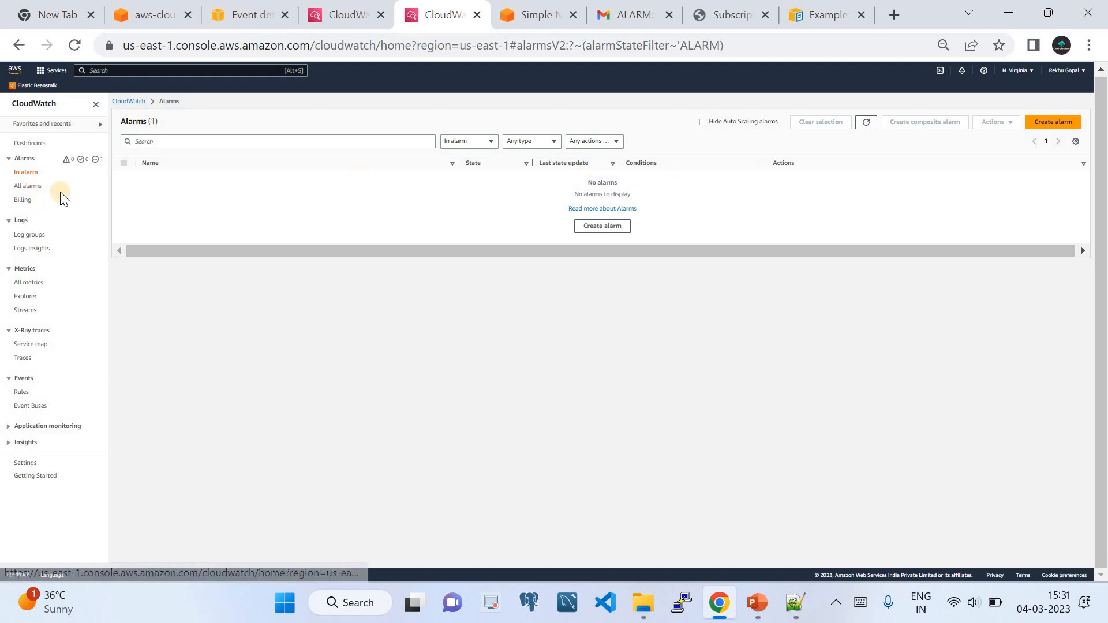
left_click(29, 187)
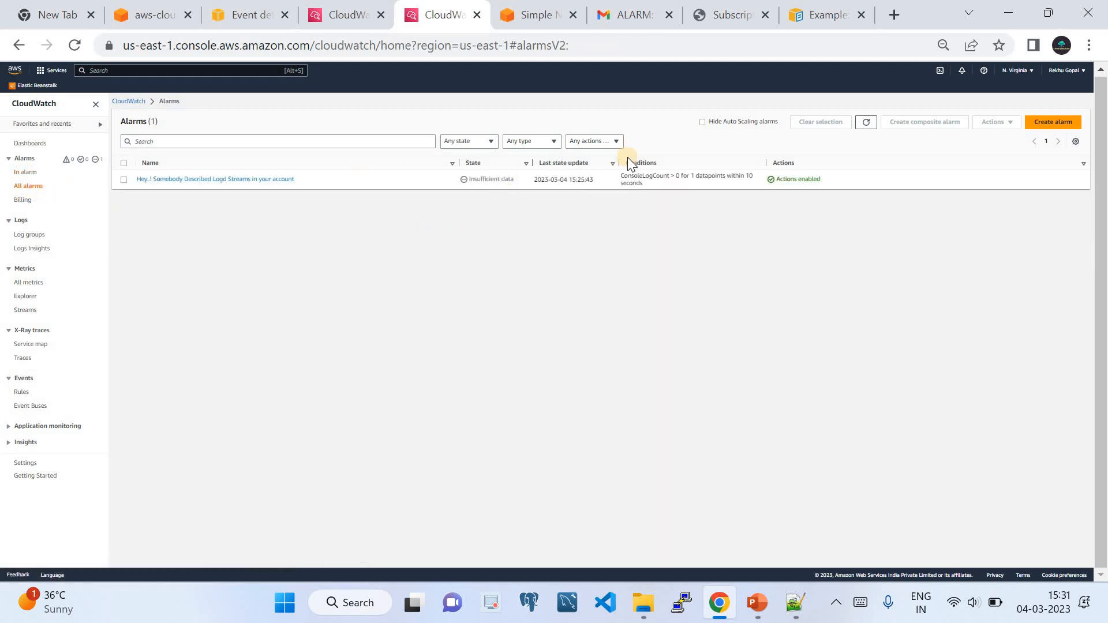
left_click(866, 123)
Read through the "demo" ALARM email's details, including the INSUFFICIENT_DATA to ALARM state change.
left_click(631, 14)
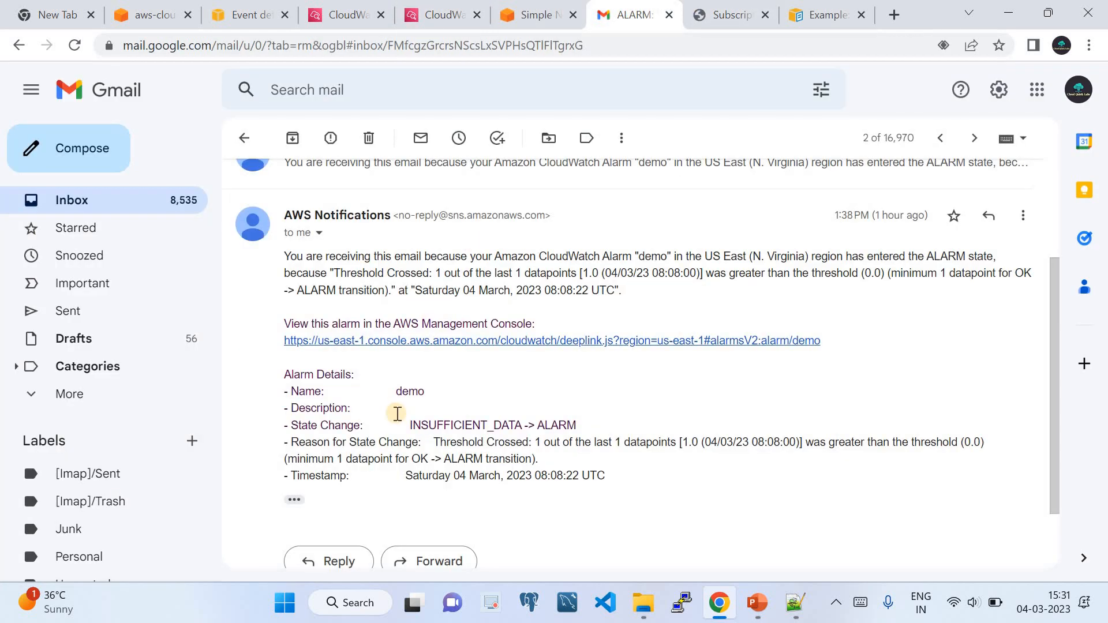
scroll(397, 414, "down", 3)
scroll(384, 386, "up", 4)
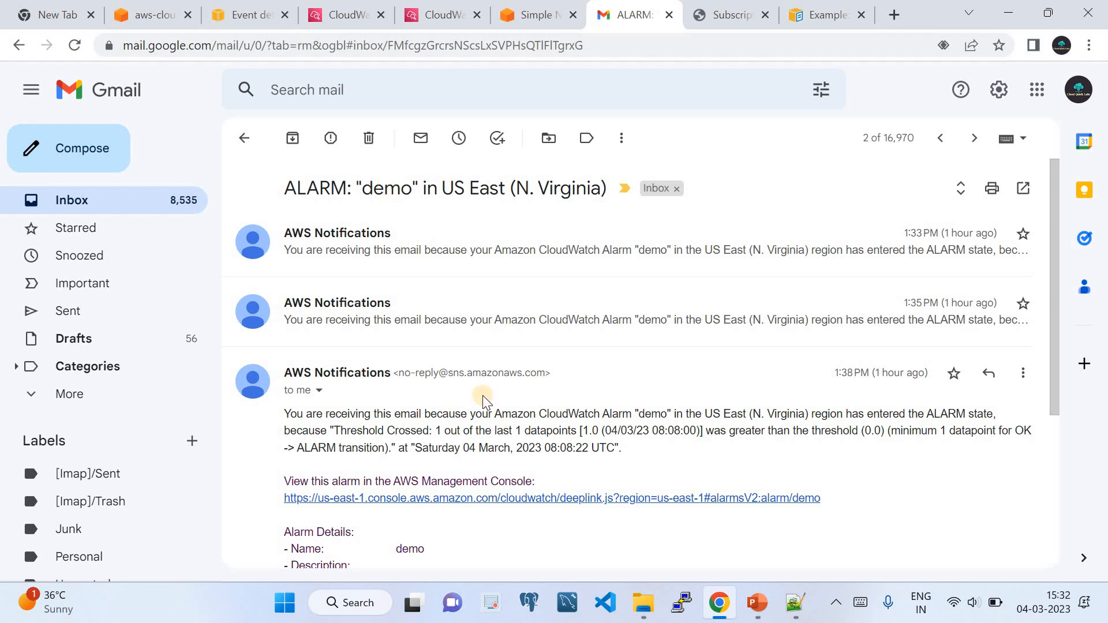
scroll(479, 422, "down", 2)
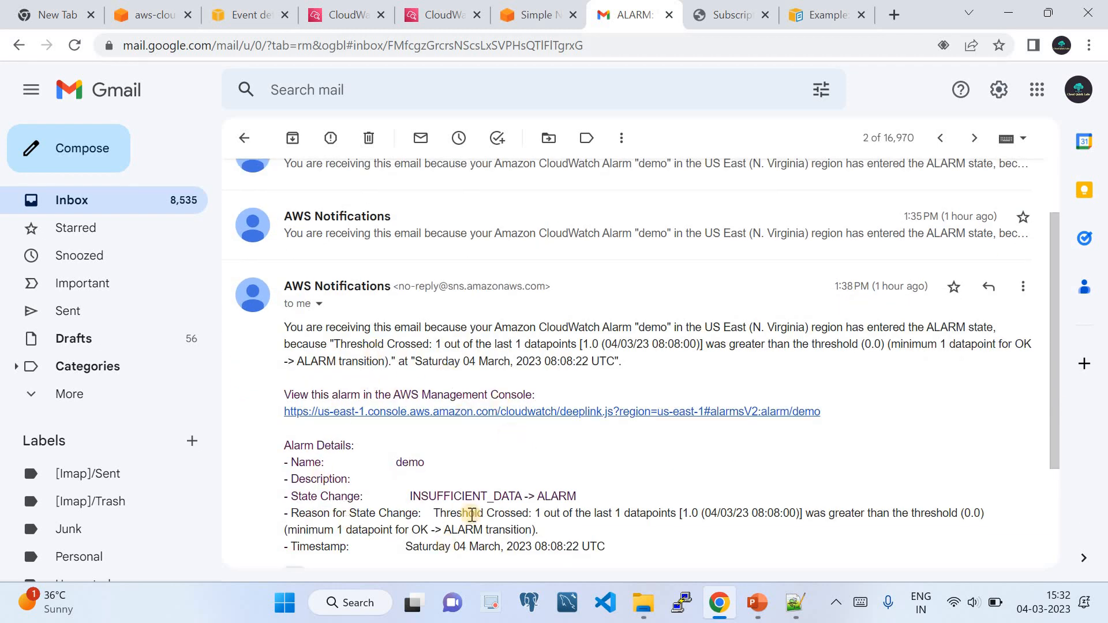
scroll(479, 496, "down", 3)
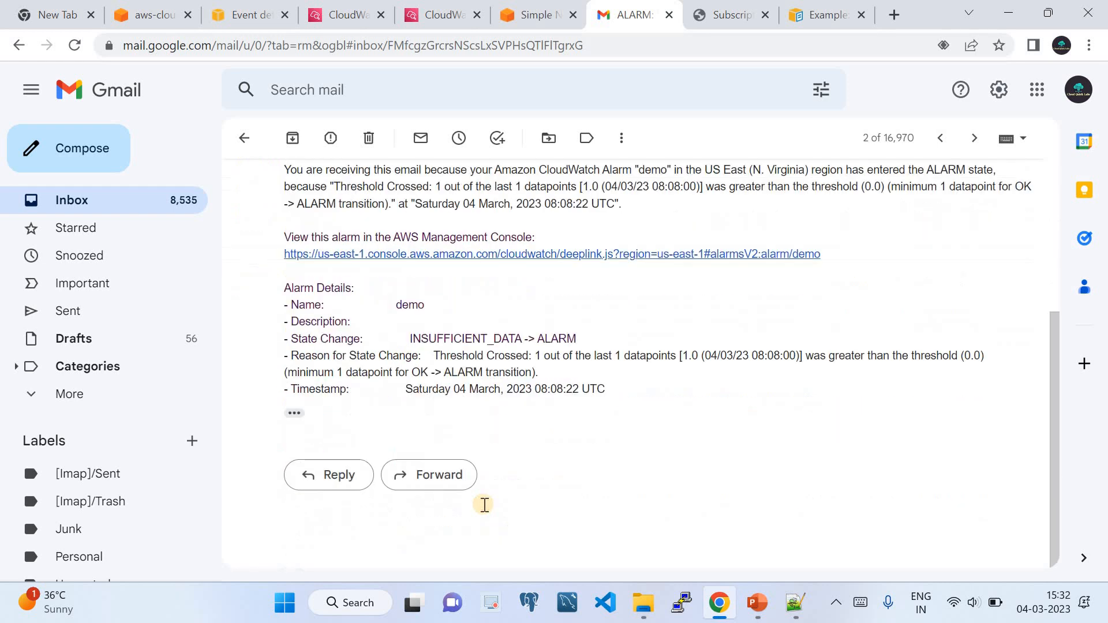
left_click(756, 603)
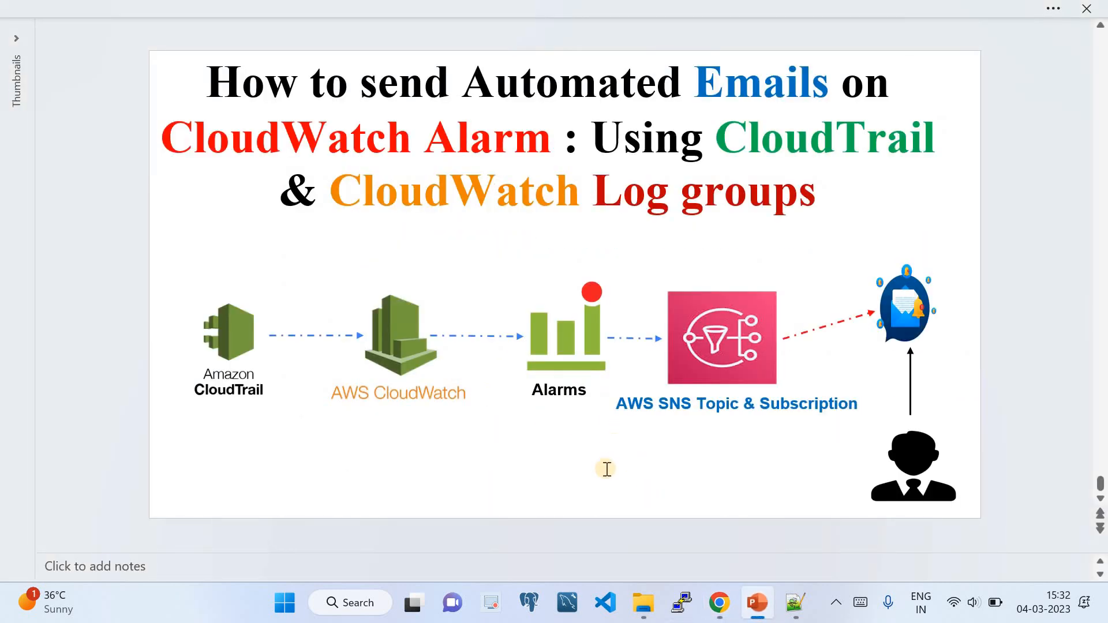
left_click(719, 603)
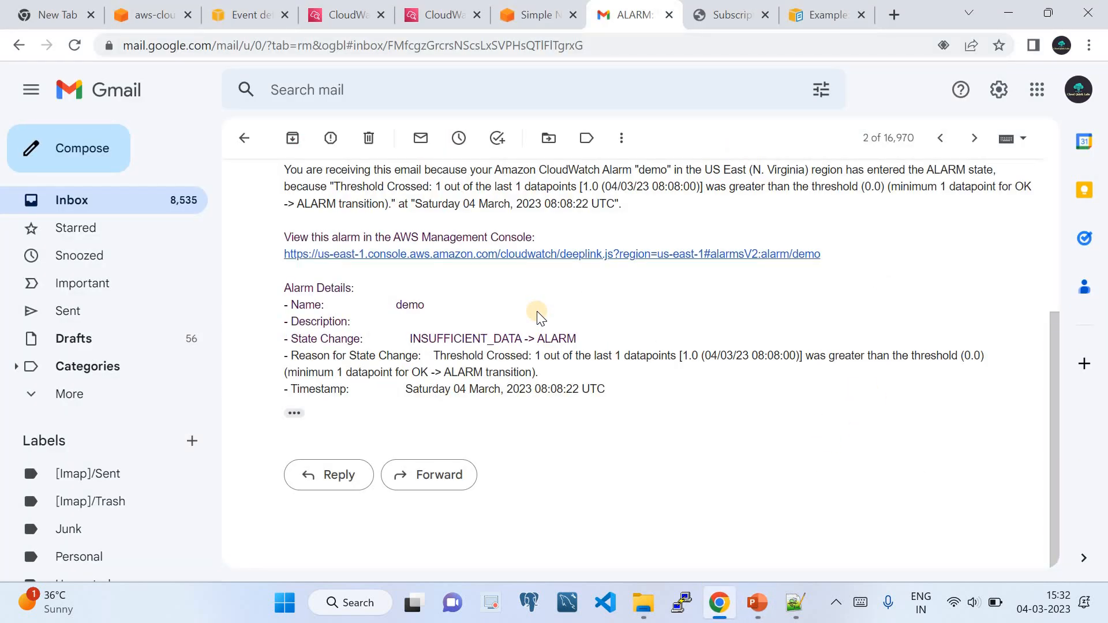
scroll(512, 296, "up", 4)
scroll(459, 330, "down", 4)
scroll(472, 411, "up", 2)
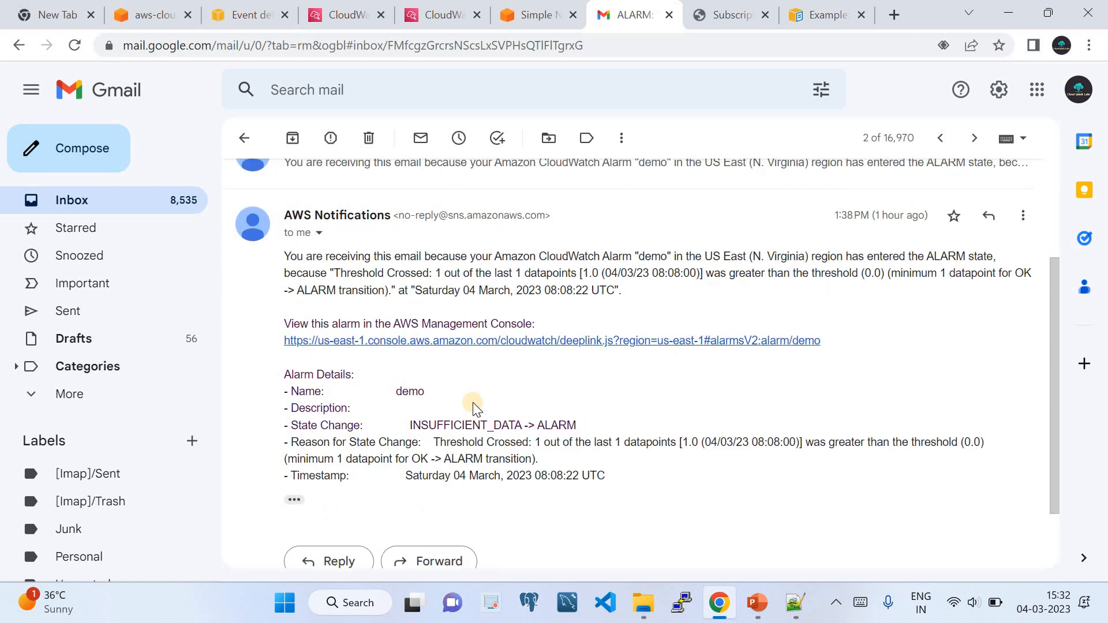